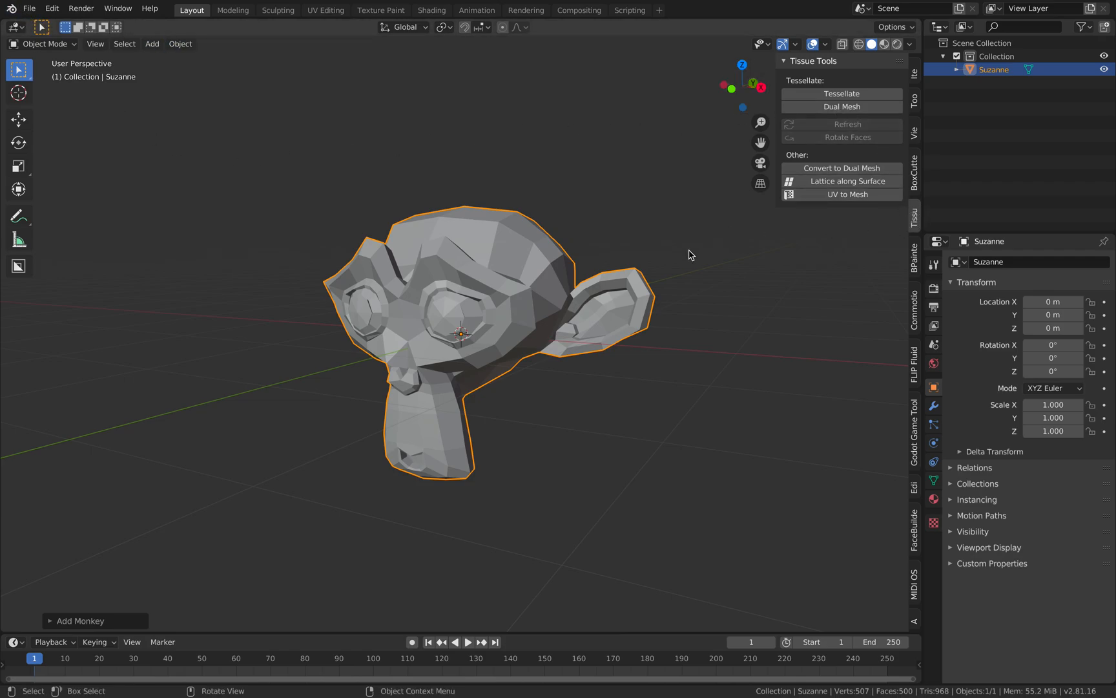
Step: Duplicate the Suzanne monkey head and place the copy beside the original
{"action": "middle_click_drag", "start_coordinate": [690, 254], "coordinate": [657, 236]}
{"action": "middle_click_drag", "start_coordinate": [413, 260], "coordinate": [504, 222]}
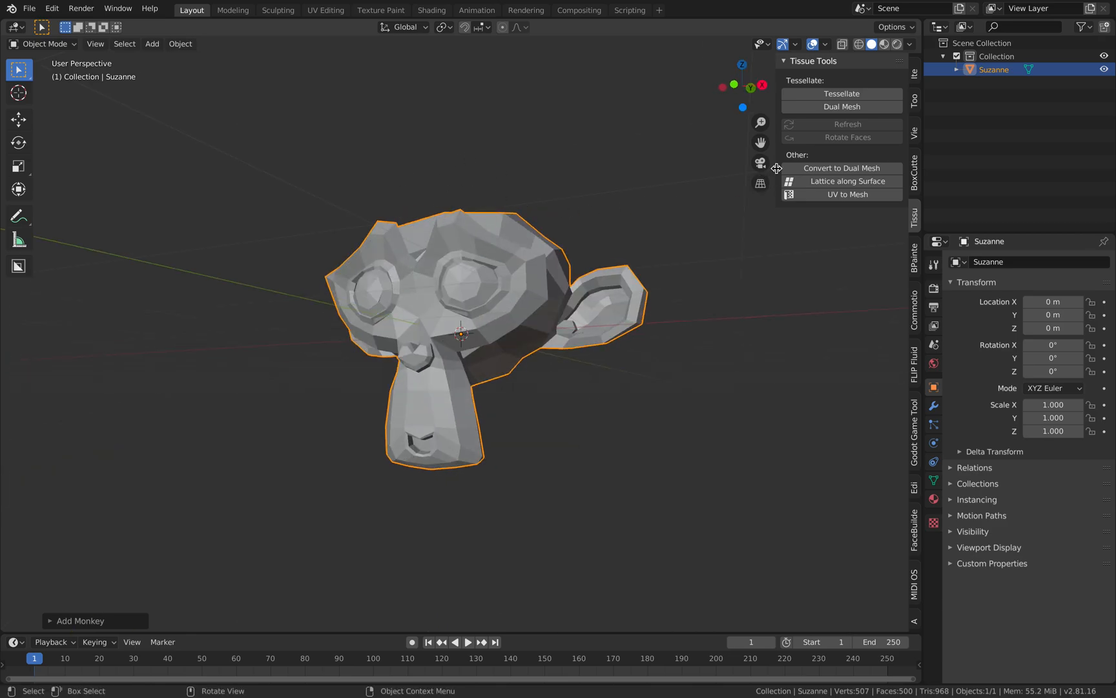
{"action": "middle_click_drag", "start_coordinate": [607, 257], "coordinate": [642, 294]}
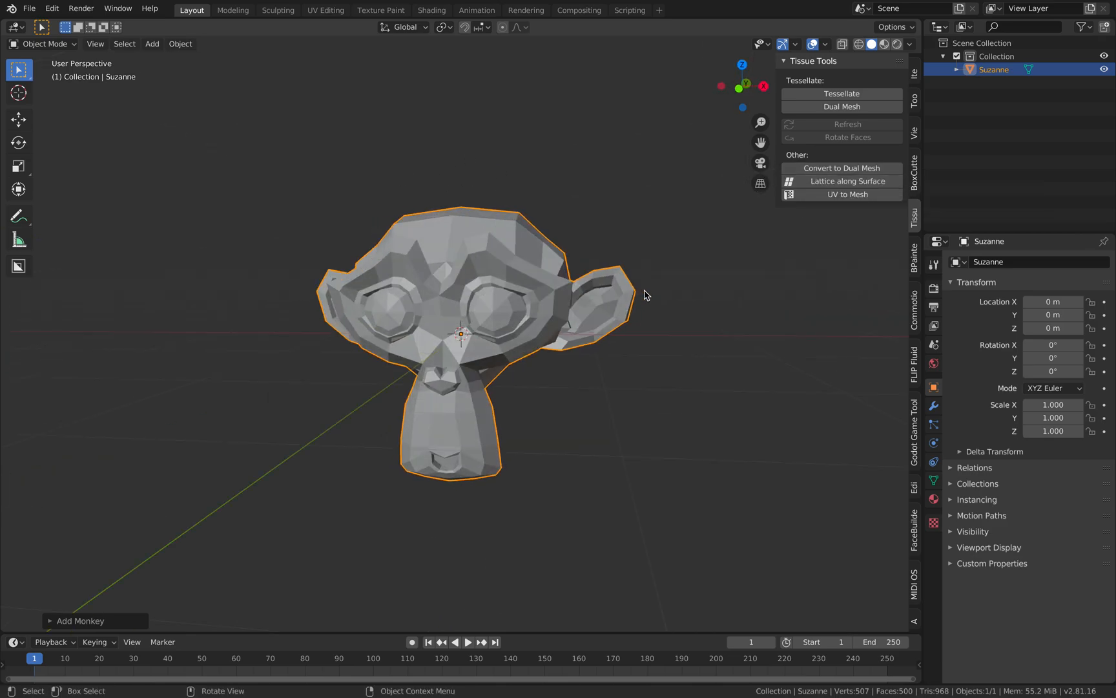
{"action": "key", "text": "shift+d"}
{"action": "left_click", "coordinate": [855, 294]}
{"action": "middle_click_drag", "start_coordinate": [855, 294], "coordinate": [669, 310], "text": "shift"}
Step: Convert the duplicated monkey head to a dual mesh and move it to about X 2.59 m, Y 0.45 m, Z 0.07 m
{"action": "left_click", "coordinate": [798, 169]}
{"action": "key", "text": "g"}
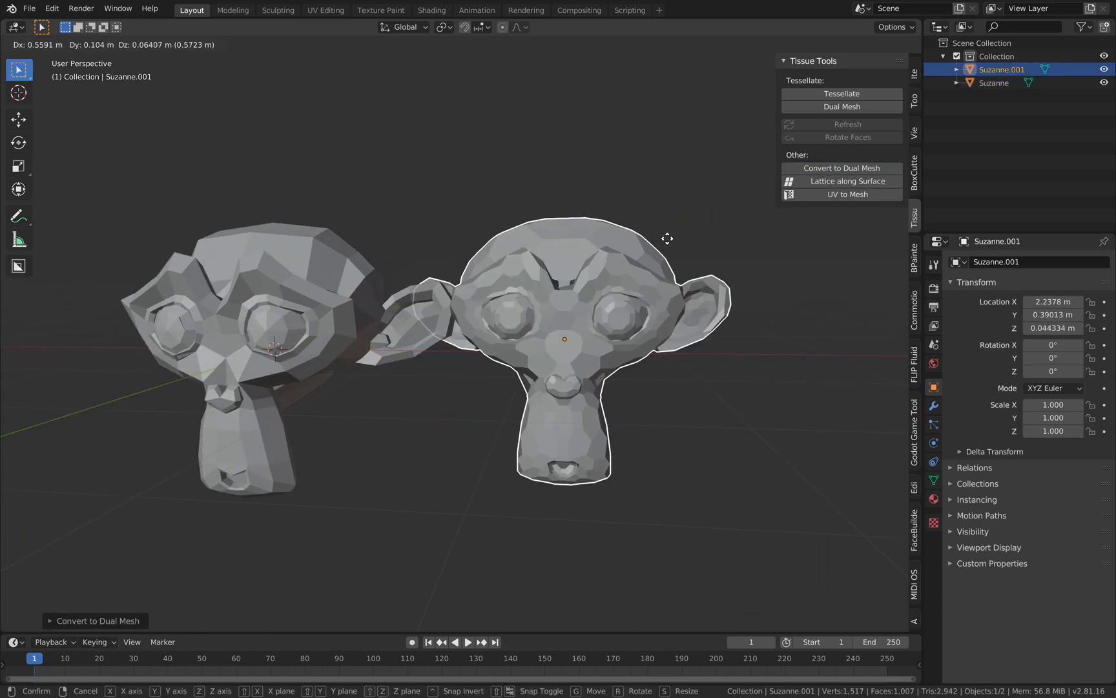
{"action": "left_click", "coordinate": [707, 234]}
Step: Compare the face structure of the original monkey head with that of the dual mesh copy
{"action": "middle_click_drag", "start_coordinate": [556, 269], "coordinate": [562, 272]}
{"action": "left_click", "coordinate": [341, 289]}
{"action": "mouse_move", "coordinate": [341, 290]}
{"action": "middle_mouse_down", "text": "shift"}
{"action": "mouse_move", "coordinate": [387, 290]}
{"action": "mouse_move", "coordinate": [350, 279]}
{"action": "middle_mouse_up", "text": "shift"}
{"action": "scroll", "coordinate": [388, 291], "scroll_direction": "up", "scroll_amount": 2}
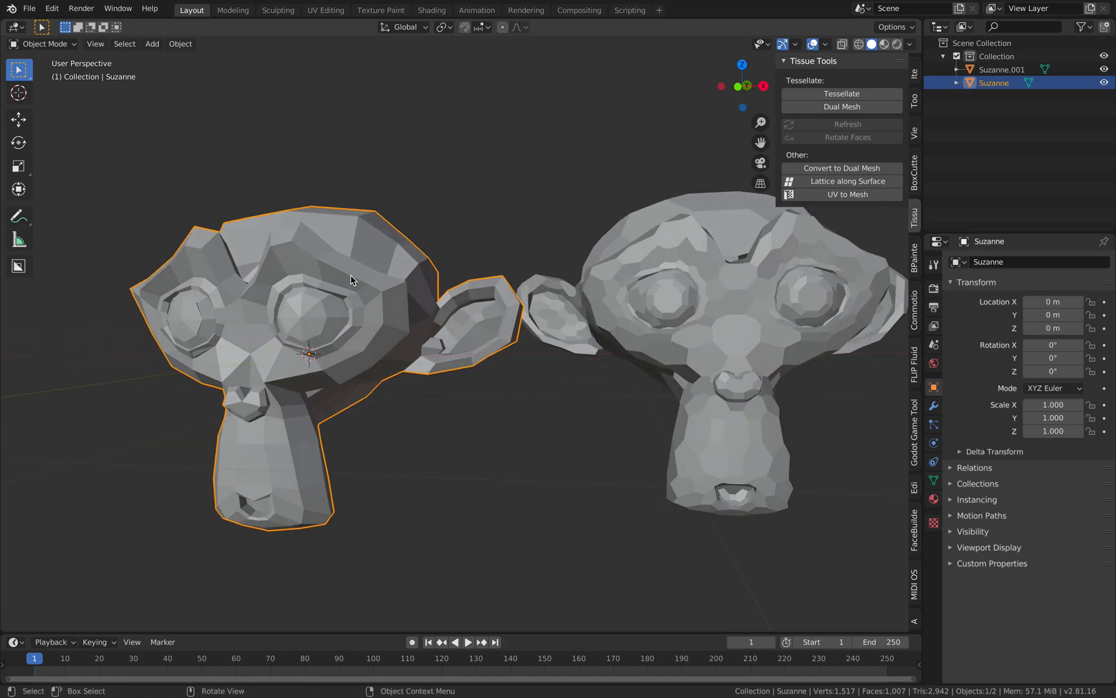
{"action": "scroll", "coordinate": [373, 283], "scroll_direction": "down", "scroll_amount": 2}
{"action": "middle_click_drag", "start_coordinate": [450, 278], "coordinate": [431, 276]}
{"action": "left_click", "coordinate": [598, 305]}
{"action": "middle_click_drag", "start_coordinate": [598, 305], "coordinate": [568, 300]}
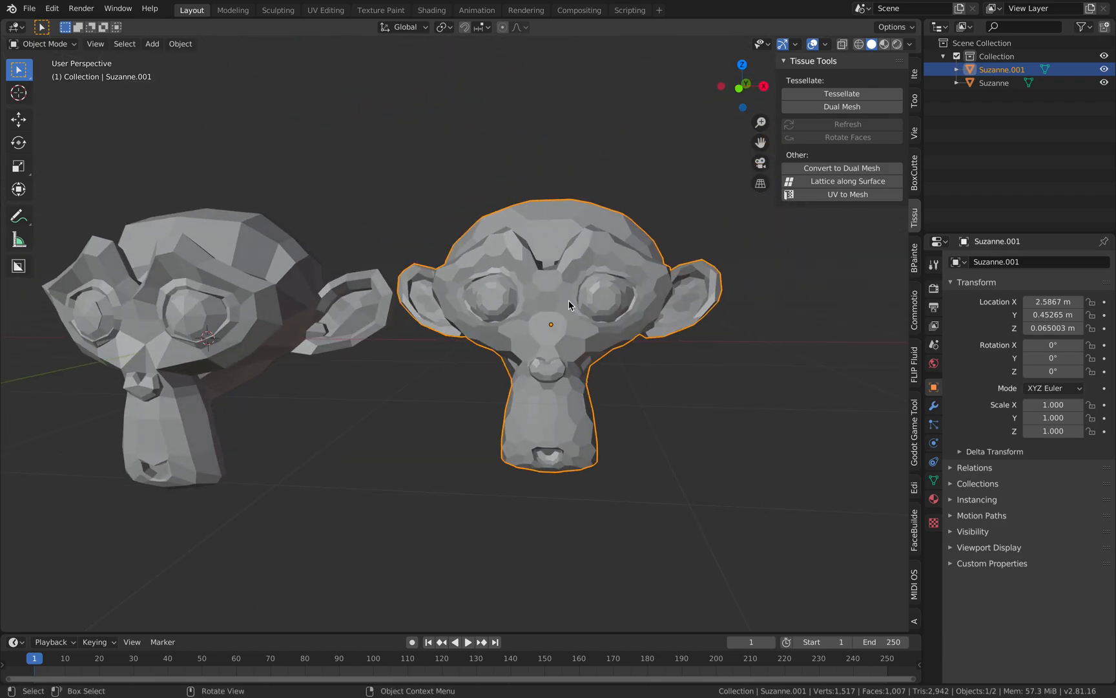
Step: Deselect the monkey heads and show the splash screen to check this Blender version
{"action": "left_click", "coordinate": [354, 163]}
{"action": "left_click", "coordinate": [12, 8]}
{"action": "left_click", "coordinate": [27, 25]}
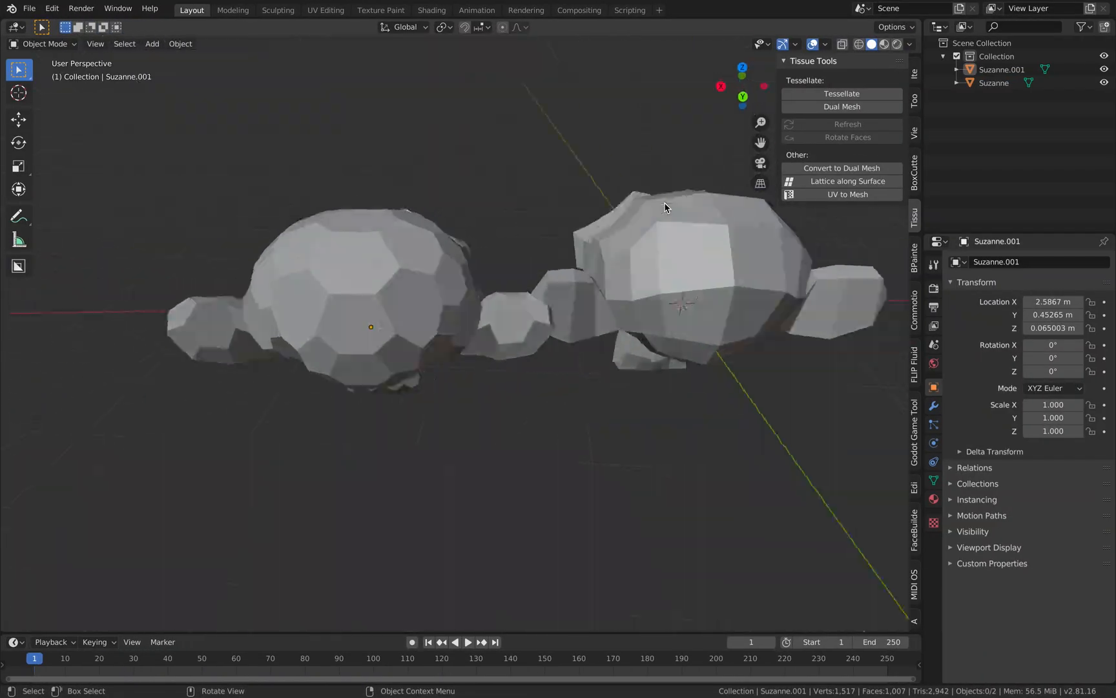
Step: Switch to the other Blender window with the default cube and check its version on the splash screen
{"action": "key", "text": "ctrl+Right"}
{"action": "key", "text": "ctrl+Up"}
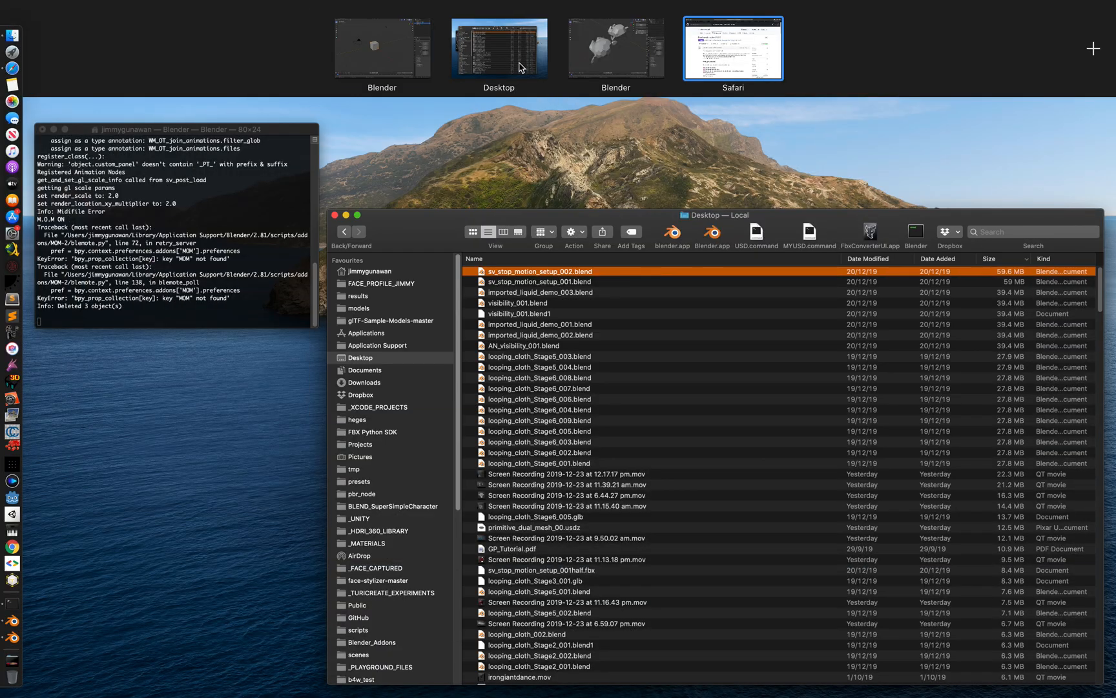
{"action": "left_click", "coordinate": [388, 66]}
{"action": "left_click", "coordinate": [12, 9]}
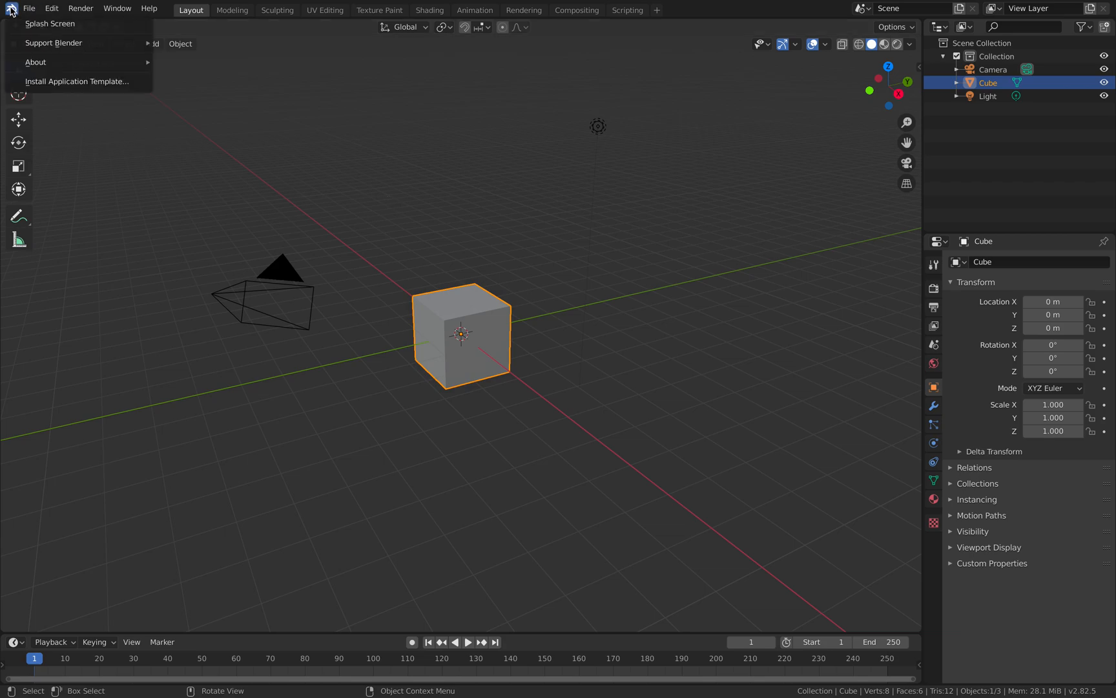
{"action": "left_click", "coordinate": [20, 24]}
{"action": "left_click", "coordinate": [699, 147]}
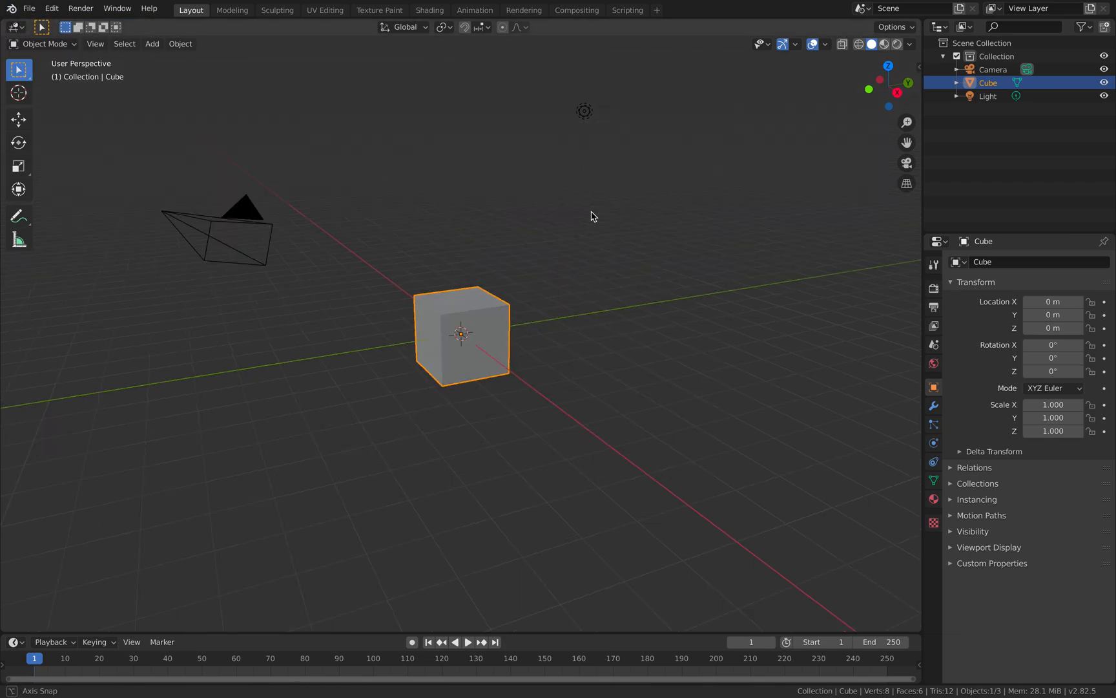
Step: Delete all default objects from the scene
{"action": "key", "text": "a"}
{"action": "key", "text": "x"}
{"action": "left_click", "coordinate": [590, 213]}
Step: Add a Monkey mesh to the empty scene
{"action": "key", "text": "shift+a"}
{"action": "mouse_move", "coordinate": [590, 214]}
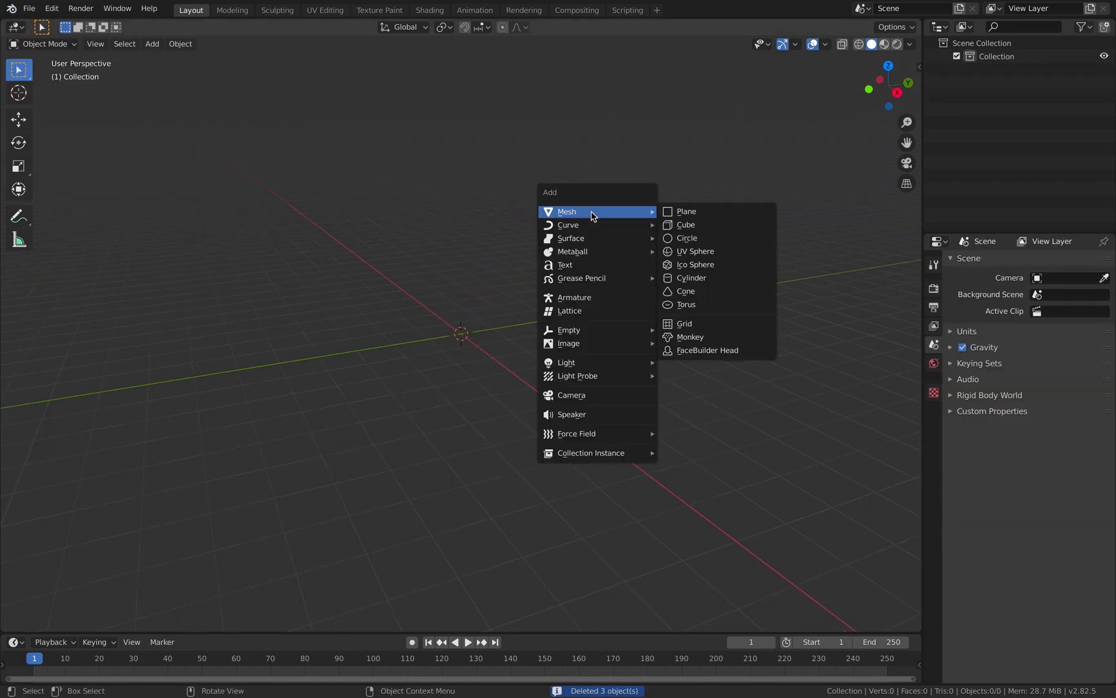
{"action": "left_click", "coordinate": [710, 336]}
{"action": "middle_click_drag", "start_coordinate": [560, 282], "coordinate": [619, 272]}
{"action": "scroll", "coordinate": [619, 272], "scroll_direction": "up", "scroll_amount": 3}
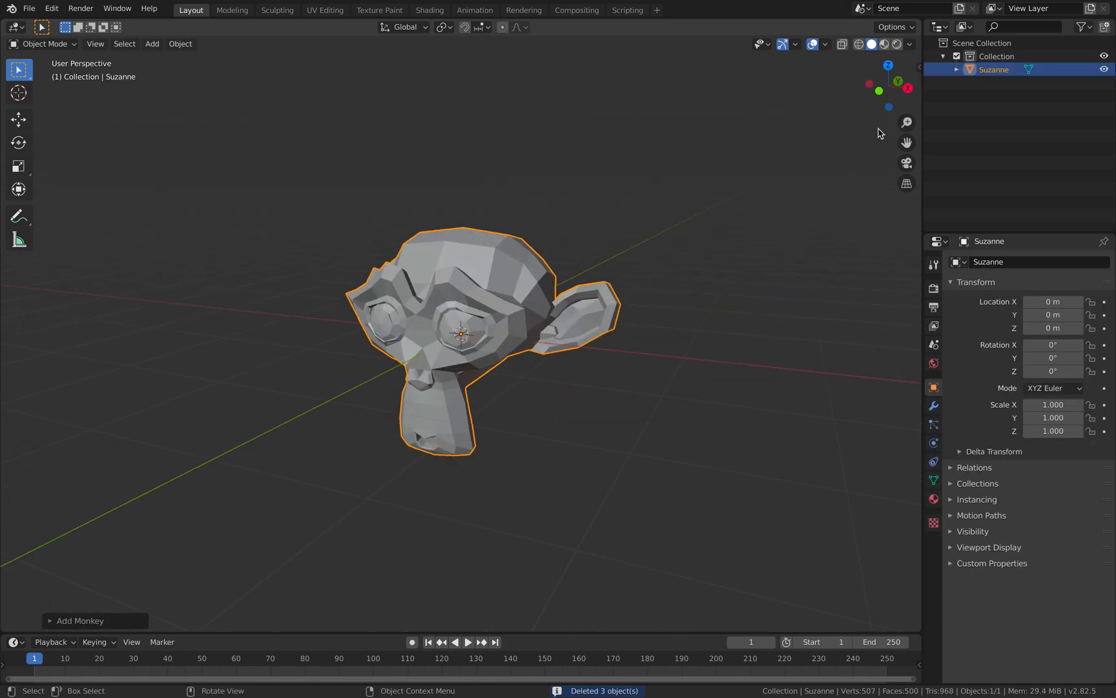
Step: Show the Tissue add-on's tools beside the 3D view
{"action": "left_click", "coordinate": [919, 67]}
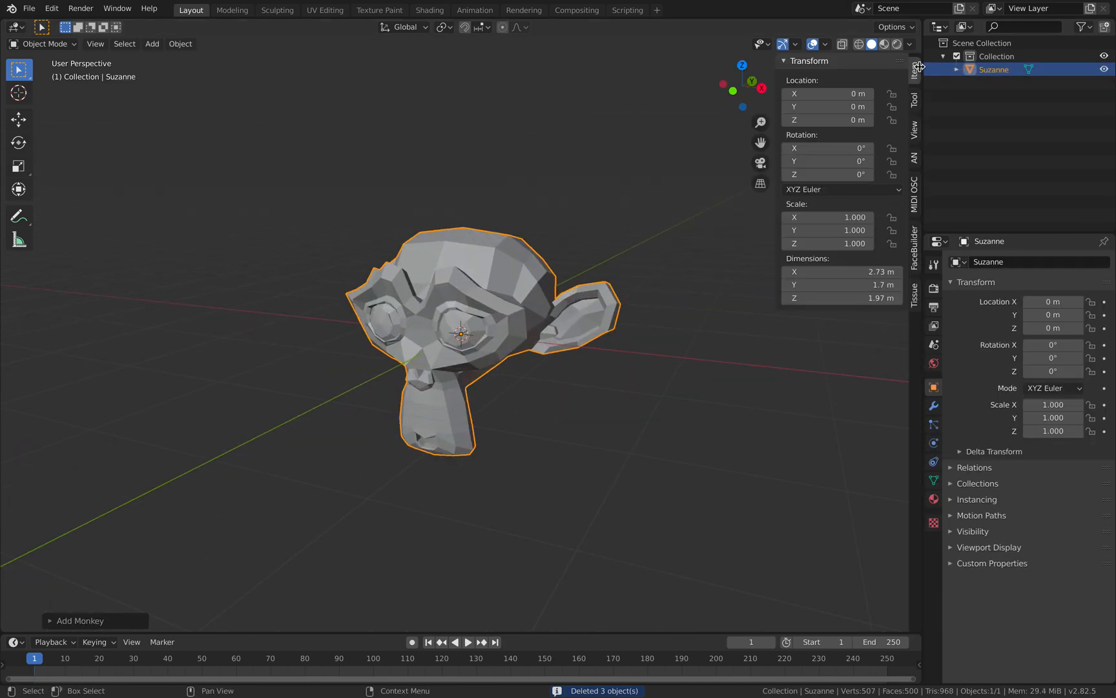
{"action": "left_click", "coordinate": [916, 296]}
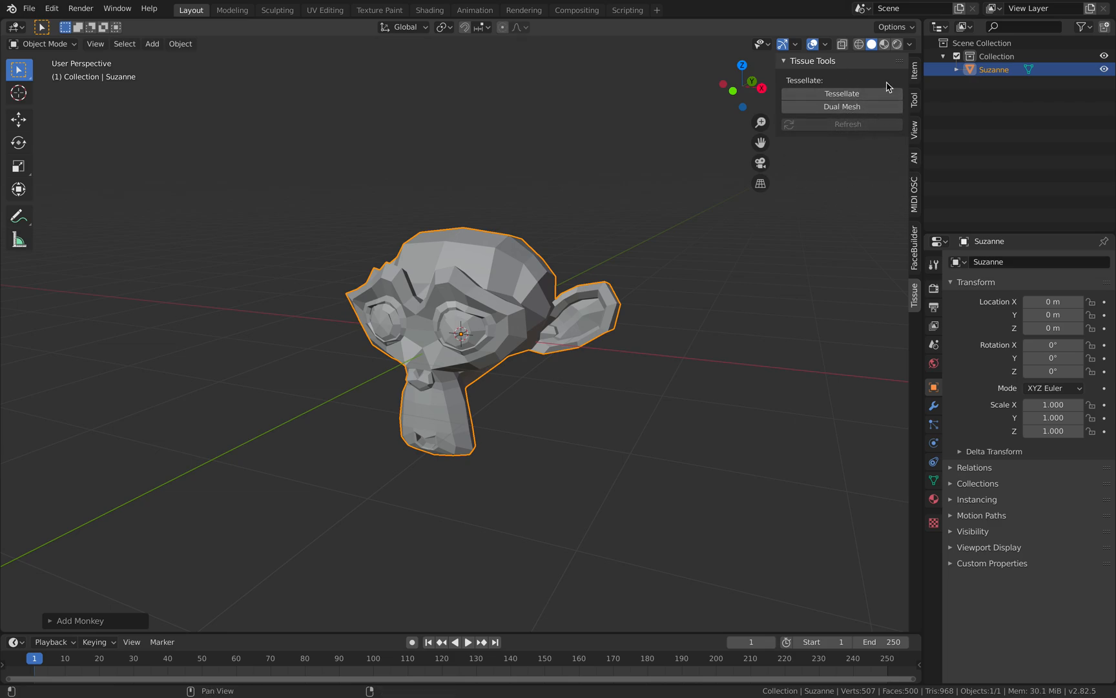
{"action": "middle_click_drag", "start_coordinate": [632, 211], "coordinate": [641, 199]}
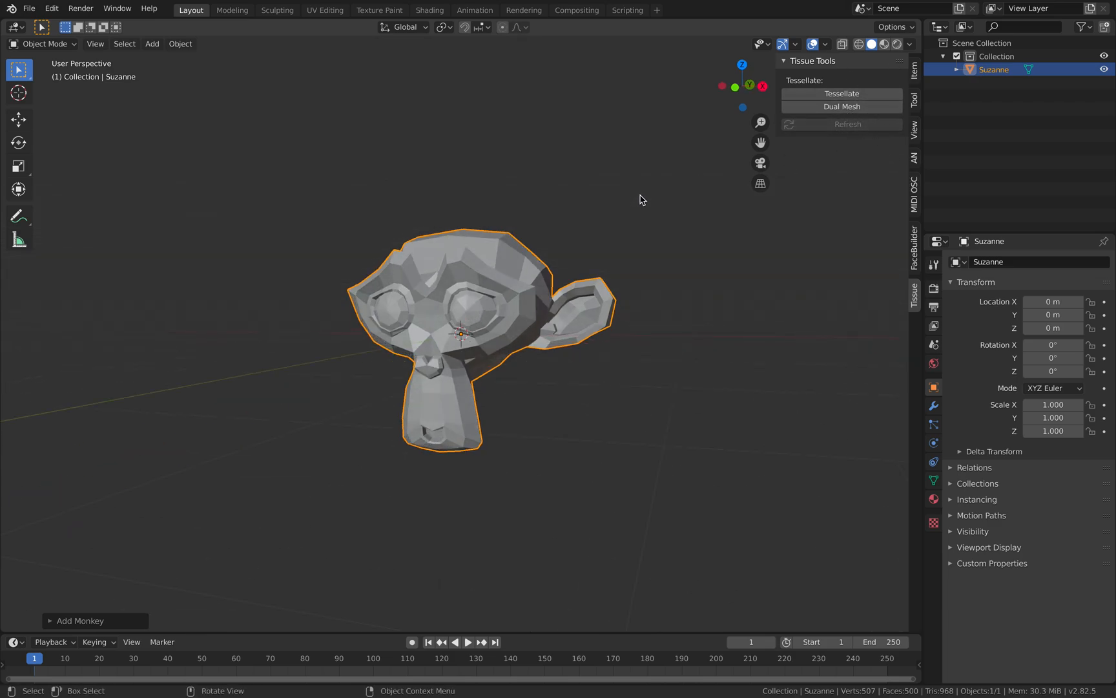
Step: Find the Convert to Dual Mesh operator by searching for "conv" and apply it to the monkey head
{"action": "key", "text": "F3"}
{"action": "type", "text": "c"}
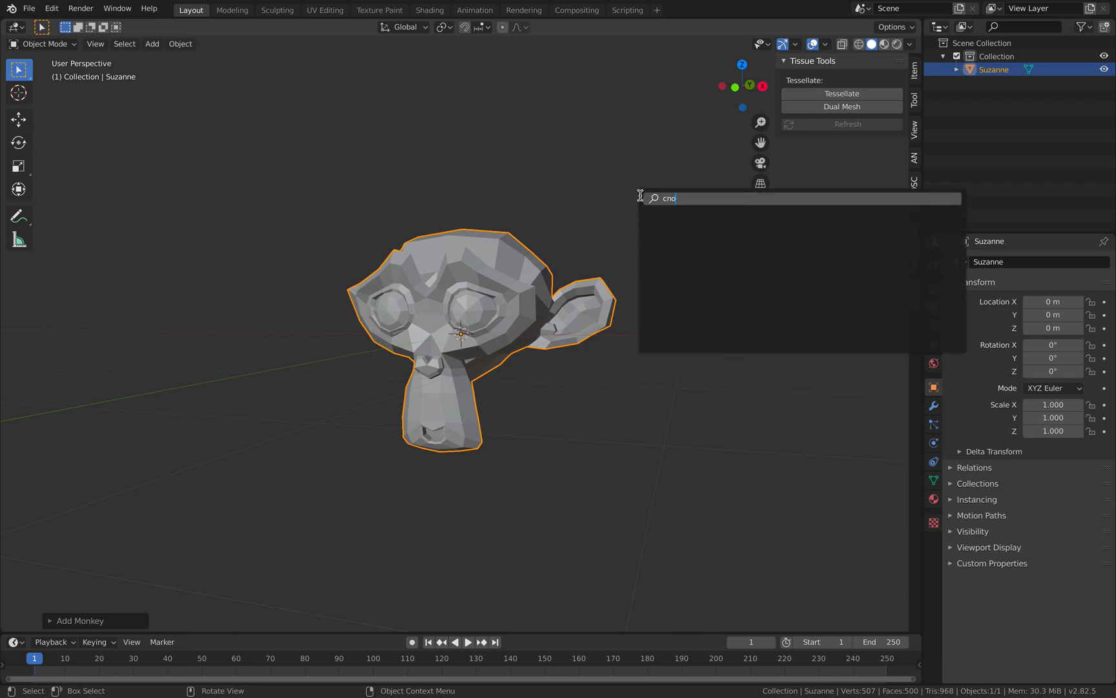
{"action": "type", "text": "onv"}
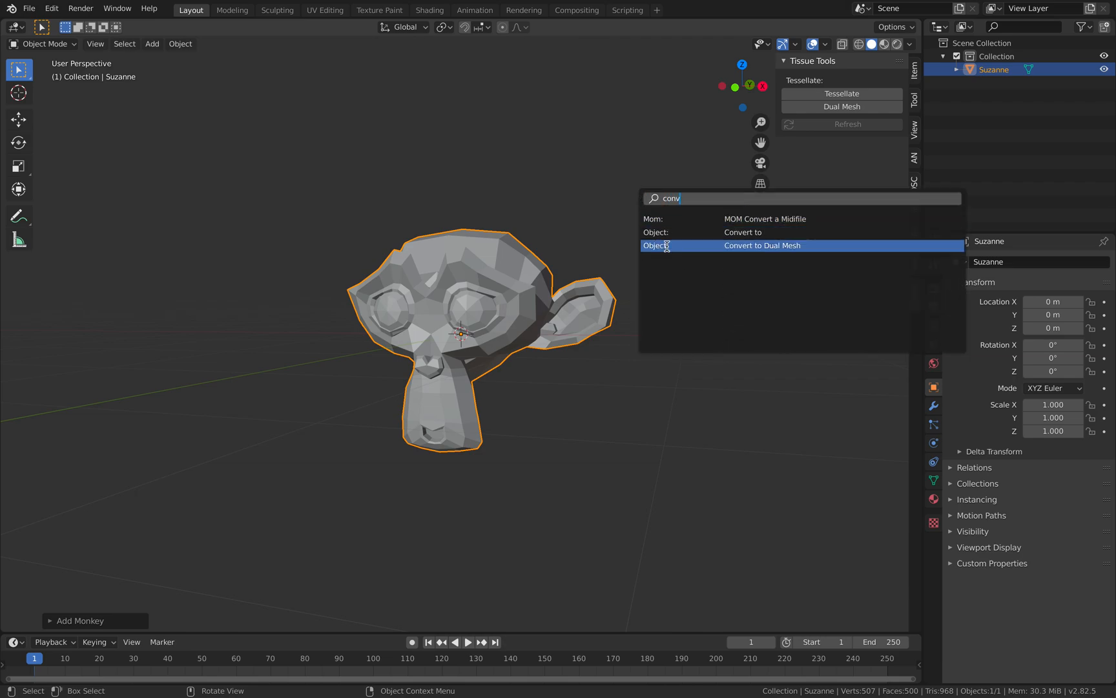
{"action": "left_click", "coordinate": [720, 249]}
{"action": "middle_click_drag", "start_coordinate": [479, 279], "coordinate": [518, 319]}
{"action": "scroll", "coordinate": [518, 319], "scroll_direction": "up", "scroll_amount": 2}
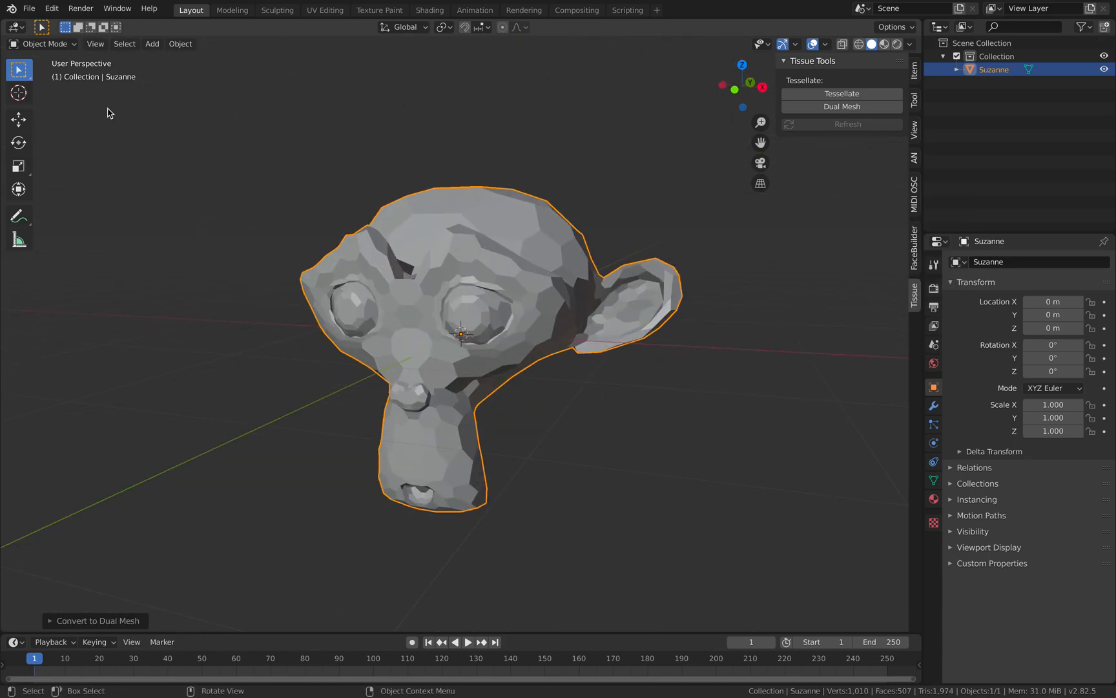
Step: Delete the converted monkey head from the scene
{"action": "key", "text": "x"}
{"action": "left_click", "coordinate": [681, 209]}
Step: Split the 3D viewport into two stacked areas and turn the upper one into a Sverchok Nodes editor
{"action": "left_click_drag", "start_coordinate": [918, 23], "coordinate": [905, 333]}
{"action": "left_click", "coordinate": [17, 28]}
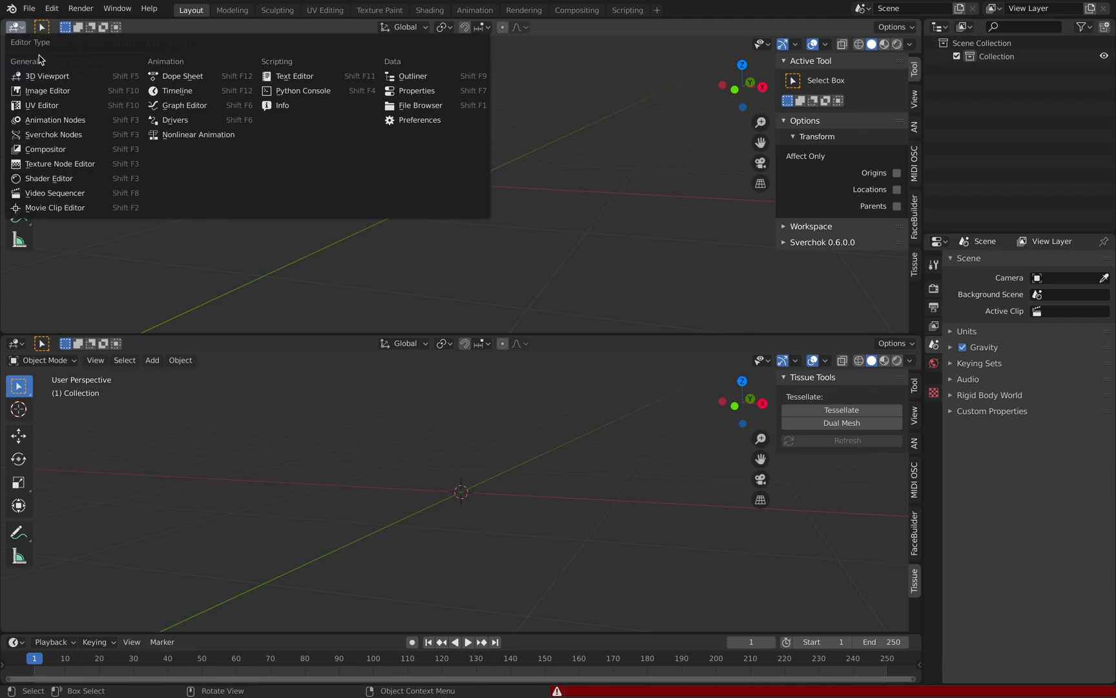
{"action": "left_click", "coordinate": [111, 136]}
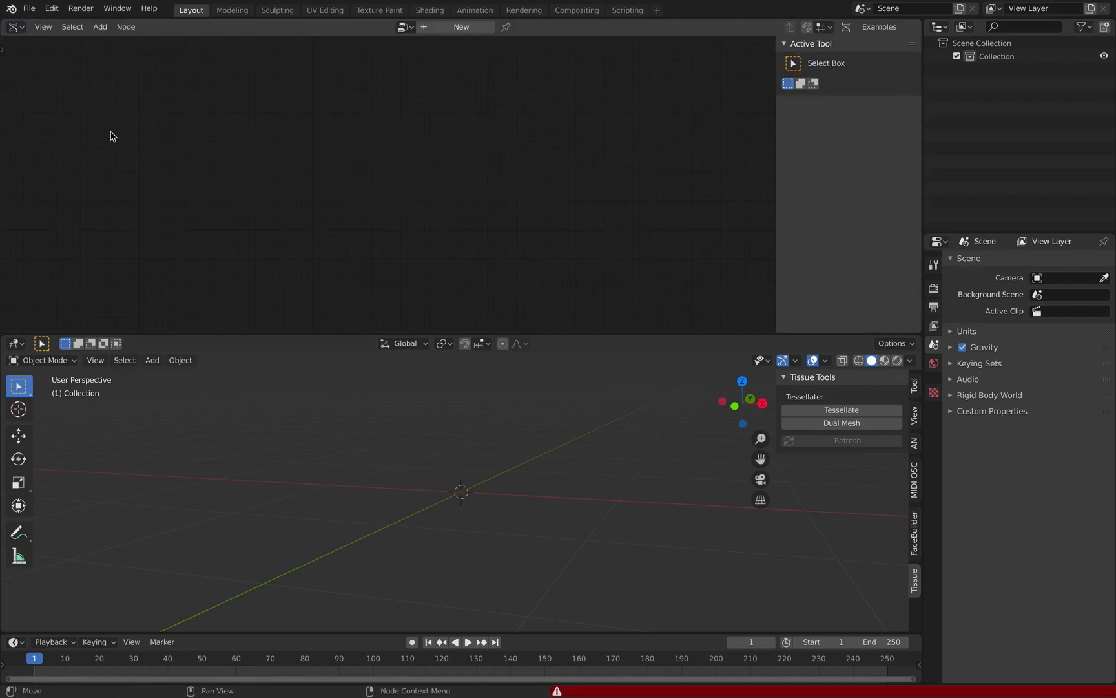
Step: Create a new Sverchok node tree and place a Dual Mesh node in it
{"action": "left_click", "coordinate": [446, 27]}
{"action": "key", "text": "shift+a"}
{"action": "left_click", "coordinate": [353, 161]}
{"action": "type", "text": "dual"}
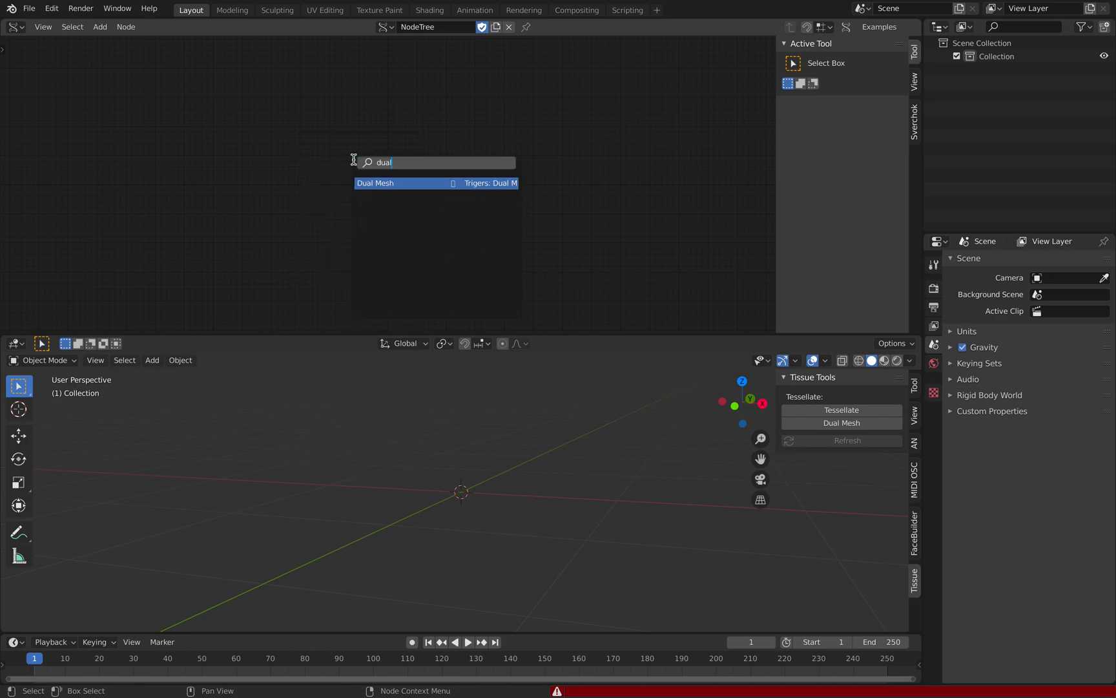
{"action": "left_click", "coordinate": [362, 184]}
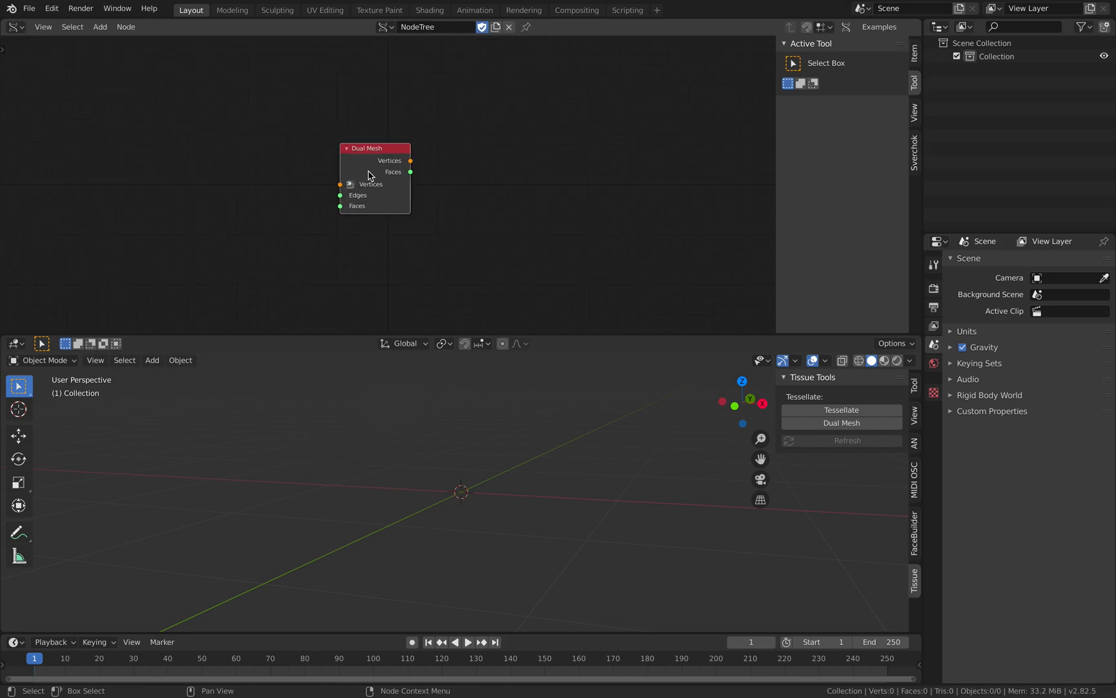
{"action": "left_click", "coordinate": [465, 121]}
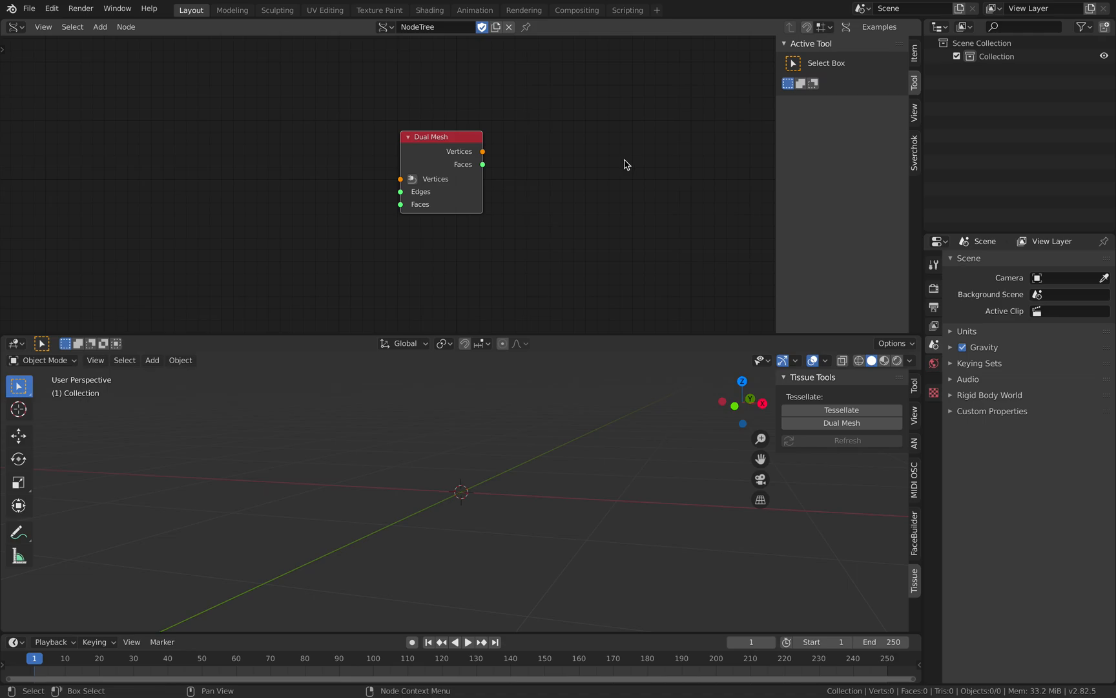
Step: Switch to Safari and read the Sverchok GitHub pull request "Dual mesh node #2653", including its example images
{"action": "key", "text": "ctrl+Up"}
{"action": "left_click", "coordinate": [742, 58]}
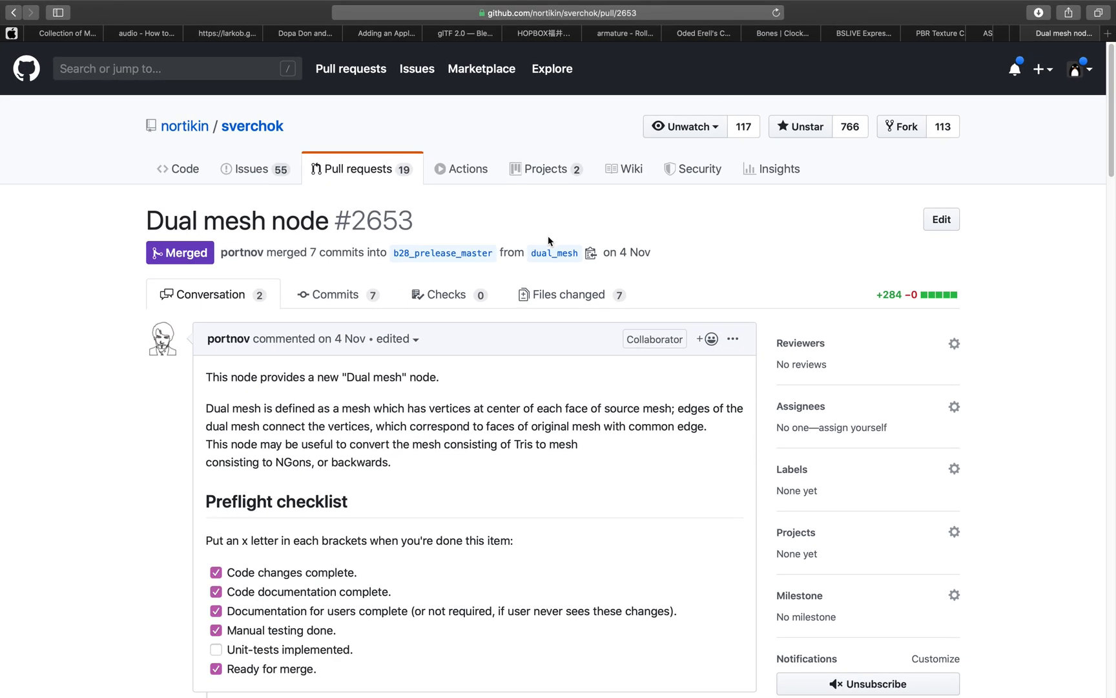
{"action": "left_click_drag", "start_coordinate": [170, 223], "coordinate": [330, 223]}
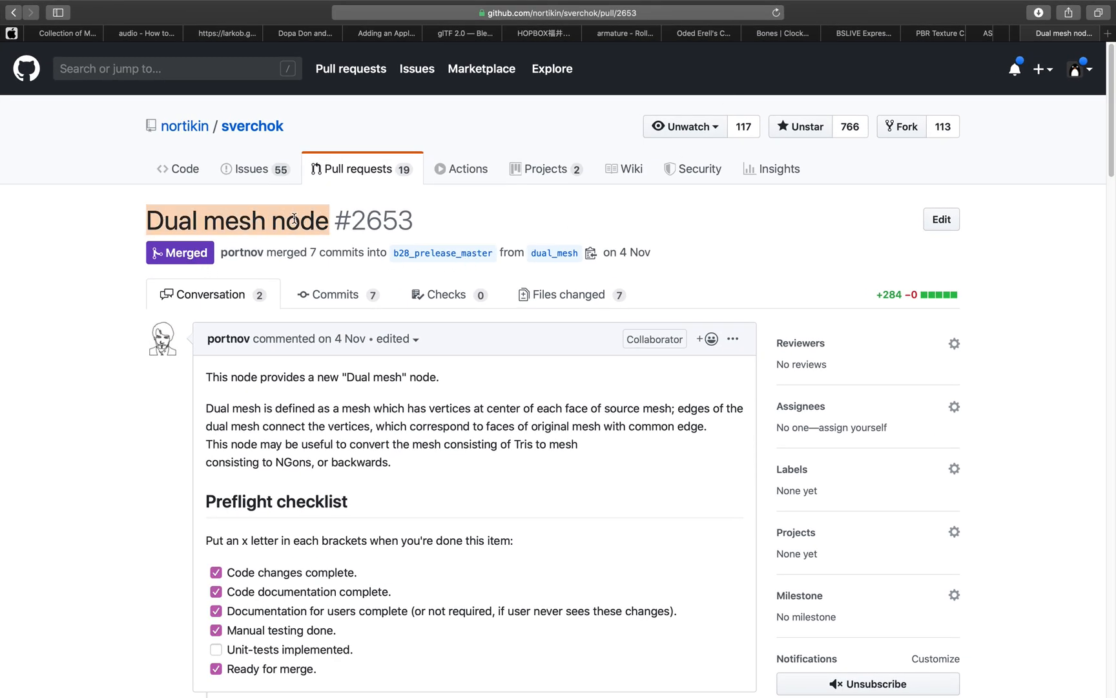
{"action": "scroll", "coordinate": [124, 221], "scroll_direction": "down", "scroll_amount": 1}
{"action": "scroll", "coordinate": [137, 281], "scroll_direction": "down", "scroll_amount": 10}
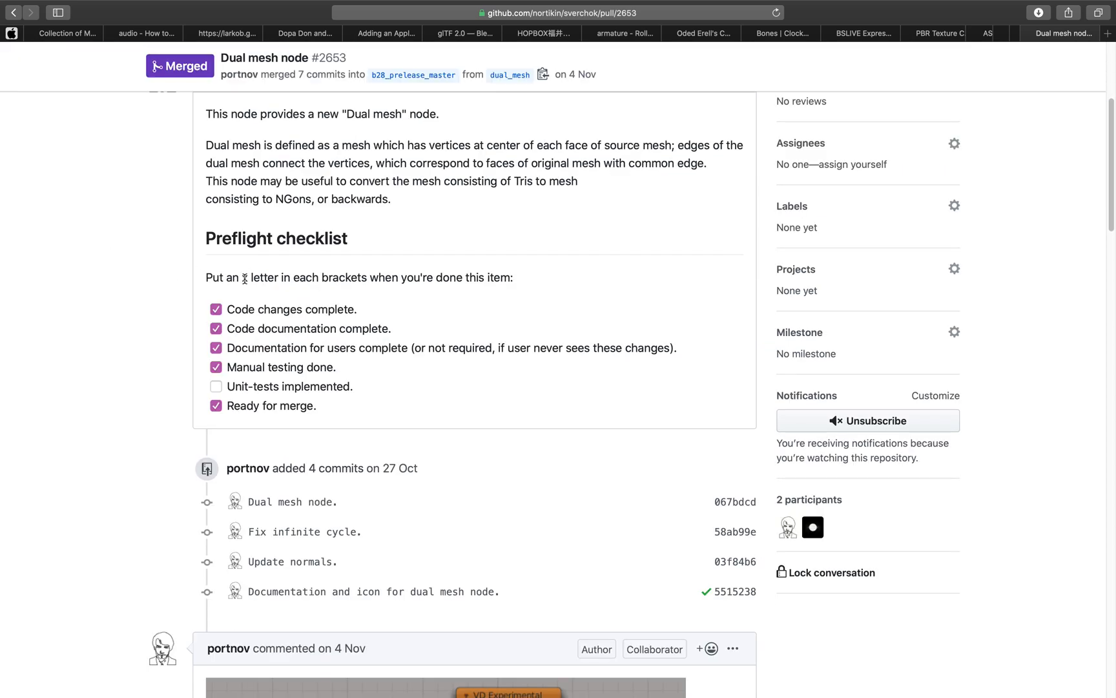
{"action": "scroll", "coordinate": [306, 442], "scroll_direction": "down", "scroll_amount": 8}
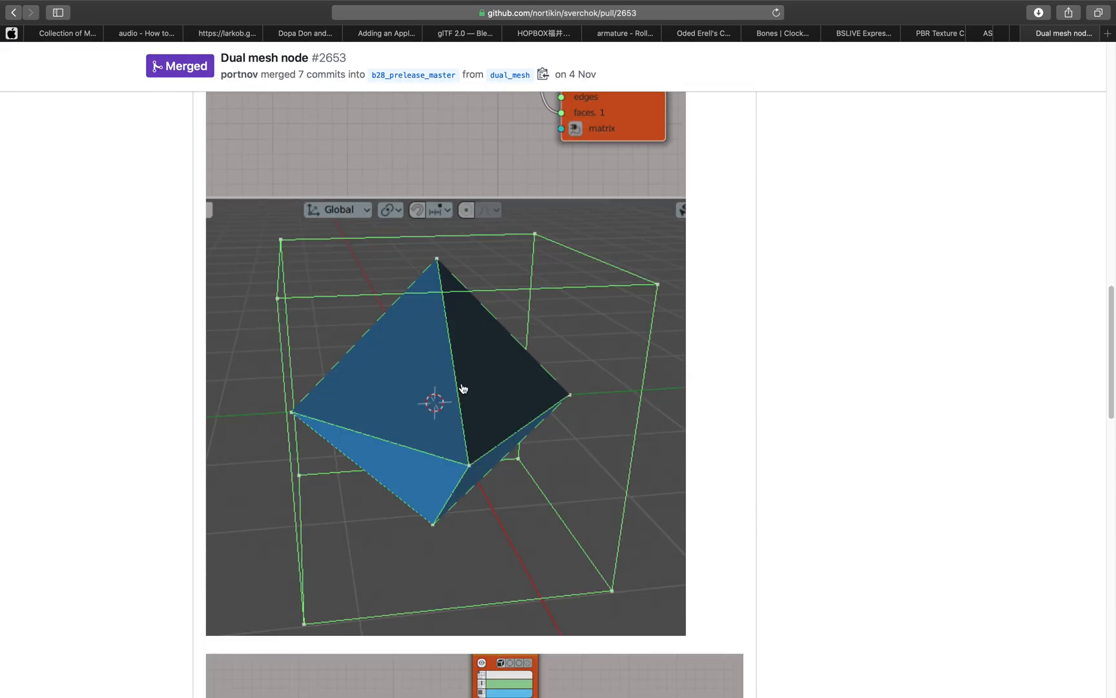
{"action": "scroll", "coordinate": [339, 347], "scroll_direction": "down", "scroll_amount": 9}
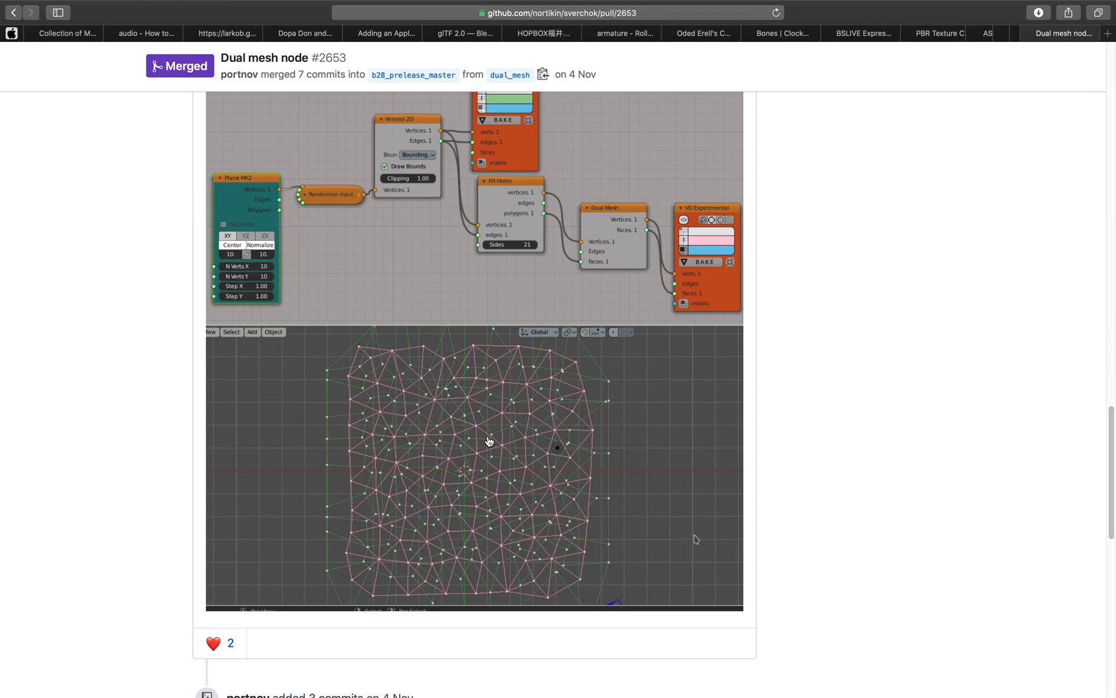
Step: Look at the two monkey heads again, and return to the Blender window containing the Sverchok node tree
{"action": "key", "text": "ctrl+Left"}
{"action": "middle_click_drag", "start_coordinate": [482, 365], "coordinate": [563, 345]}
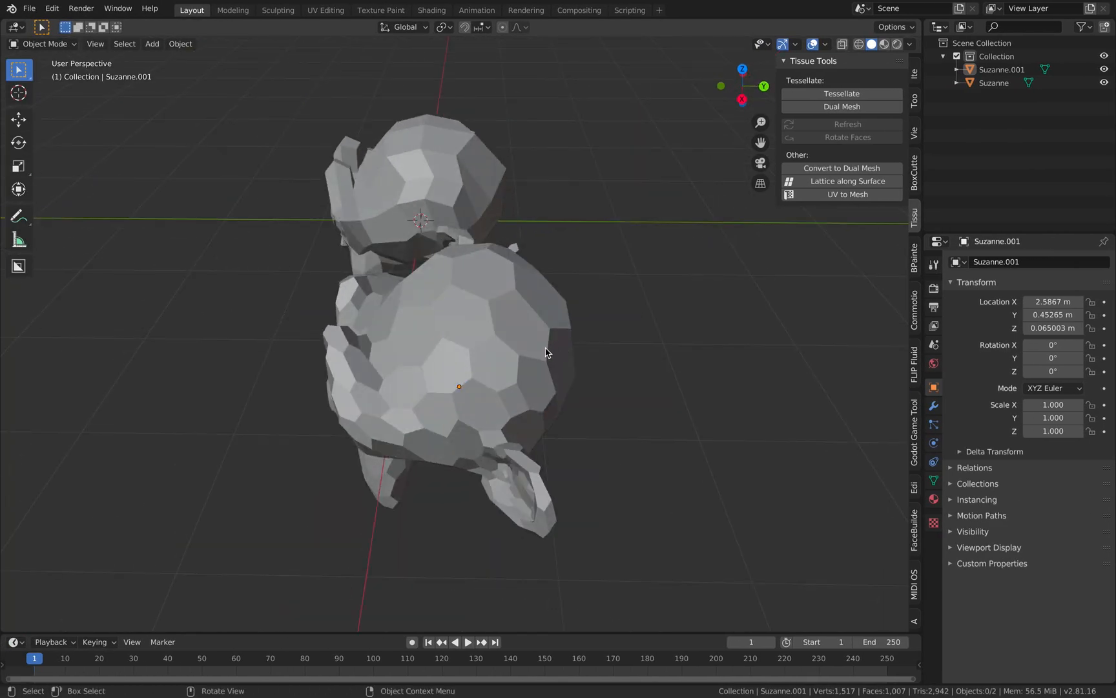
{"action": "key", "text": "ctrl+Left"}
{"action": "key", "text": "ctrl+Up"}
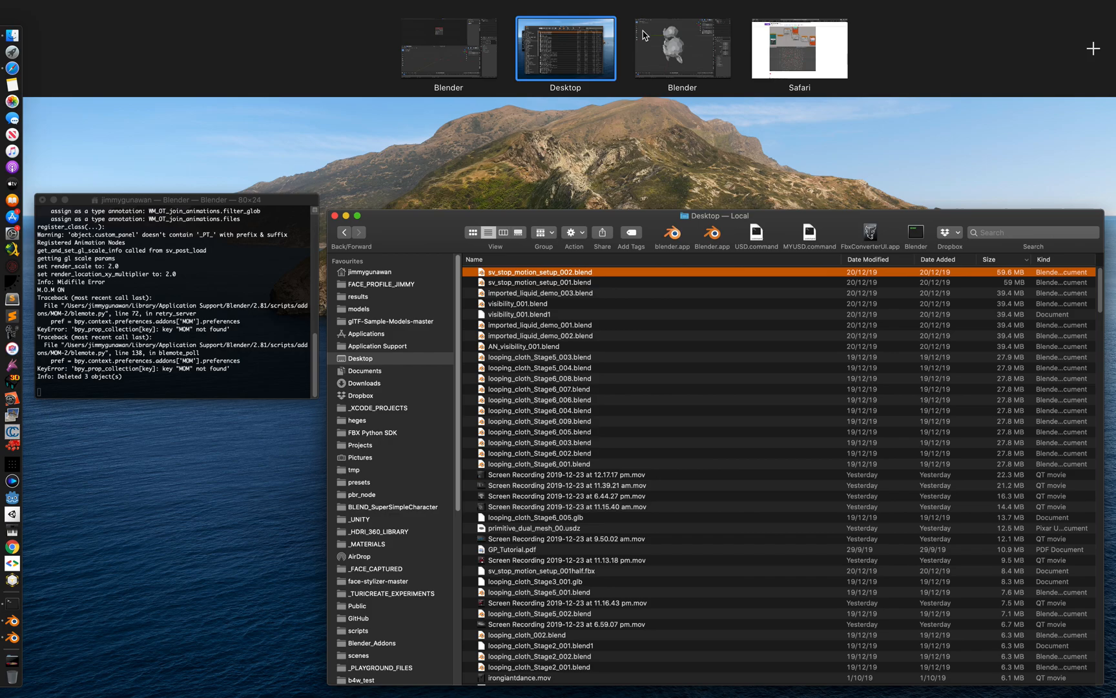
{"action": "left_click", "coordinate": [489, 60]}
{"action": "scroll", "coordinate": [368, 210], "scroll_direction": "left", "scroll_amount": 2}
{"action": "scroll", "coordinate": [342, 187], "scroll_direction": "right", "scroll_amount": 4}
Step: Add a Suzanne node on the input side of the Dual Mesh node
{"action": "key", "text": "shift+a"}
{"action": "left_click", "coordinate": [317, 167]}
{"action": "type", "text": "suz"}
{"action": "key", "text": "Return"}
{"action": "left_click", "coordinate": [193, 154]}
Step: Add a Viewer BMesh node on the output side of the Dual Mesh node
{"action": "key", "text": "shift+a"}
{"action": "left_click", "coordinate": [498, 125]}
{"action": "type", "text": "bm"}
{"action": "key", "text": "Return"}
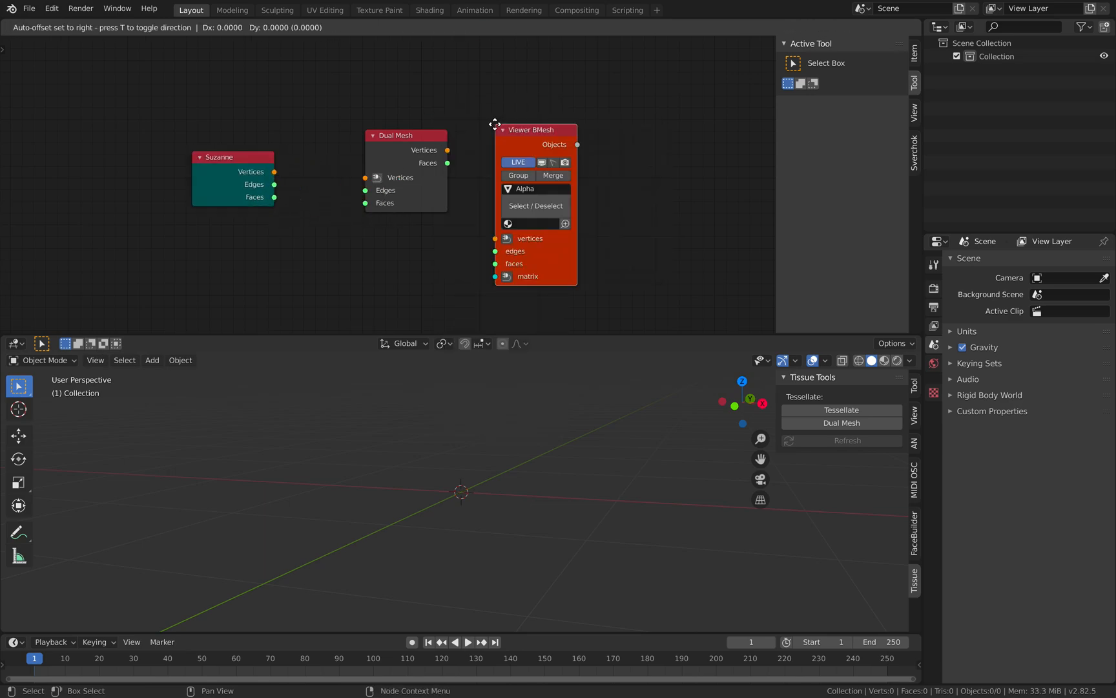
{"action": "left_click", "coordinate": [523, 113]}
{"action": "scroll", "coordinate": [362, 168], "scroll_direction": "up", "scroll_amount": 1}
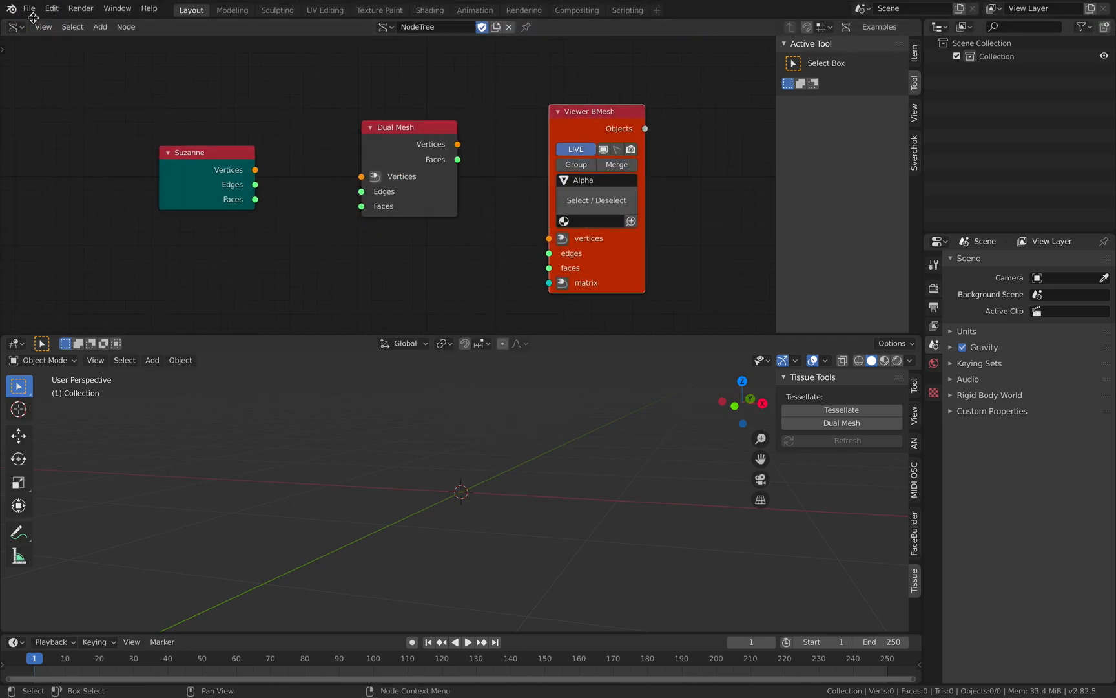
Step: Save the file to the Desktop as dualmesh_001.blend
{"action": "left_click", "coordinate": [29, 9]}
{"action": "left_click", "coordinate": [46, 110]}
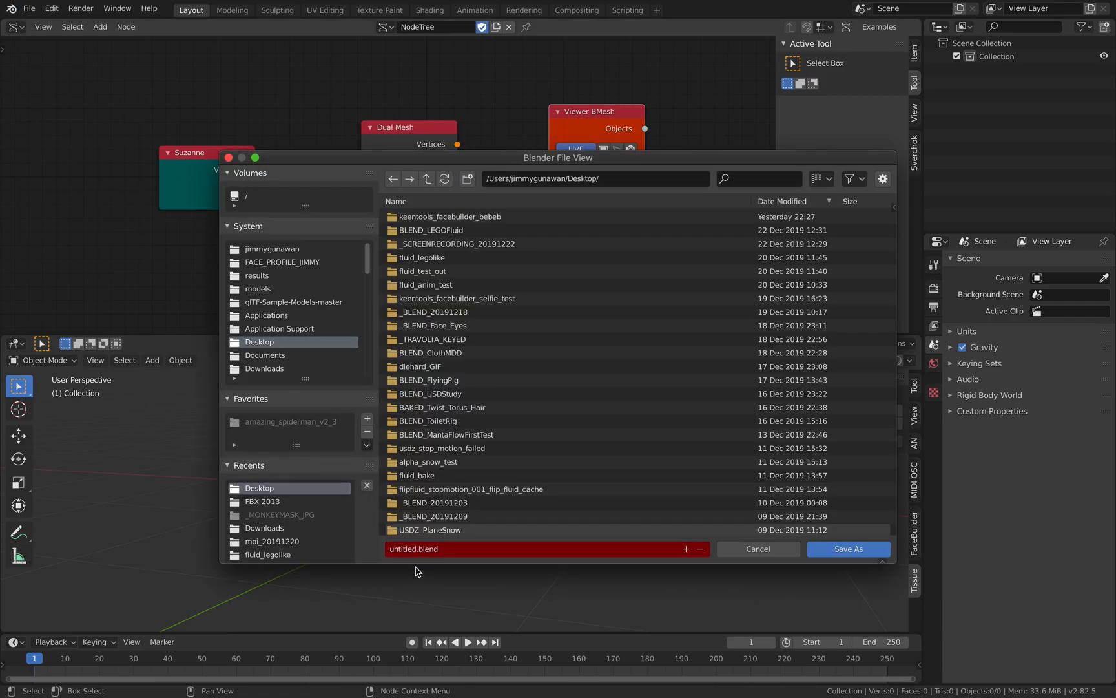
{"action": "left_click", "coordinate": [401, 550]}
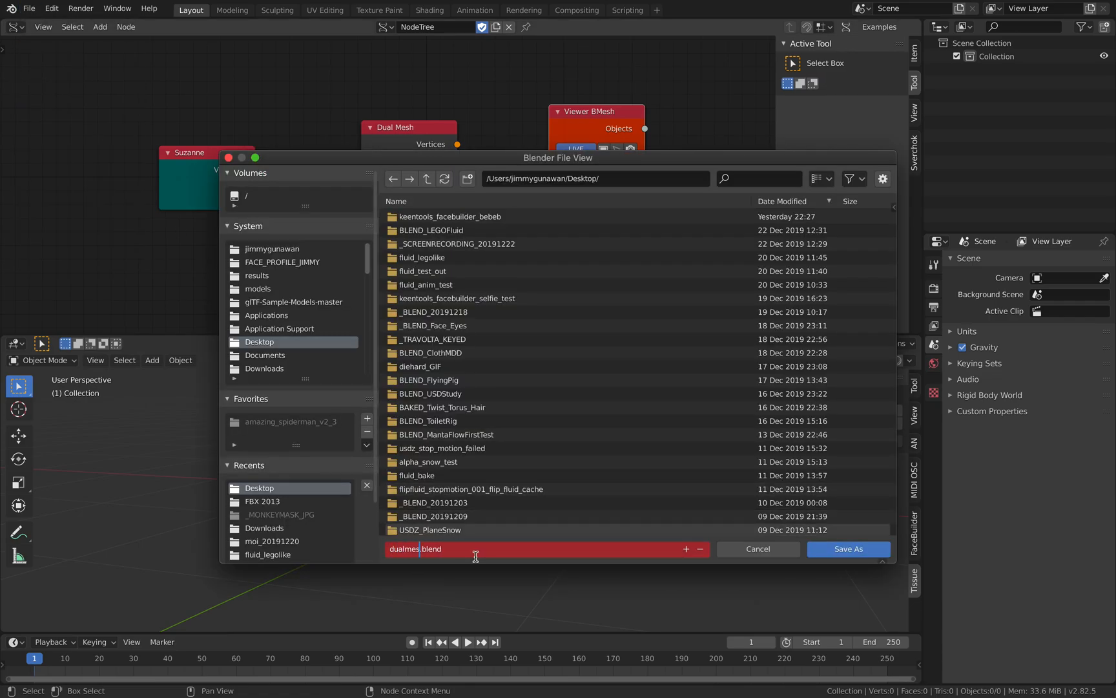
{"action": "type", "text": "dualmesh_001"}
{"action": "key", "text": "Return"}
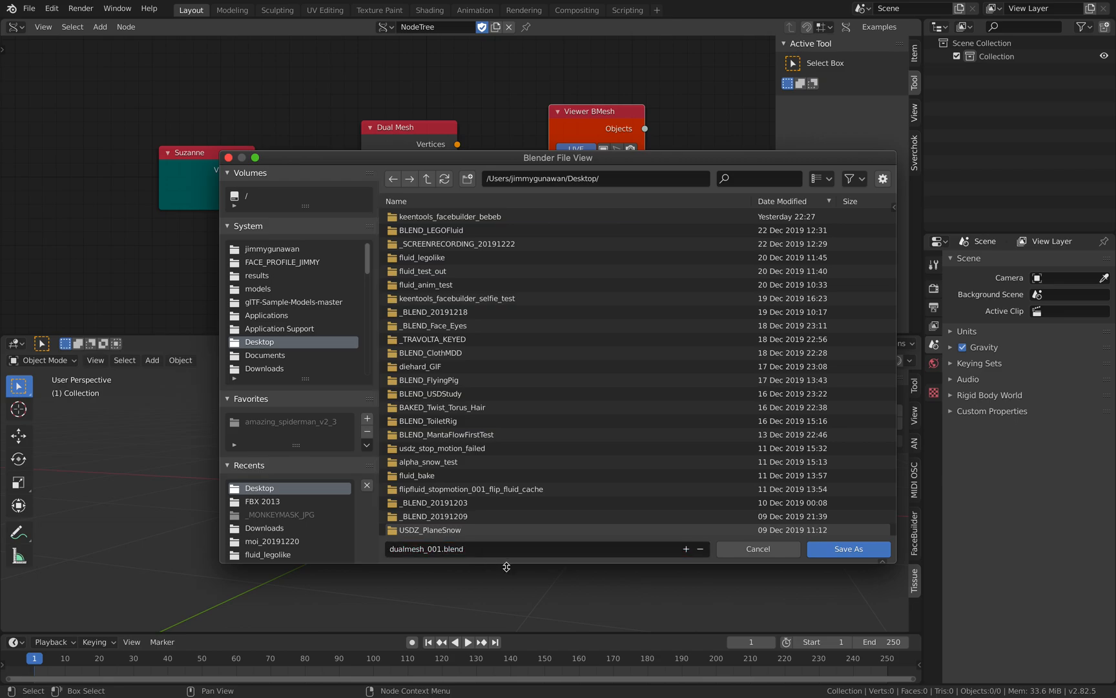
{"action": "left_click", "coordinate": [840, 549]}
Step: Connect Suzanne's Vertices and Faces to the Dual Mesh node, and its Vertices and Faces outputs to Viewer BMesh
{"action": "left_click_drag", "start_coordinate": [255, 170], "coordinate": [255, 200]}
{"action": "left_click_drag", "start_coordinate": [458, 144], "coordinate": [548, 267]}
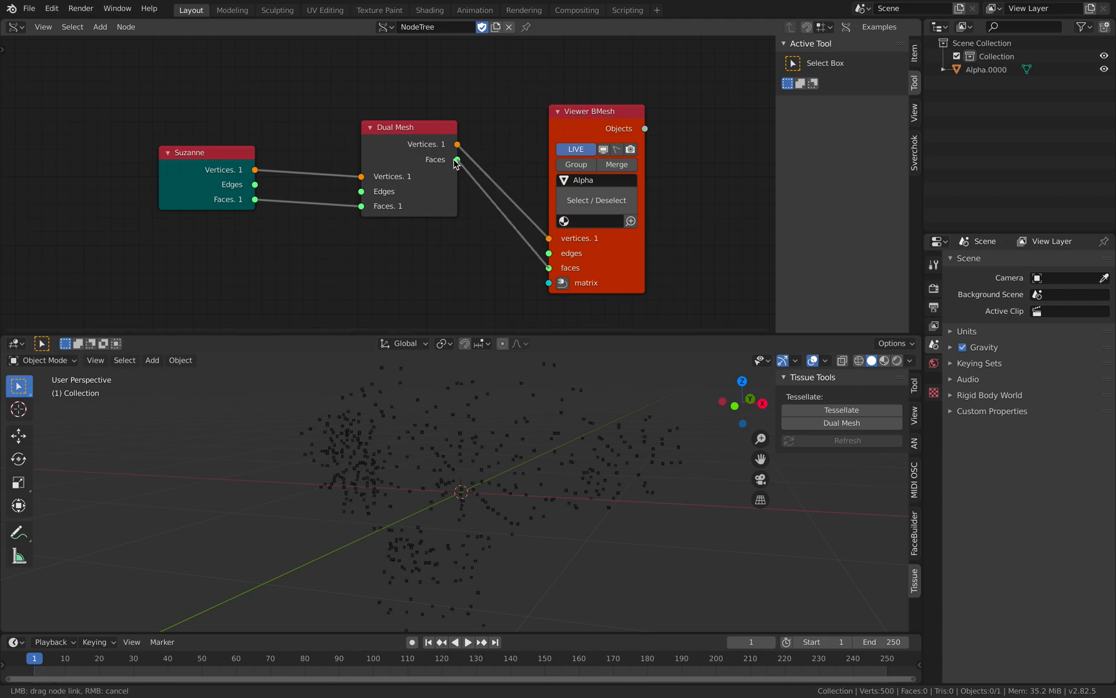
Step: Move the Viewer BMesh, Dual Mesh and Suzanne nodes closer together and view the resulting mesh from other angles
{"action": "middle_click_drag", "start_coordinate": [520, 469], "coordinate": [489, 478]}
{"action": "left_click_drag", "start_coordinate": [609, 284], "coordinate": [570, 250]}
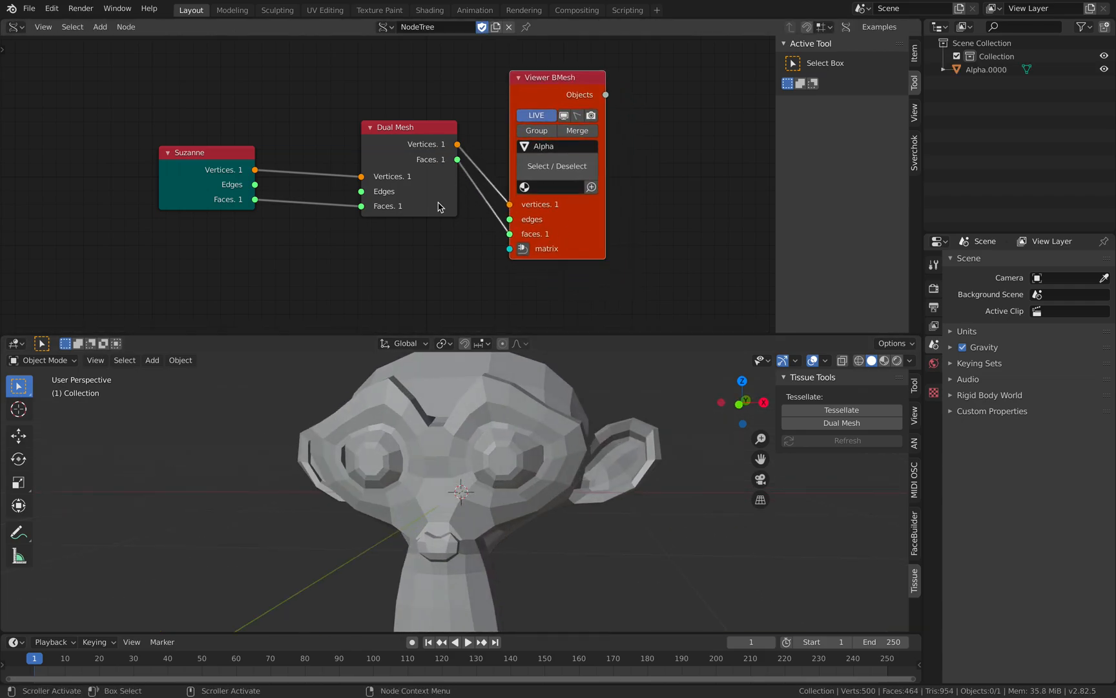
{"action": "left_click_drag", "start_coordinate": [400, 135], "coordinate": [381, 144]}
{"action": "left_click_drag", "start_coordinate": [243, 157], "coordinate": [260, 151]}
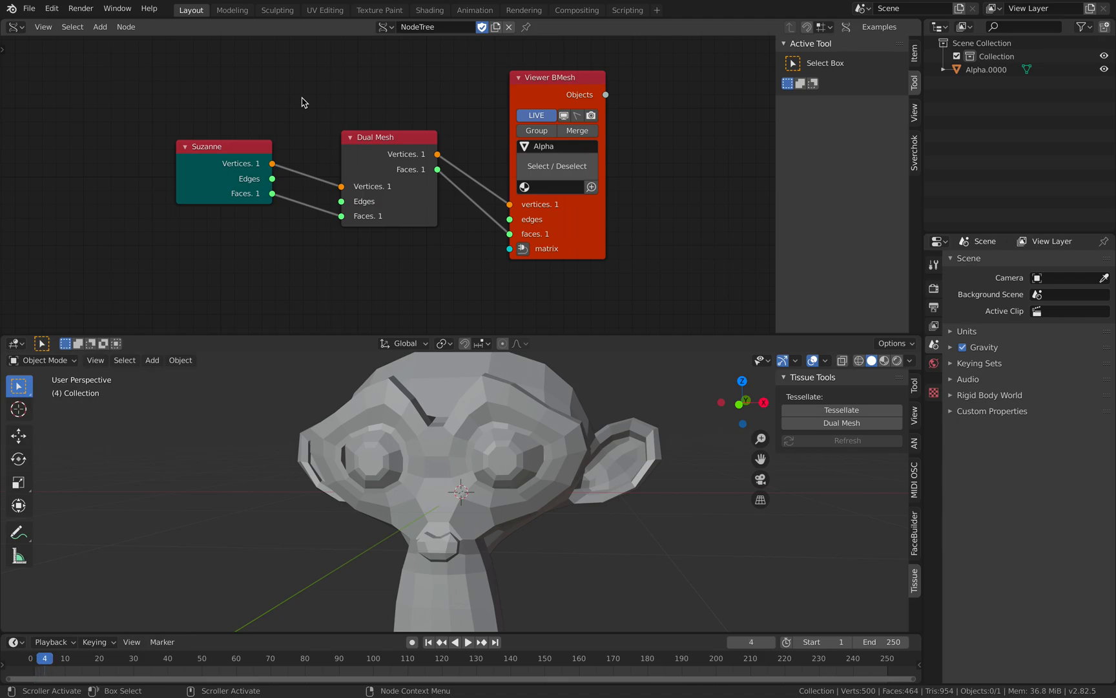
{"action": "middle_click_drag", "start_coordinate": [581, 452], "coordinate": [478, 413]}
{"action": "left_click_drag", "start_coordinate": [380, 159], "coordinate": [381, 143]}
{"action": "middle_click_drag", "start_coordinate": [516, 482], "coordinate": [473, 423]}
Step: Connect Suzanne's Vertices and Faces directly to Viewer BMesh to view the original mesh
{"action": "left_click_drag", "start_coordinate": [273, 164], "coordinate": [510, 204]}
{"action": "left_click_drag", "start_coordinate": [272, 193], "coordinate": [510, 233]}
{"action": "middle_click_drag", "start_coordinate": [514, 435], "coordinate": [466, 378]}
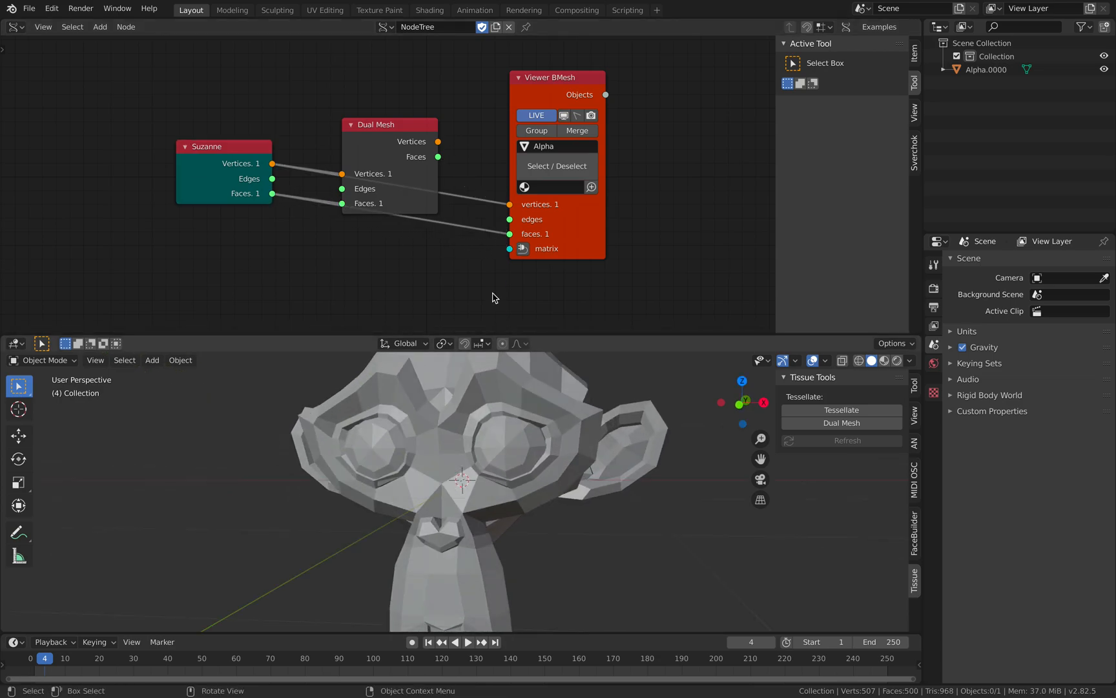
Step: Reconnect Dual Mesh's Vertices and Faces outputs to Viewer BMesh, and try a link from Suzanne's Edges to Dual Mesh
{"action": "left_click_drag", "start_coordinate": [439, 141], "coordinate": [510, 204]}
{"action": "left_click_drag", "start_coordinate": [438, 157], "coordinate": [456, 189]}
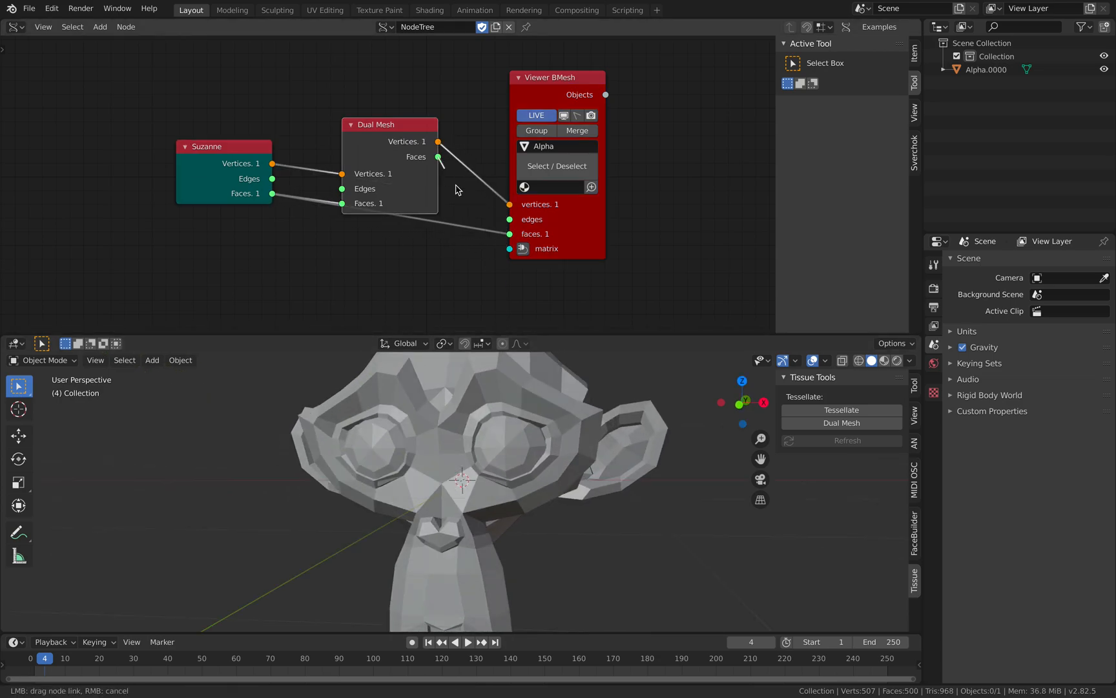
{"action": "left_click_drag", "start_coordinate": [508, 236], "coordinate": [510, 234]}
{"action": "left_click_drag", "start_coordinate": [342, 188], "coordinate": [273, 180]}
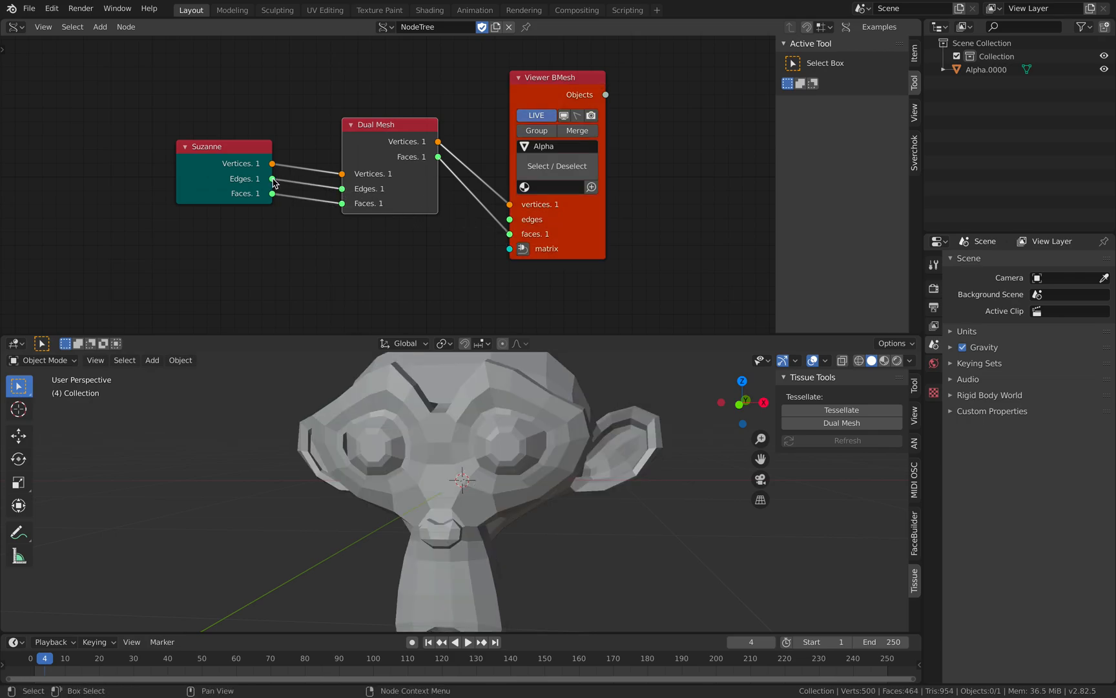
{"action": "left_click_drag", "start_coordinate": [343, 189], "coordinate": [317, 206]}
Step: Add a Triangulate mesh node between Suzanne and Dual Mesh and route the vertices and polygons through it
{"action": "left_click_drag", "start_coordinate": [192, 144], "coordinate": [104, 136]}
{"action": "key", "text": "shift+a"}
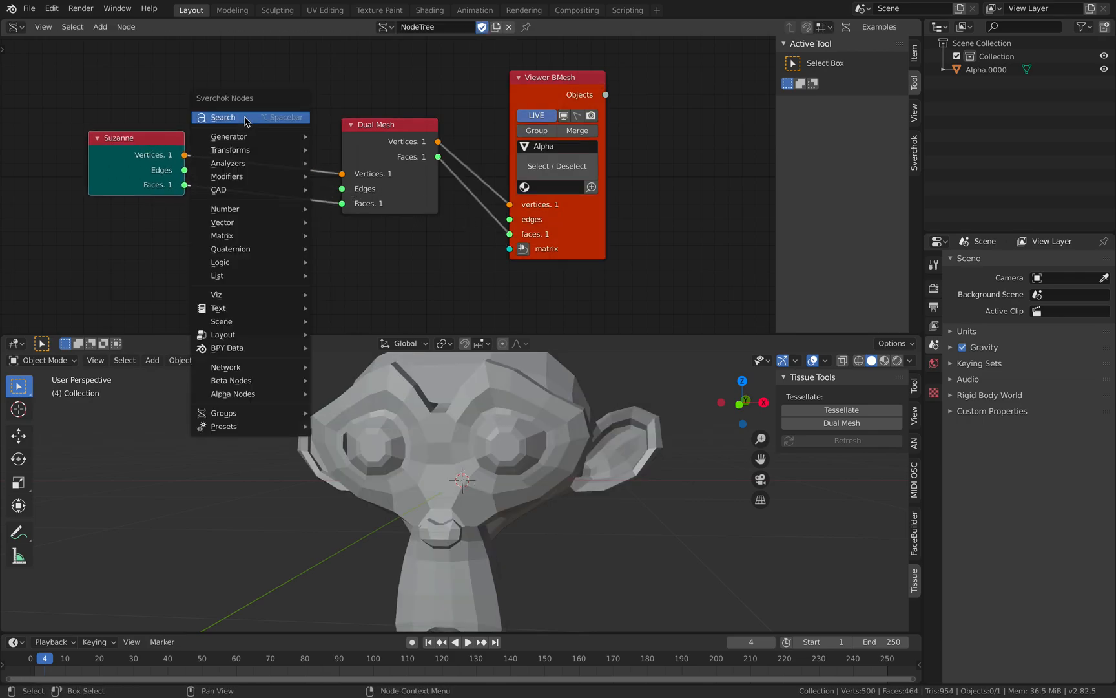
{"action": "left_click", "coordinate": [245, 118]}
{"action": "type", "text": "tria"}
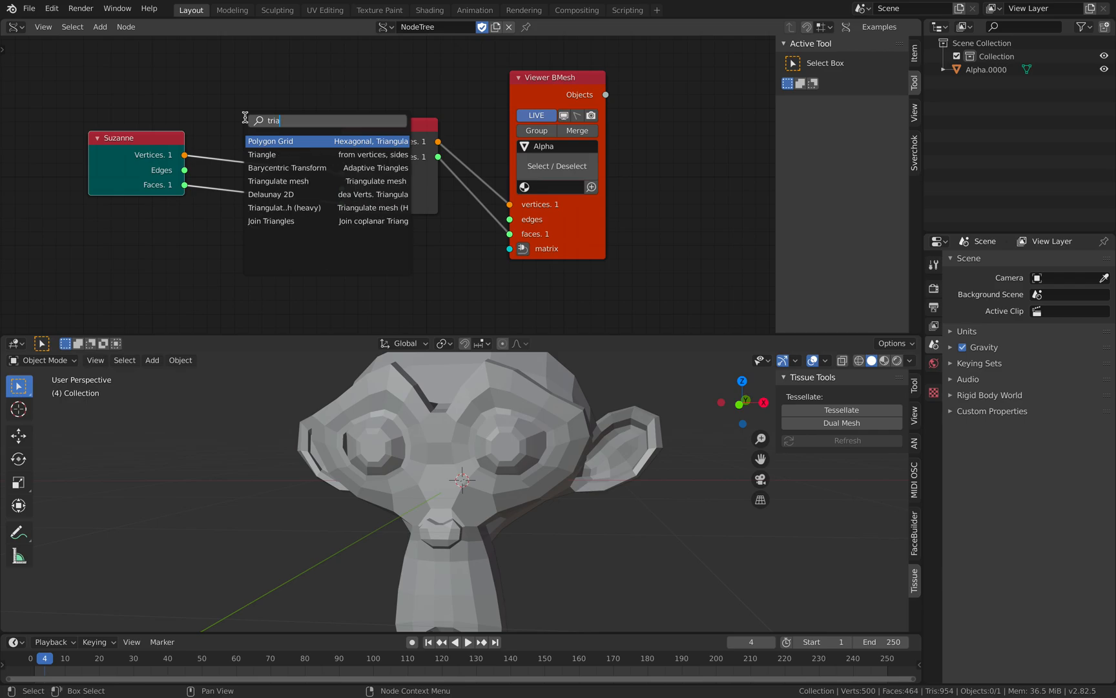
{"action": "left_click", "coordinate": [298, 181]}
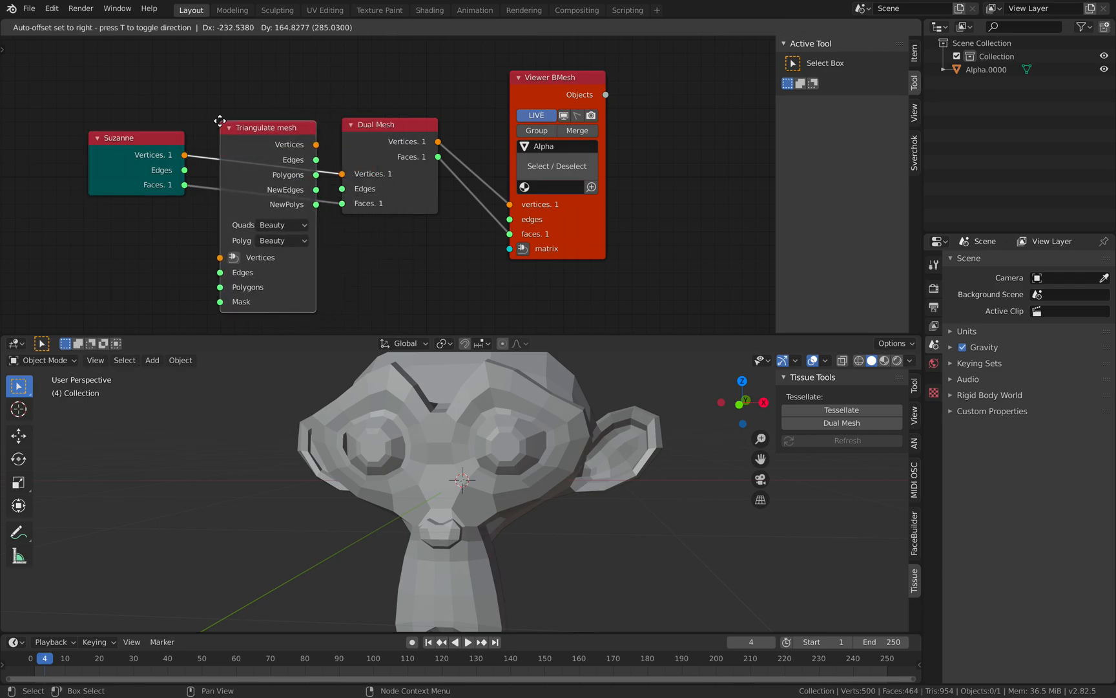
{"action": "left_click", "coordinate": [205, 93]}
{"action": "left_click_drag", "start_coordinate": [193, 183], "coordinate": [239, 259]}
{"action": "left_click_drag", "start_coordinate": [335, 146], "coordinate": [391, 204]}
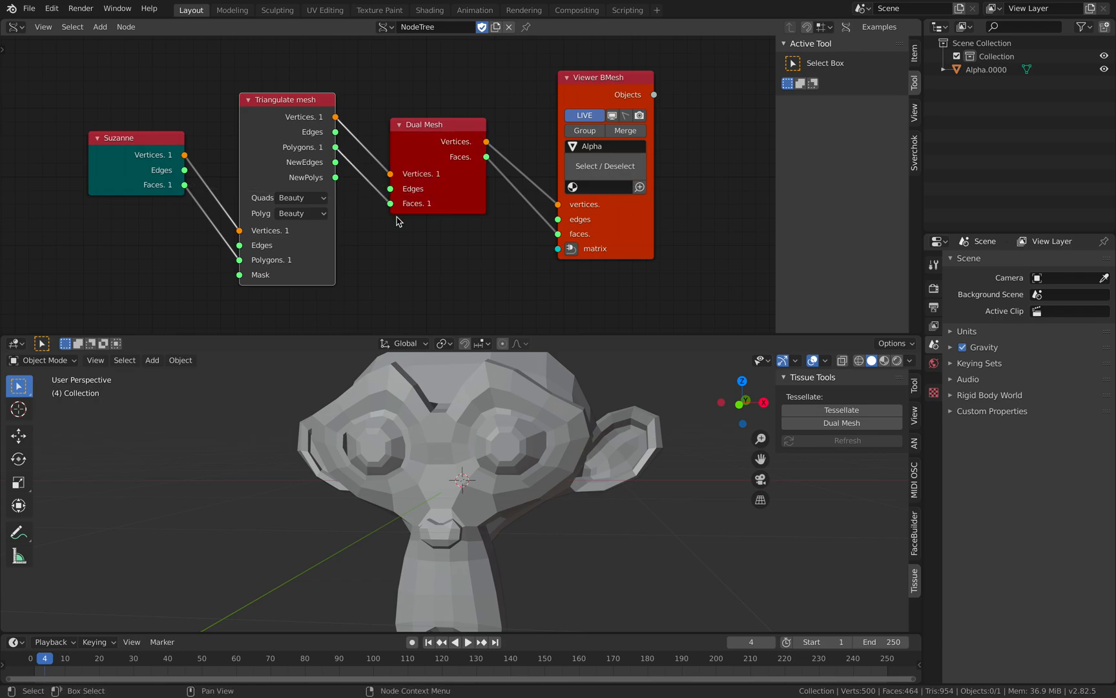
Step: Set the Triangulate mesh node's Quads method to Fixed Alternate and select the generated head mesh in the viewport
{"action": "left_click", "coordinate": [332, 195]}
{"action": "left_click", "coordinate": [300, 244]}
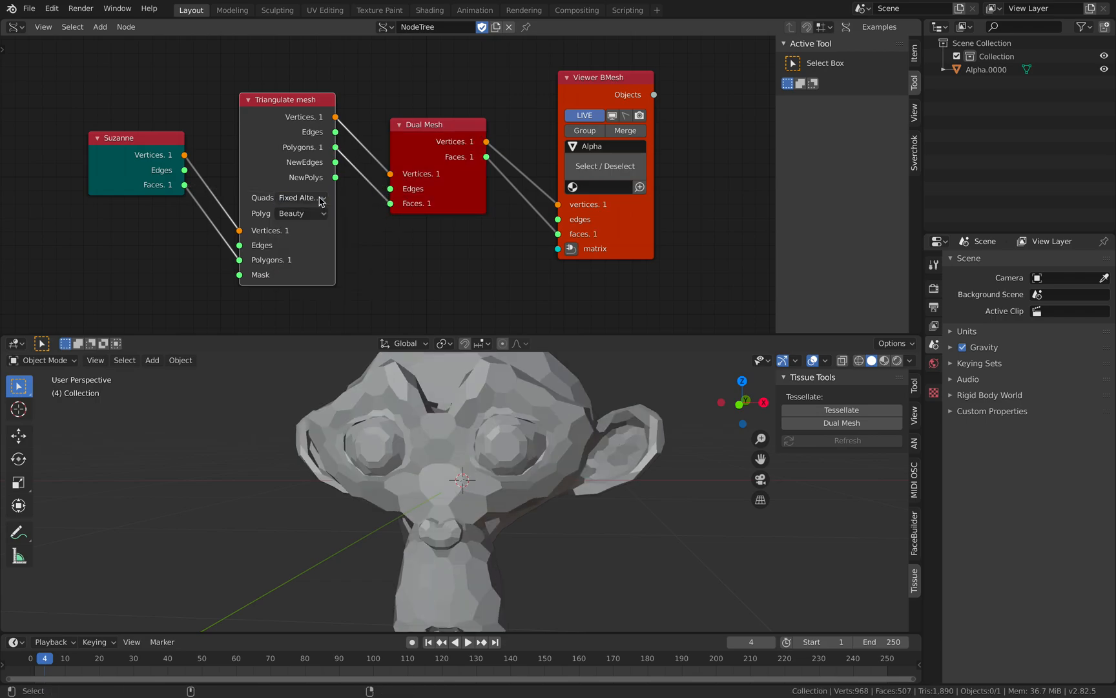
{"action": "middle_click_drag", "start_coordinate": [437, 424], "coordinate": [547, 410]}
{"action": "left_click", "coordinate": [438, 416]}
{"action": "scroll", "coordinate": [521, 413], "scroll_direction": "down", "scroll_amount": 2}
Step: Delete the Triangulate mesh and Suzanne nodes
{"action": "key", "text": "x"}
{"action": "left_click", "coordinate": [159, 141]}
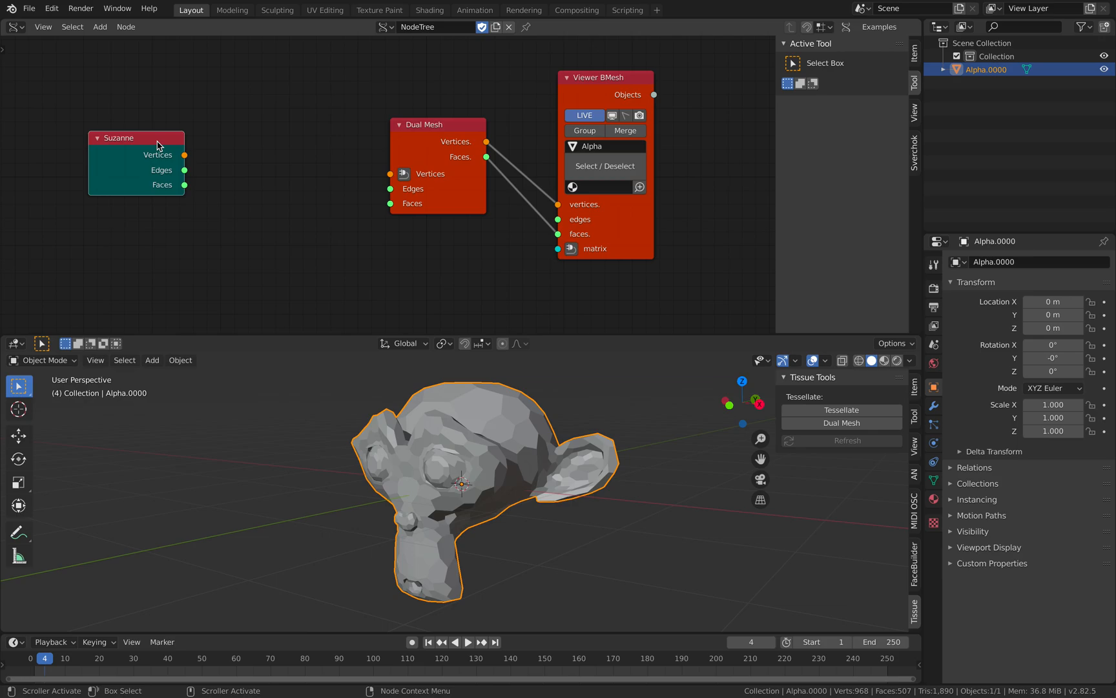
{"action": "key", "text": "x"}
Step: Add an IcoSphere node on the input side of the Dual Mesh node
{"action": "key", "text": "alt+space"}
{"action": "type", "text": "ic"}
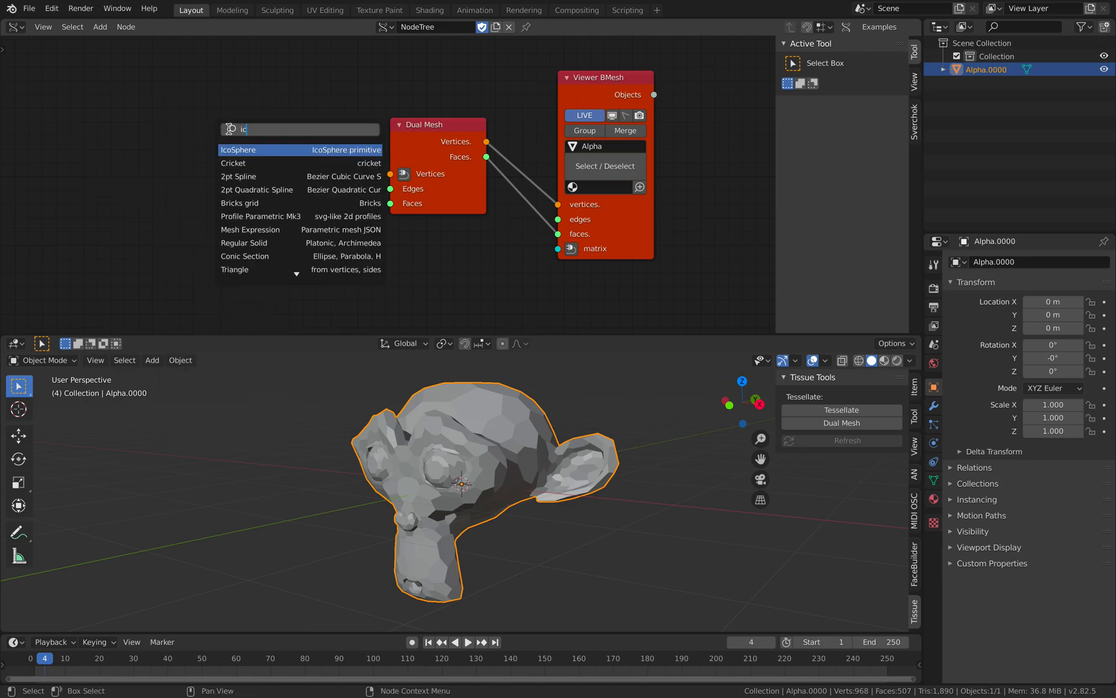
{"action": "key", "text": "Return"}
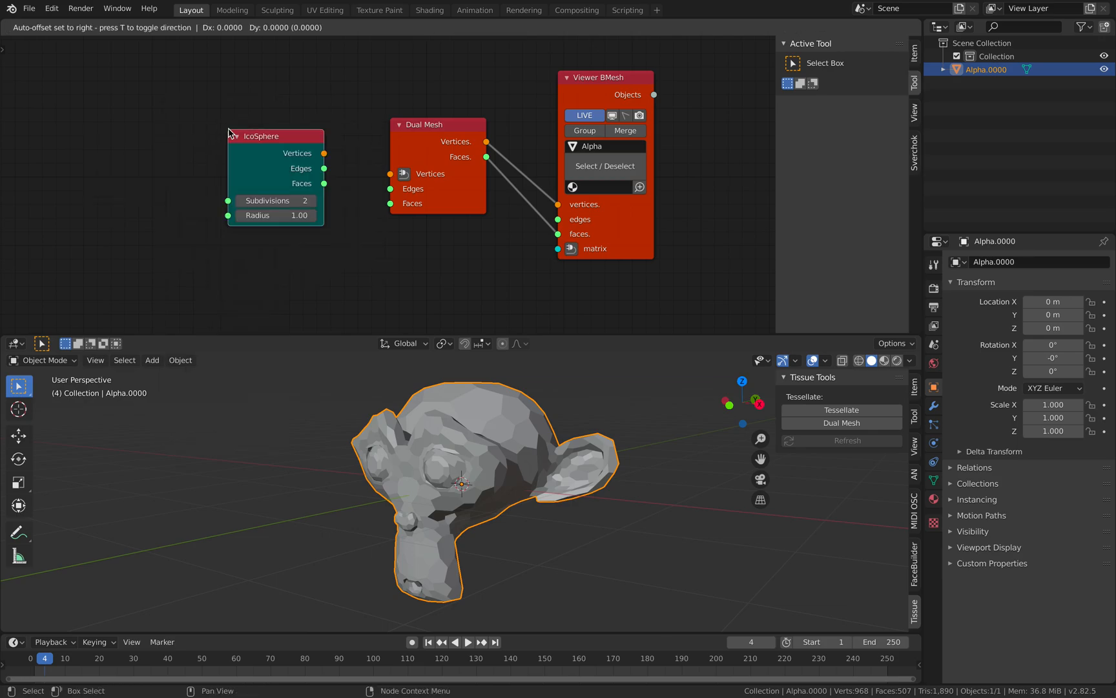
{"action": "left_click", "coordinate": [229, 133]}
Step: Connect the IcoSphere's Vertices and Faces to the Dual Mesh node and collapse the node editor's sidebar
{"action": "left_click_drag", "start_coordinate": [324, 153], "coordinate": [390, 174]}
{"action": "left_click_drag", "start_coordinate": [324, 183], "coordinate": [390, 204]}
{"action": "middle_click_drag", "start_coordinate": [503, 416], "coordinate": [491, 471]}
{"action": "left_click_drag", "start_coordinate": [775, 259], "coordinate": [920, 240]}
{"action": "mouse_move", "coordinate": [600, 446]}
{"action": "middle_mouse_down"}
{"action": "mouse_move", "coordinate": [579, 478]}
{"action": "mouse_move", "coordinate": [601, 449]}
{"action": "middle_mouse_up"}
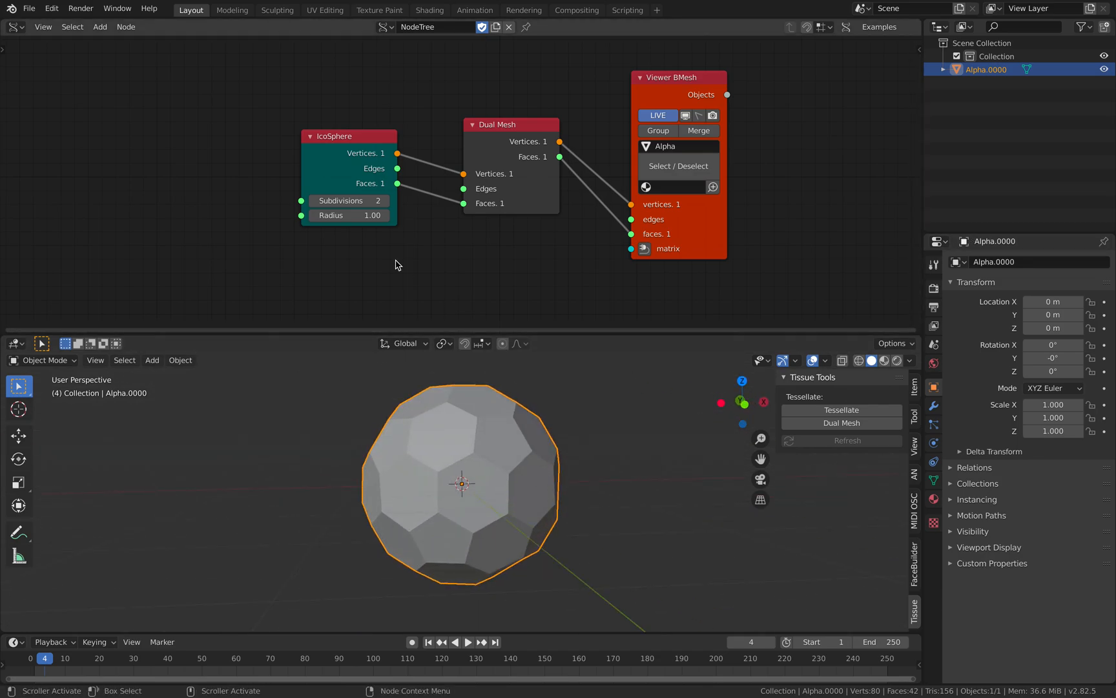
Step: Try the IcoSphere's Subdivisions at 0 and return the value to 2
{"action": "left_click", "coordinate": [313, 201]}
{"action": "left_click", "coordinate": [313, 201]}
{"action": "middle_click_drag", "start_coordinate": [526, 515], "coordinate": [490, 527]}
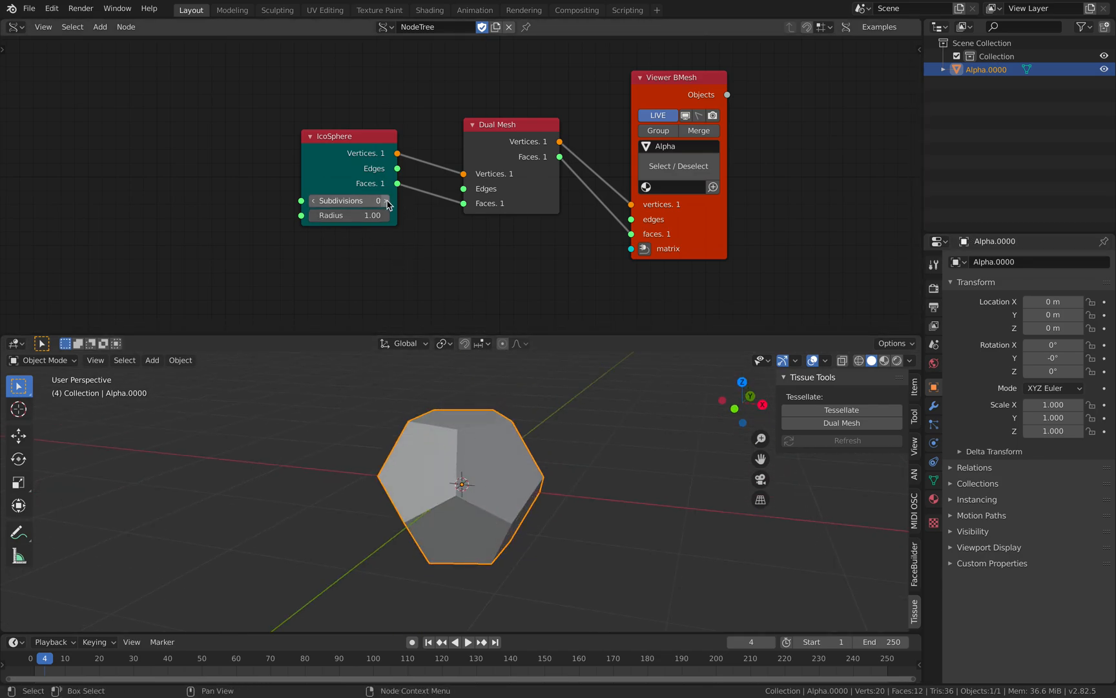
{"action": "left_click", "coordinate": [386, 201]}
{"action": "left_click", "coordinate": [385, 201]}
Step: Move the IcoSphere node farther away from the Dual Mesh node and save the file
{"action": "left_click_drag", "start_coordinate": [336, 140], "coordinate": [263, 127]}
{"action": "middle_click_drag", "start_coordinate": [381, 191], "coordinate": [363, 215]}
{"action": "key", "text": "ctrl+s"}
Step: Add a Viewer Draw Mk3 node to the node tree
{"action": "middle_click_drag", "start_coordinate": [383, 122], "coordinate": [353, 145]}
{"action": "key", "text": "shift+a"}
{"action": "left_click", "coordinate": [355, 88]}
{"action": "type", "text": "vie"}
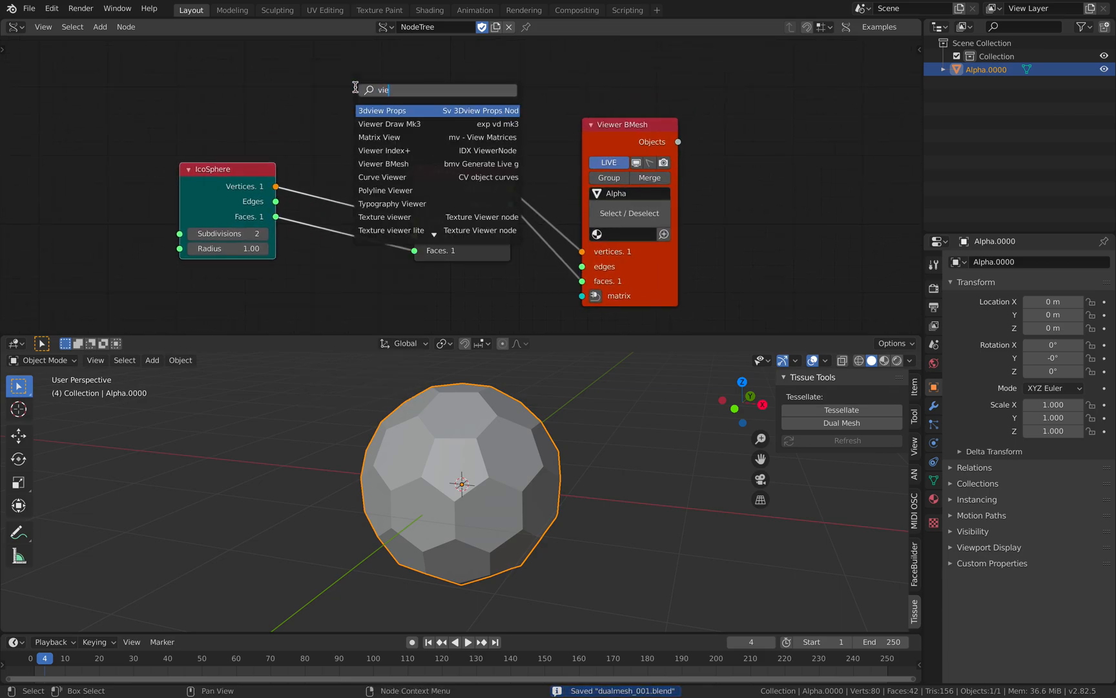
{"action": "key", "text": "Down"}
{"action": "key", "text": "Return"}
{"action": "left_click", "coordinate": [428, 299]}
Step: Connect the IcoSphere's Vertices and Edges to the Viewer Draw node and spread the nodes apart to compare the meshes
{"action": "mouse_move", "coordinate": [276, 187]}
{"action": "left_mouse_down"}
{"action": "mouse_move", "coordinate": [417, 77]}
{"action": "mouse_move", "coordinate": [276, 201]}
{"action": "left_mouse_up"}
{"action": "middle_click_drag", "start_coordinate": [370, 184], "coordinate": [350, 236]}
{"action": "middle_click_drag", "start_coordinate": [549, 549], "coordinate": [452, 510]}
{"action": "left_click_drag", "start_coordinate": [443, 250], "coordinate": [408, 265]}
{"action": "middle_click_drag", "start_coordinate": [492, 467], "coordinate": [494, 439]}
{"action": "left_click_drag", "start_coordinate": [217, 222], "coordinate": [184, 207]}
{"action": "left_click_drag", "start_coordinate": [490, 171], "coordinate": [460, 149]}
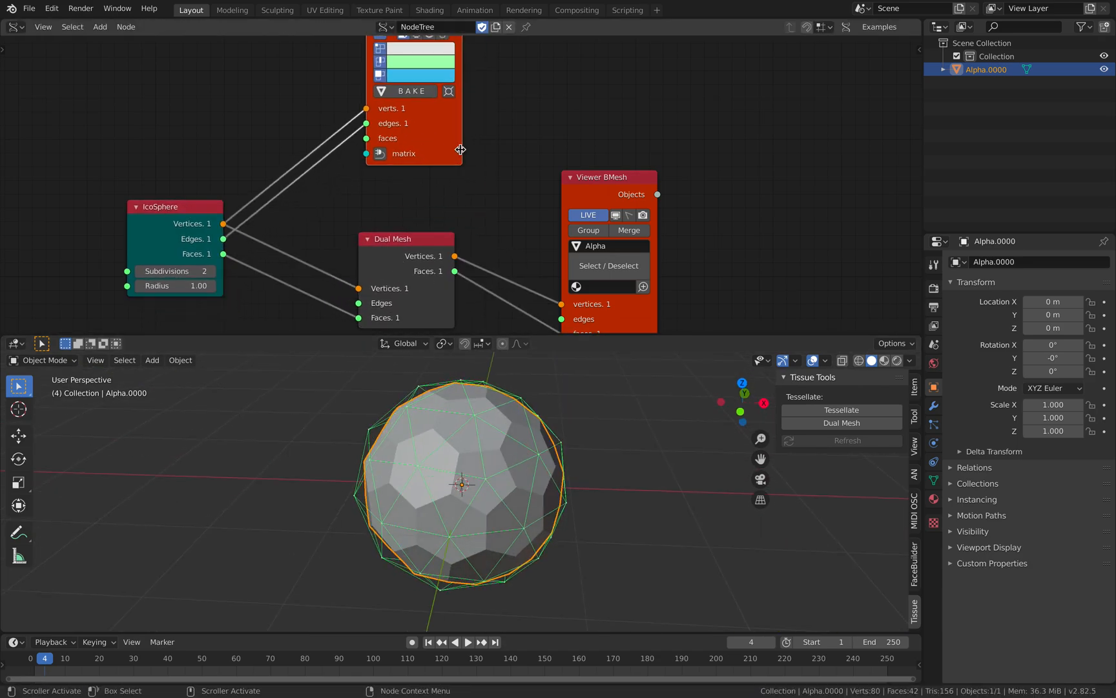
Step: Delete the Viewer Draw node and move Viewer BMesh farther from Dual Mesh
{"action": "key", "text": "x"}
{"action": "left_click_drag", "start_coordinate": [612, 184], "coordinate": [667, 160]}
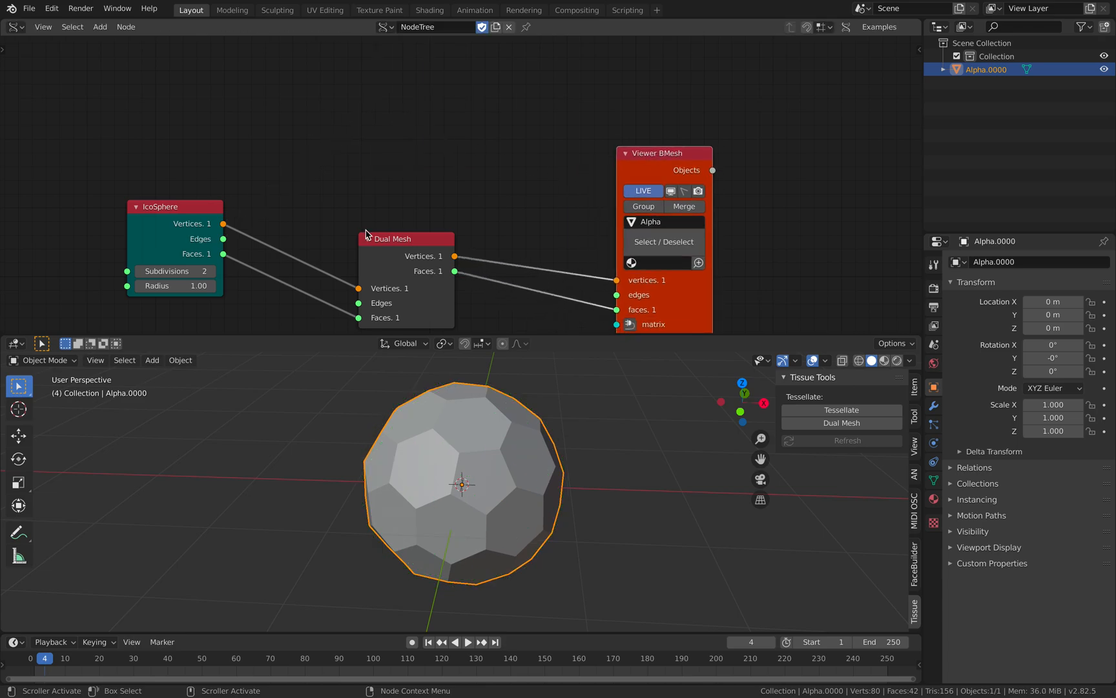
Step: Duplicate the Dual Mesh node and chain the copy between the first Dual Mesh and Viewer BMesh
{"action": "left_click_drag", "start_coordinate": [387, 246], "coordinate": [299, 210]}
{"action": "key", "text": "shift+d"}
{"action": "left_click", "coordinate": [450, 190]}
{"action": "left_click_drag", "start_coordinate": [368, 236], "coordinate": [422, 264]}
{"action": "left_click_drag", "start_coordinate": [517, 217], "coordinate": [617, 310]}
{"action": "middle_click_drag", "start_coordinate": [544, 411], "coordinate": [490, 448]}
Step: Reposition the IcoSphere and both Dual Mesh nodes to leave space between the two Dual Mesh nodes
{"action": "left_click_drag", "start_coordinate": [472, 215], "coordinate": [454, 200]}
{"action": "mouse_move", "coordinate": [526, 488]}
{"action": "middle_mouse_down"}
{"action": "mouse_move", "coordinate": [501, 480]}
{"action": "mouse_move", "coordinate": [483, 455]}
{"action": "mouse_move", "coordinate": [505, 488]}
{"action": "middle_mouse_up"}
{"action": "left_click_drag", "start_coordinate": [330, 202], "coordinate": [310, 196]}
{"action": "left_click_drag", "start_coordinate": [195, 209], "coordinate": [149, 202]}
{"action": "left_click_drag", "start_coordinate": [292, 211], "coordinate": [246, 212]}
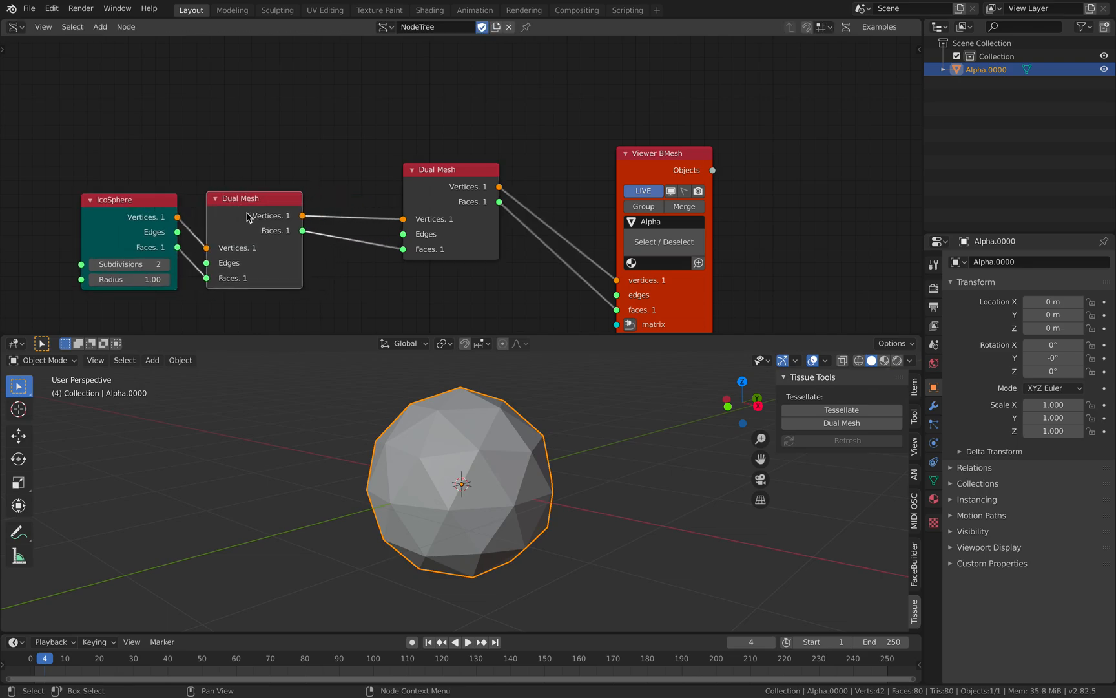
{"action": "left_click_drag", "start_coordinate": [155, 218], "coordinate": [140, 216]}
{"action": "left_click_drag", "start_coordinate": [269, 208], "coordinate": [253, 211]}
Step: Insert a Triangulate mesh node on the link between the two Dual Mesh nodes
{"action": "key", "text": "shift+a"}
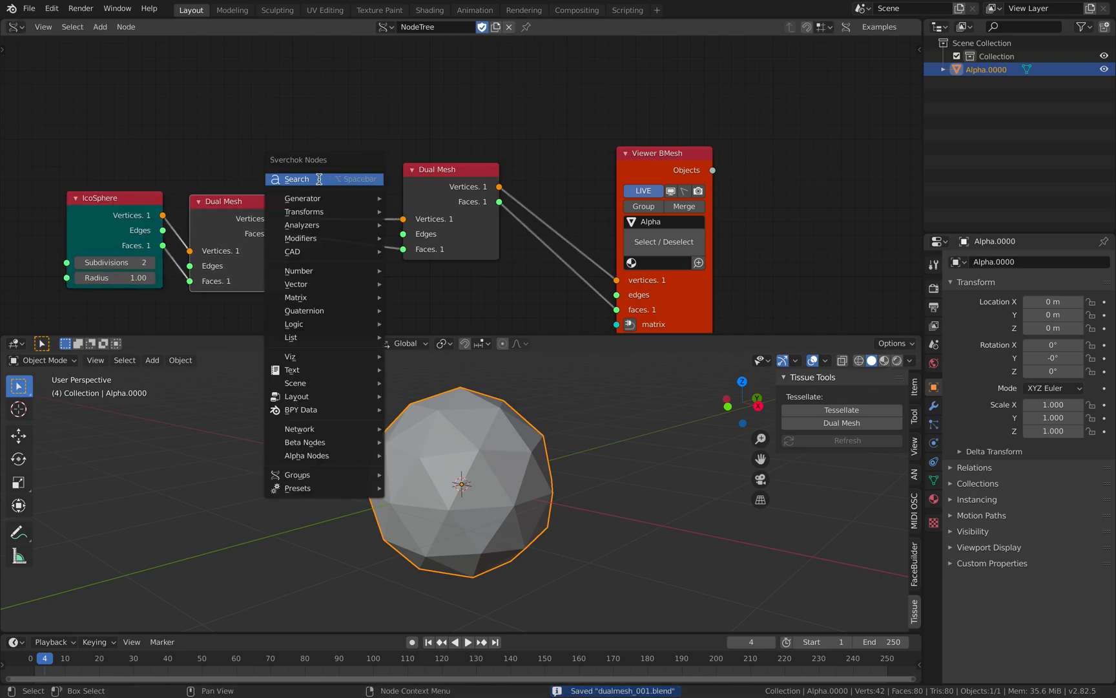
{"action": "left_click", "coordinate": [319, 181]}
{"action": "type", "text": "tria"}
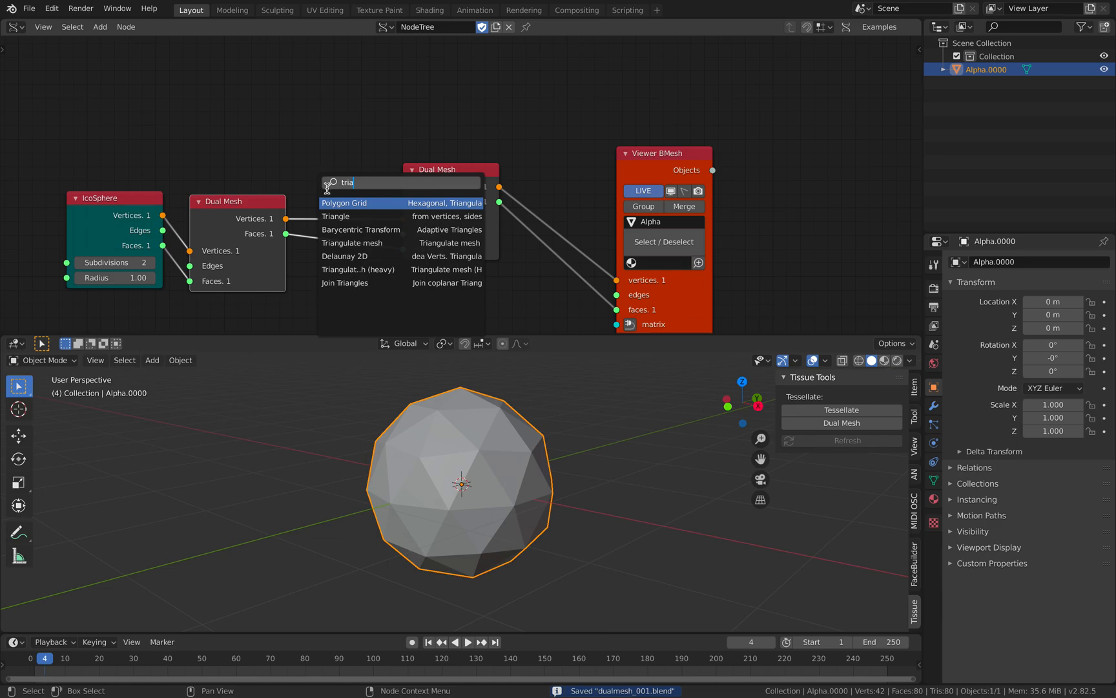
{"action": "key", "text": "Down"}
{"action": "key", "text": "Down"}
{"action": "key", "text": "Down"}
{"action": "key", "text": "Return"}
{"action": "left_click", "coordinate": [307, 220]}
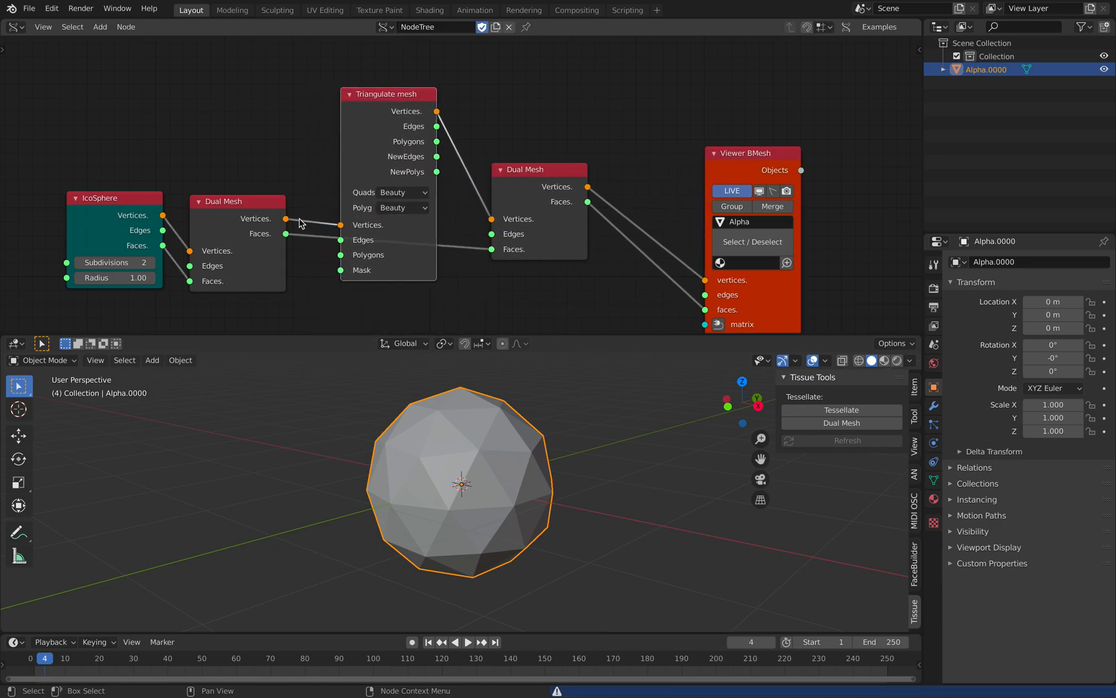
Step: Route the first Dual Mesh's Faces through Triangulate mesh's Polygons to the second Dual Mesh's Faces
{"action": "left_click_drag", "start_coordinate": [437, 141], "coordinate": [493, 251]}
{"action": "left_click_drag", "start_coordinate": [383, 111], "coordinate": [391, 145]}
{"action": "middle_click_drag", "start_coordinate": [513, 390], "coordinate": [488, 442]}
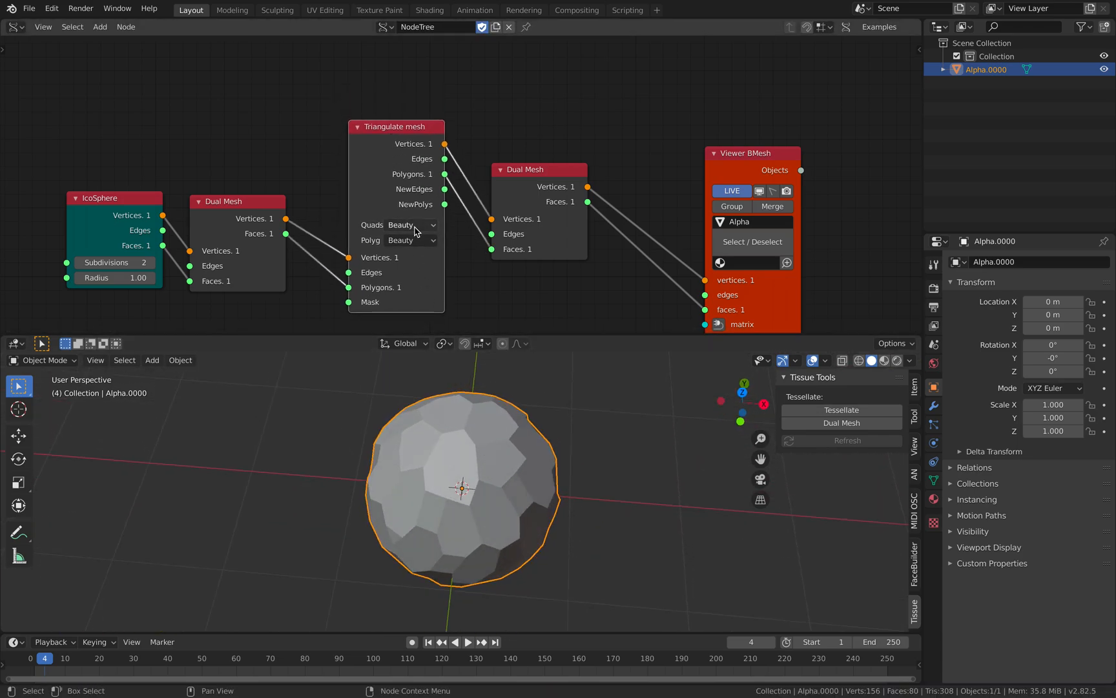
Step: Set the Triangulate mesh node's Polyg method to Clip and save the file
{"action": "scroll", "coordinate": [415, 230], "scroll_direction": "down", "scroll_amount": 2, "text": "ctrl"}
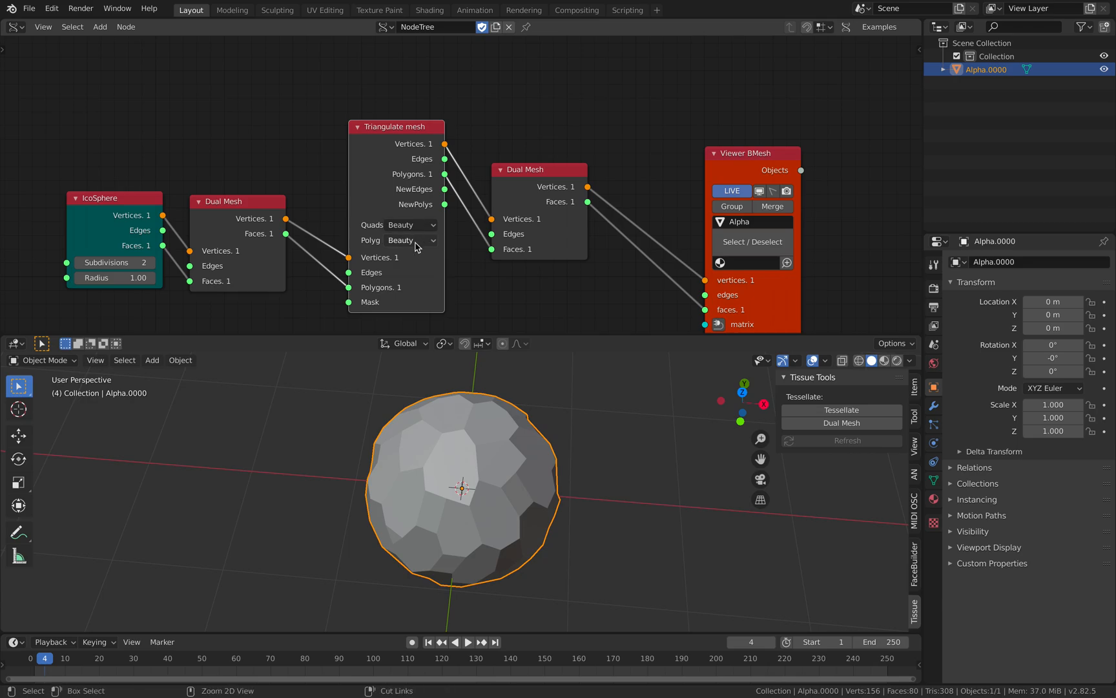
{"action": "scroll", "coordinate": [417, 248], "scroll_direction": "down", "scroll_amount": 1, "text": "ctrl"}
{"action": "middle_click_drag", "start_coordinate": [481, 388], "coordinate": [389, 388]}
{"action": "key", "text": "ctrl+s"}
Step: Spread the nodes apart to make room between the first Dual Mesh and Triangulate mesh
{"action": "left_click_drag", "start_coordinate": [384, 127], "coordinate": [404, 127]}
{"action": "left_click_drag", "start_coordinate": [546, 170], "coordinate": [567, 157]}
{"action": "left_click_drag", "start_coordinate": [765, 298], "coordinate": [801, 279]}
{"action": "middle_click_drag", "start_coordinate": [265, 230], "coordinate": [440, 201]}
{"action": "left_click_drag", "start_coordinate": [244, 171], "coordinate": [131, 162]}
{"action": "left_click_drag", "start_coordinate": [373, 179], "coordinate": [277, 161]}
{"action": "middle_click_drag", "start_coordinate": [442, 149], "coordinate": [356, 166]}
Step: Add an Inset Special node between the first Dual Mesh and Triangulate mesh
{"action": "key", "text": "alt+space"}
{"action": "type", "text": "inse"}
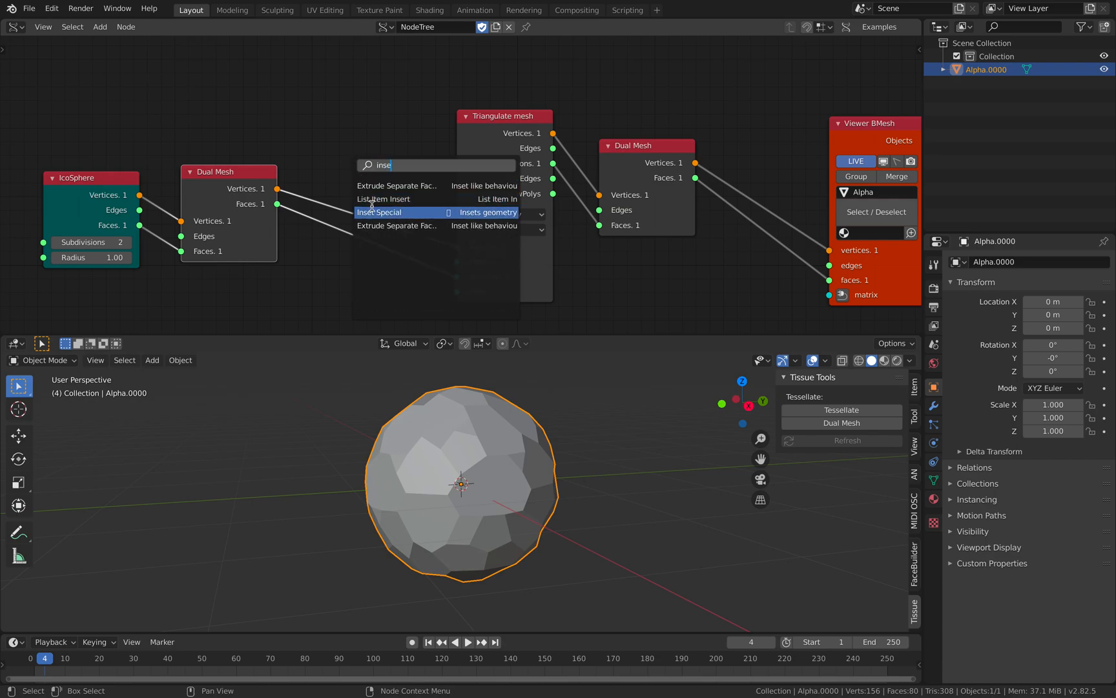
{"action": "left_click", "coordinate": [372, 210]}
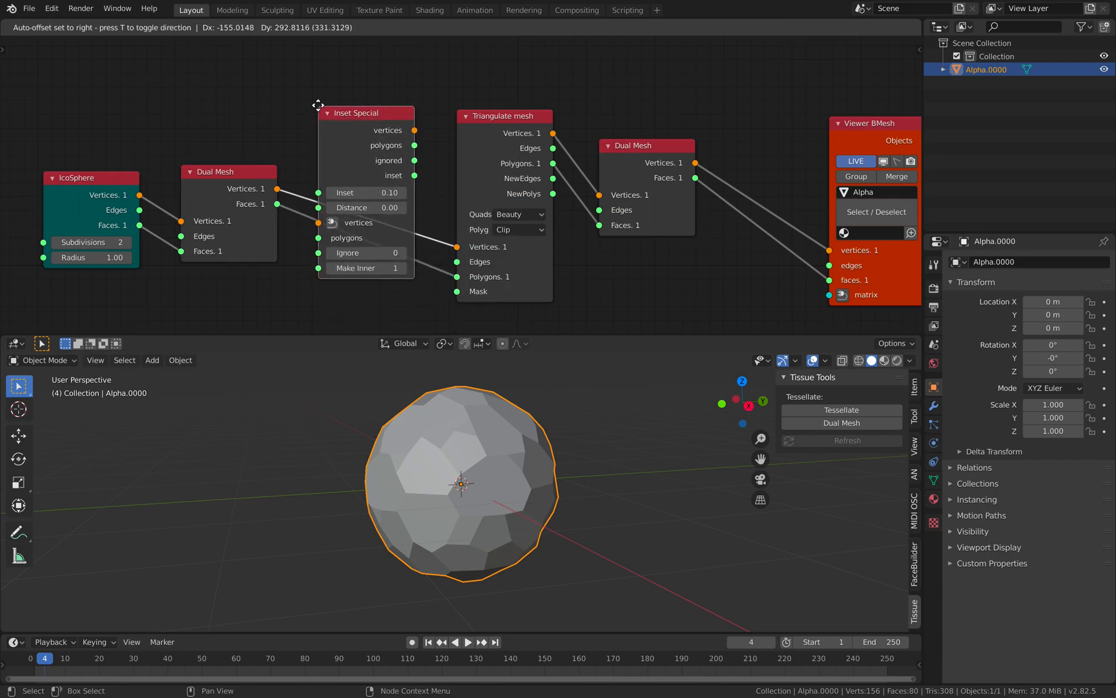
{"action": "left_click", "coordinate": [310, 187]}
Step: Connect Dual Mesh's Vertices and Faces to Inset Special, and its vertices and polygons outputs to Triangulate mesh
{"action": "left_click_drag", "start_coordinate": [331, 190], "coordinate": [333, 236]}
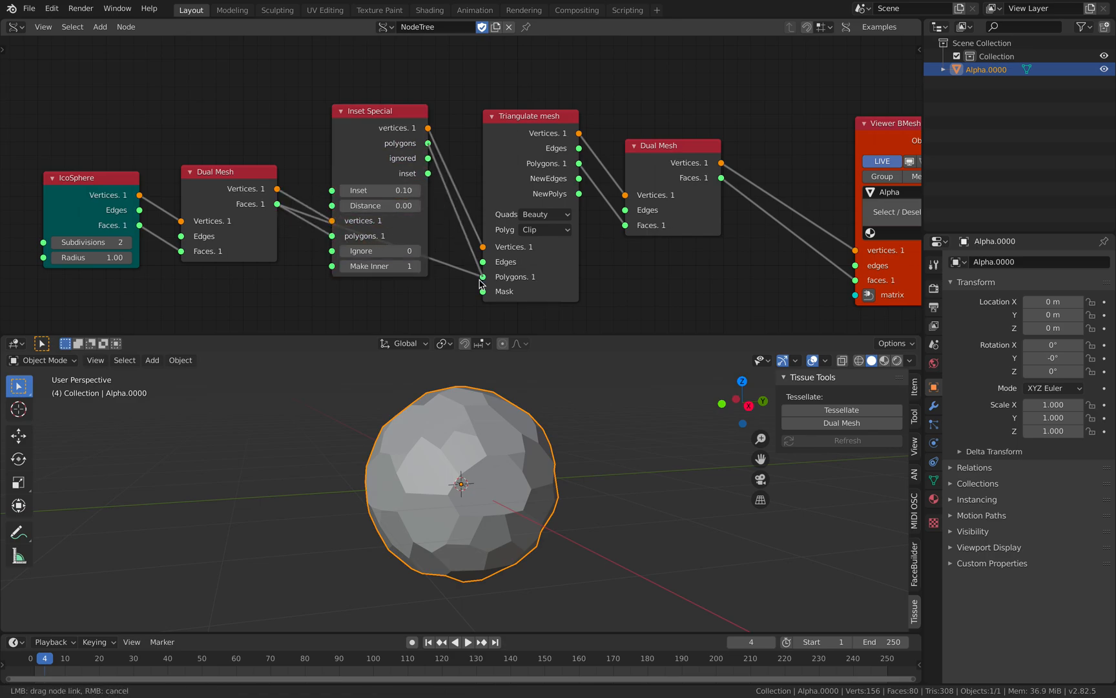
{"action": "left_click_drag", "start_coordinate": [480, 282], "coordinate": [480, 280]}
{"action": "middle_click_drag", "start_coordinate": [487, 445], "coordinate": [547, 449]}
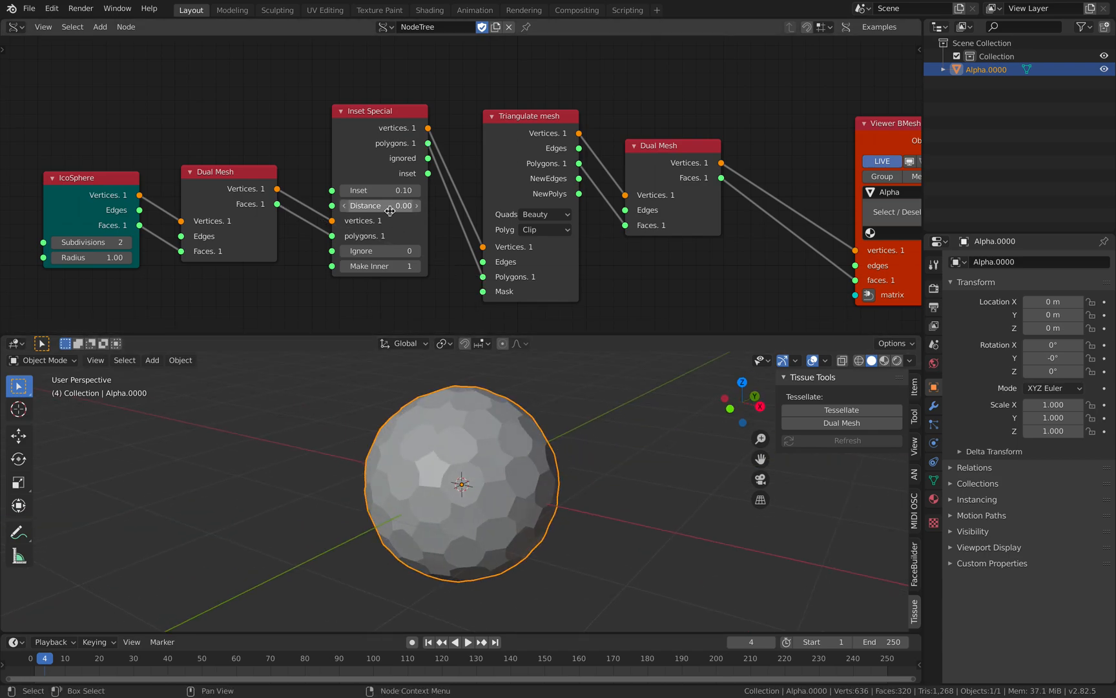
Step: Set Inset Special's Inset to 0.25 and Distance to 0.32
{"action": "left_click_drag", "start_coordinate": [389, 206], "coordinate": [407, 190]}
{"action": "middle_click_drag", "start_coordinate": [516, 476], "coordinate": [452, 445]}
{"action": "key", "text": "Return"}
Step: Toggle Inset Special's Make Inner value and leave it at 0 to open holes in the mesh
{"action": "left_click", "coordinate": [348, 270]}
{"action": "middle_click_drag", "start_coordinate": [462, 481], "coordinate": [494, 462]}
{"action": "left_click", "coordinate": [416, 266]}
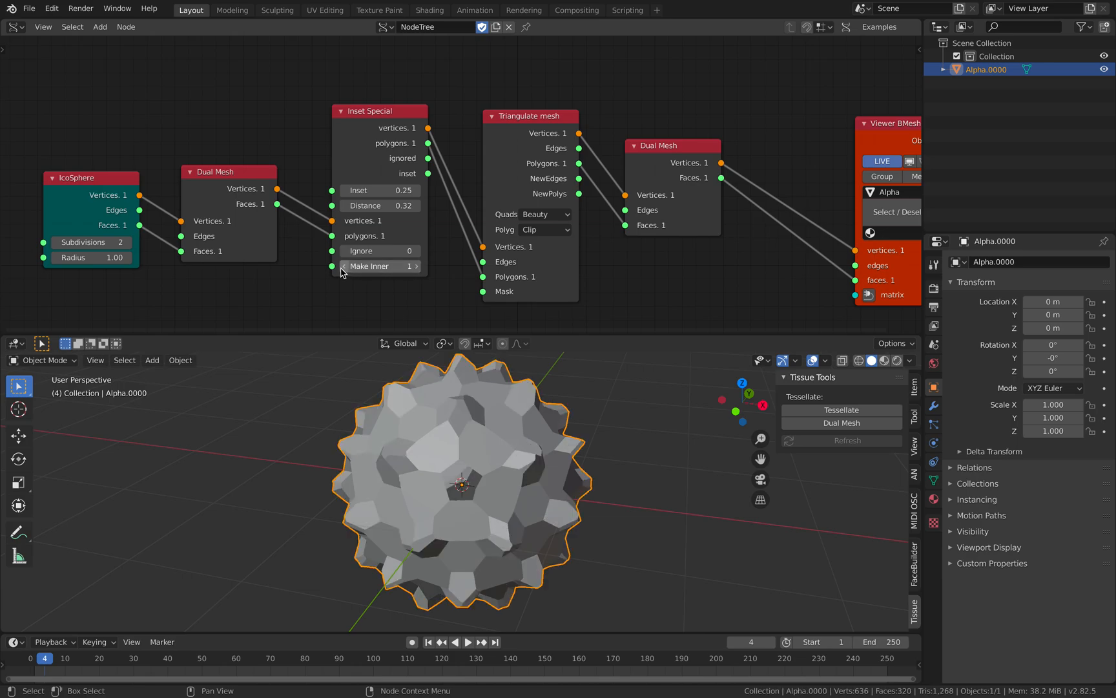
{"action": "left_click", "coordinate": [343, 268]}
{"action": "left_click_drag", "start_coordinate": [412, 240], "coordinate": [409, 240]}
{"action": "middle_click_drag", "start_coordinate": [507, 457], "coordinate": [535, 441]}
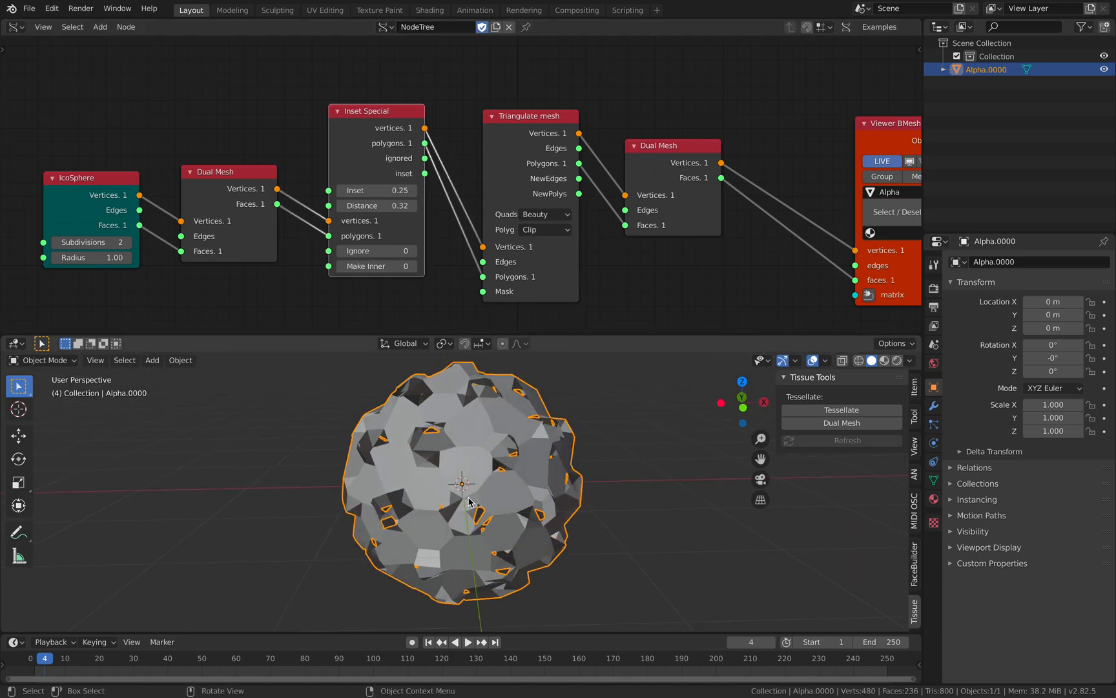
Step: Deselect the mesh in the viewport, inspect it from several angles and save the file
{"action": "middle_click_drag", "start_coordinate": [481, 497], "coordinate": [452, 488]}
{"action": "key", "text": "alt+a"}
{"action": "middle_click_drag", "start_coordinate": [559, 493], "coordinate": [440, 456]}
{"action": "scroll", "coordinate": [540, 488], "scroll_direction": "up", "scroll_amount": 2}
{"action": "scroll", "coordinate": [399, 476], "scroll_direction": "down", "scroll_amount": 2}
{"action": "key", "text": "ctrl+s"}
Step: Delete the Triangulate mesh node between Inset Special and the second Dual Mesh
{"action": "left_click_drag", "start_coordinate": [502, 146], "coordinate": [493, 133]}
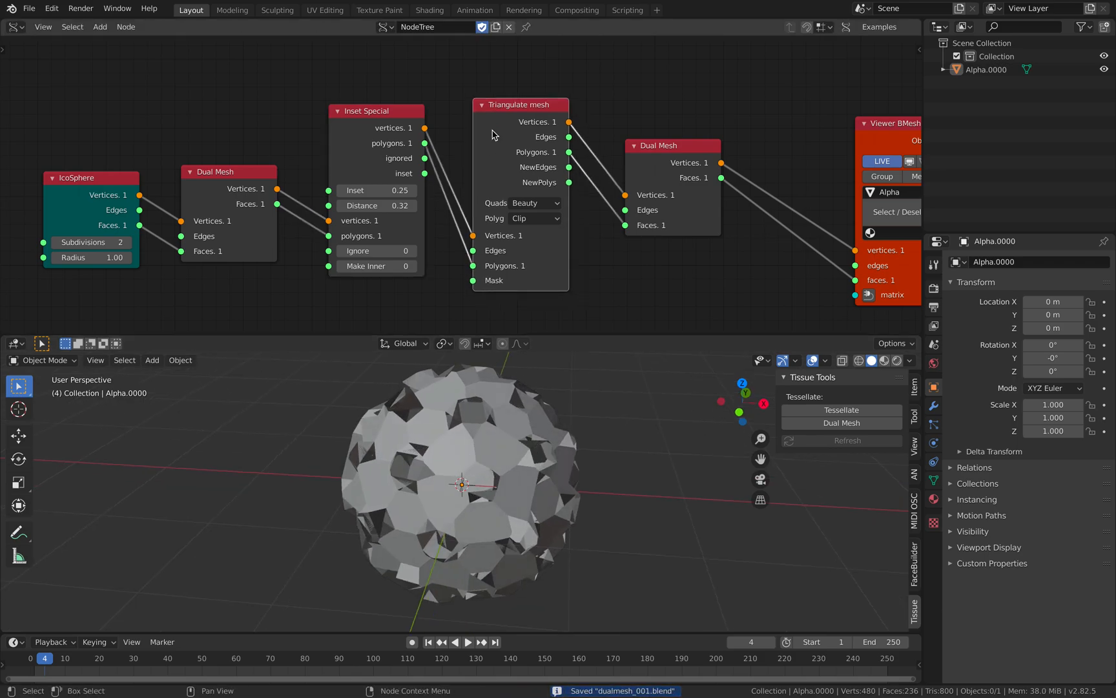
{"action": "middle_click_drag", "start_coordinate": [487, 66], "coordinate": [473, 45]}
{"action": "key", "text": "x"}
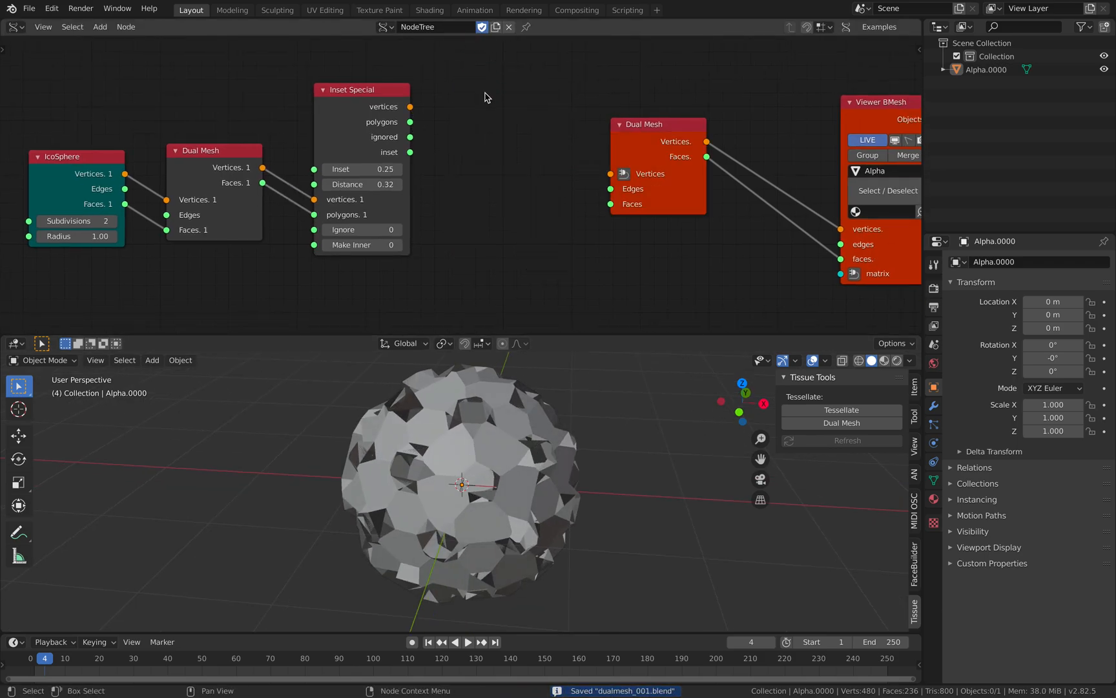
Step: Add a Remove Doubles node between Inset Special and the second Dual Mesh
{"action": "key", "text": "alt+space"}
{"action": "type", "text": "rem"}
{"action": "key", "text": "Return"}
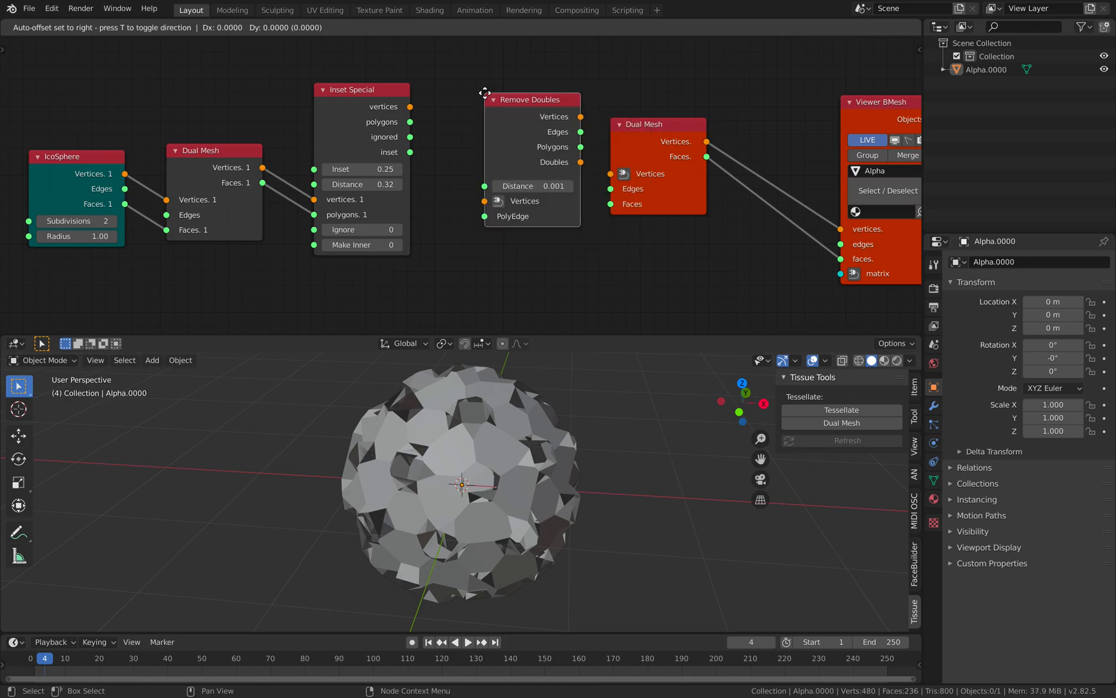
{"action": "left_click", "coordinate": [482, 75]}
Step: Connect Inset Special's vertices and polygons through the Remove Doubles node into the second Dual Mesh's Vertices and Faces
{"action": "left_click_drag", "start_coordinate": [409, 107], "coordinate": [464, 166]}
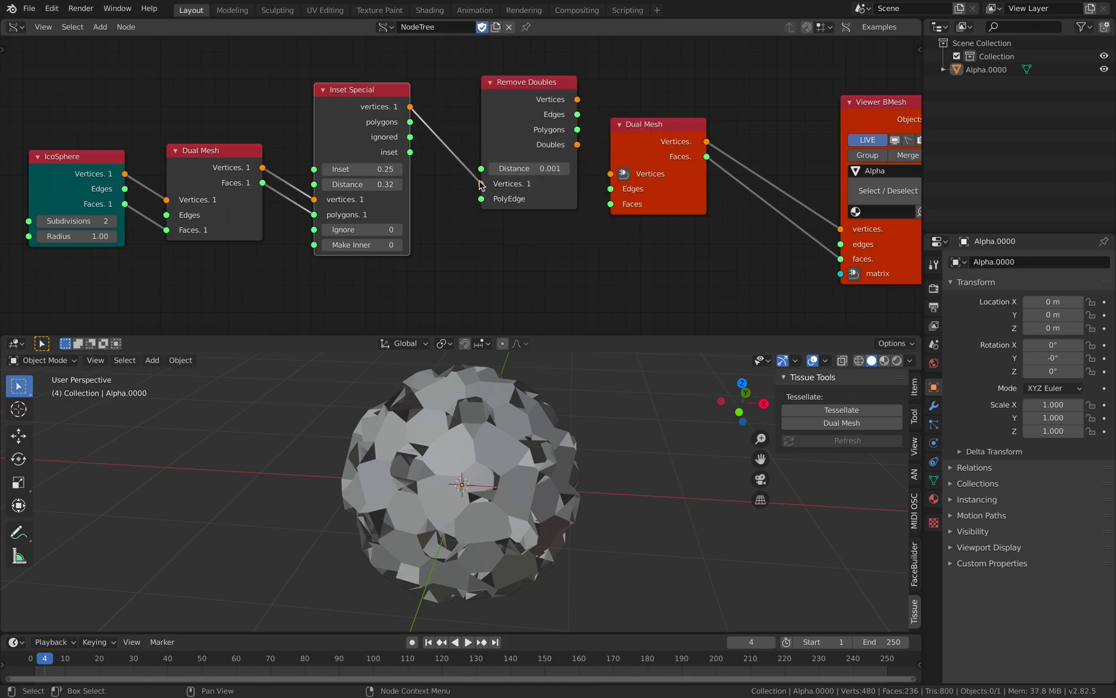
{"action": "left_click_drag", "start_coordinate": [533, 132], "coordinate": [516, 137]}
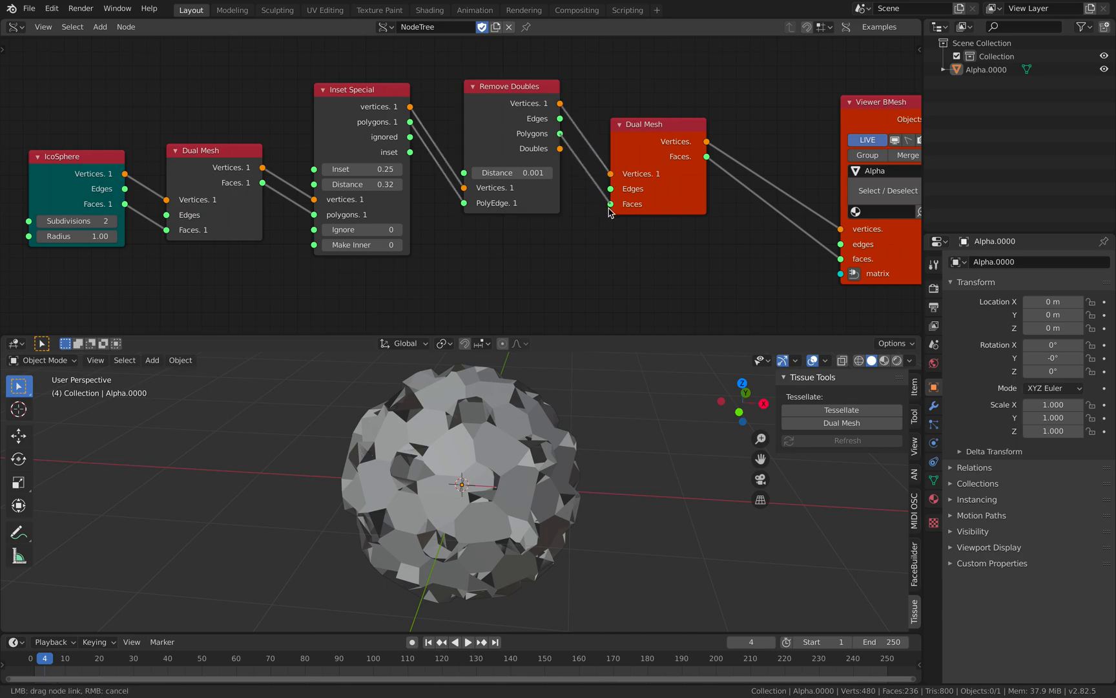
{"action": "left_click_drag", "start_coordinate": [609, 211], "coordinate": [611, 205]}
{"action": "middle_click_drag", "start_coordinate": [585, 452], "coordinate": [464, 497]}
{"action": "middle_click_drag", "start_coordinate": [721, 257], "coordinate": [674, 244]}
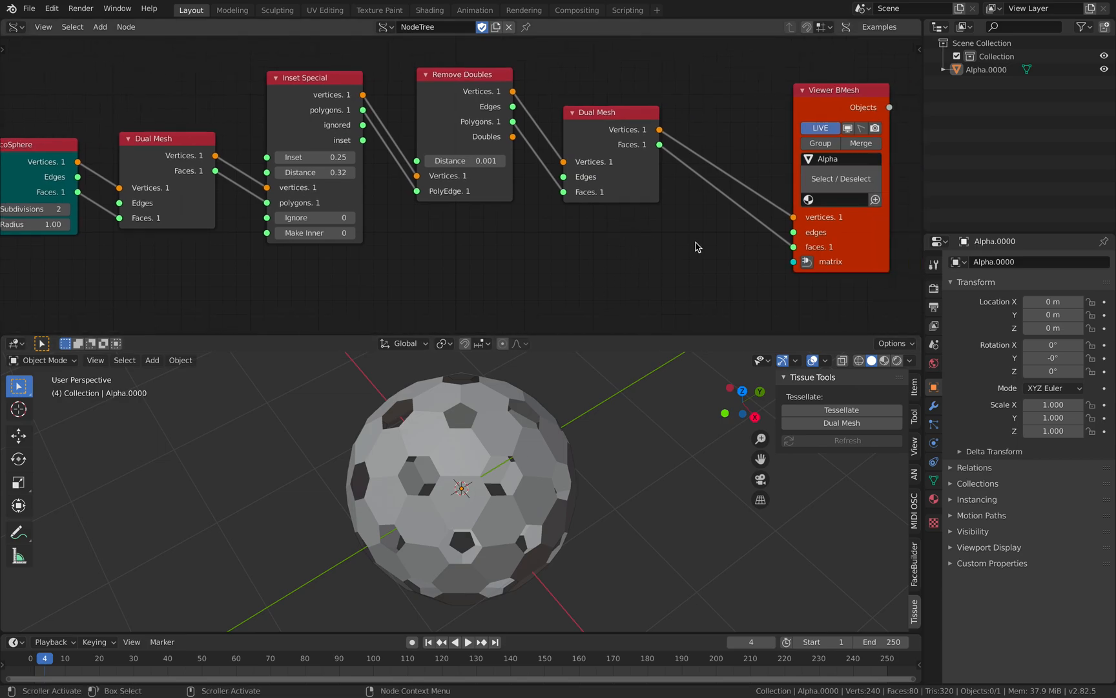
Step: Move the Viewer BMesh node closer to the chain, set Inset Special's Make Inner to 1 and save the file
{"action": "left_click_drag", "start_coordinate": [862, 249], "coordinate": [817, 226]}
{"action": "left_click", "coordinate": [349, 234]}
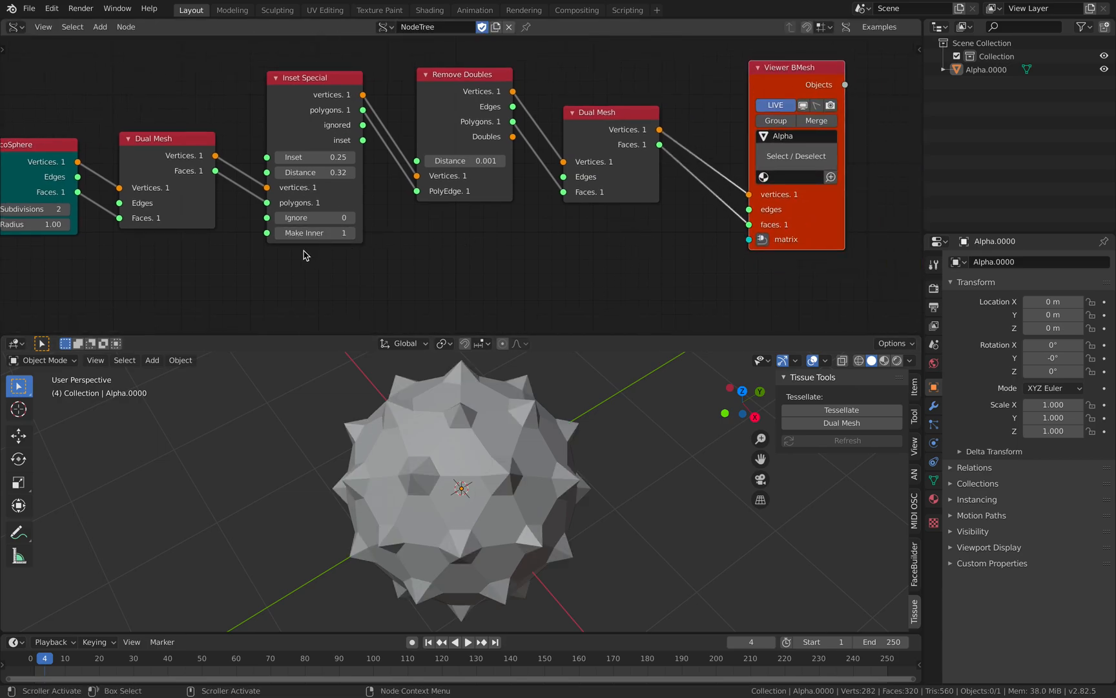
{"action": "left_click", "coordinate": [280, 234]}
{"action": "left_click", "coordinate": [349, 234]}
{"action": "middle_click_drag", "start_coordinate": [407, 438], "coordinate": [521, 423]}
{"action": "key", "text": "ctrl+s"}
Step: Set the Remove Doubles node's Distance to 0.049 and save the file
{"action": "left_click_drag", "start_coordinate": [465, 161], "coordinate": [439, 161]}
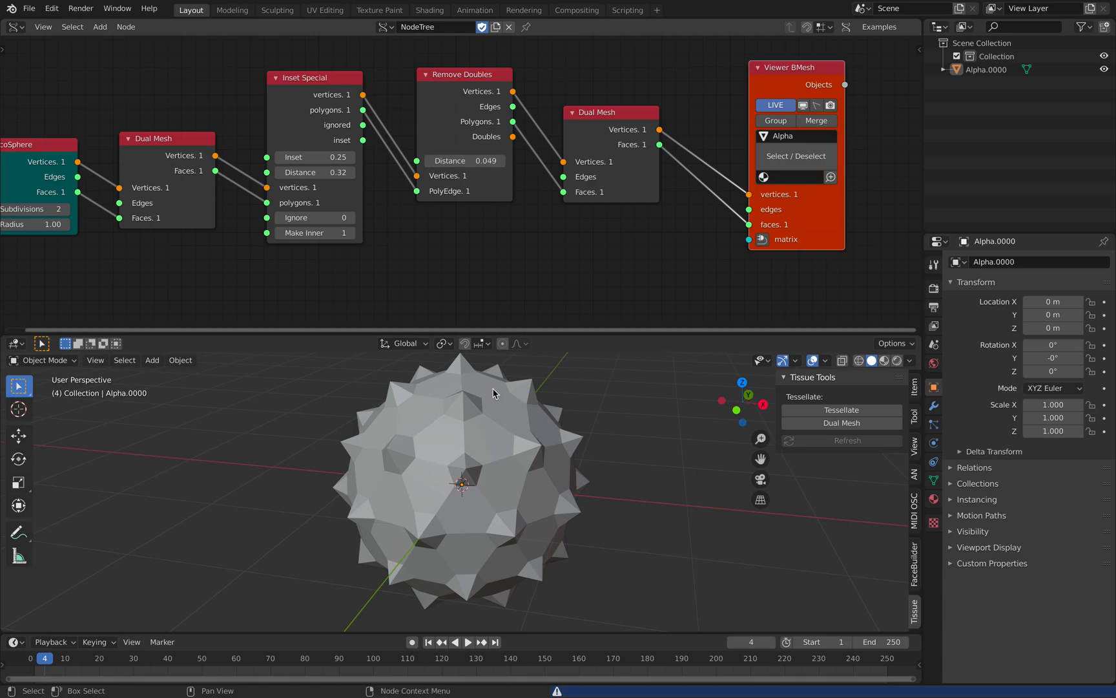
{"action": "middle_click_drag", "start_coordinate": [498, 391], "coordinate": [518, 433]}
{"action": "key", "text": "ctrl+s"}
Step: Shift the second Dual Mesh node and place a duplicate of Inset Special between it and Viewer BMesh
{"action": "left_click_drag", "start_coordinate": [615, 135], "coordinate": [597, 117]}
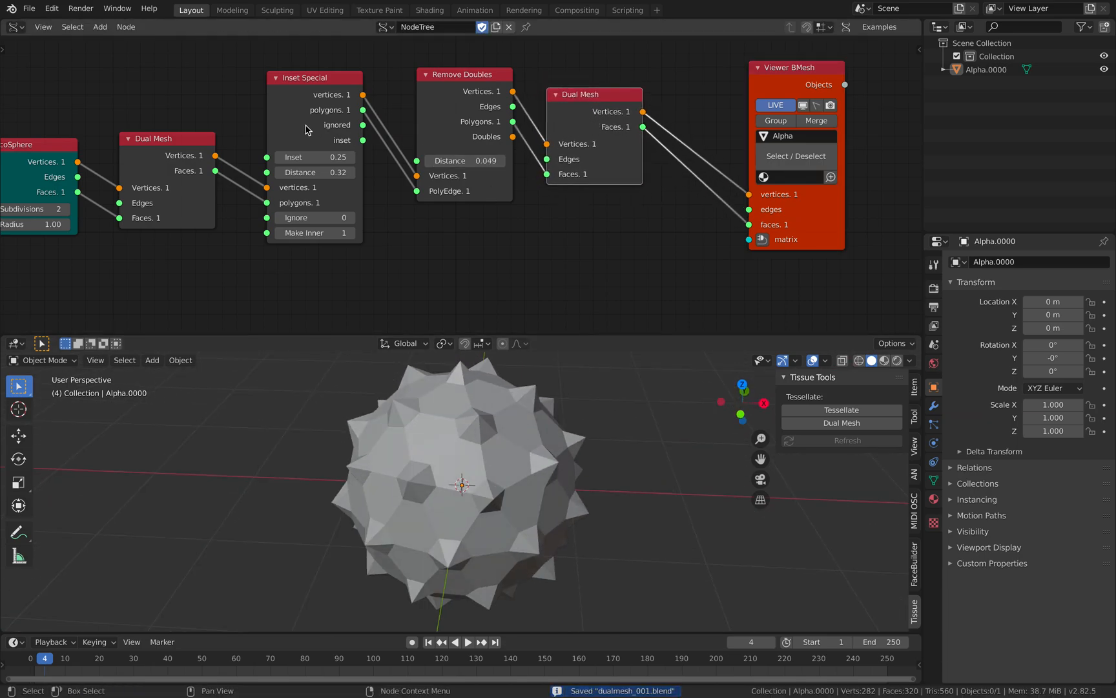
{"action": "key", "text": "shift+d"}
{"action": "left_click", "coordinate": [725, 84]}
Step: Wire the second Dual Mesh's Vertices and Faces into the new Inset Special, and its vertices and polygons into Viewer BMesh
{"action": "left_click_drag", "start_coordinate": [643, 127], "coordinate": [655, 140]}
{"action": "left_click_drag", "start_coordinate": [698, 188], "coordinate": [698, 185]}
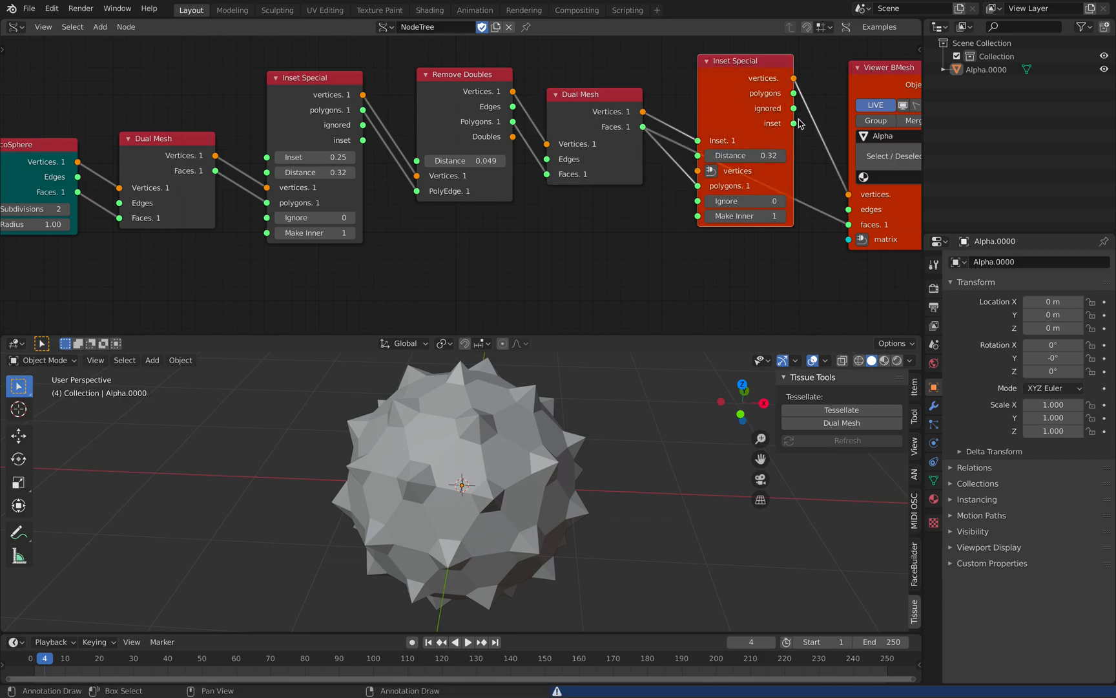
{"action": "left_click_drag", "start_coordinate": [697, 140], "coordinate": [698, 171]}
{"action": "left_click_drag", "start_coordinate": [753, 91], "coordinate": [755, 138]}
{"action": "middle_click_drag", "start_coordinate": [747, 153], "coordinate": [709, 152]}
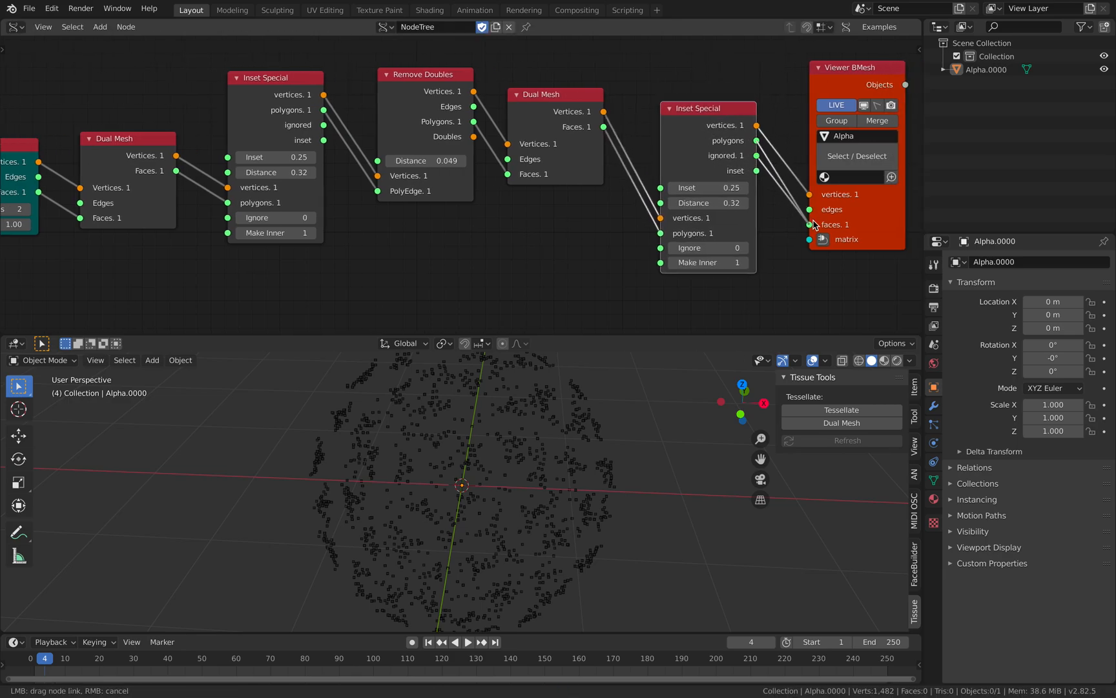
{"action": "left_click_drag", "start_coordinate": [814, 224], "coordinate": [813, 224]}
{"action": "middle_click_drag", "start_coordinate": [653, 412], "coordinate": [681, 396]}
Step: Set the second Inset Special's Inset to 0.27 and select the resulting mesh in the viewport
{"action": "left_click_drag", "start_coordinate": [706, 191], "coordinate": [711, 191]}
{"action": "middle_click_drag", "start_coordinate": [636, 434], "coordinate": [512, 465]}
{"action": "left_click", "coordinate": [573, 458]}
{"action": "scroll", "coordinate": [581, 467], "scroll_direction": "down", "scroll_amount": 2}
Step: Enable Cavity in the viewport shading options, deselect the mesh and save the file
{"action": "left_click", "coordinate": [910, 361]}
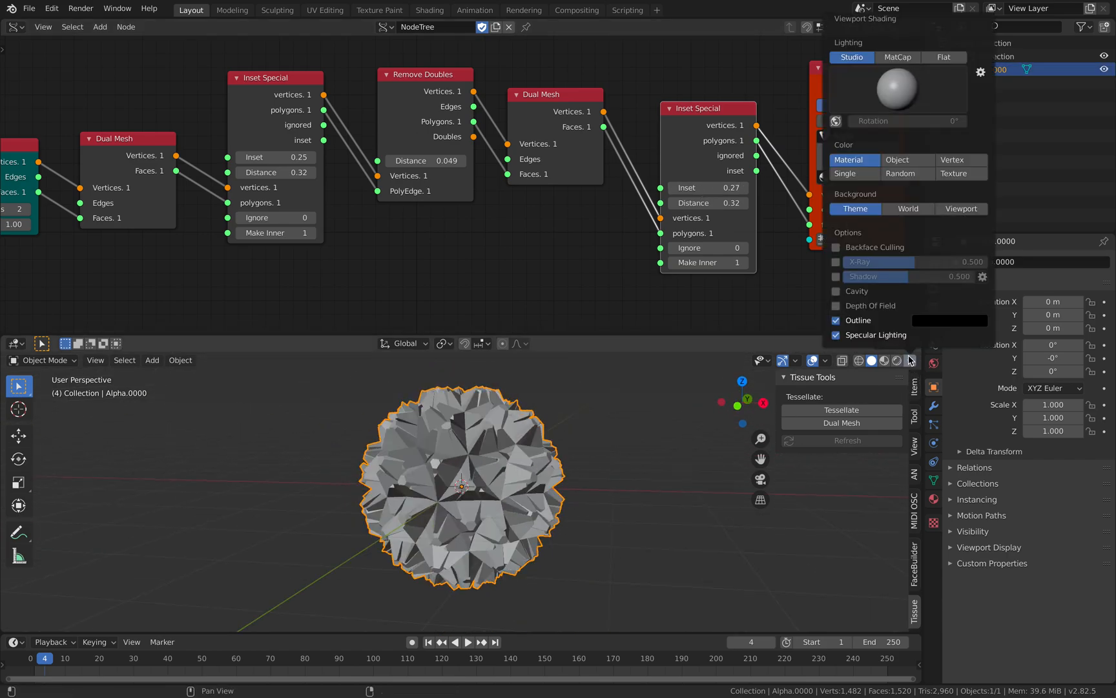
{"action": "left_click", "coordinate": [837, 293]}
{"action": "mouse_move", "coordinate": [615, 427]}
{"action": "middle_mouse_down"}
{"action": "mouse_move", "coordinate": [640, 445]}
{"action": "mouse_move", "coordinate": [602, 465]}
{"action": "middle_mouse_up"}
{"action": "left_click", "coordinate": [640, 446]}
{"action": "scroll", "coordinate": [636, 450], "scroll_direction": "up", "scroll_amount": 2}
{"action": "key", "text": "ctrl+s"}
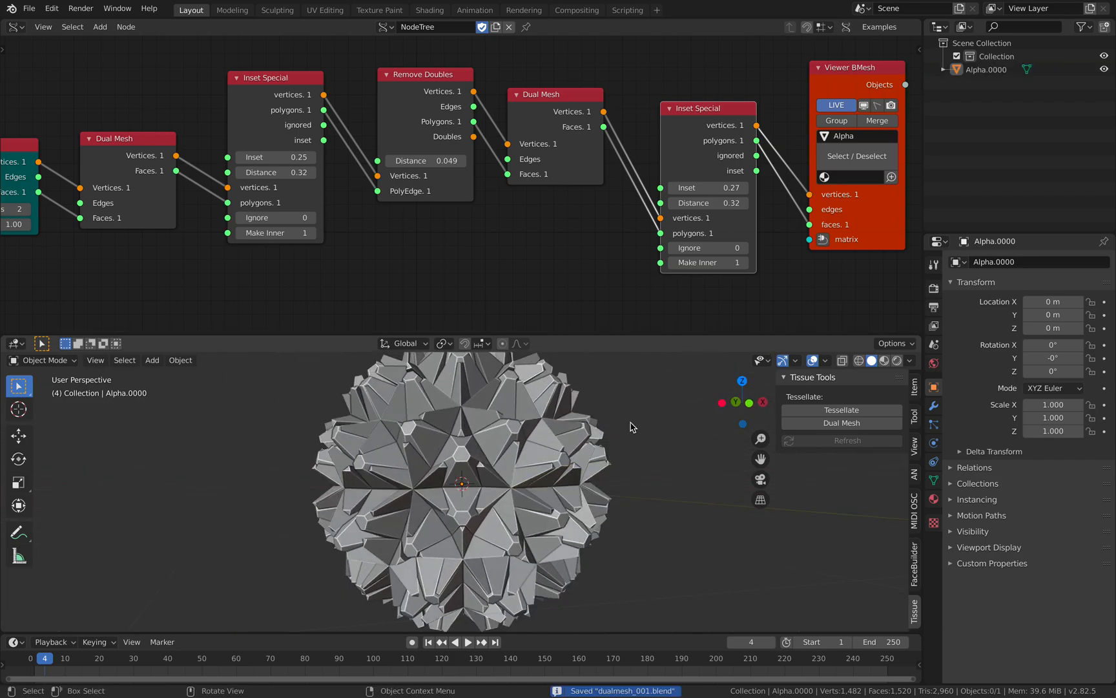
Step: Set the second Inset Special's Distance to 0.05 and save the file
{"action": "mouse_move", "coordinate": [725, 204]}
{"action": "left_mouse_down"}
{"action": "mouse_move", "coordinate": [774, 204]}
{"action": "mouse_move", "coordinate": [709, 203]}
{"action": "left_mouse_up"}
{"action": "scroll", "coordinate": [569, 488], "scroll_direction": "down", "scroll_amount": 2}
{"action": "middle_click_drag", "start_coordinate": [569, 488], "coordinate": [630, 491]}
{"action": "key", "text": "ctrl+s"}
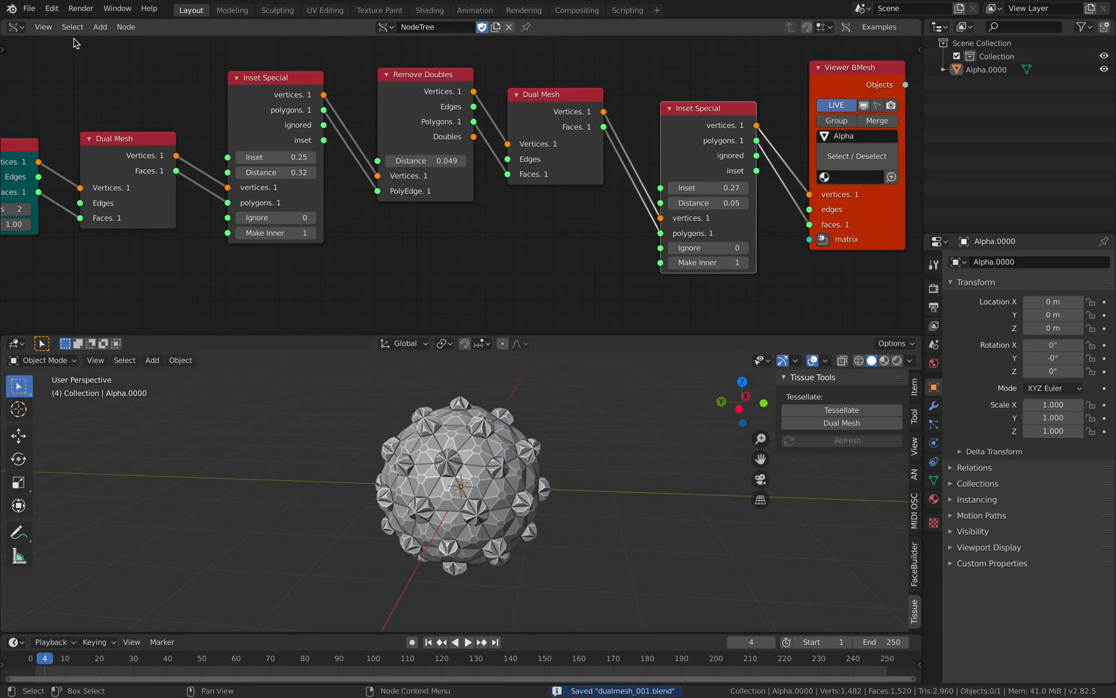
Step: Save the file under the new name dualmesh_002.blend on the Desktop
{"action": "left_click", "coordinate": [30, 8]}
{"action": "left_click", "coordinate": [29, 9]}
{"action": "left_click", "coordinate": [29, 9]}
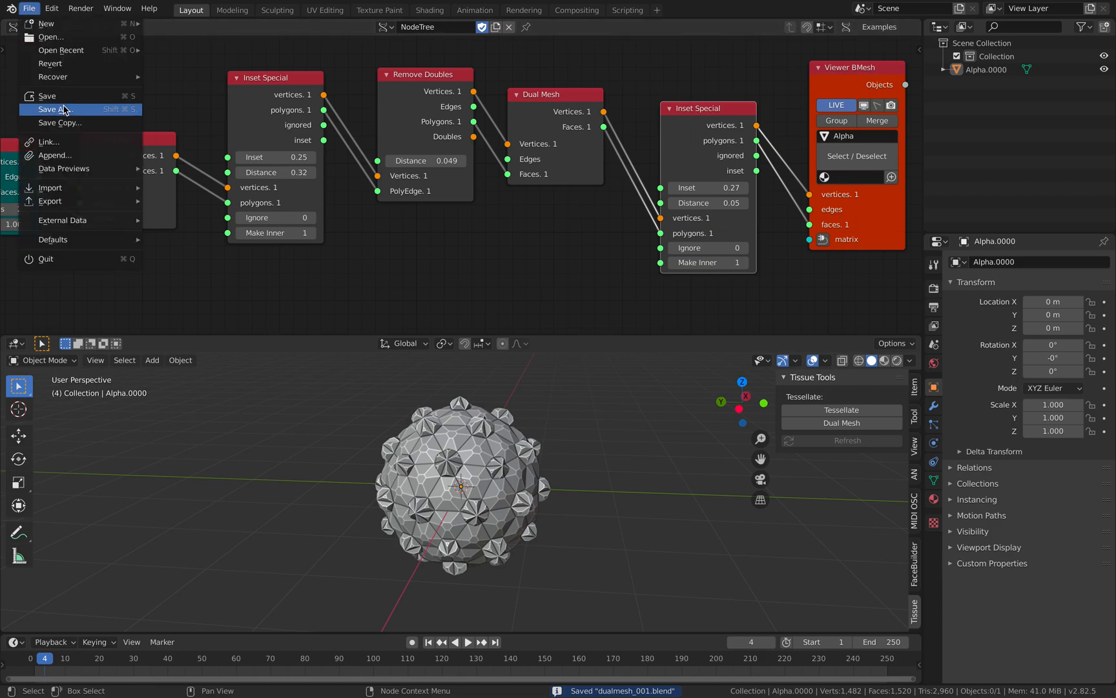
{"action": "left_click", "coordinate": [64, 110]}
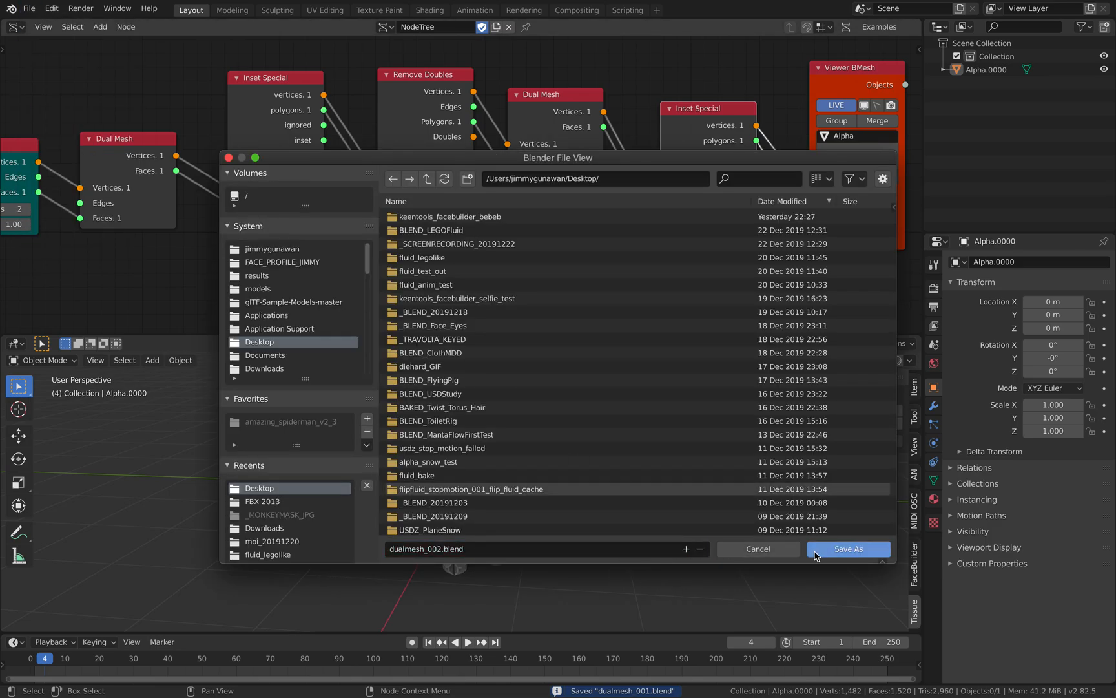
{"action": "left_click", "coordinate": [848, 548]}
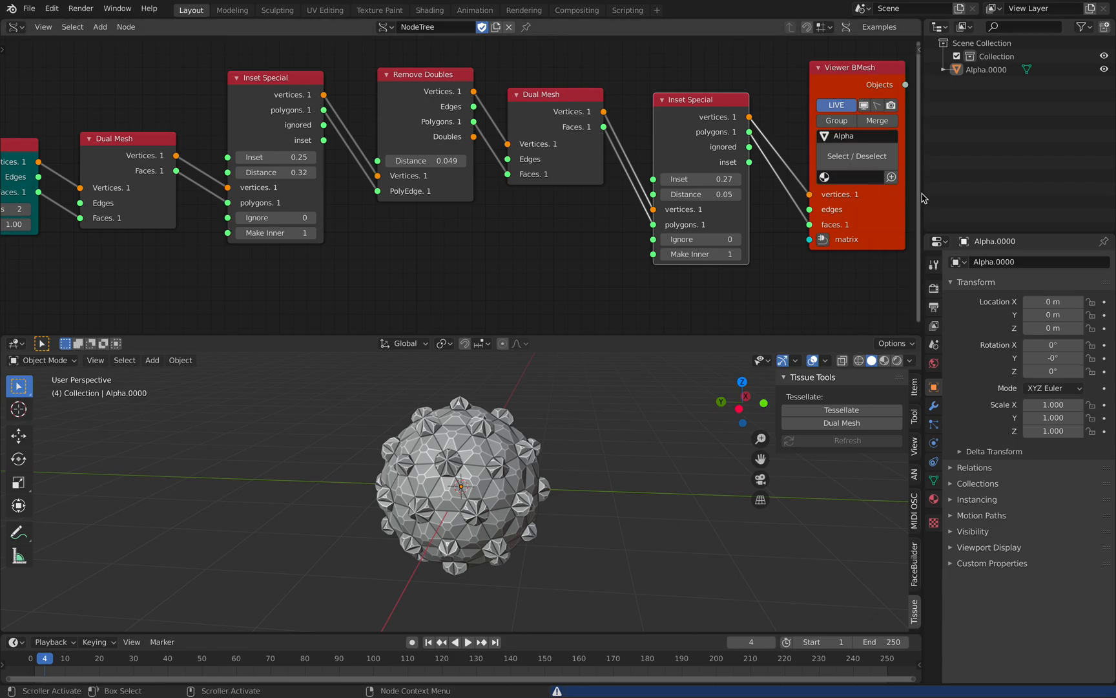
Step: Set the second Inset Special's Inset to 0.68 and place a duplicate of the mesh about 3.02 m along Y
{"action": "left_click_drag", "start_coordinate": [700, 179], "coordinate": [730, 179]}
{"action": "left_click", "coordinate": [539, 452]}
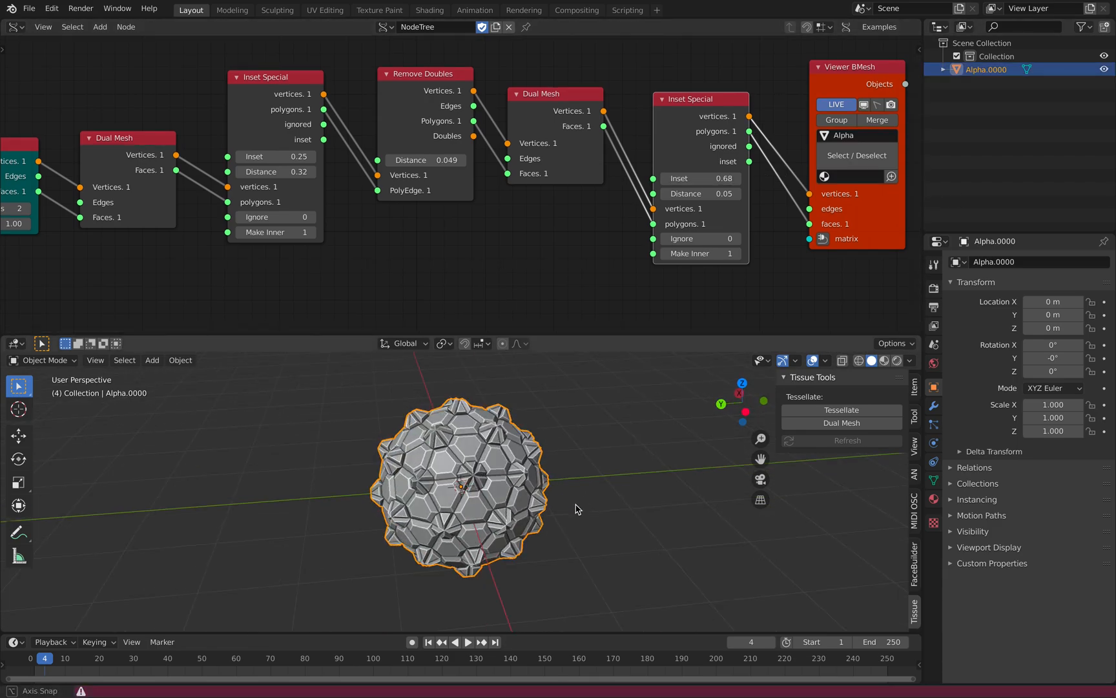
{"action": "key", "text": "shift+d"}
{"action": "key", "text": "y"}
{"action": "left_click", "coordinate": [339, 512]}
Step: Deselect the duplicate, inspect both meshes and save the file
{"action": "middle_click_drag", "start_coordinate": [340, 512], "coordinate": [498, 533]}
{"action": "scroll", "coordinate": [488, 510], "scroll_direction": "up", "scroll_amount": 4}
{"action": "scroll", "coordinate": [488, 511], "scroll_direction": "down", "scroll_amount": 4}
{"action": "left_click", "coordinate": [491, 516]}
{"action": "key", "text": "ctrl+s"}
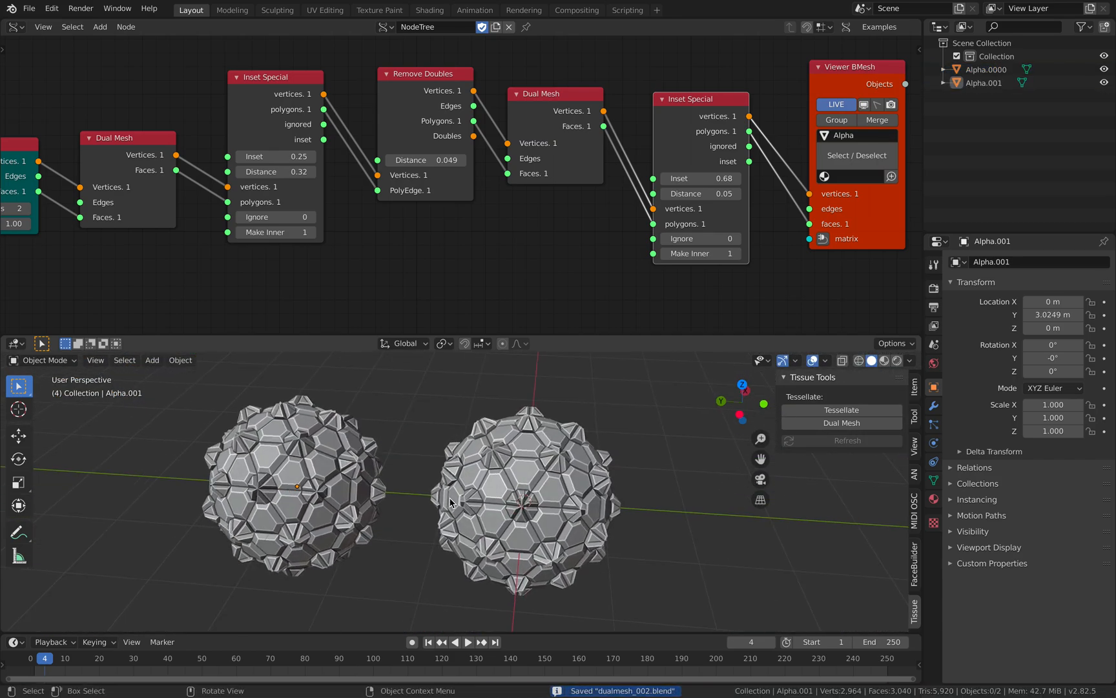
Step: Spread out the nodes at the start of the chain, leaving more room around IcoSphere and the first Dual Mesh
{"action": "middle_click_drag", "start_coordinate": [399, 252], "coordinate": [409, 246]}
{"action": "scroll", "coordinate": [394, 236], "scroll_direction": "down", "scroll_amount": 3}
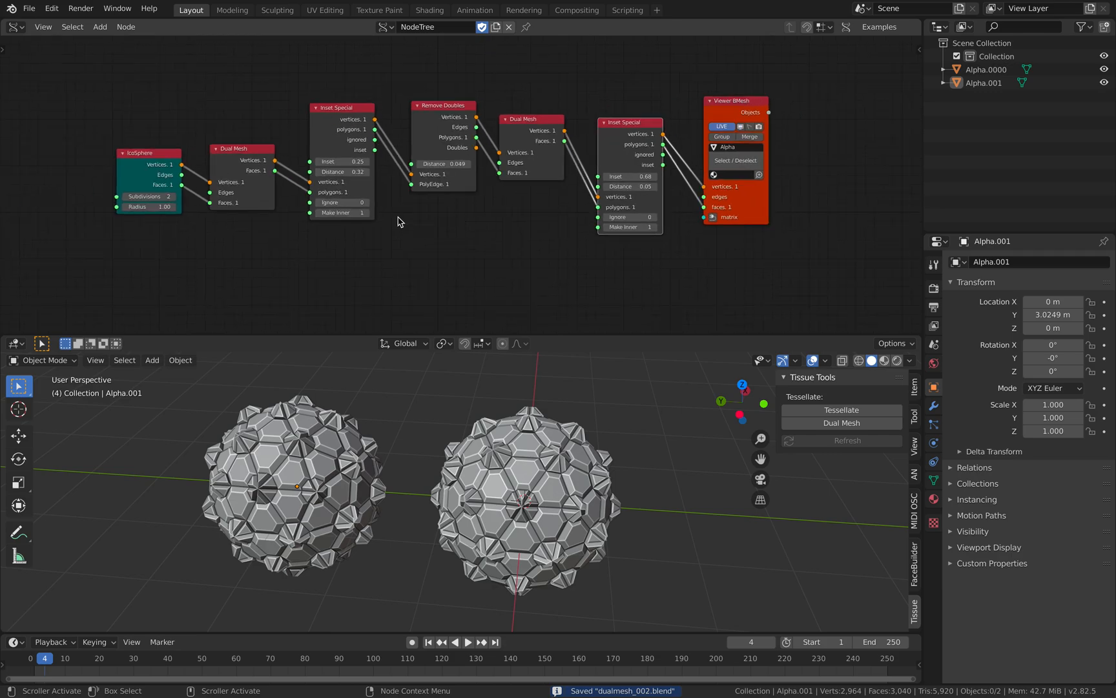
{"action": "left_click_drag", "start_coordinate": [237, 141], "coordinate": [236, 144]}
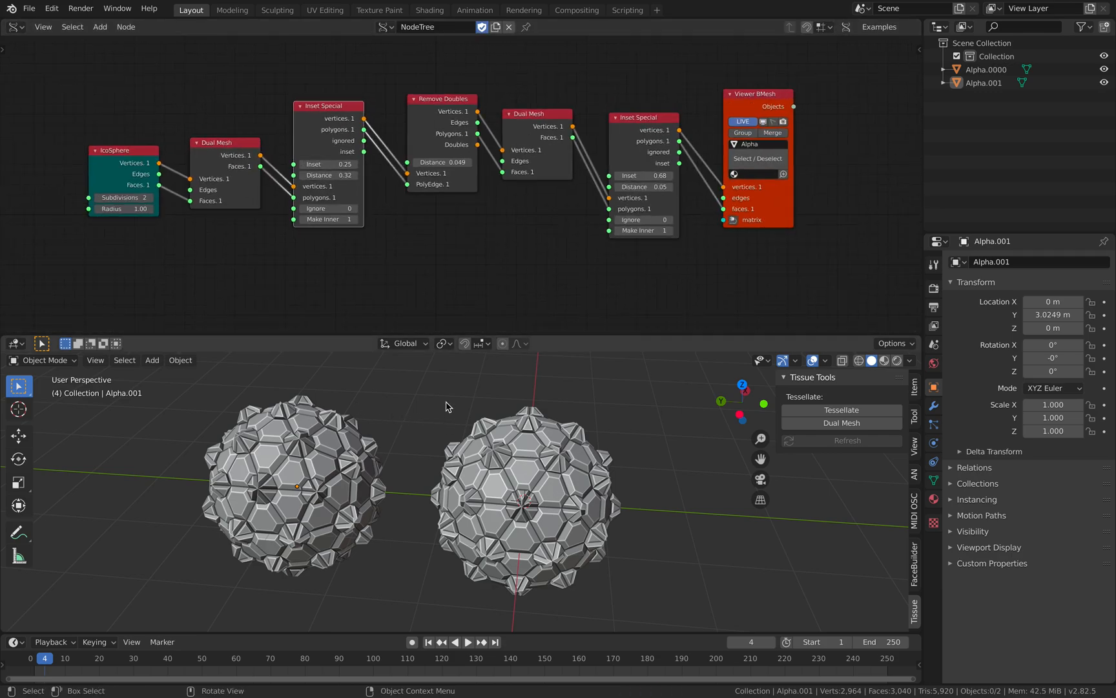
{"action": "left_click_drag", "start_coordinate": [123, 150], "coordinate": [101, 142]}
{"action": "middle_click_drag", "start_coordinate": [208, 185], "coordinate": [306, 148]}
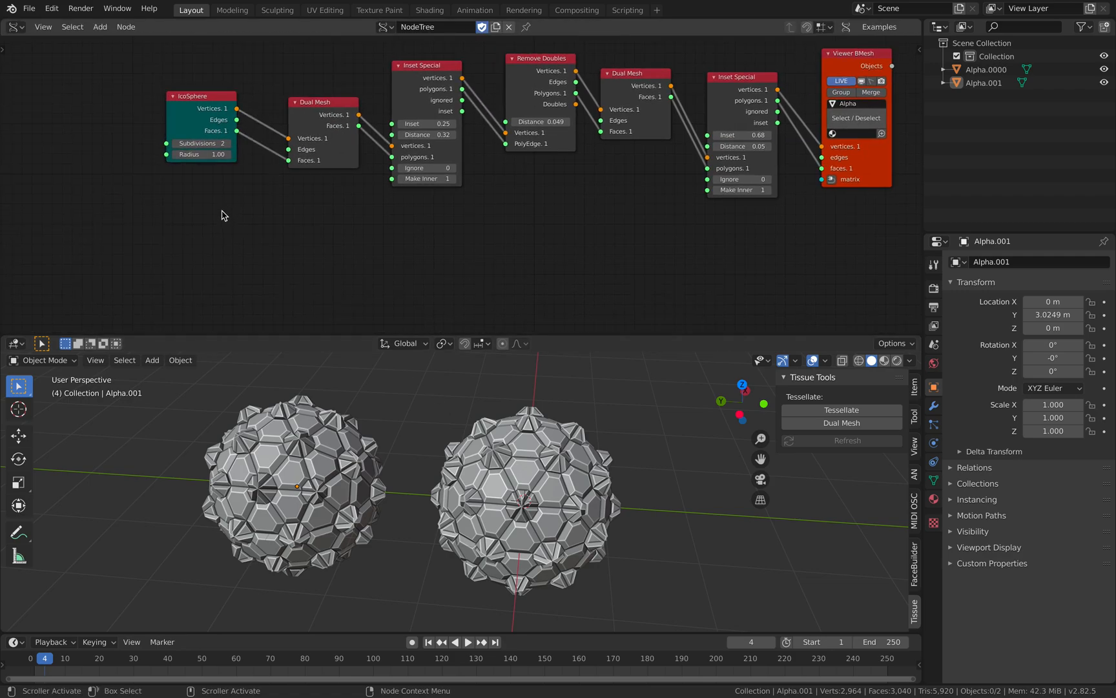
Step: Add a Regular Solid generator node below the IcoSphere node
{"action": "key", "text": "shift+a"}
{"action": "mouse_move", "coordinate": [242, 243]}
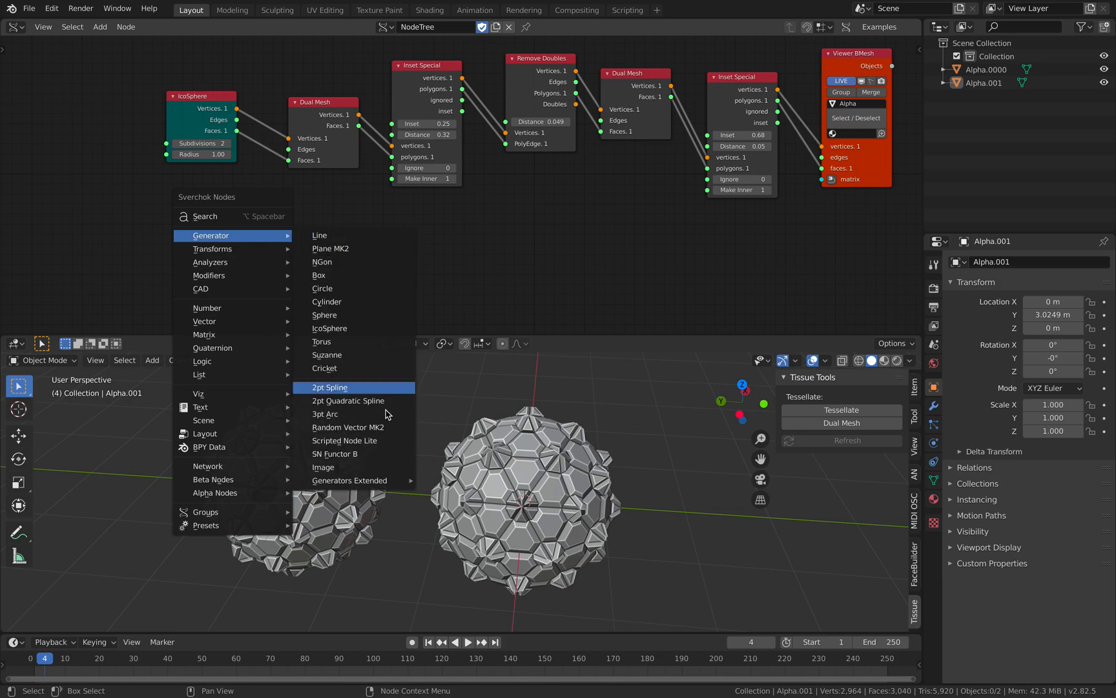
{"action": "mouse_move", "coordinate": [384, 485]}
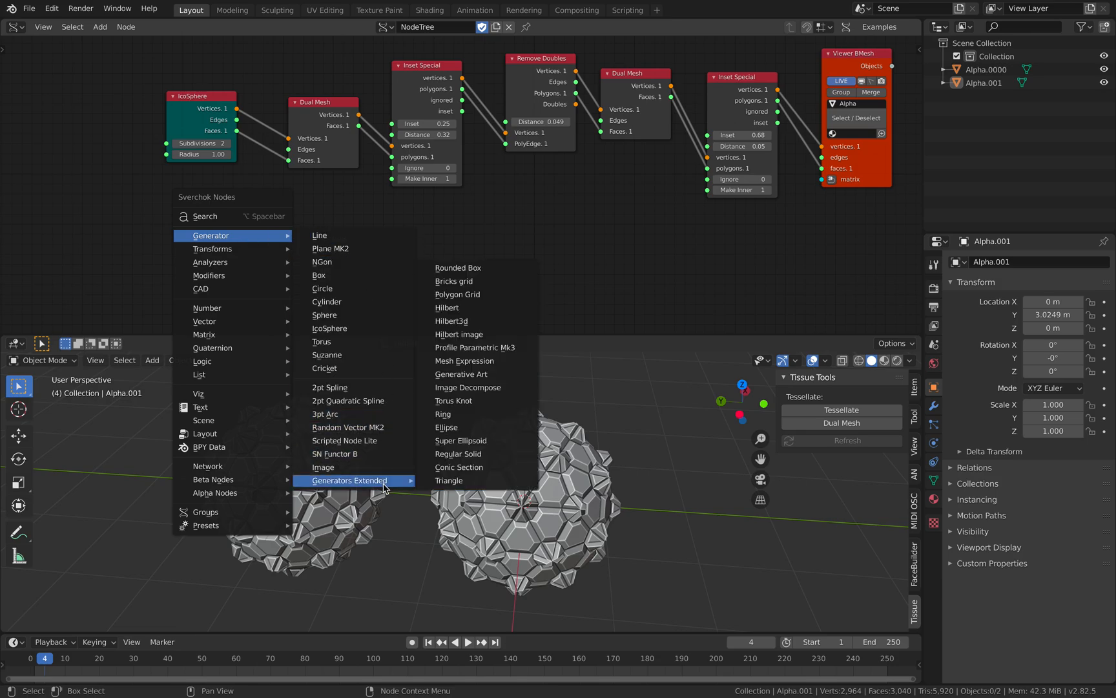
{"action": "left_click", "coordinate": [489, 454]}
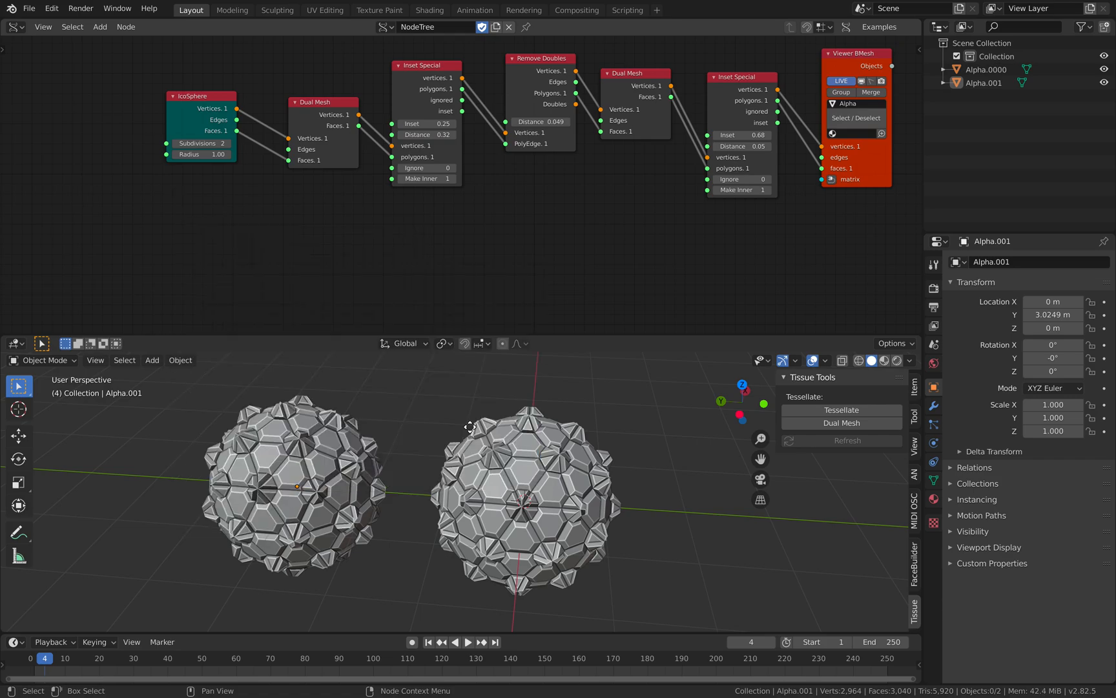
{"action": "left_click", "coordinate": [169, 205]}
{"action": "middle_click_drag", "start_coordinate": [170, 205], "coordinate": [275, 191]}
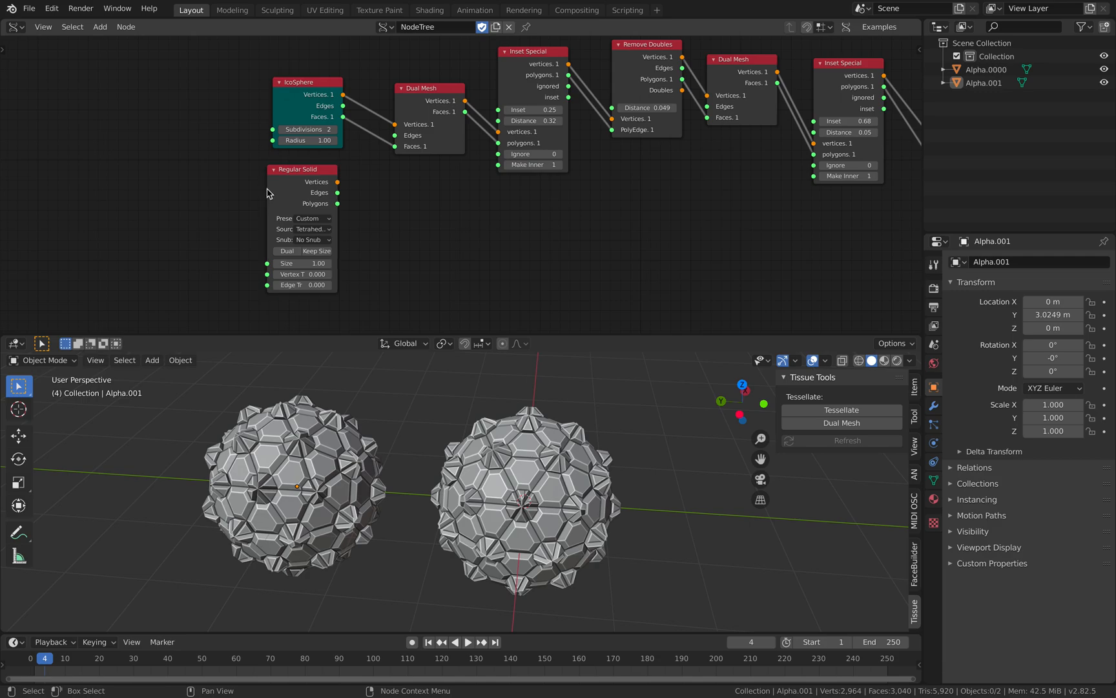
Step: Widen the Regular Solid node and connect its Vertices and Polygons to the first Dual Mesh in place of IcoSphere
{"action": "left_click_drag", "start_coordinate": [253, 190], "coordinate": [208, 191]}
{"action": "left_click", "coordinate": [262, 218]}
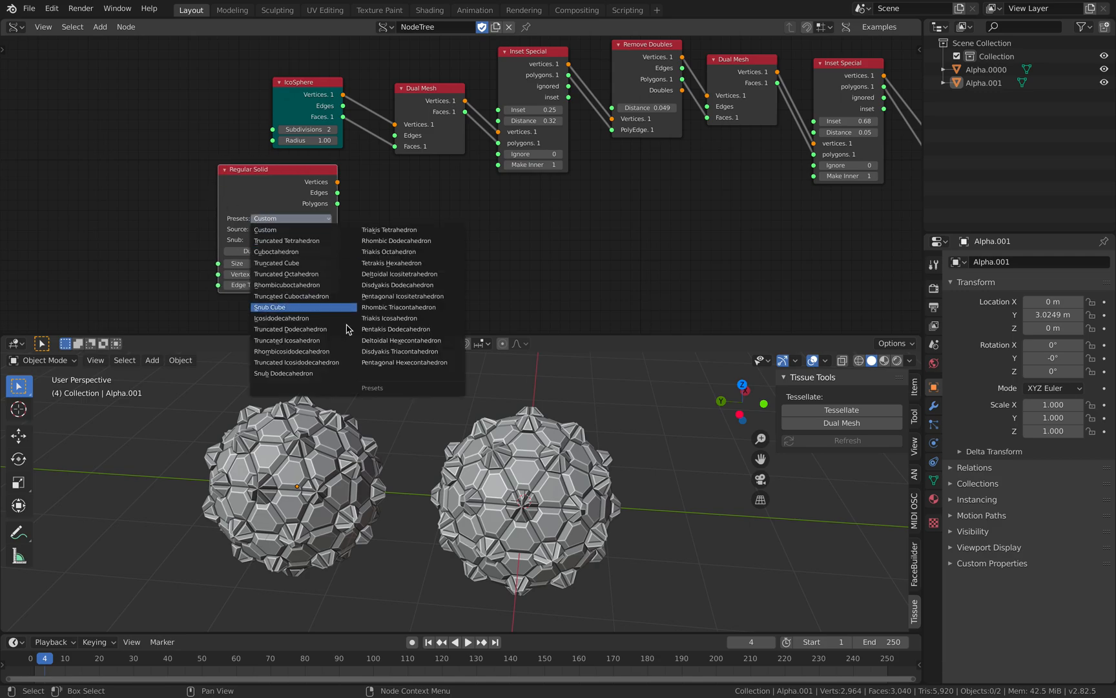
{"action": "middle_click_drag", "start_coordinate": [338, 186], "coordinate": [260, 206]}
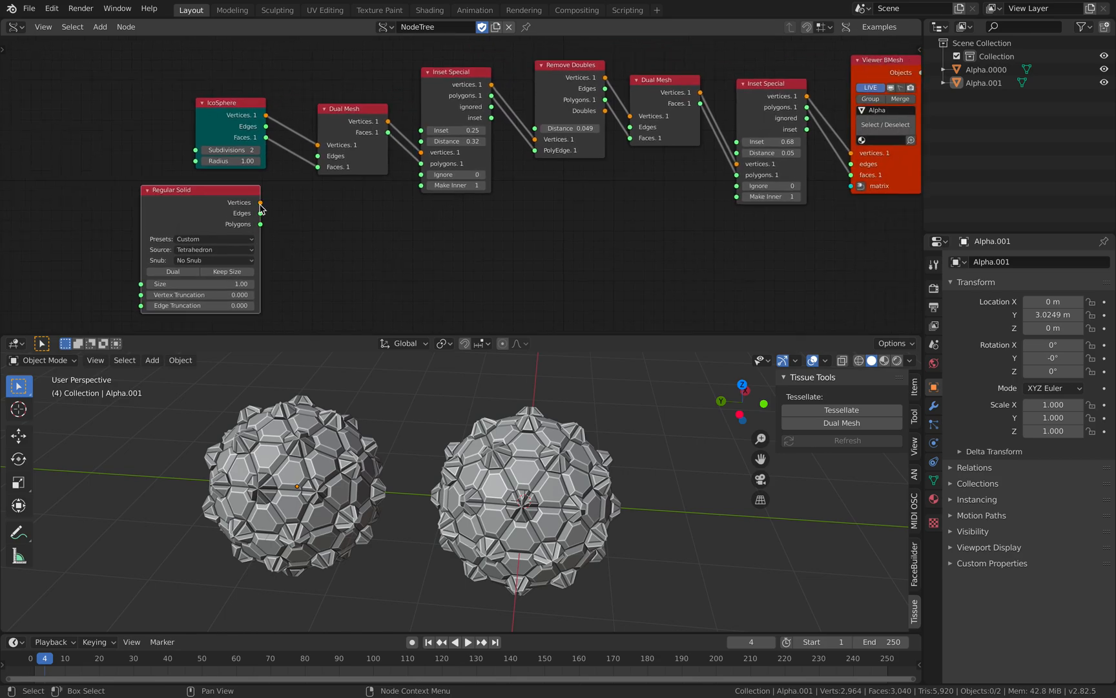
{"action": "left_click_drag", "start_coordinate": [317, 157], "coordinate": [318, 166]}
{"action": "left_click_drag", "start_coordinate": [229, 194], "coordinate": [262, 190]}
Step: Duplicate the live tetrahedral mesh along Y and place the copy at about 5.54 m
{"action": "scroll", "coordinate": [524, 492], "scroll_direction": "up", "scroll_amount": 4}
{"action": "middle_click_drag", "start_coordinate": [503, 478], "coordinate": [541, 484]}
{"action": "left_click", "coordinate": [452, 461]}
{"action": "scroll", "coordinate": [497, 482], "scroll_direction": "down", "scroll_amount": 2}
{"action": "scroll", "coordinate": [573, 503], "scroll_direction": "down", "scroll_amount": 4}
{"action": "key", "text": "shift+d"}
{"action": "key", "text": "y"}
{"action": "left_click", "coordinate": [347, 538]}
Step: Scale the tetrahedral copy to about 2.816 and save the file
{"action": "key", "text": "s"}
{"action": "left_click", "coordinate": [574, 507]}
{"action": "key", "text": "ctrl+s"}
Step: Cycle through the Regular Solid node's presets and choose Deltoidal Icositetrahedron
{"action": "middle_click_drag", "start_coordinate": [263, 236], "coordinate": [291, 223]}
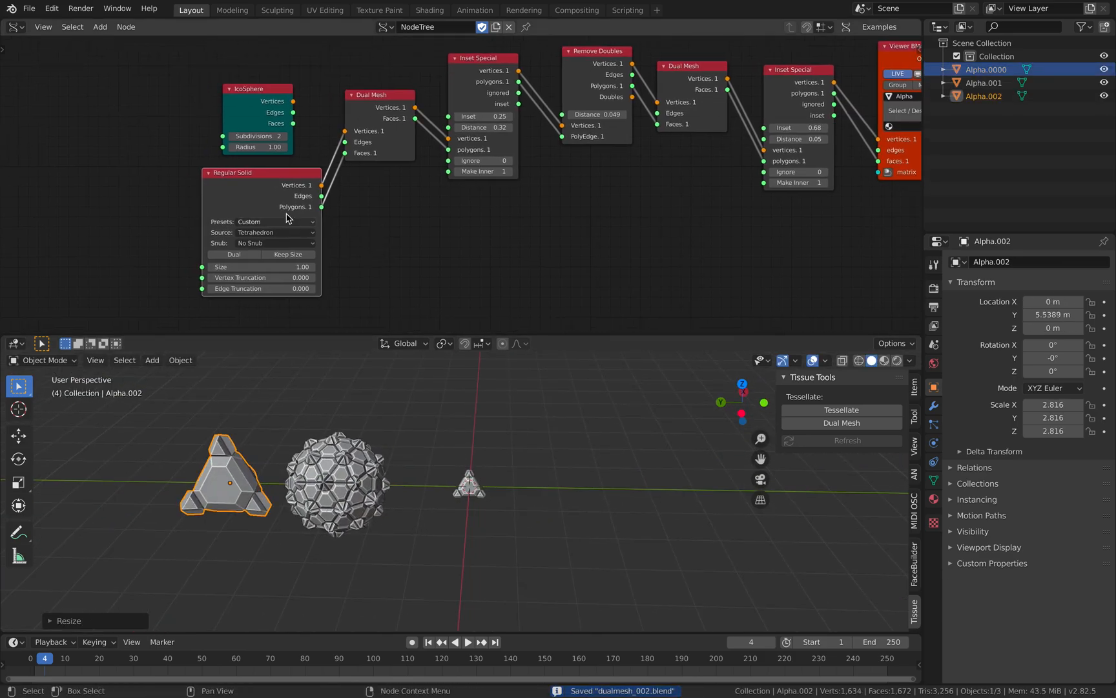
{"action": "left_click_drag", "start_coordinate": [257, 184], "coordinate": [245, 182]}
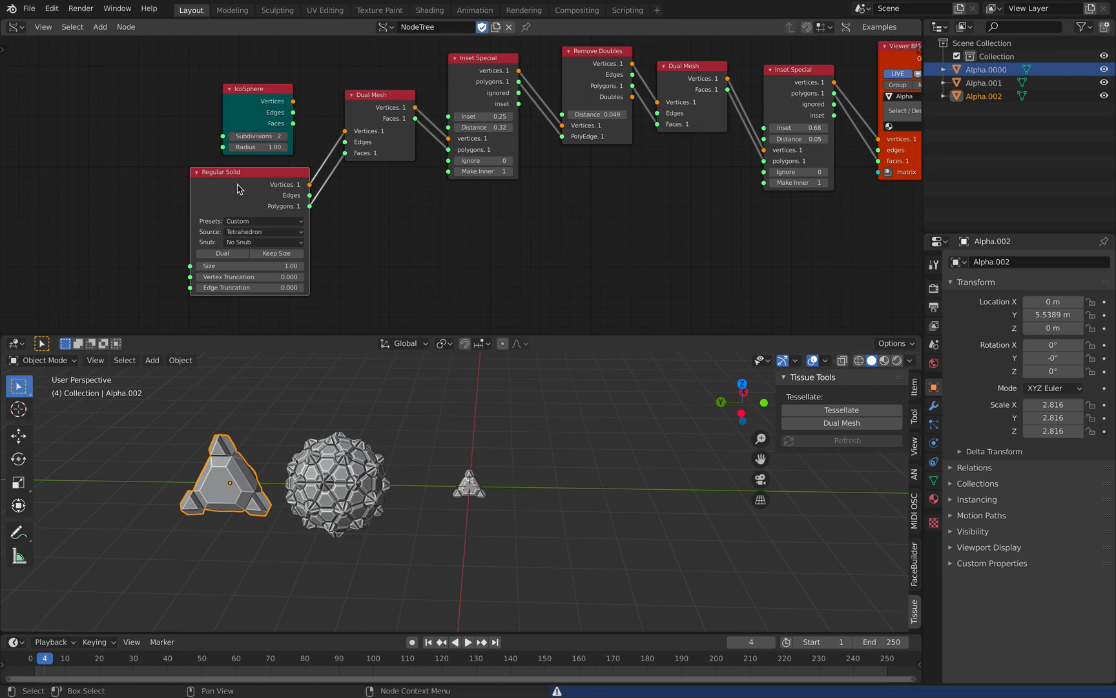
{"action": "left_click", "coordinate": [256, 222]}
{"action": "left_click", "coordinate": [257, 224]}
{"action": "left_click", "coordinate": [257, 224]}
{"action": "left_click", "coordinate": [260, 230]}
{"action": "scroll", "coordinate": [262, 223], "scroll_direction": "up", "scroll_amount": 1, "text": "ctrl"}
{"action": "scroll", "coordinate": [262, 222], "scroll_direction": "up", "scroll_amount": 1, "text": "ctrl"}
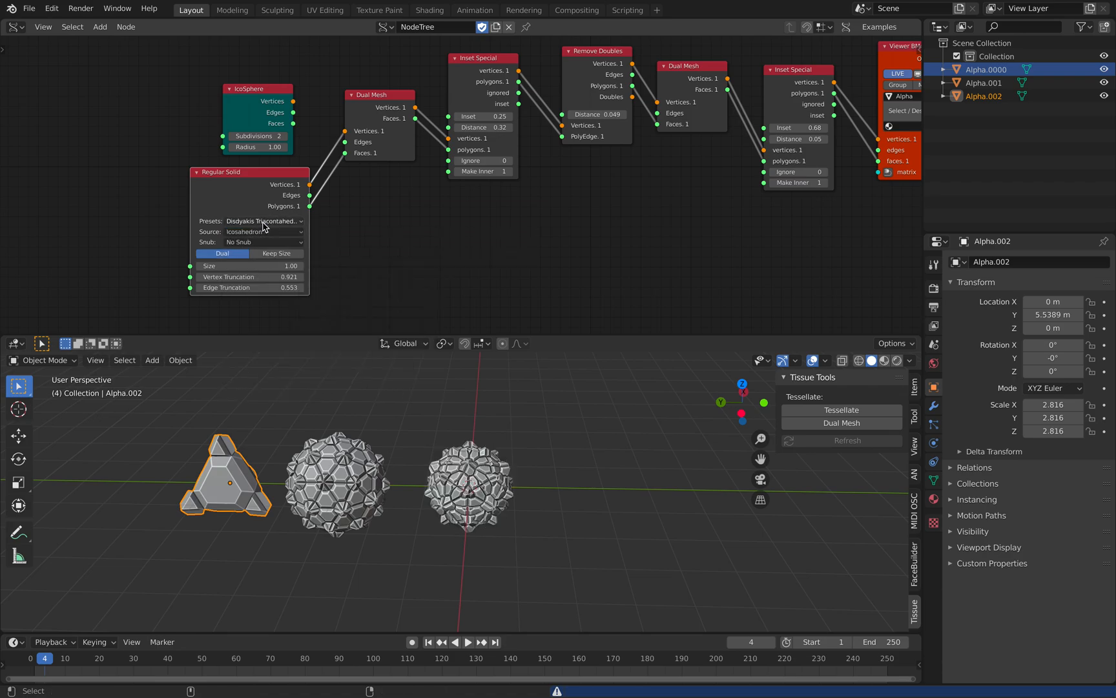
{"action": "scroll", "coordinate": [500, 485], "scroll_direction": "up", "scroll_amount": 2}
{"action": "scroll", "coordinate": [264, 223], "scroll_direction": "up", "scroll_amount": 1, "text": "ctrl"}
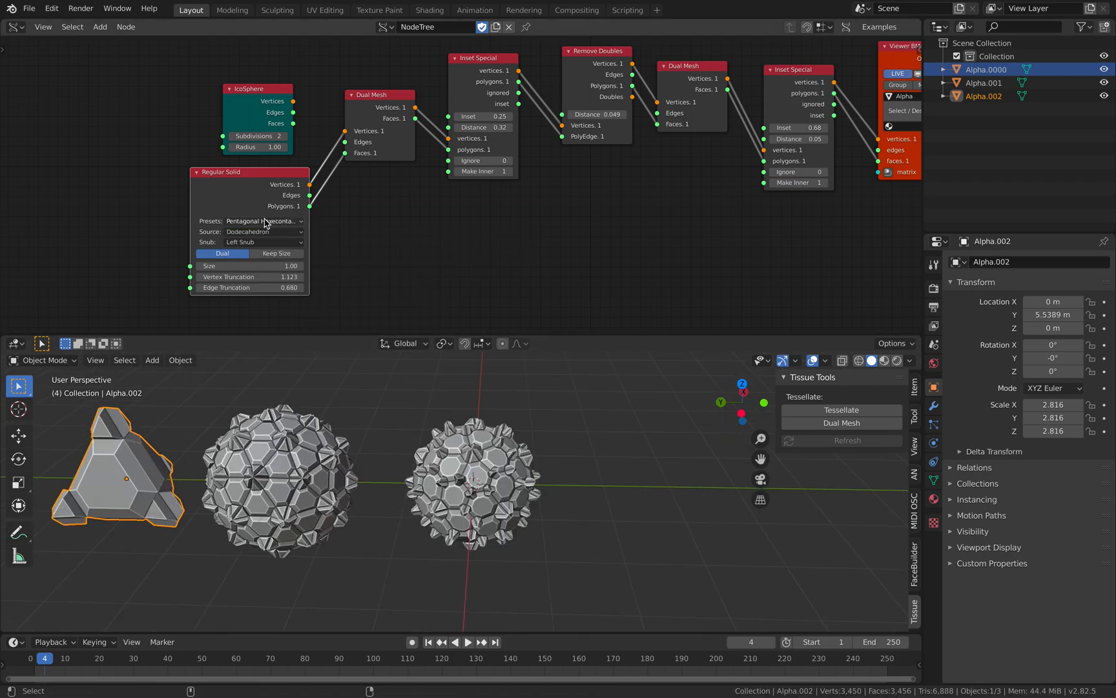
{"action": "scroll", "coordinate": [264, 222], "scroll_direction": "up", "scroll_amount": 5, "text": "ctrl"}
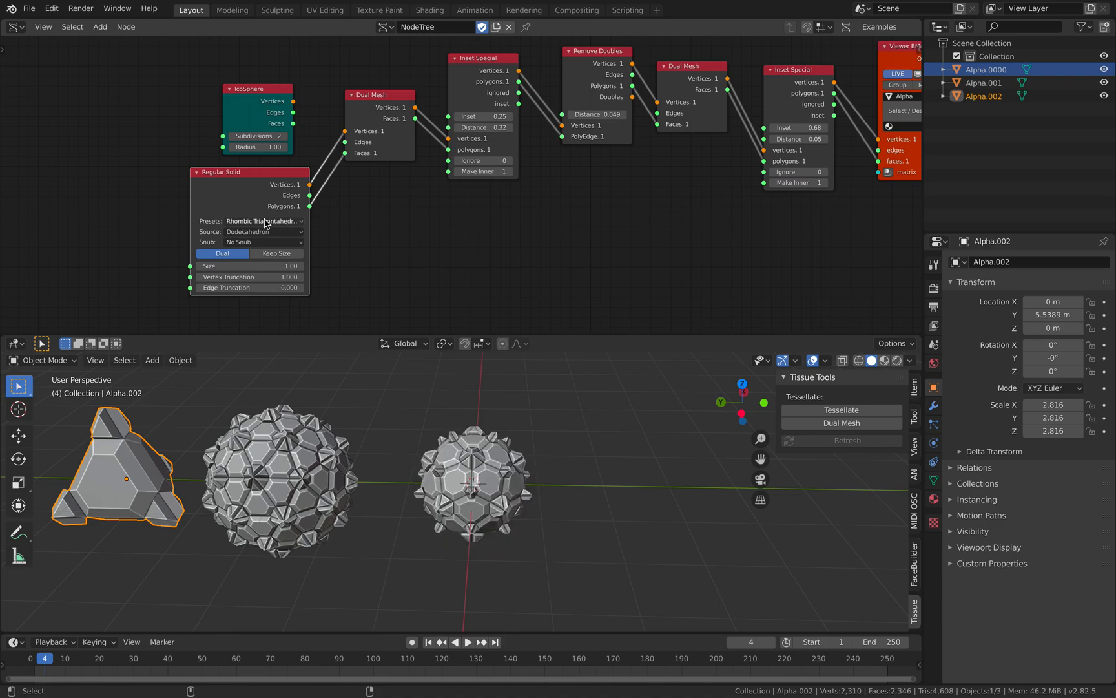
{"action": "scroll", "coordinate": [264, 223], "scroll_direction": "up", "scroll_amount": 4, "text": "ctrl"}
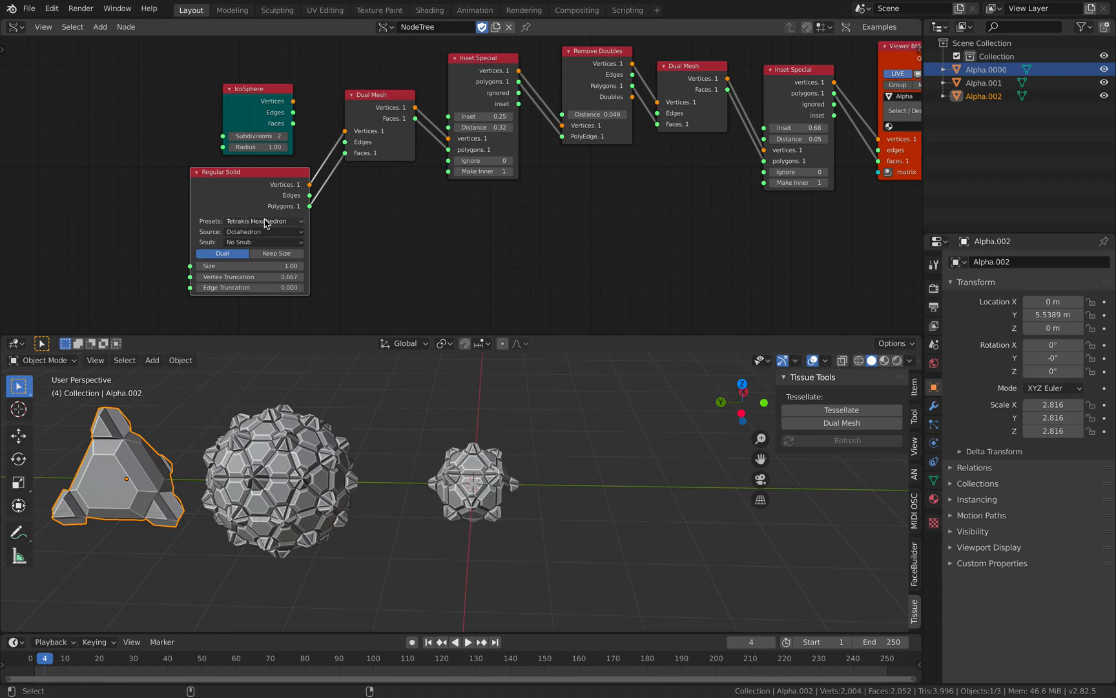
{"action": "scroll", "coordinate": [264, 223], "scroll_direction": "up", "scroll_amount": 4, "text": "ctrl"}
{"action": "scroll", "coordinate": [256, 222], "scroll_direction": "up", "scroll_amount": 1, "text": "ctrl"}
Step: Duplicate the live Deltoidal Icositetrahedron mesh and place the copy past the tetrahedral one
{"action": "left_click", "coordinate": [498, 451]}
{"action": "left_click", "coordinate": [498, 451]}
{"action": "key", "text": "shift+d"}
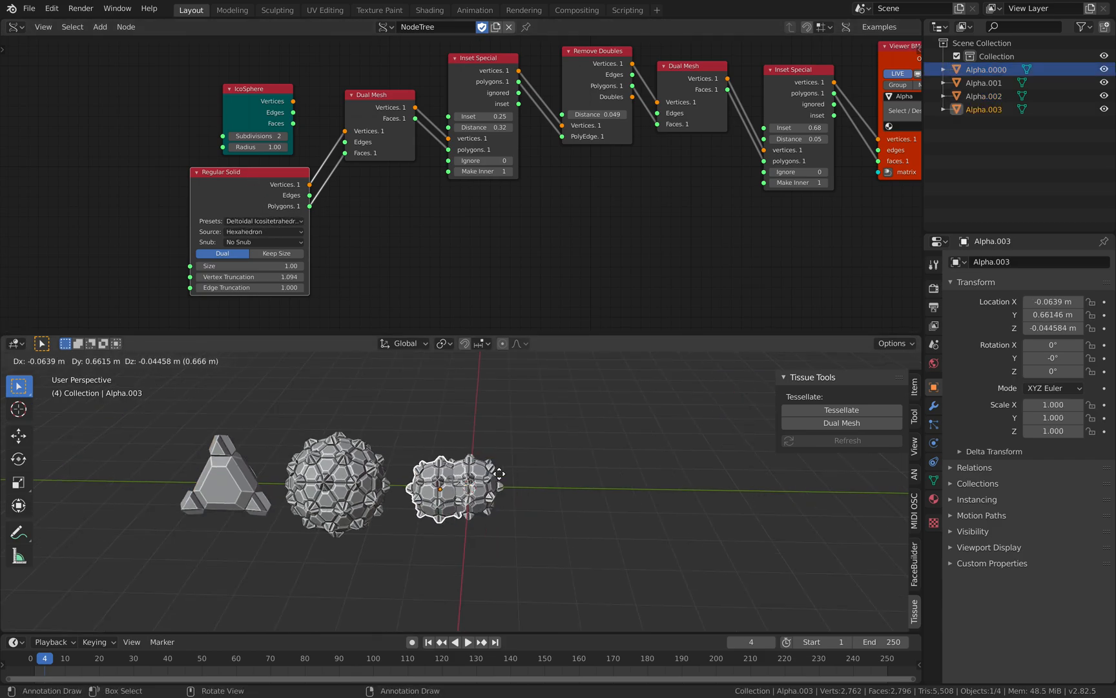
{"action": "left_click", "coordinate": [148, 451]}
Step: Scale the new copy to about 1.976 and move it along Y to about 8.93 m
{"action": "key", "text": "s"}
{"action": "left_click", "coordinate": [399, 507]}
{"action": "key", "text": "g"}
{"action": "key", "text": "y"}
{"action": "left_click", "coordinate": [365, 485]}
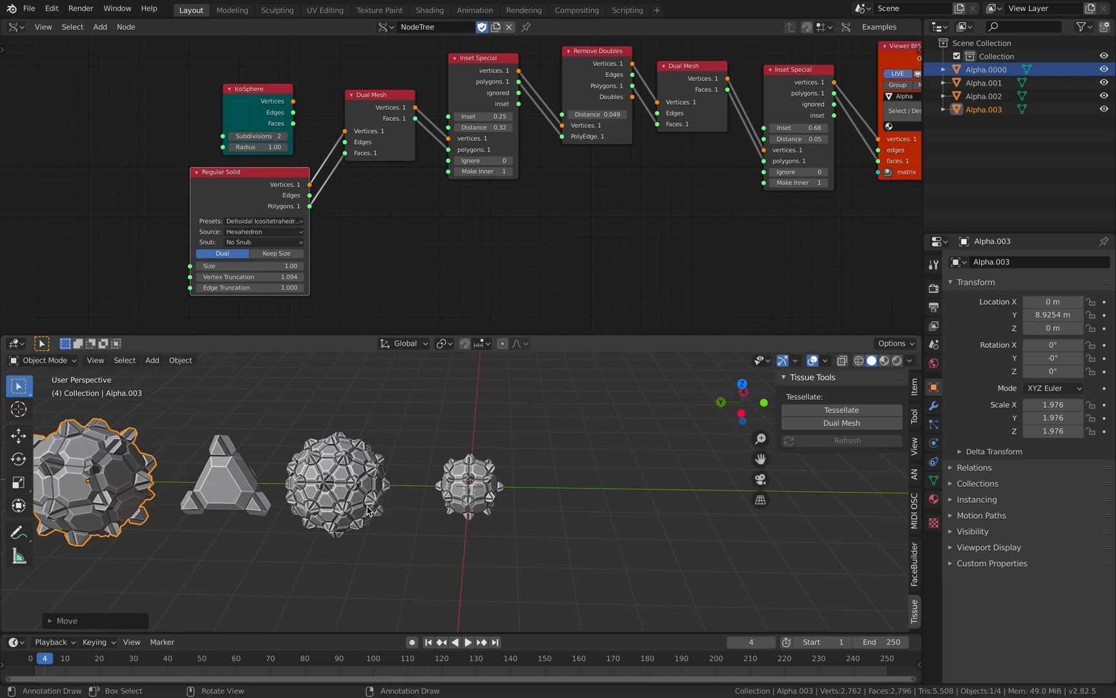
Step: Deselect everything and examine the row of four meshes from a closer angle
{"action": "key", "text": "a"}
{"action": "key", "text": "a"}
{"action": "middle_click_drag", "start_coordinate": [368, 429], "coordinate": [461, 417], "text": "shift"}
{"action": "middle_click_drag", "start_coordinate": [461, 417], "coordinate": [544, 381]}
{"action": "middle_click_drag", "start_coordinate": [516, 443], "coordinate": [596, 507]}
{"action": "middle_click_drag", "start_coordinate": [419, 489], "coordinate": [406, 476]}
{"action": "scroll", "coordinate": [491, 461], "scroll_direction": "up", "scroll_amount": 2}
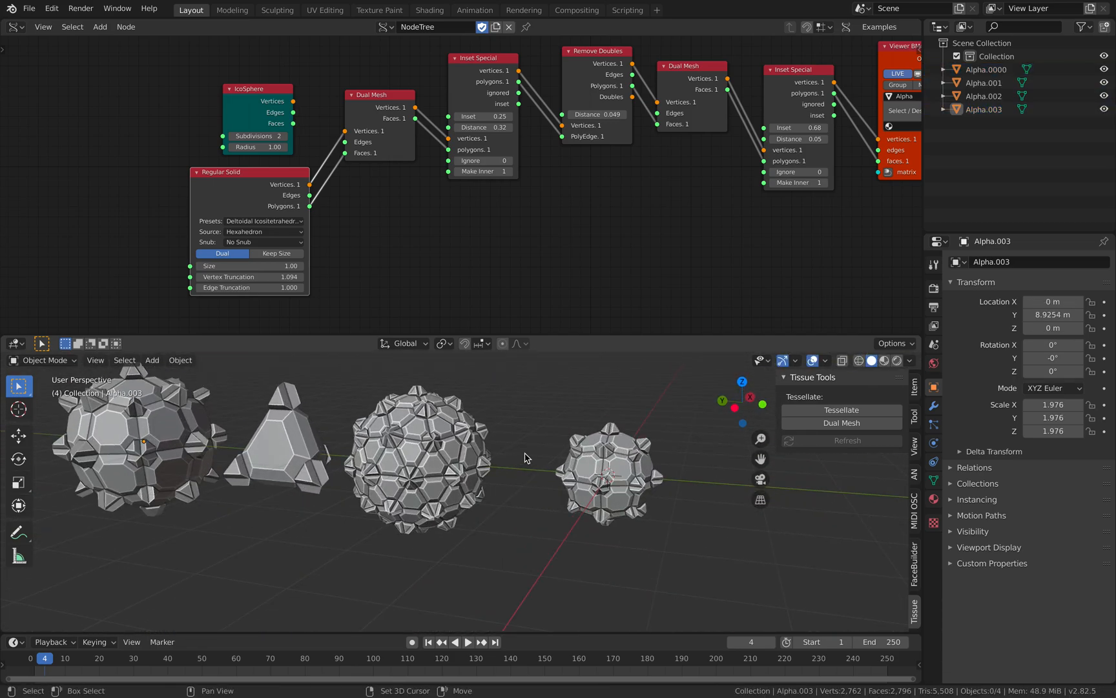
{"action": "middle_click_drag", "start_coordinate": [523, 454], "coordinate": [423, 450], "text": "shift"}
Step: Select the live mesh, switch the solid viewport lighting to a glossy chrome MatCap, and save the file
{"action": "left_click", "coordinate": [481, 449]}
{"action": "left_click", "coordinate": [909, 362]}
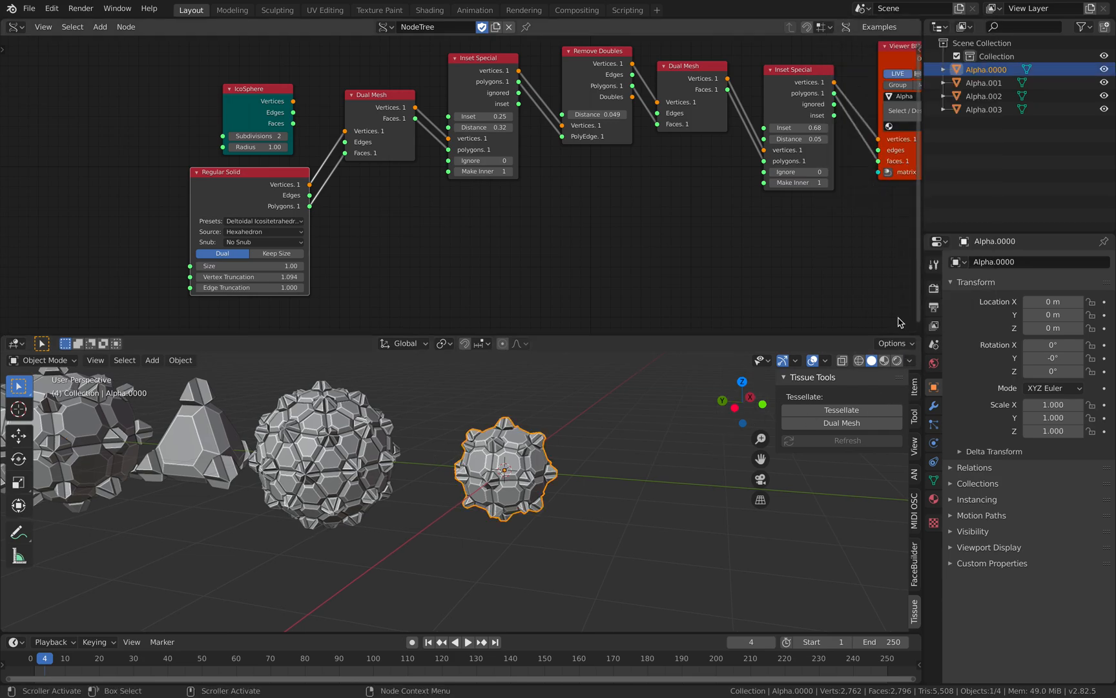
{"action": "left_click", "coordinate": [910, 360]}
{"action": "left_click", "coordinate": [899, 70]}
{"action": "left_click", "coordinate": [900, 120]}
{"action": "left_click", "coordinate": [894, 74]}
{"action": "left_click", "coordinate": [881, 104]}
{"action": "left_click", "coordinate": [898, 27]}
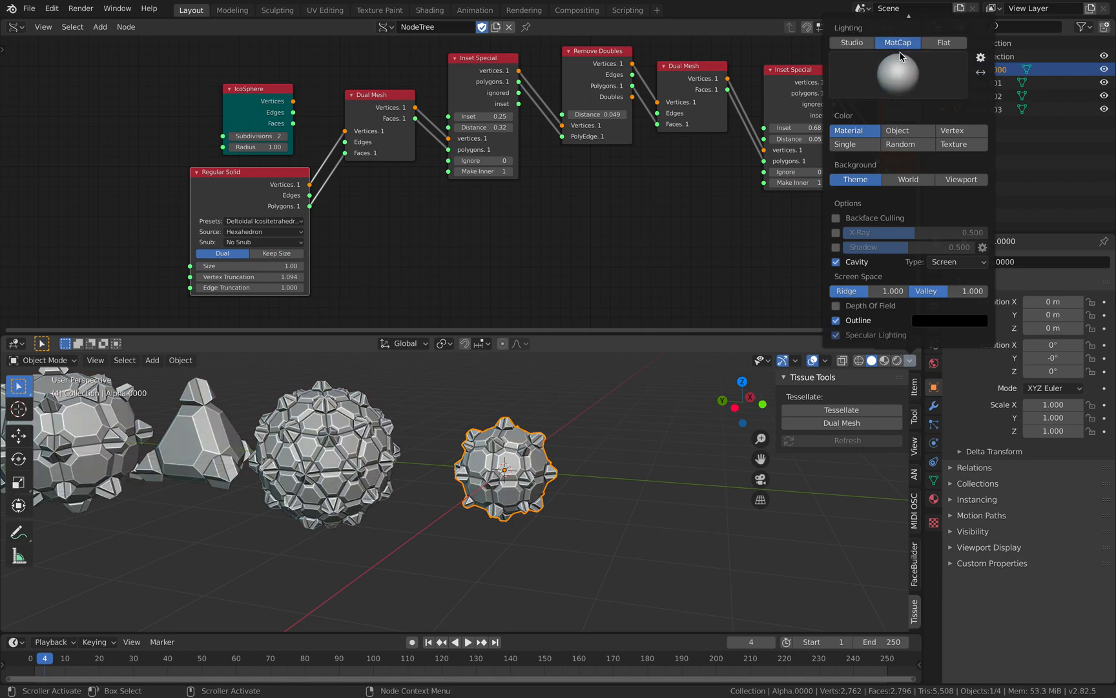
{"action": "left_click", "coordinate": [898, 65]}
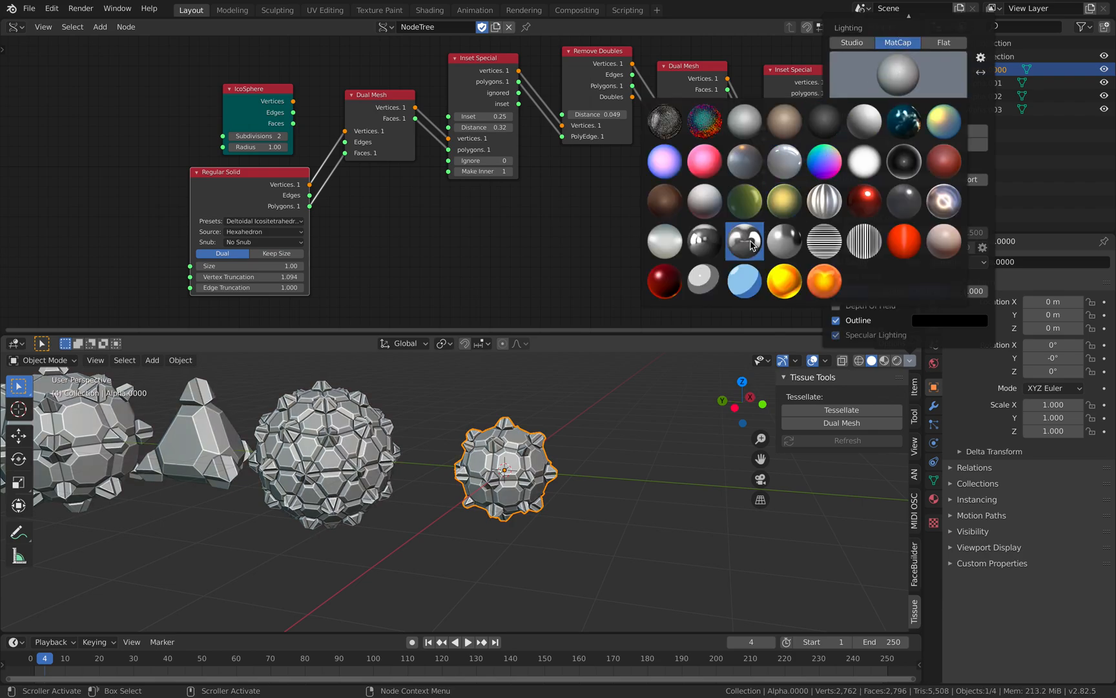
{"action": "left_click", "coordinate": [747, 249]}
{"action": "mouse_move", "coordinate": [494, 468]}
{"action": "middle_mouse_down"}
{"action": "mouse_move", "coordinate": [561, 452]}
{"action": "mouse_move", "coordinate": [571, 438]}
{"action": "mouse_move", "coordinate": [528, 483]}
{"action": "mouse_move", "coordinate": [578, 510]}
{"action": "middle_mouse_up"}
{"action": "scroll", "coordinate": [570, 438], "scroll_direction": "up", "scroll_amount": 2}
{"action": "key", "text": "ctrl+s"}
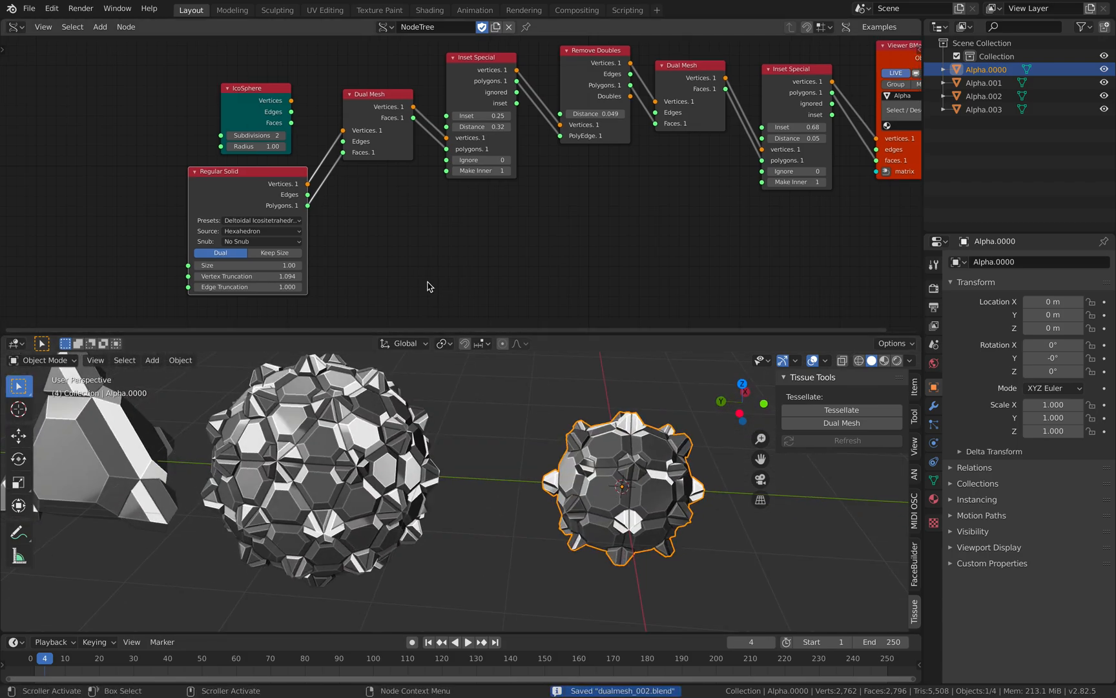
Step: Cycle through the Regular Solid node's presets and choose Deltoidal Hexecontahedron
{"action": "scroll", "coordinate": [288, 227], "scroll_direction": "down", "scroll_amount": 2, "text": "ctrl"}
{"action": "scroll", "coordinate": [289, 225], "scroll_direction": "down", "scroll_amount": 4, "text": "ctrl"}
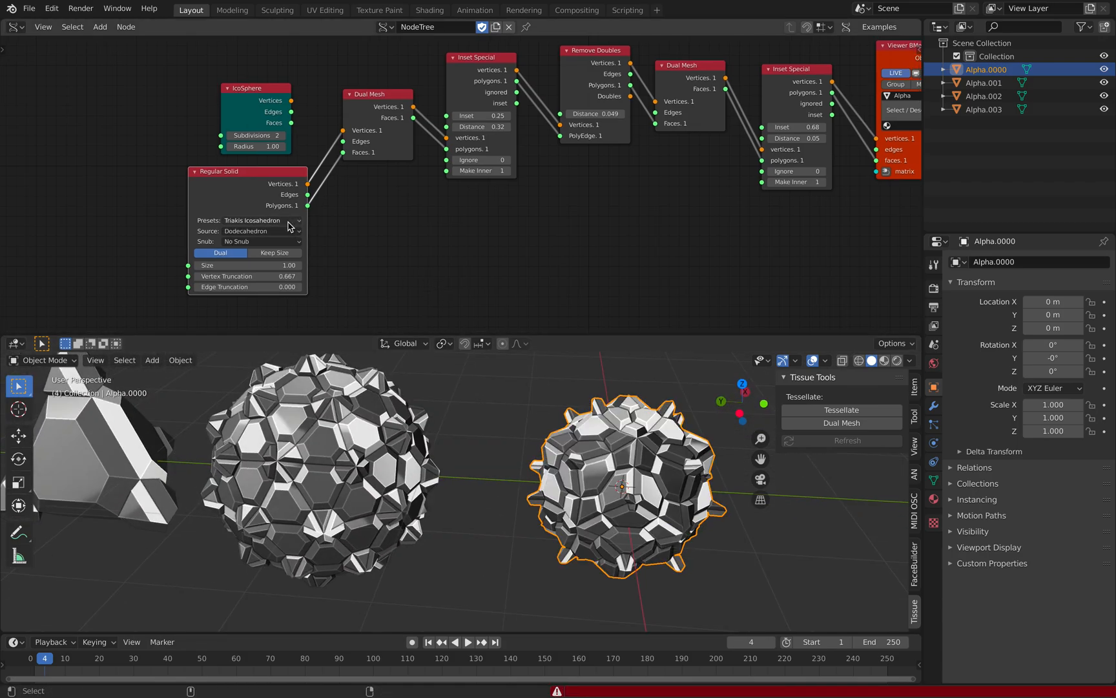
{"action": "scroll", "coordinate": [290, 227], "scroll_direction": "down", "scroll_amount": 3, "text": "ctrl"}
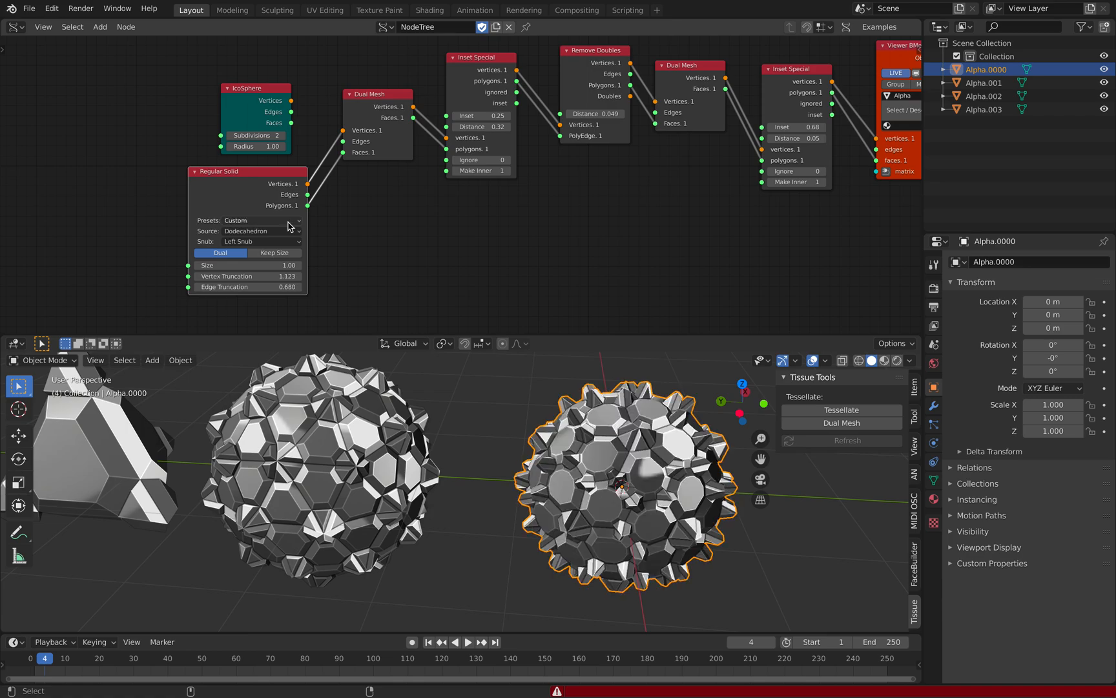
{"action": "scroll", "coordinate": [290, 227], "scroll_direction": "up", "scroll_amount": 3, "text": "ctrl"}
Step: Set the first Inset Special node to Inset 0.77 and Distance 0.46, and try larger Remove Doubles distances such as 0.769
{"action": "middle_click_drag", "start_coordinate": [493, 234], "coordinate": [417, 252]}
{"action": "left_click_drag", "start_coordinate": [406, 133], "coordinate": [562, 131]}
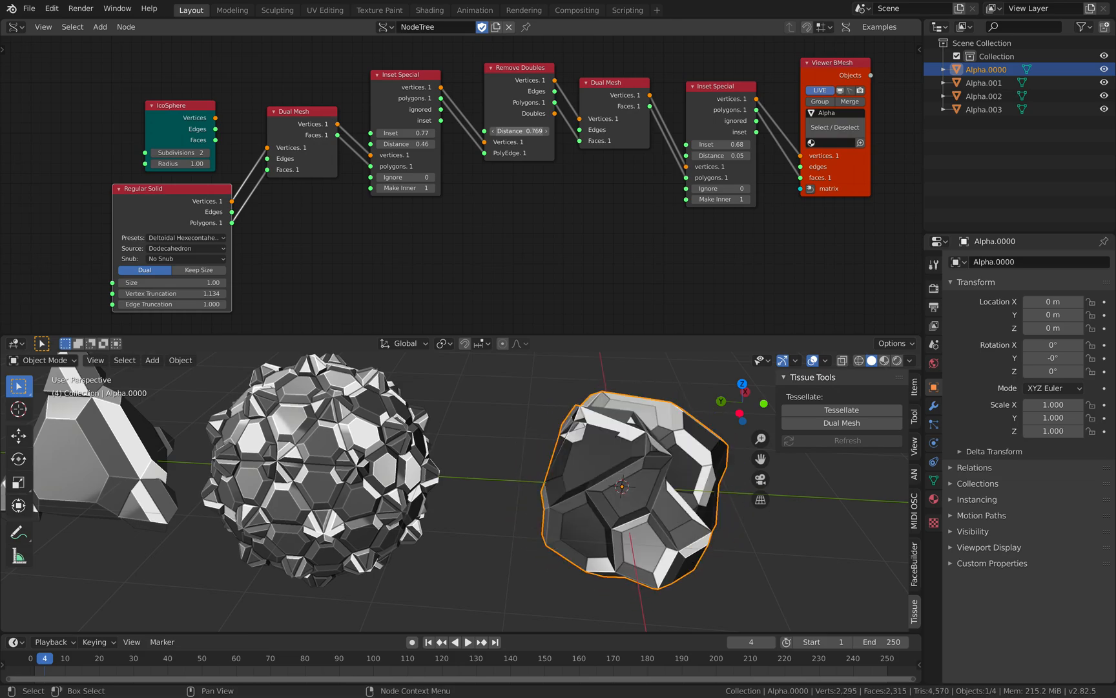
{"action": "middle_click_drag", "start_coordinate": [636, 462], "coordinate": [567, 501]}
{"action": "left_click_drag", "start_coordinate": [537, 132], "coordinate": [520, 131]}
{"action": "middle_click_drag", "start_coordinate": [537, 414], "coordinate": [626, 433]}
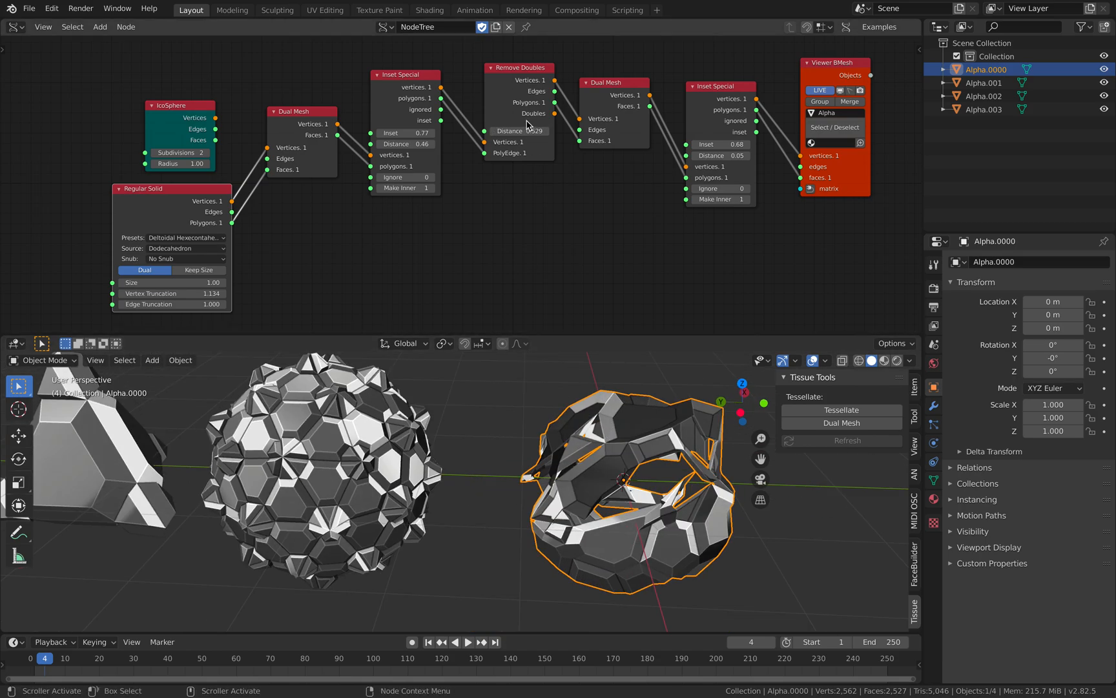
Step: Delete the Remove Doubles node and connect the first Inset Special's polygons to the second Dual Mesh's faces
{"action": "key", "text": "x"}
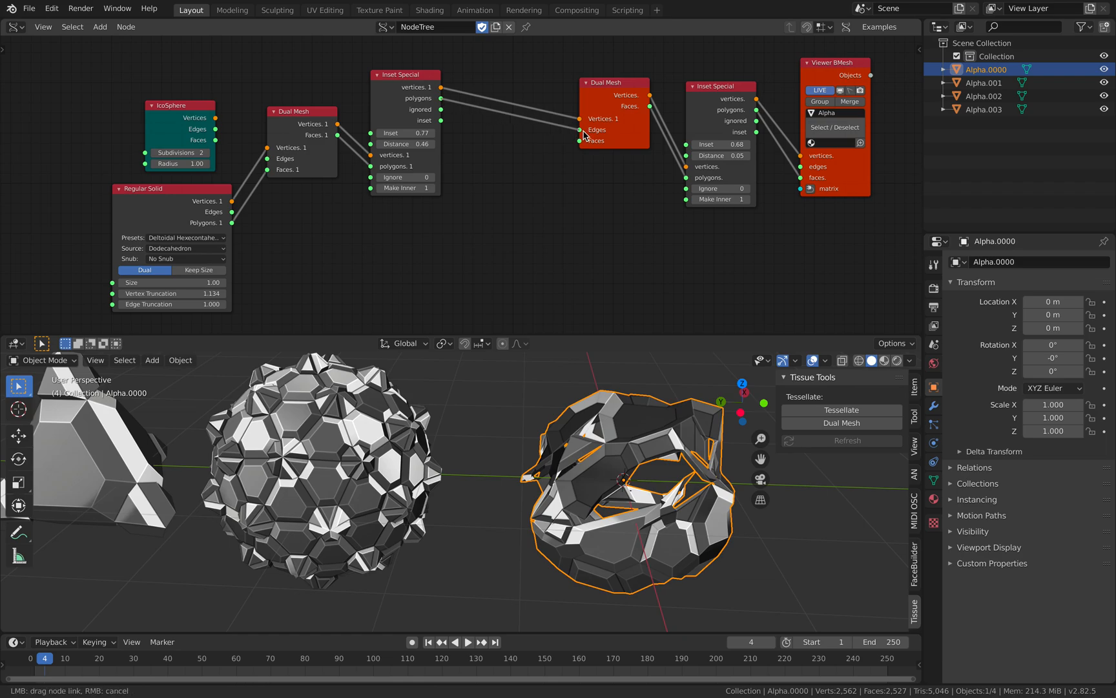
{"action": "left_click_drag", "start_coordinate": [586, 143], "coordinate": [581, 141]}
{"action": "middle_click_drag", "start_coordinate": [569, 453], "coordinate": [590, 452]}
Step: Rearrange the Dual Mesh, Inset Special, Viewer BMesh and IcoSphere nodes into a compact chain
{"action": "left_click_drag", "start_coordinate": [611, 85], "coordinate": [500, 84]}
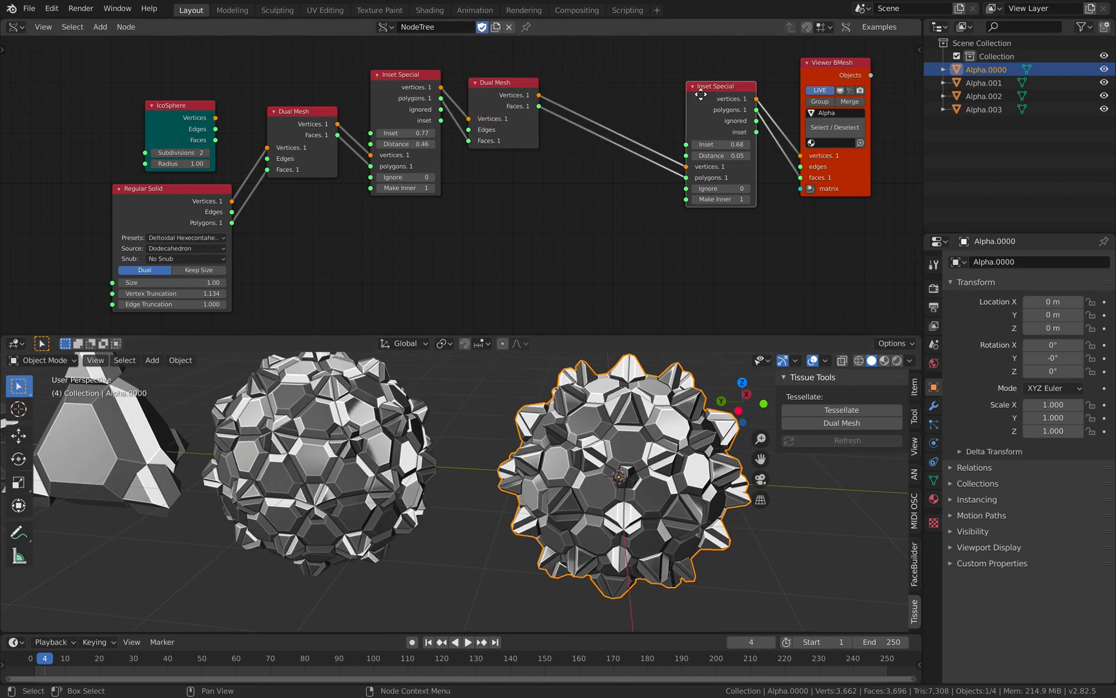
{"action": "left_click_drag", "start_coordinate": [717, 86], "coordinate": [596, 79]}
{"action": "left_click_drag", "start_coordinate": [837, 166], "coordinate": [804, 181]}
{"action": "left_click_drag", "start_coordinate": [331, 133], "coordinate": [341, 108]}
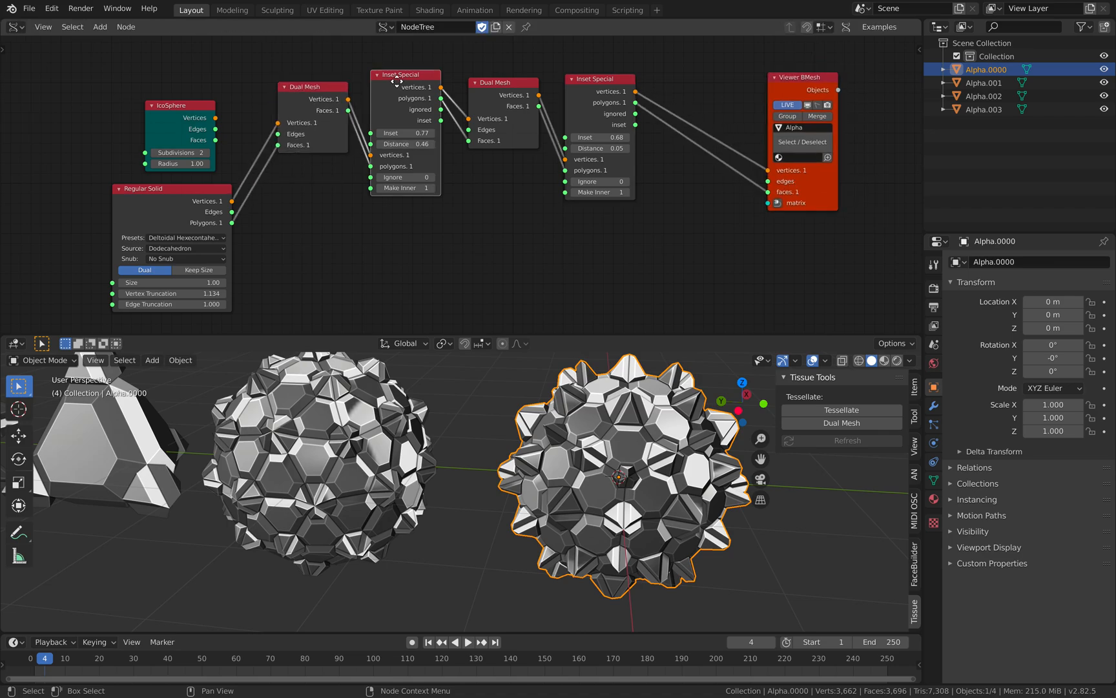
{"action": "left_click_drag", "start_coordinate": [404, 74], "coordinate": [392, 87]}
{"action": "left_click_drag", "start_coordinate": [493, 92], "coordinate": [491, 108]}
{"action": "left_click_drag", "start_coordinate": [590, 84], "coordinate": [587, 113]}
{"action": "left_click_drag", "start_coordinate": [204, 128], "coordinate": [190, 93]}
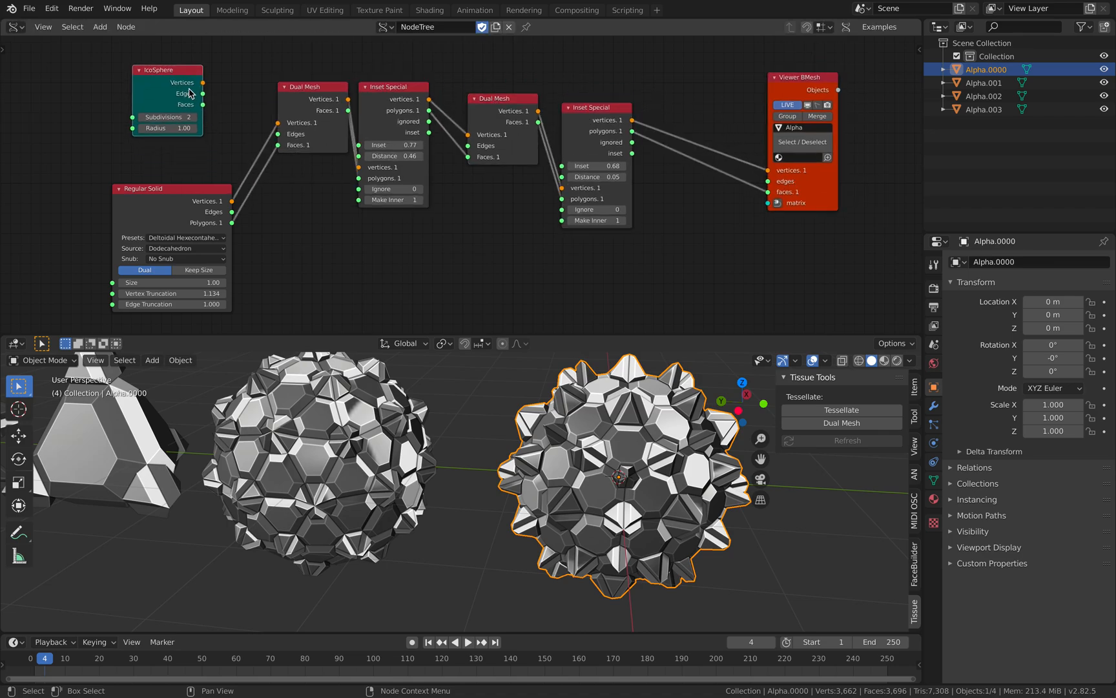
Step: Save the project on the Desktop as a new version named dualmesh_003.blend
{"action": "left_click", "coordinate": [29, 8]}
{"action": "left_click", "coordinate": [51, 113]}
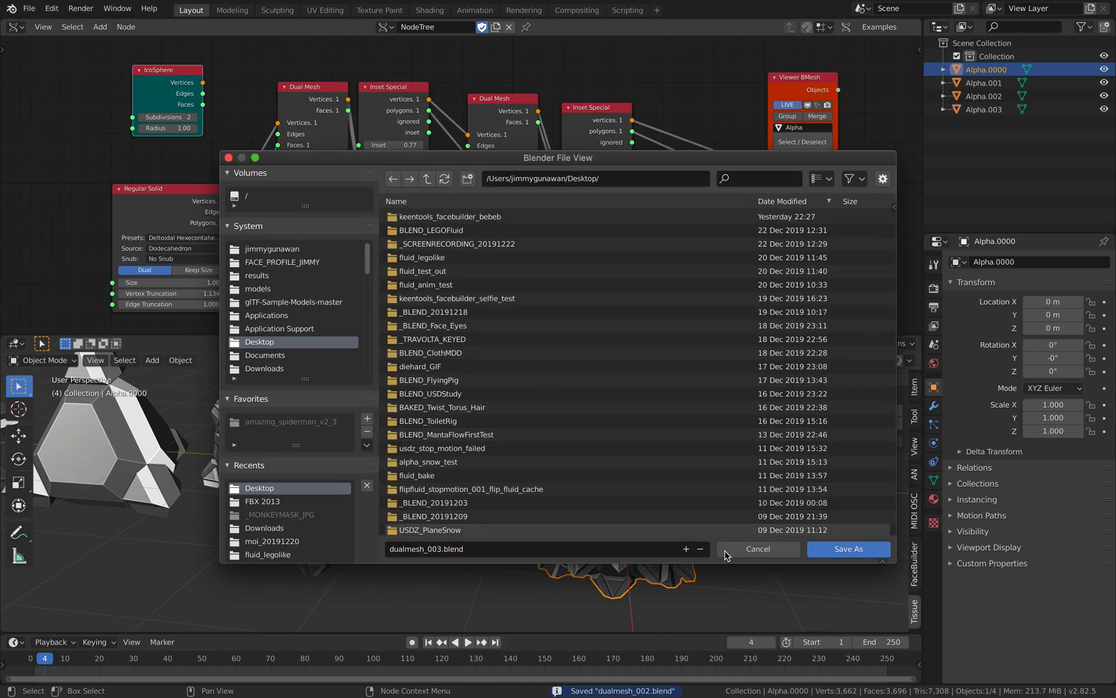
{"action": "left_click", "coordinate": [839, 548]}
Step: Duplicate the live mesh and place the copy along Y at about -3.2 m
{"action": "key", "text": "shift+d"}
{"action": "key", "text": "y"}
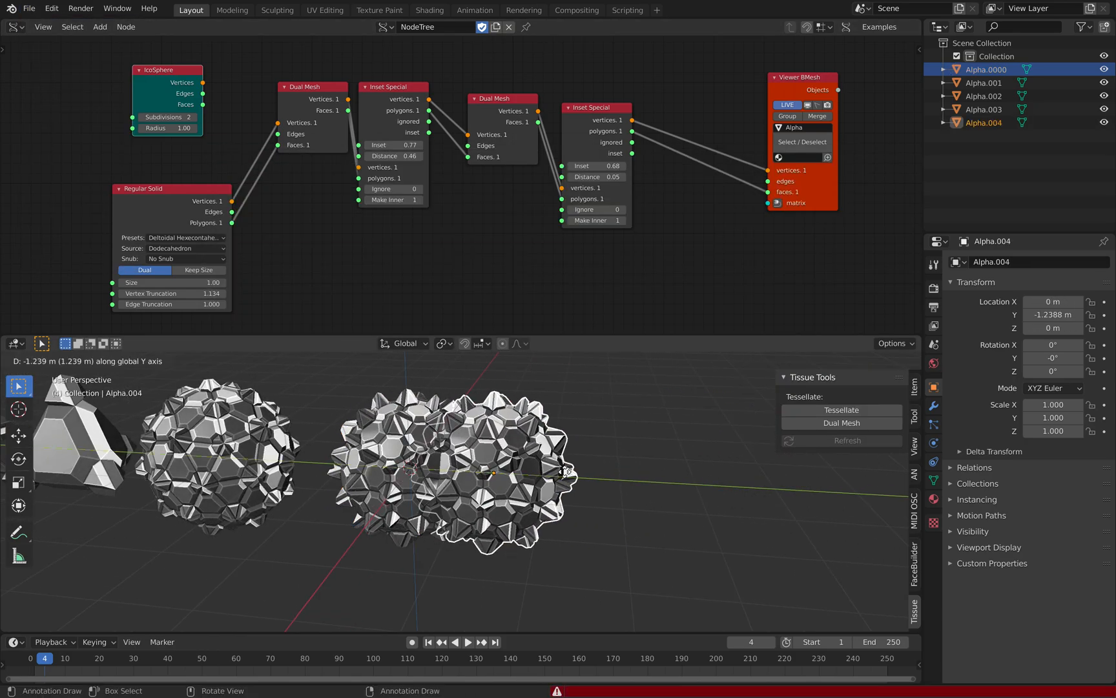
{"action": "left_click", "coordinate": [649, 456]}
{"action": "scroll", "coordinate": [649, 456], "scroll_direction": "up", "scroll_amount": 2}
{"action": "middle_click_drag", "start_coordinate": [649, 452], "coordinate": [550, 470], "text": "shift"}
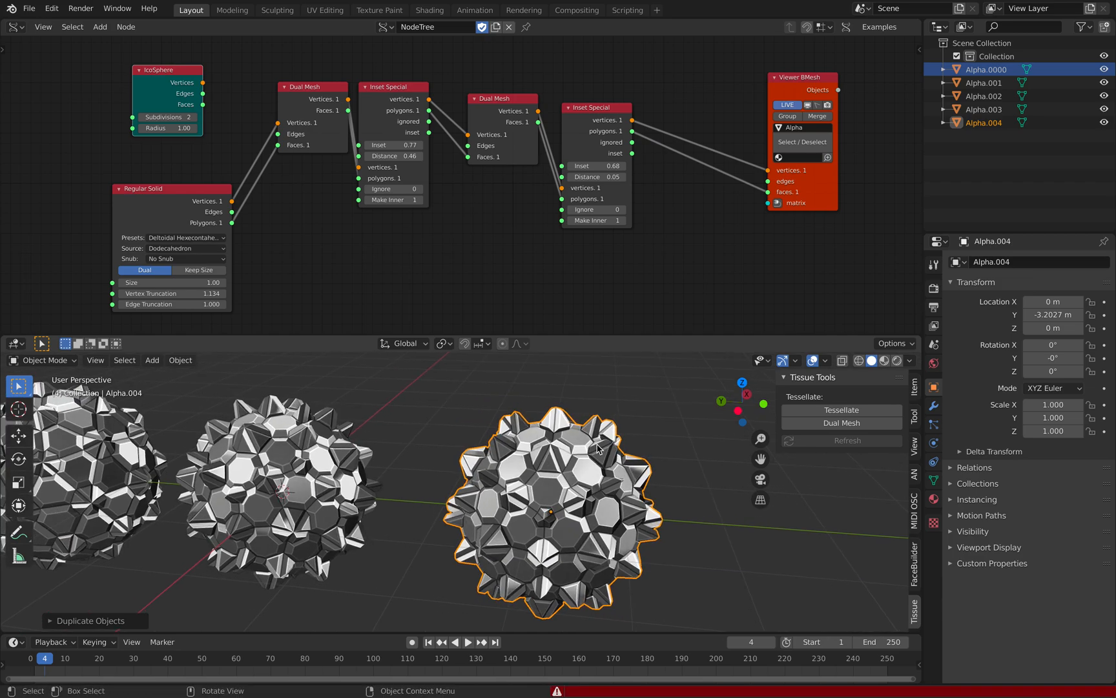
Step: Add a Decimate modifier to the copy with Ratio 0.2527, Triangulate and Symmetry enabled, and examine the result
{"action": "left_click", "coordinate": [935, 407]}
{"action": "left_click", "coordinate": [1020, 263]}
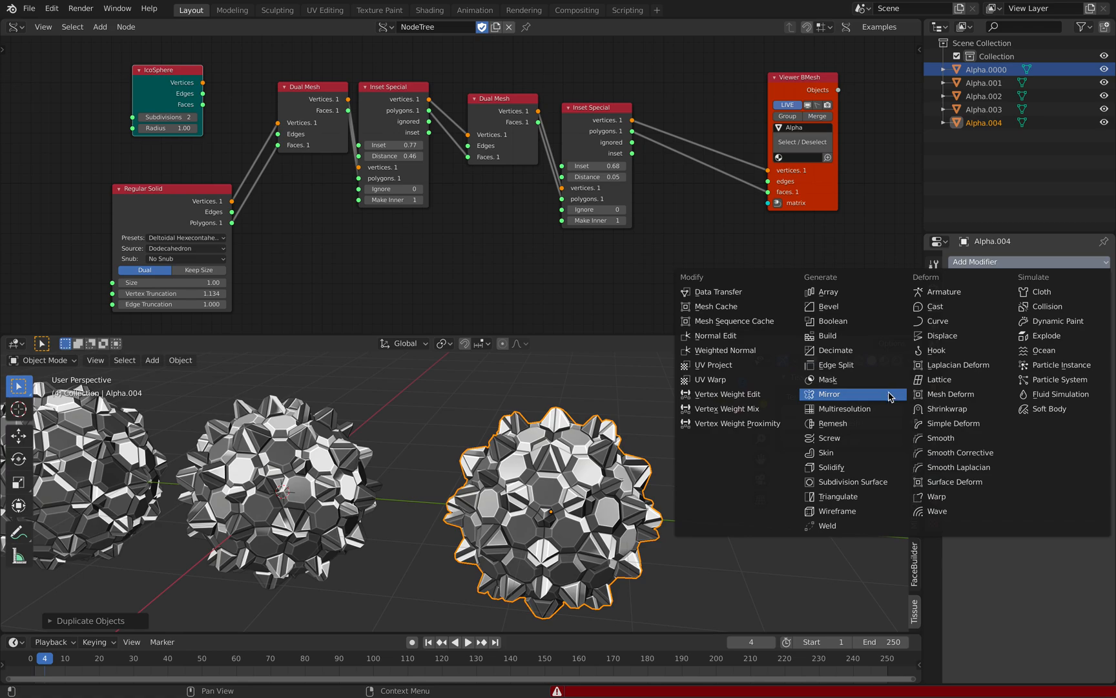
{"action": "left_click", "coordinate": [871, 352]}
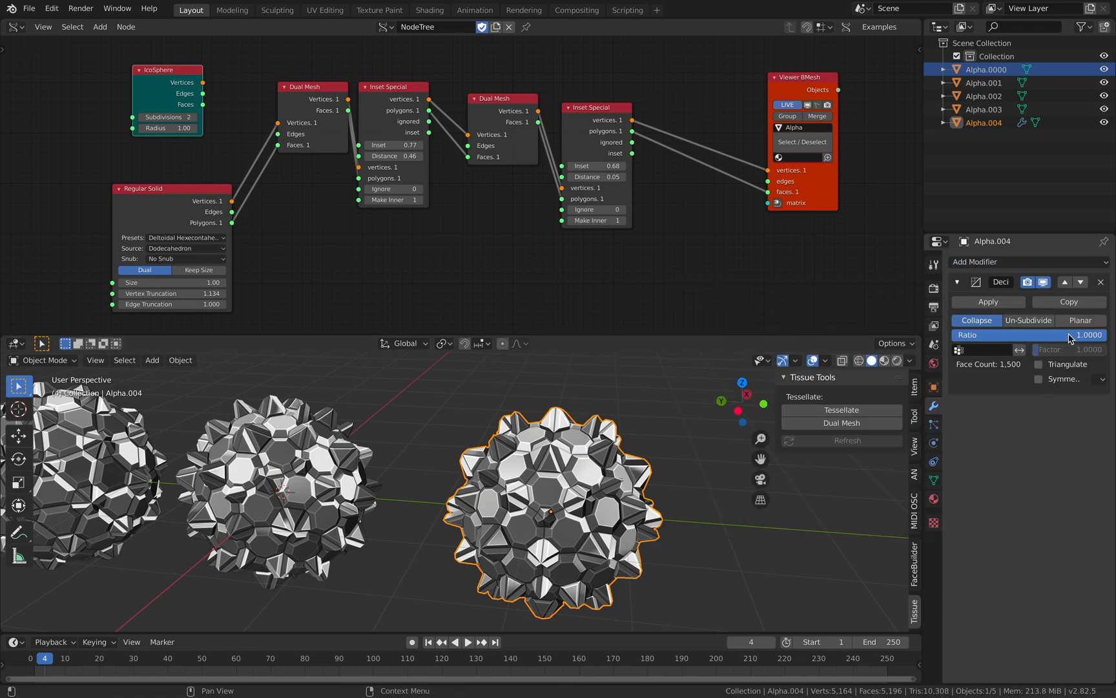
{"action": "left_click_drag", "start_coordinate": [1049, 333], "coordinate": [990, 335]}
{"action": "left_click", "coordinate": [1041, 378]}
{"action": "middle_click_drag", "start_coordinate": [634, 477], "coordinate": [634, 459]}
{"action": "mouse_move", "coordinate": [557, 486]}
{"action": "middle_mouse_down"}
{"action": "mouse_move", "coordinate": [568, 452]}
{"action": "mouse_move", "coordinate": [548, 470]}
{"action": "middle_mouse_up"}
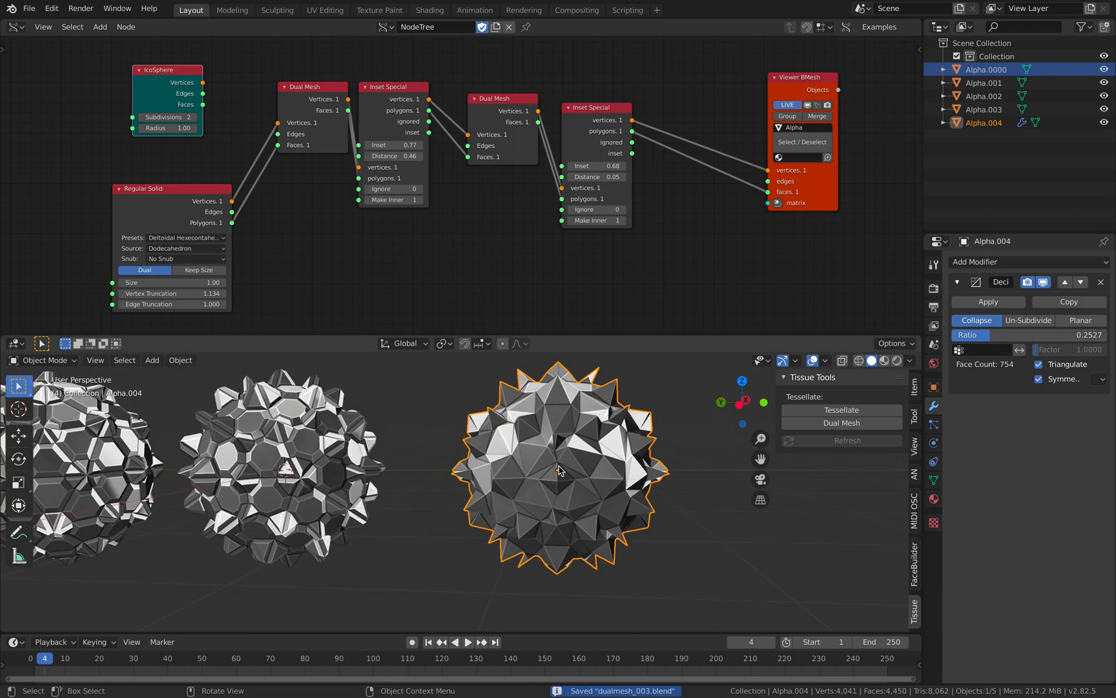
Step: Reposition the IcoSphere and Regular Solid nodes to space them apart in the node tree
{"action": "middle_click_drag", "start_coordinate": [369, 242], "coordinate": [359, 238]}
{"action": "left_click_drag", "start_coordinate": [189, 191], "coordinate": [185, 171]}
{"action": "left_click_drag", "start_coordinate": [165, 104], "coordinate": [158, 87]}
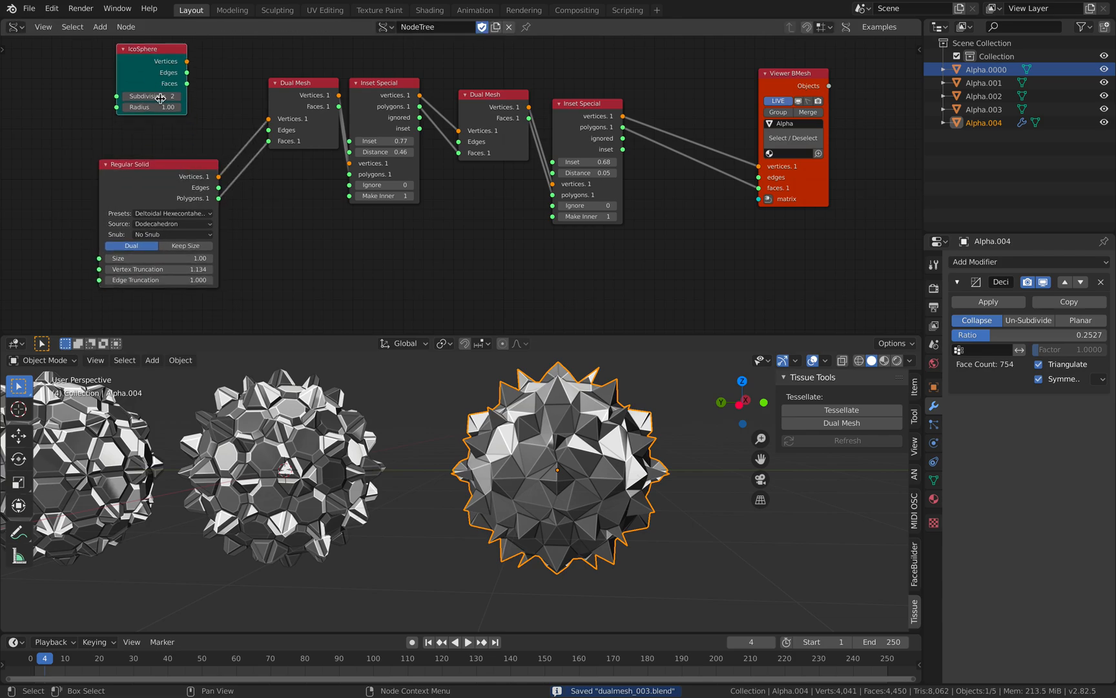
{"action": "left_click_drag", "start_coordinate": [169, 167], "coordinate": [154, 144]}
Step: Select the decimated copy and delete it
{"action": "left_click", "coordinate": [505, 423]}
{"action": "middle_click_drag", "start_coordinate": [505, 423], "coordinate": [644, 450]}
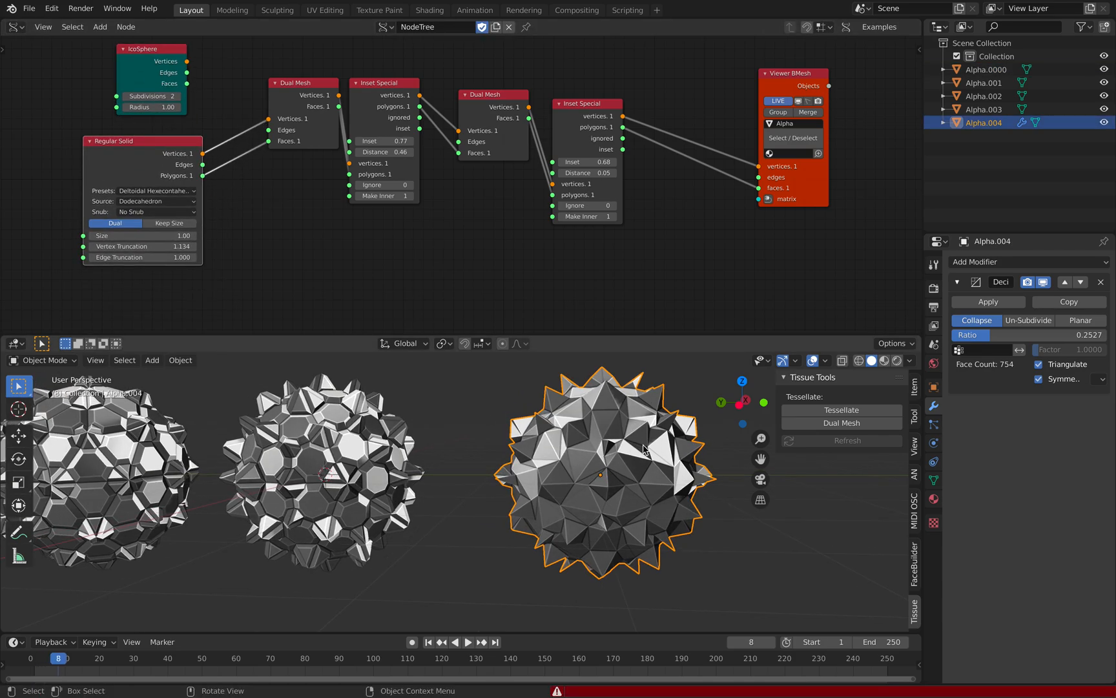
{"action": "key", "text": "Delete"}
Step: Select the live mesh in the row and save the file
{"action": "middle_click_drag", "start_coordinate": [423, 468], "coordinate": [574, 471], "text": "shift"}
{"action": "left_click", "coordinate": [517, 471]}
{"action": "middle_click_drag", "start_coordinate": [575, 471], "coordinate": [576, 472]}
{"action": "key", "text": "ctrl+s"}
Step: Duplicate a Dual Mesh node and wire its vertices and faces between the second Inset Special and the Viewer BMesh
{"action": "middle_click_drag", "start_coordinate": [476, 178], "coordinate": [452, 198]}
{"action": "middle_click_drag", "start_coordinate": [518, 122], "coordinate": [439, 127]}
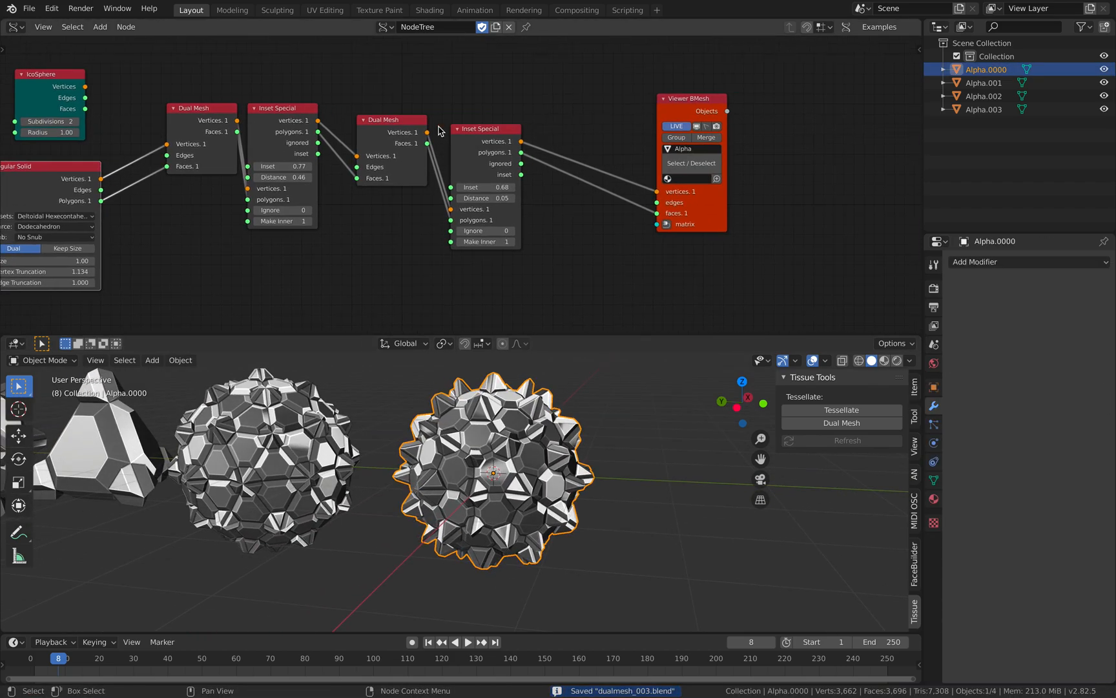
{"action": "left_click", "coordinate": [457, 128]}
{"action": "left_click", "coordinate": [458, 130]}
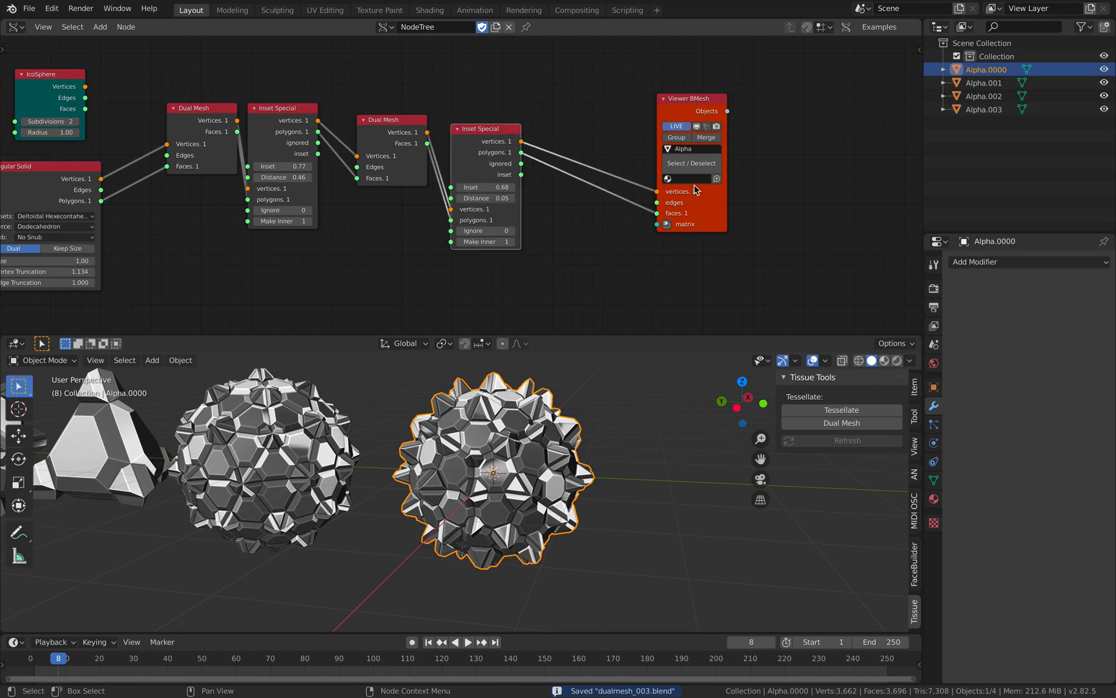
{"action": "key", "text": "shift+d"}
{"action": "left_click", "coordinate": [604, 105]}
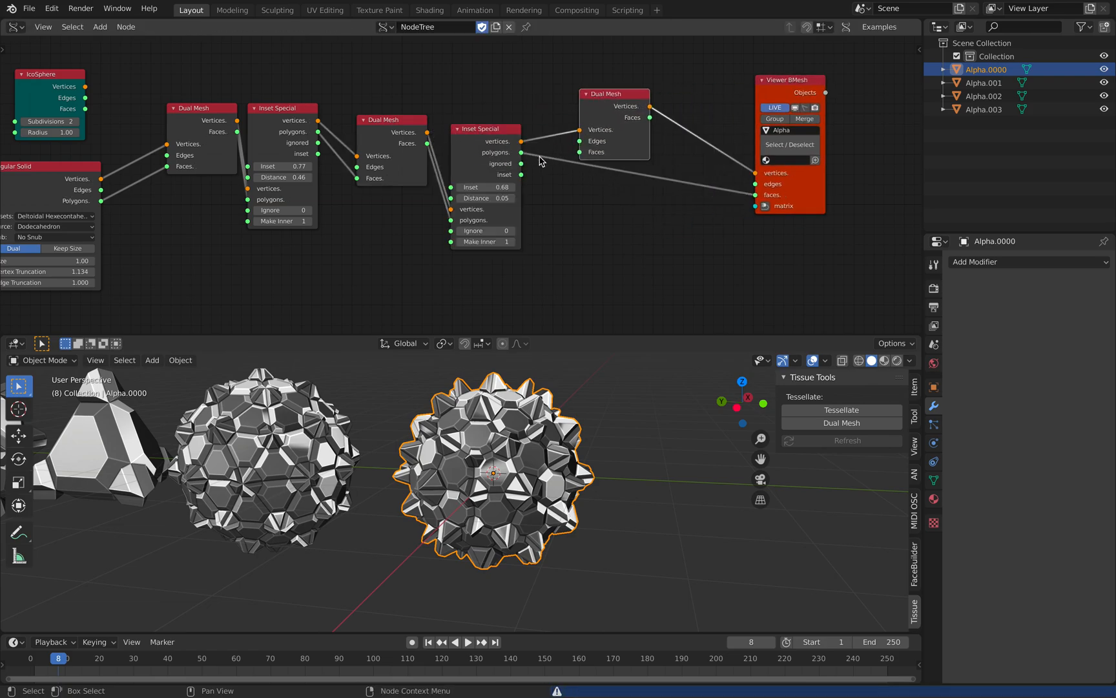
{"action": "left_click_drag", "start_coordinate": [580, 153], "coordinate": [580, 153]}
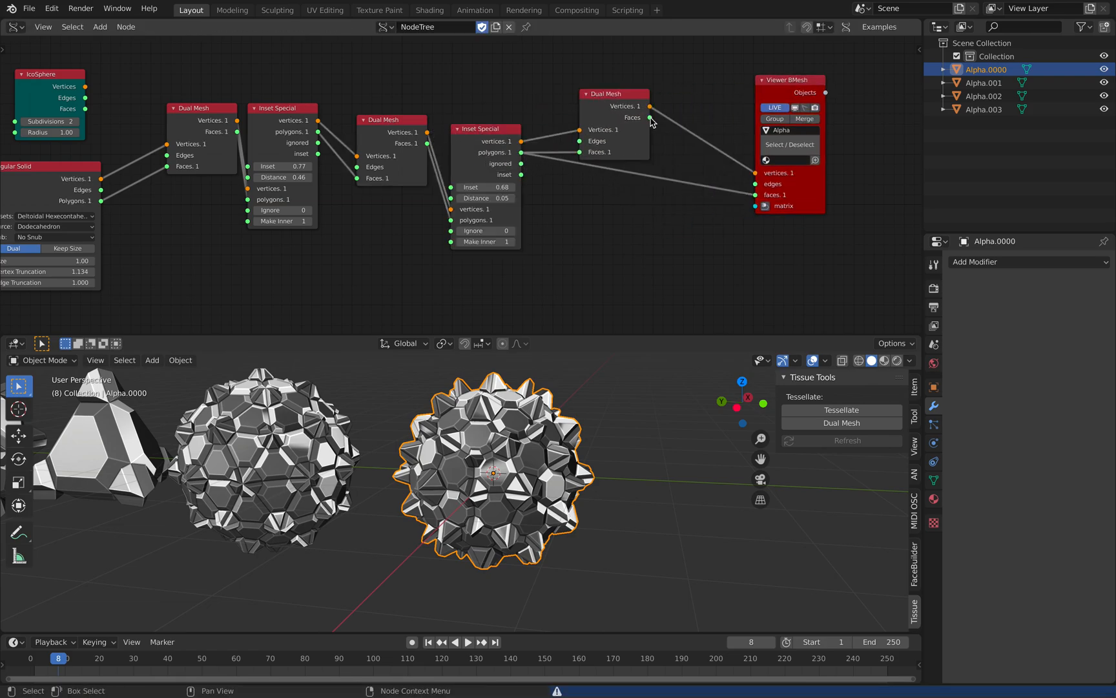
{"action": "left_click_drag", "start_coordinate": [762, 195], "coordinate": [761, 195]}
{"action": "left_click_drag", "start_coordinate": [587, 122], "coordinate": [569, 144]}
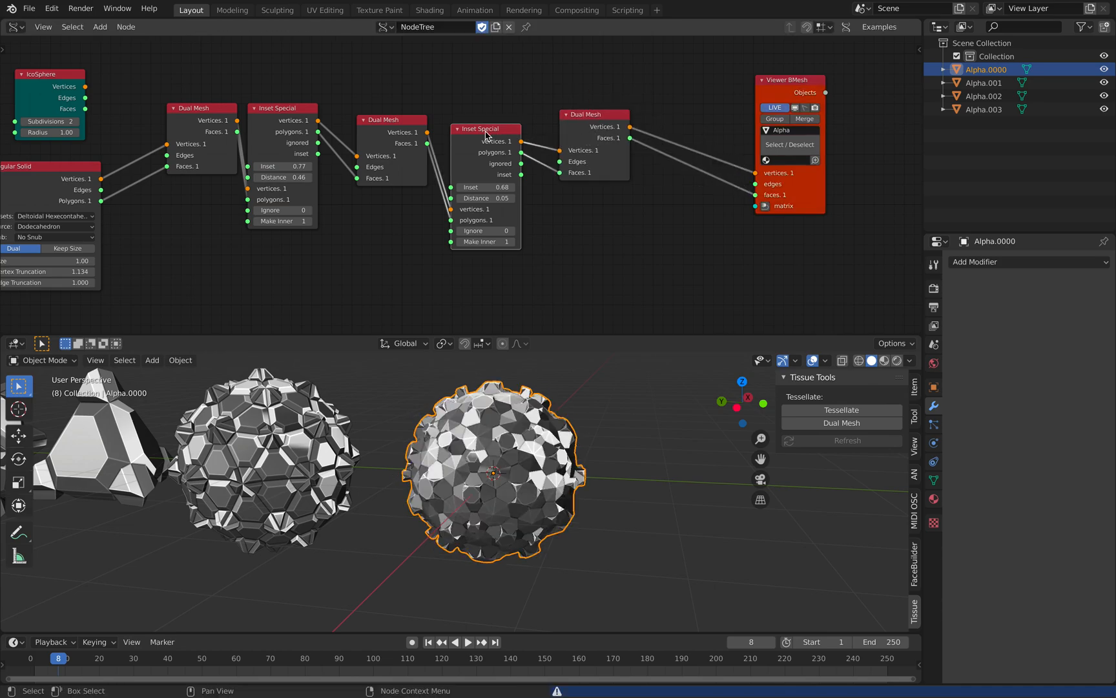
Step: Duplicate the Inset Special node and wire its vertices and polygons between the third Dual Mesh and the Viewer BMesh
{"action": "key", "text": "shift+d"}
{"action": "left_click", "coordinate": [650, 144]}
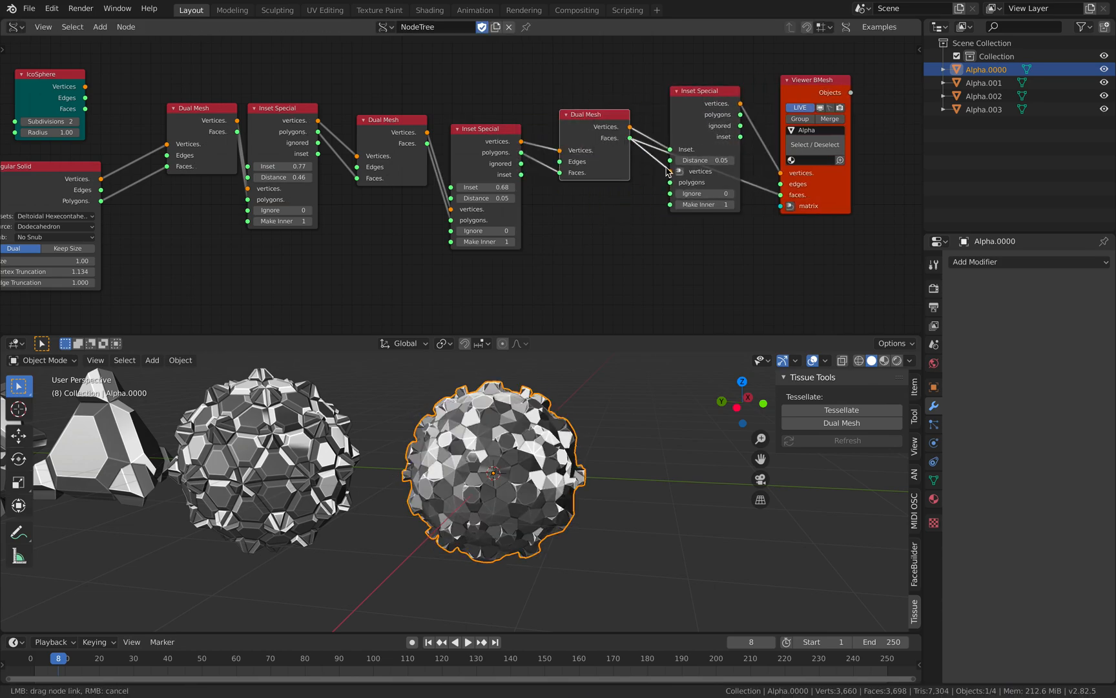
{"action": "left_click_drag", "start_coordinate": [655, 166], "coordinate": [657, 164]}
{"action": "left_click_drag", "start_coordinate": [669, 150], "coordinate": [669, 182]}
{"action": "left_click_drag", "start_coordinate": [780, 197], "coordinate": [781, 194]}
Step: Examine the finely detailed live mesh from several angles and duplicate it along the Y axis
{"action": "scroll", "coordinate": [591, 461], "scroll_direction": "up", "scroll_amount": 5}
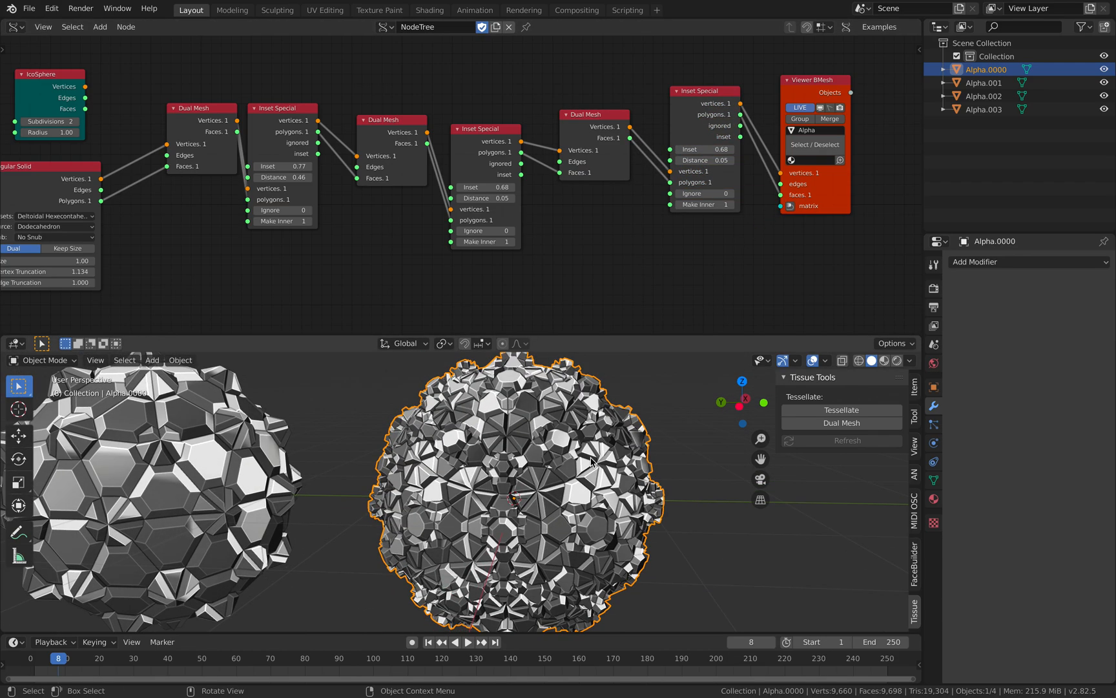
{"action": "scroll", "coordinate": [591, 461], "scroll_direction": "down", "scroll_amount": 4}
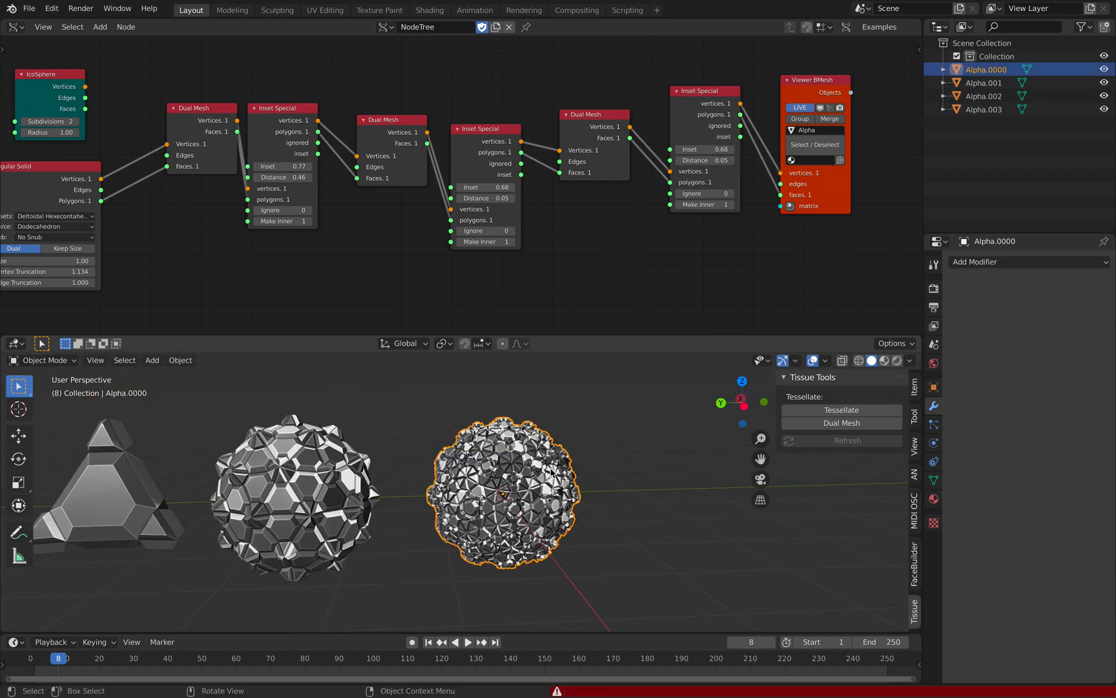
{"action": "middle_click_drag", "start_coordinate": [553, 472], "coordinate": [648, 453], "text": "shift"}
{"action": "scroll", "coordinate": [651, 452], "scroll_direction": "down", "scroll_amount": 1}
{"action": "key", "text": "shift+d"}
{"action": "key", "text": "y"}
{"action": "left_click", "coordinate": [444, 454]}
Step: Move the new copy farther along Y, rescale it to suit the row, and deselect everything
{"action": "scroll", "coordinate": [438, 457], "scroll_direction": "down", "scroll_amount": 4}
{"action": "middle_click_drag", "start_coordinate": [432, 461], "coordinate": [528, 463], "text": "shift"}
{"action": "key", "text": "g"}
{"action": "key", "text": "y"}
{"action": "left_click", "coordinate": [308, 470]}
{"action": "scroll", "coordinate": [306, 471], "scroll_direction": "up", "scroll_amount": 2}
{"action": "key", "text": "s"}
{"action": "left_click", "coordinate": [362, 474]}
{"action": "key", "text": "alt+a"}
Step: Look over the row of kept meshes and save the file
{"action": "scroll", "coordinate": [362, 473], "scroll_direction": "up", "scroll_amount": 3}
{"action": "middle_click_drag", "start_coordinate": [362, 473], "coordinate": [544, 447], "text": "shift"}
{"action": "middle_click_drag", "start_coordinate": [544, 447], "coordinate": [426, 466]}
{"action": "scroll", "coordinate": [586, 445], "scroll_direction": "down", "scroll_amount": 2}
{"action": "key", "text": "ctrl+s"}
Step: Select the live mesh, examine it up close, and save the file
{"action": "scroll", "coordinate": [595, 470], "scroll_direction": "up", "scroll_amount": 1}
{"action": "middle_click_drag", "start_coordinate": [594, 470], "coordinate": [388, 473], "text": "shift"}
{"action": "scroll", "coordinate": [388, 473], "scroll_direction": "up", "scroll_amount": 3}
{"action": "left_click", "coordinate": [551, 481]}
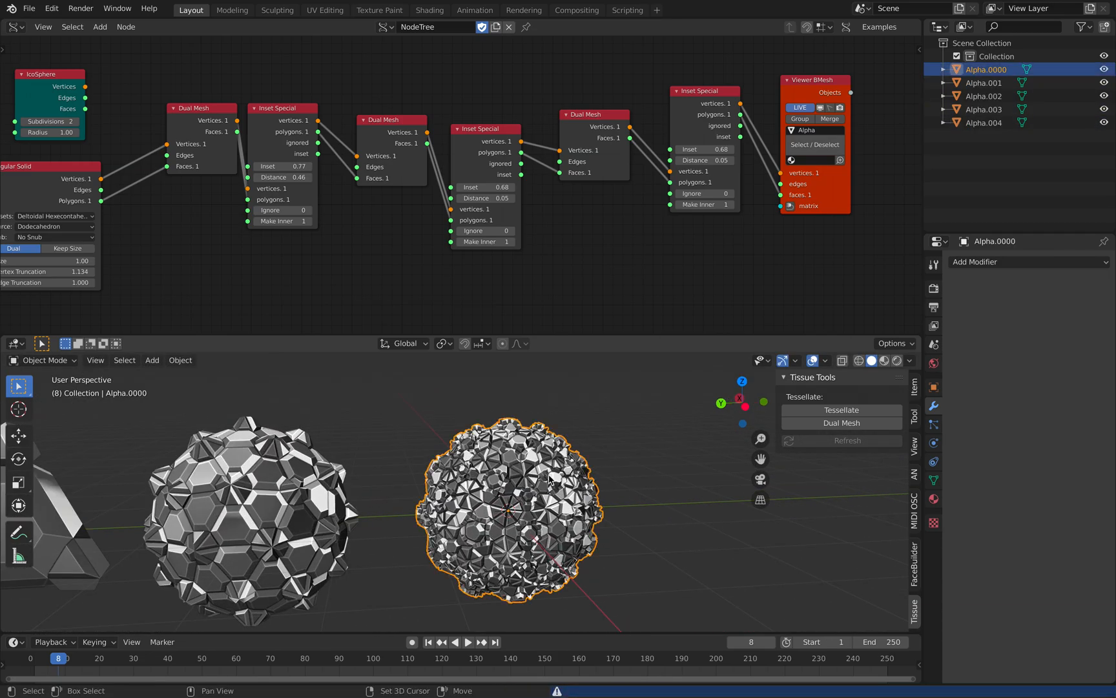
{"action": "middle_click_drag", "start_coordinate": [550, 481], "coordinate": [496, 444], "text": "shift"}
{"action": "scroll", "coordinate": [496, 444], "scroll_direction": "up", "scroll_amount": 2}
{"action": "middle_click_drag", "start_coordinate": [497, 443], "coordinate": [466, 444]}
{"action": "key", "text": "ctrl+s"}
{"action": "scroll", "coordinate": [466, 444], "scroll_direction": "up", "scroll_amount": 1}
Step: Move the IcoSphere and Regular Solid nodes higher in the node tree to tidy the layout
{"action": "middle_click_drag", "start_coordinate": [214, 155], "coordinate": [283, 153]}
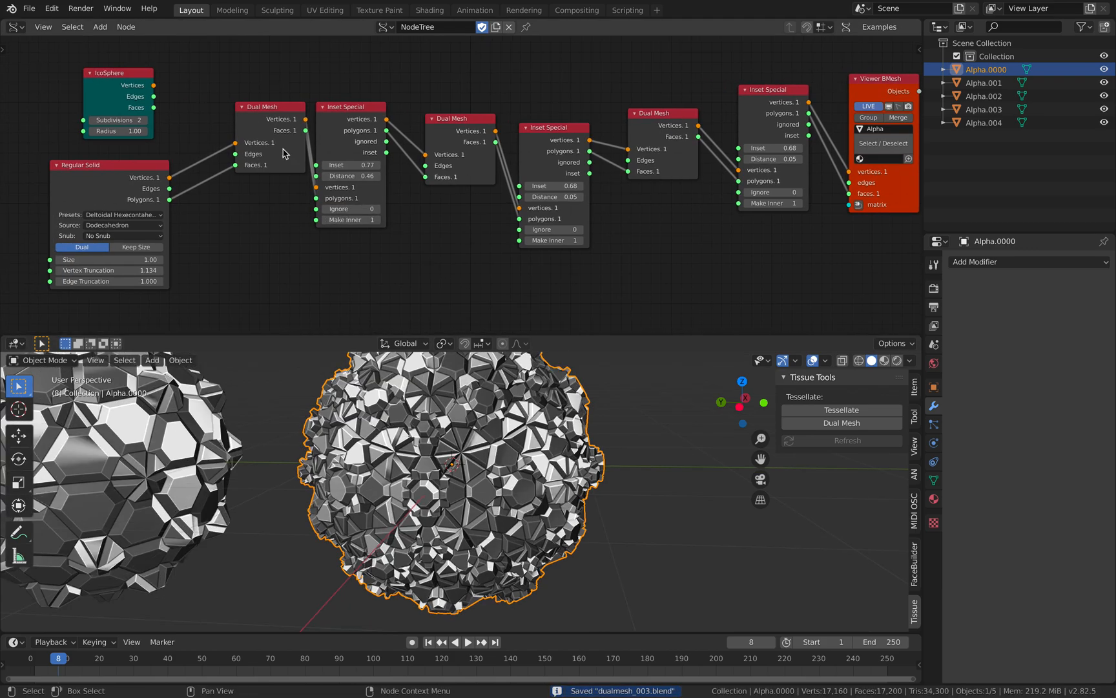
{"action": "scroll", "coordinate": [522, 176], "scroll_direction": "down", "scroll_amount": 1}
{"action": "left_click_drag", "start_coordinate": [132, 79], "coordinate": [133, 44]}
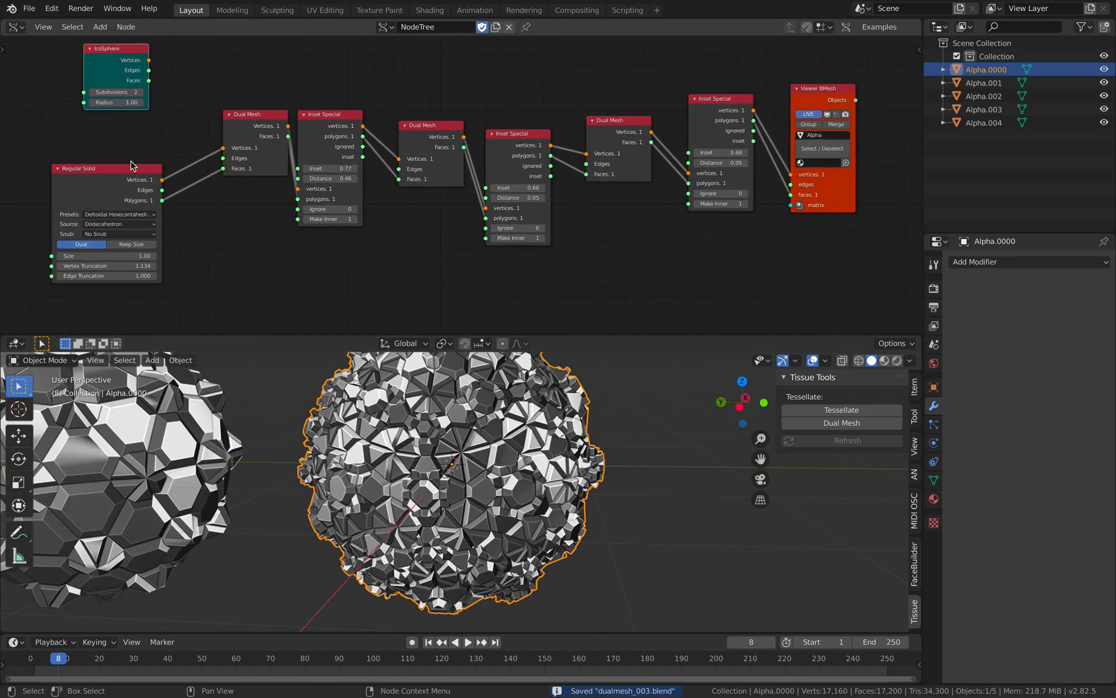
{"action": "left_click_drag", "start_coordinate": [107, 168], "coordinate": [117, 147]}
Step: Add a Mirror modifier to the live mesh and enable its X, Y and Z axes
{"action": "scroll", "coordinate": [568, 497], "scroll_direction": "down", "scroll_amount": 2}
{"action": "left_click", "coordinate": [568, 493]}
{"action": "left_click", "coordinate": [548, 458]}
{"action": "middle_click_drag", "start_coordinate": [615, 437], "coordinate": [619, 445]}
{"action": "left_click", "coordinate": [1020, 265]}
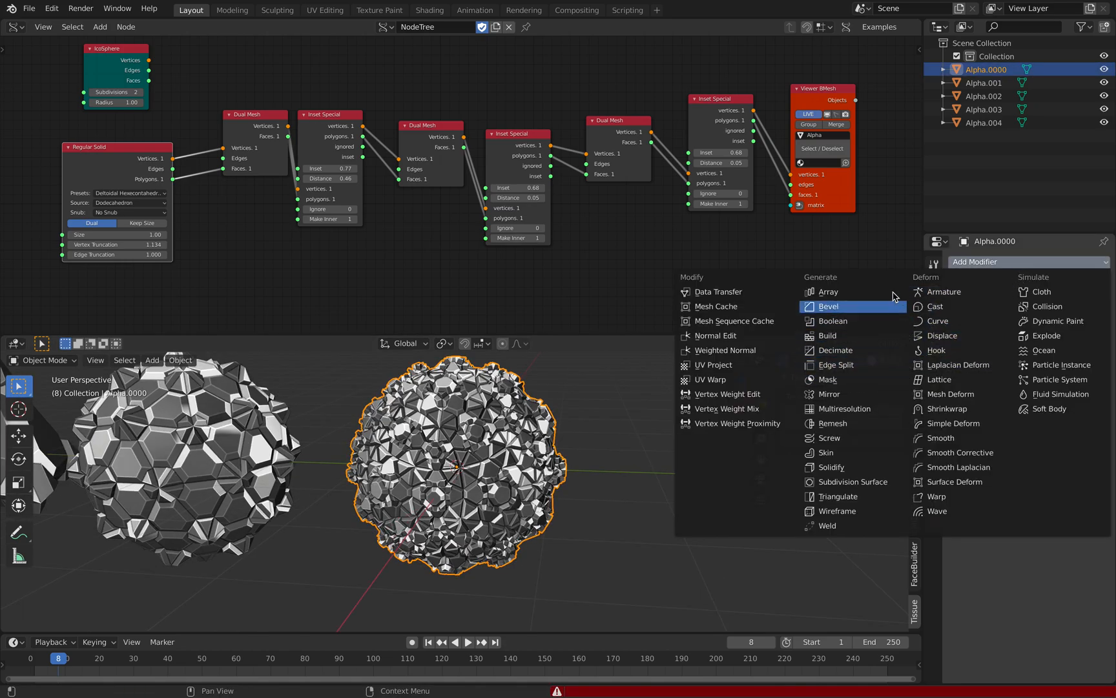
{"action": "left_click", "coordinate": [865, 394]}
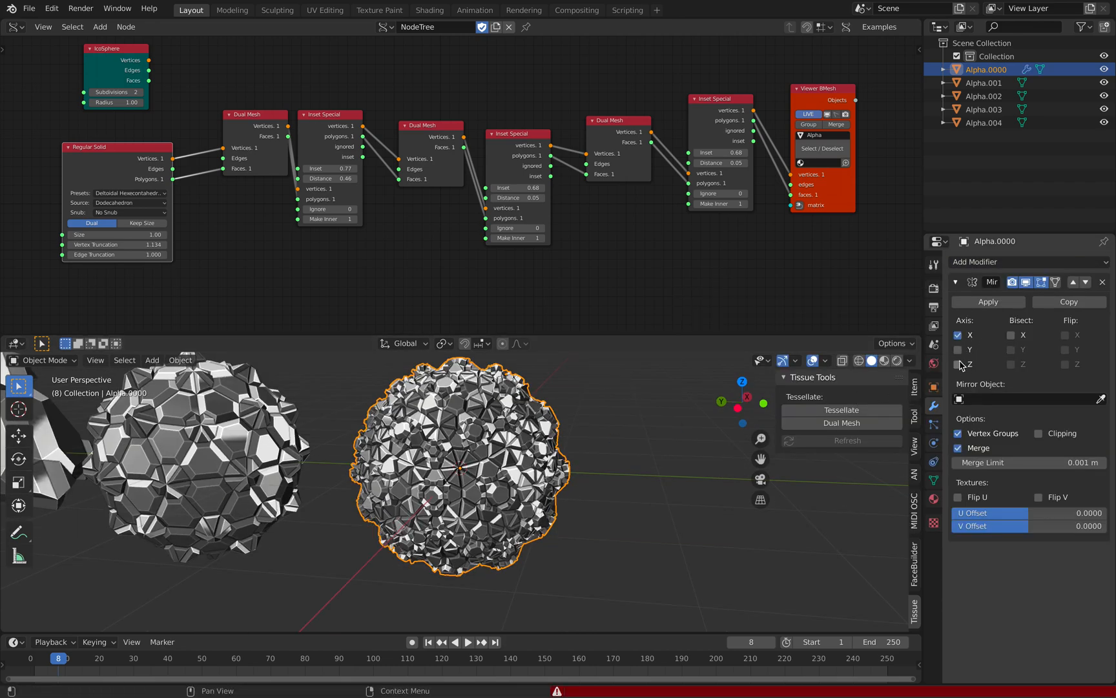
Step: Move the Viewer BMesh node away from the last Inset Special node to make room between them
{"action": "middle_click_drag", "start_coordinate": [642, 286], "coordinate": [535, 275]}
{"action": "left_click_drag", "start_coordinate": [724, 190], "coordinate": [890, 125]}
{"action": "key", "text": "shift+a"}
{"action": "mouse_move", "coordinate": [741, 205]}
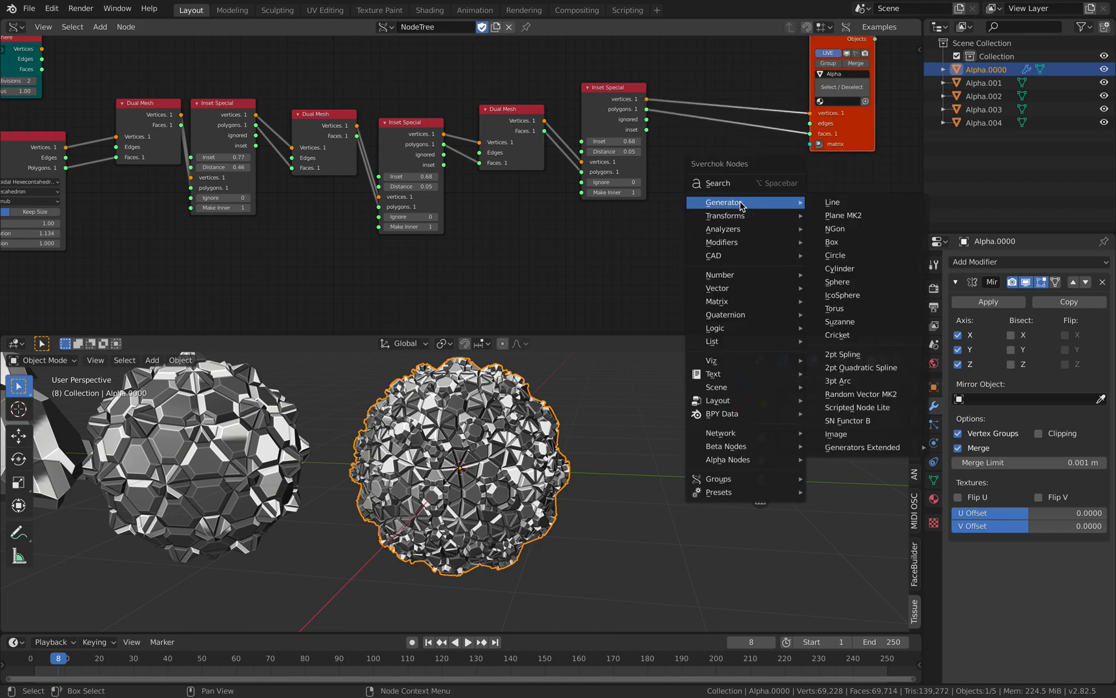
{"action": "left_click_drag", "start_coordinate": [845, 139], "coordinate": [828, 184]}
Step: Add a Matrix Apply (verts) node on the vertices link between the last Inset Special and Viewer BMesh nodes
{"action": "key", "text": "shift+a"}
{"action": "mouse_move", "coordinate": [715, 203]}
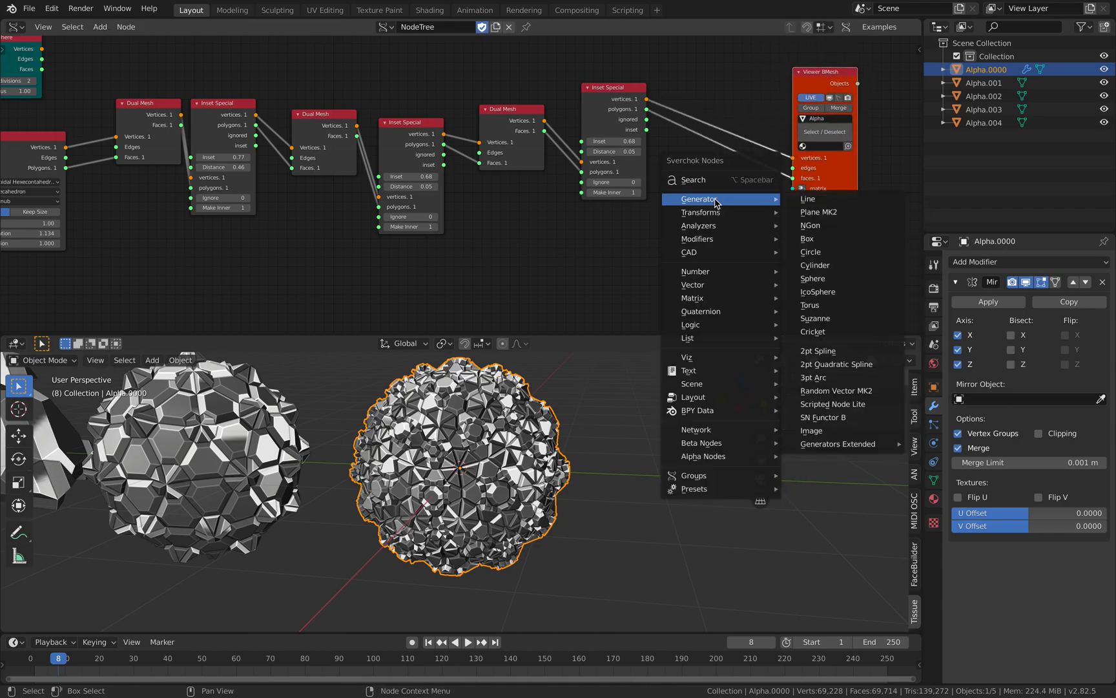
{"action": "left_click", "coordinate": [705, 179]}
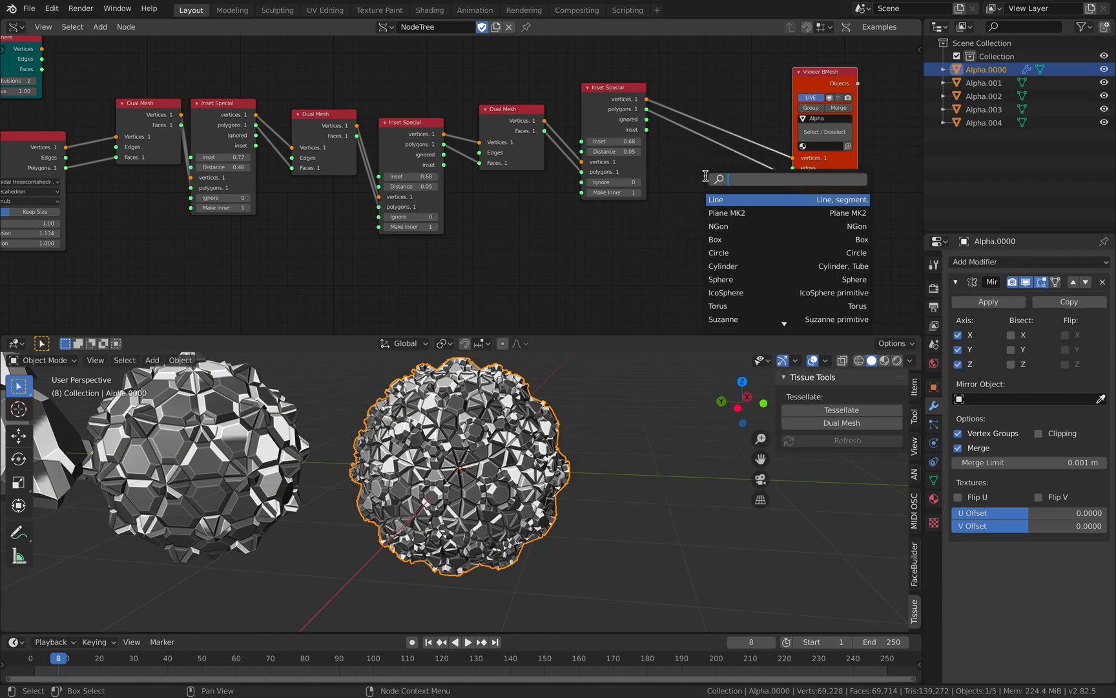
{"action": "type", "text": "mov"}
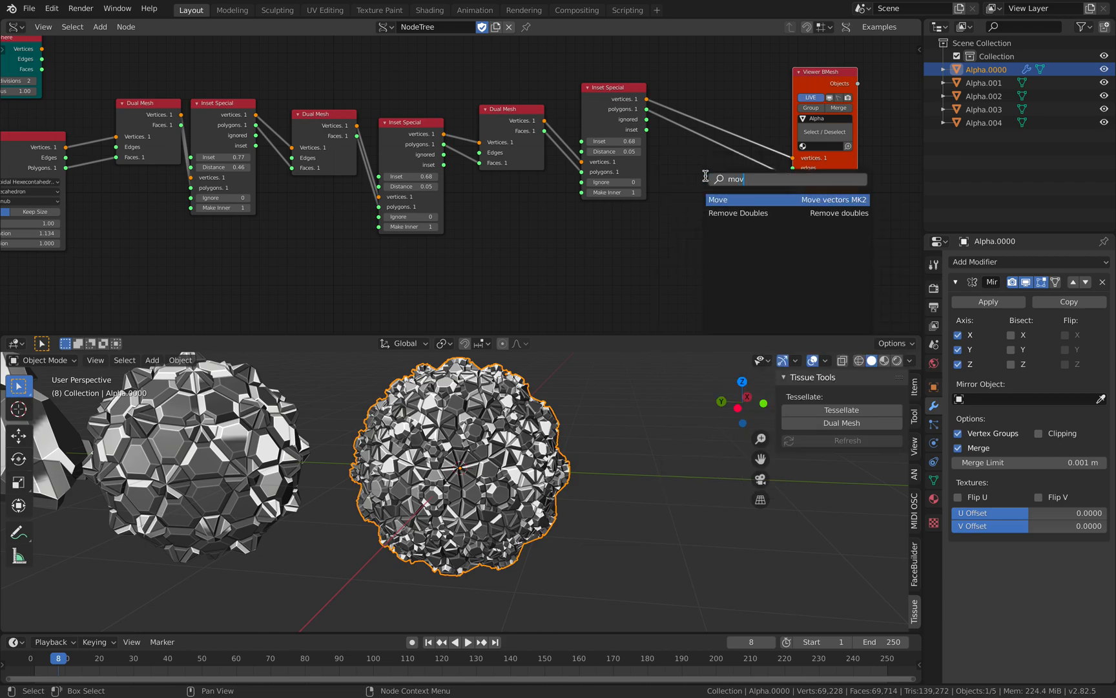
{"action": "key", "text": "BackSpace"}
{"action": "key", "text": "BackSpace"}
{"action": "key", "text": "BackSpace"}
{"action": "type", "text": "appl"}
{"action": "key", "text": "Up"}
{"action": "key", "text": "Up"}
{"action": "key", "text": "Up"}
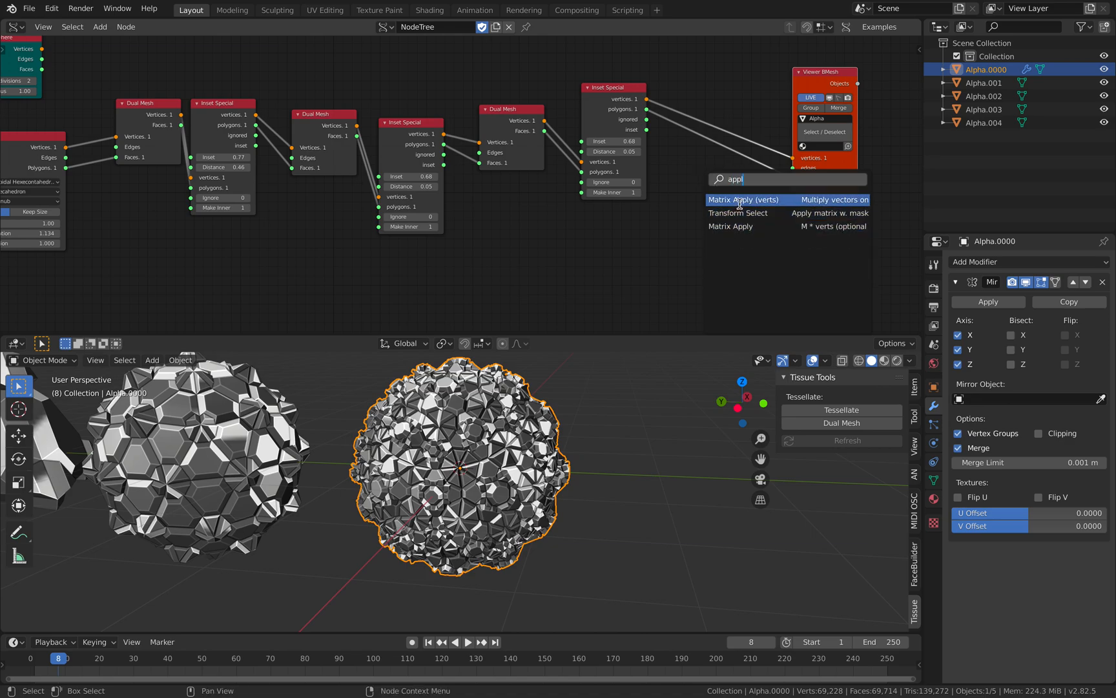
{"action": "key", "text": "Return"}
{"action": "left_click", "coordinate": [693, 96]}
Step: Connect a Matrix In node to the Matrixes input of Matrix Apply and space out the nodes around the viewer
{"action": "left_click_drag", "start_coordinate": [814, 83], "coordinate": [849, 37]}
{"action": "middle_click_drag", "start_coordinate": [717, 117], "coordinate": [615, 196]}
{"action": "left_click_drag", "start_coordinate": [632, 186], "coordinate": [664, 118]}
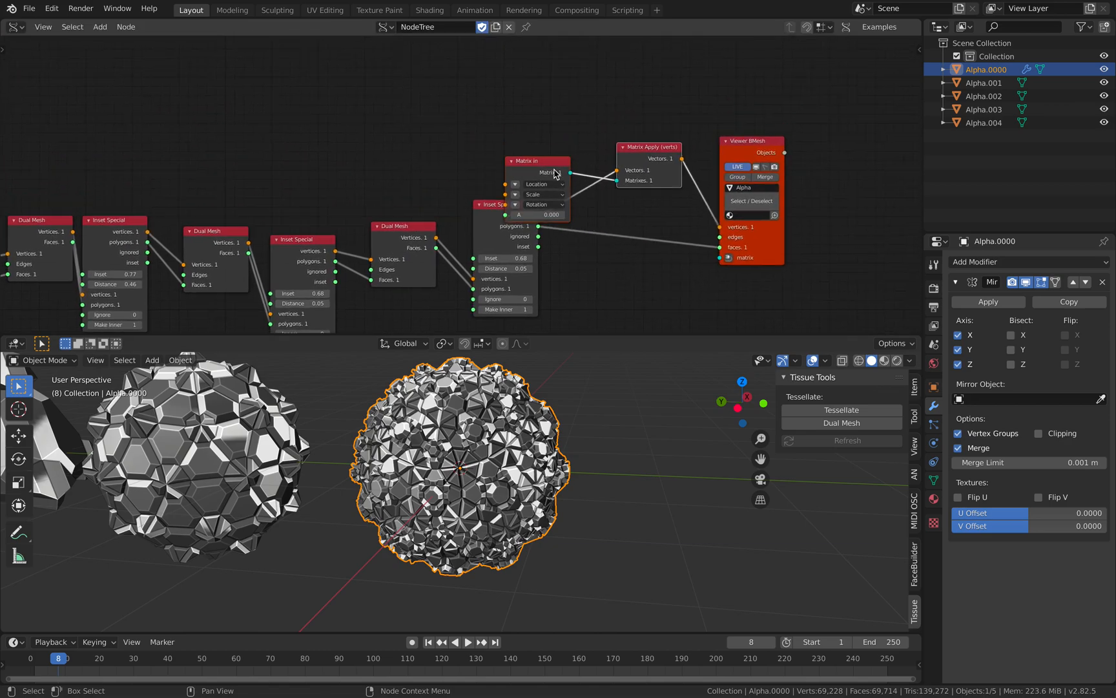
{"action": "left_click_drag", "start_coordinate": [545, 160], "coordinate": [525, 93]}
{"action": "left_click", "coordinate": [561, 103]}
{"action": "middle_click_drag", "start_coordinate": [524, 111], "coordinate": [524, 146]}
{"action": "scroll", "coordinate": [524, 145], "scroll_direction": "up", "scroll_amount": 1}
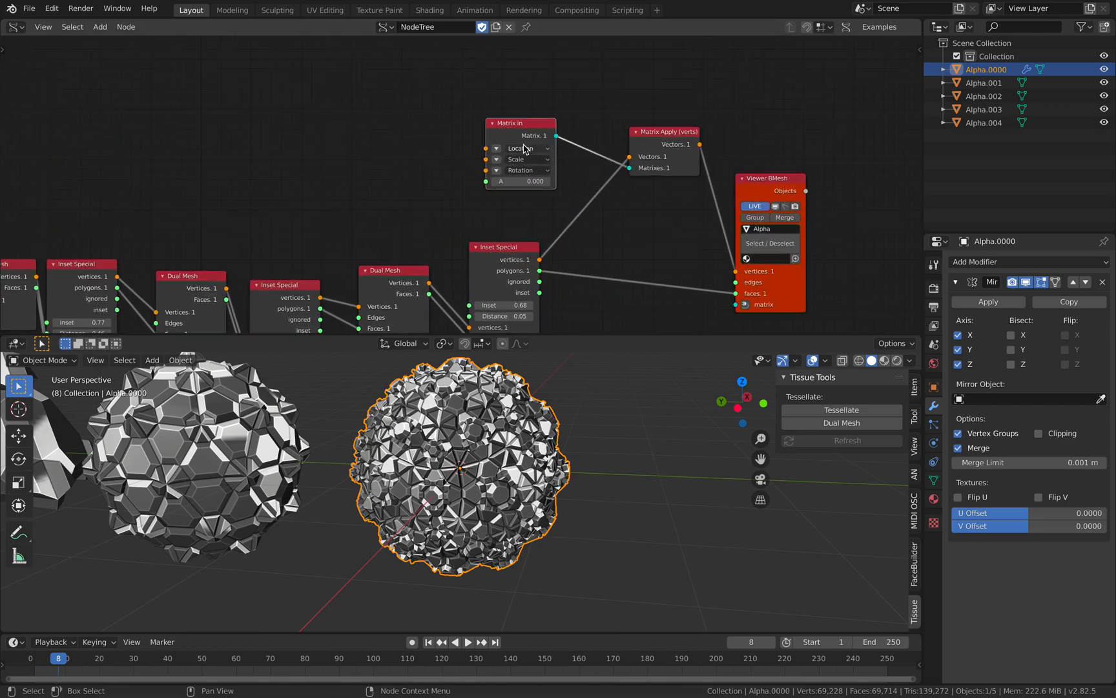
Step: Expand the location of the Matrix In node and set it to X 0.432, Y 0.312 and Z 0.348
{"action": "left_click", "coordinate": [498, 149]}
{"action": "left_click_drag", "start_coordinate": [525, 150], "coordinate": [553, 149]}
{"action": "middle_click_drag", "start_coordinate": [620, 396], "coordinate": [504, 415]}
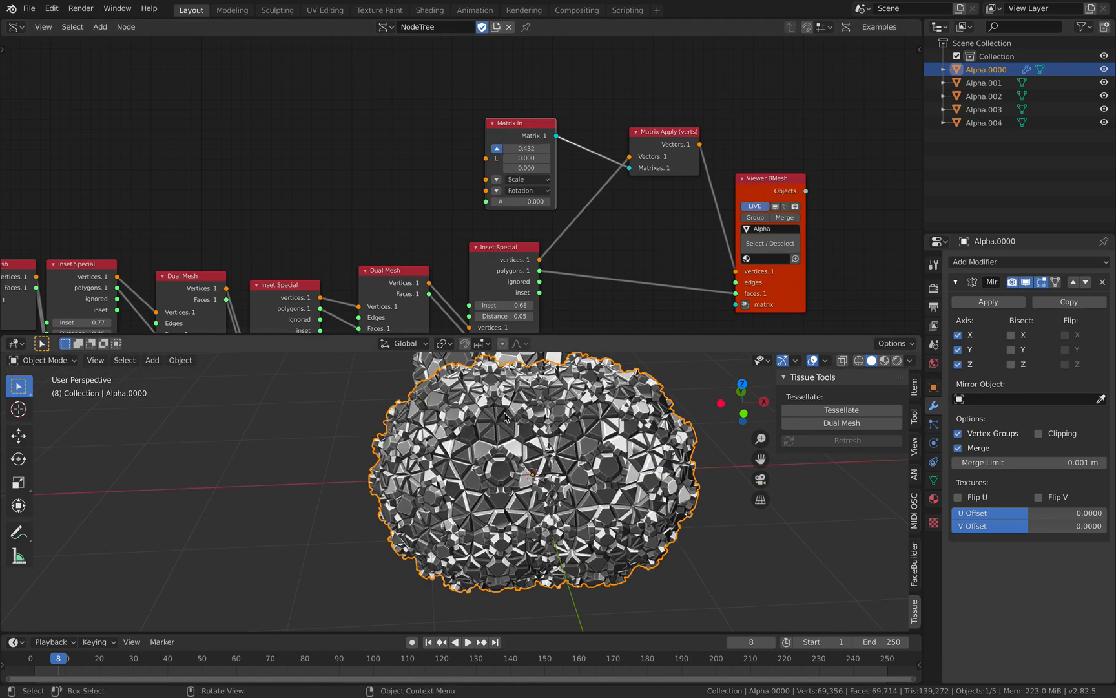
{"action": "left_click_drag", "start_coordinate": [527, 157], "coordinate": [544, 158]}
{"action": "middle_click_drag", "start_coordinate": [489, 403], "coordinate": [640, 440]}
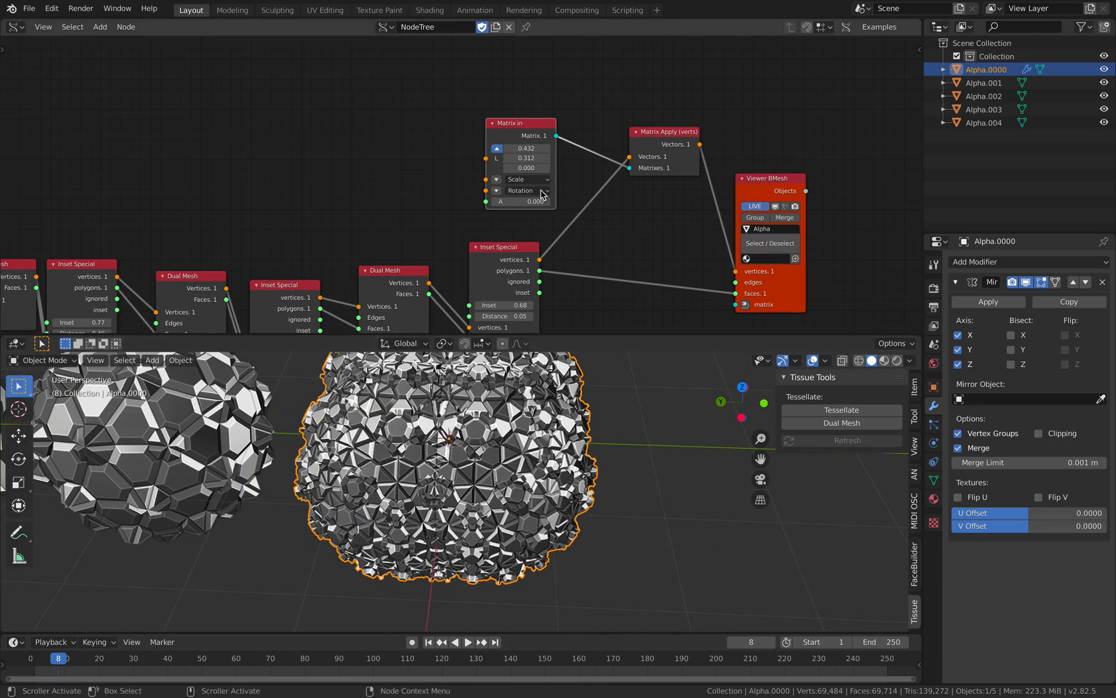
{"action": "left_click_drag", "start_coordinate": [526, 168], "coordinate": [547, 168]}
{"action": "middle_click_drag", "start_coordinate": [527, 249], "coordinate": [524, 221]}
{"action": "middle_click_drag", "start_coordinate": [662, 507], "coordinate": [681, 456]}
{"action": "left_click", "coordinate": [682, 456]}
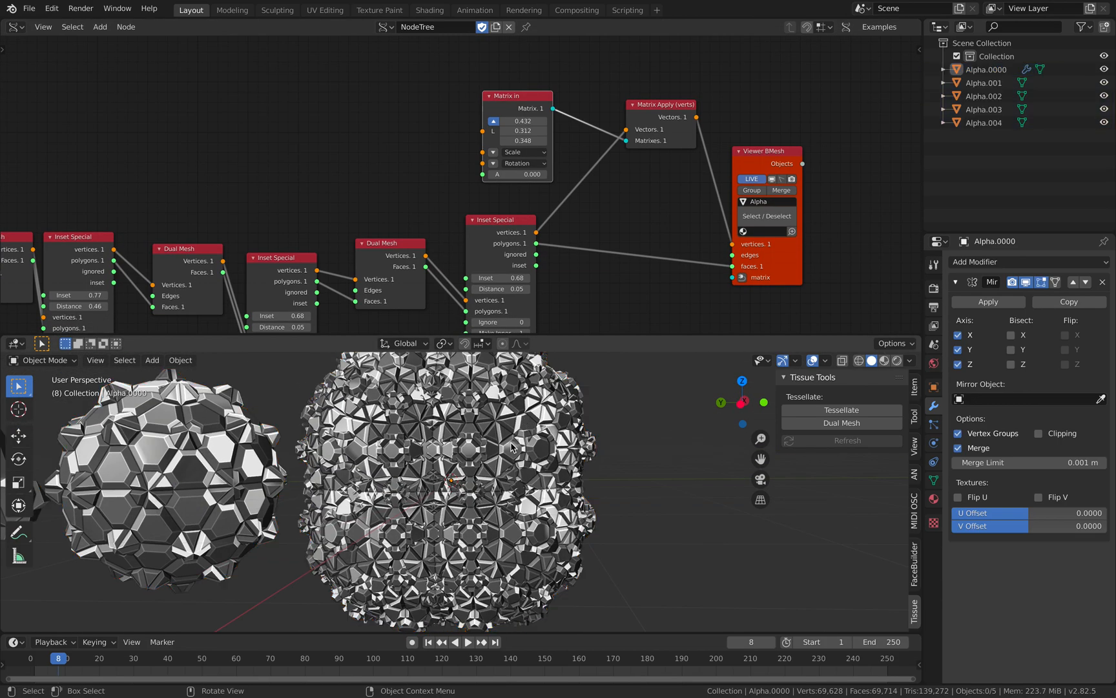
Step: Duplicate the live mirrored mesh and move the copy along Y to the far end of the row
{"action": "scroll", "coordinate": [678, 456], "scroll_direction": "down", "scroll_amount": 2}
{"action": "middle_click_drag", "start_coordinate": [591, 445], "coordinate": [615, 517]}
{"action": "scroll", "coordinate": [513, 478], "scroll_direction": "down", "scroll_amount": 2}
{"action": "left_click", "coordinate": [515, 479]}
{"action": "scroll", "coordinate": [515, 479], "scroll_direction": "down", "scroll_amount": 3}
{"action": "key", "text": "shift+d"}
{"action": "key", "text": "y"}
{"action": "left_click", "coordinate": [259, 427]}
Step: Resize the new mirrored copy and save the file
{"action": "middle_click_drag", "start_coordinate": [471, 486], "coordinate": [500, 477]}
{"action": "key", "text": "s"}
{"action": "left_click", "coordinate": [521, 486]}
{"action": "scroll", "coordinate": [501, 476], "scroll_direction": "up", "scroll_amount": 7}
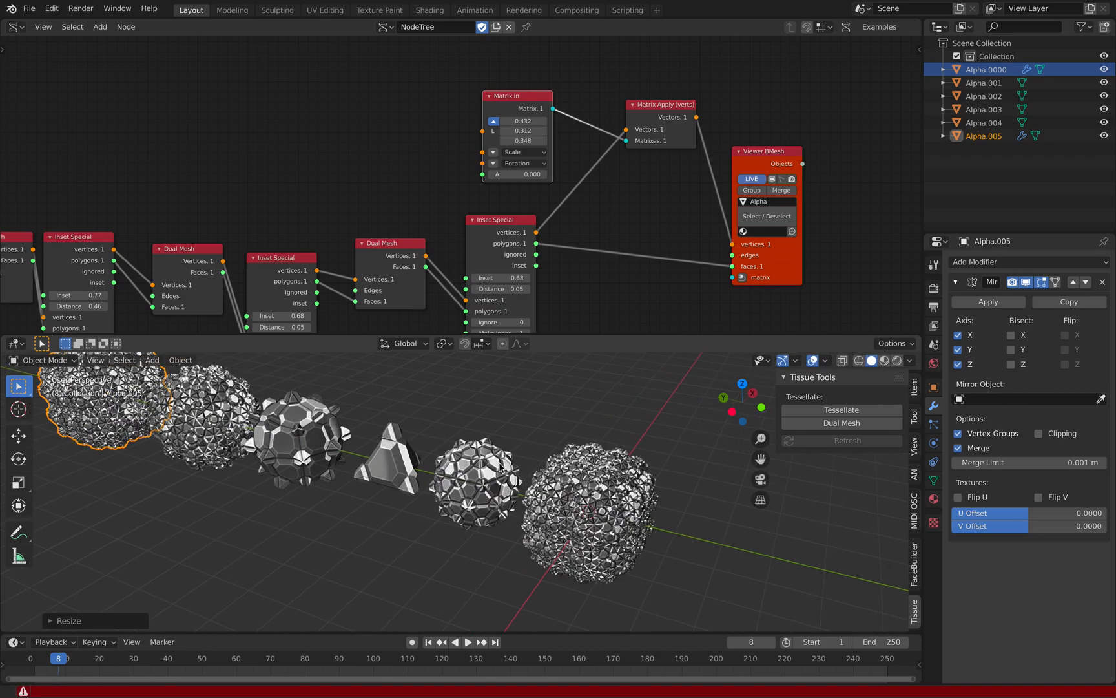
{"action": "key", "text": "ctrl+s"}
Step: Expand the Matrix In rotation, set its angle to 10.68, and set the Z location to 0.408
{"action": "middle_click_drag", "start_coordinate": [554, 328], "coordinate": [500, 295]}
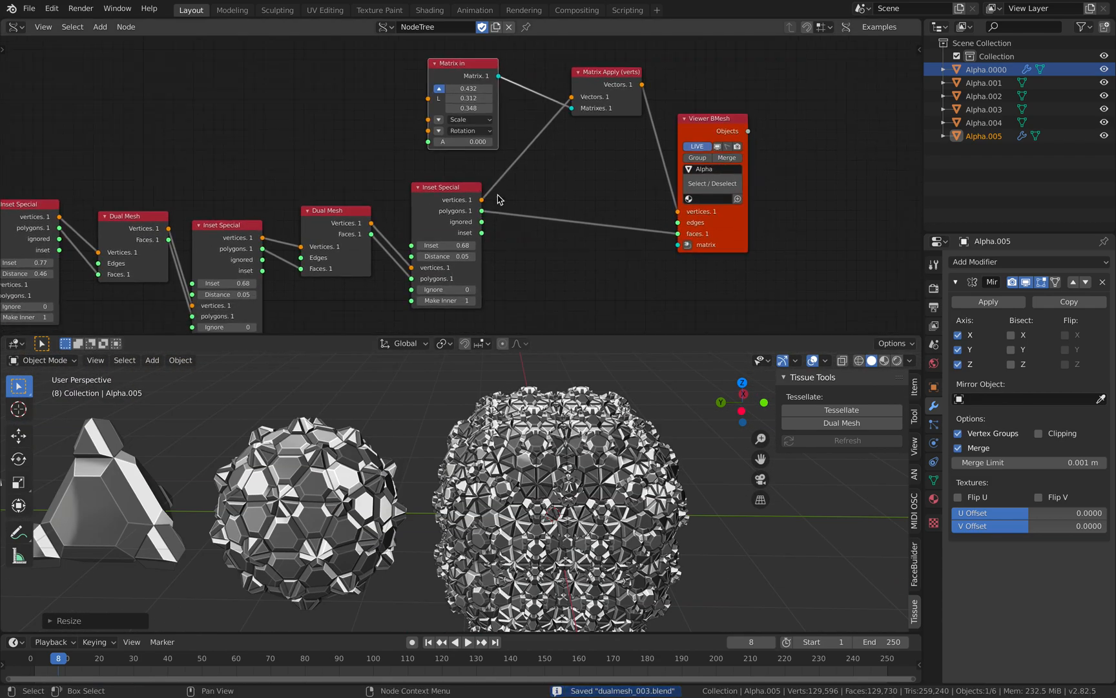
{"action": "left_click", "coordinate": [440, 131]}
{"action": "left_click_drag", "start_coordinate": [457, 57], "coordinate": [453, 45]}
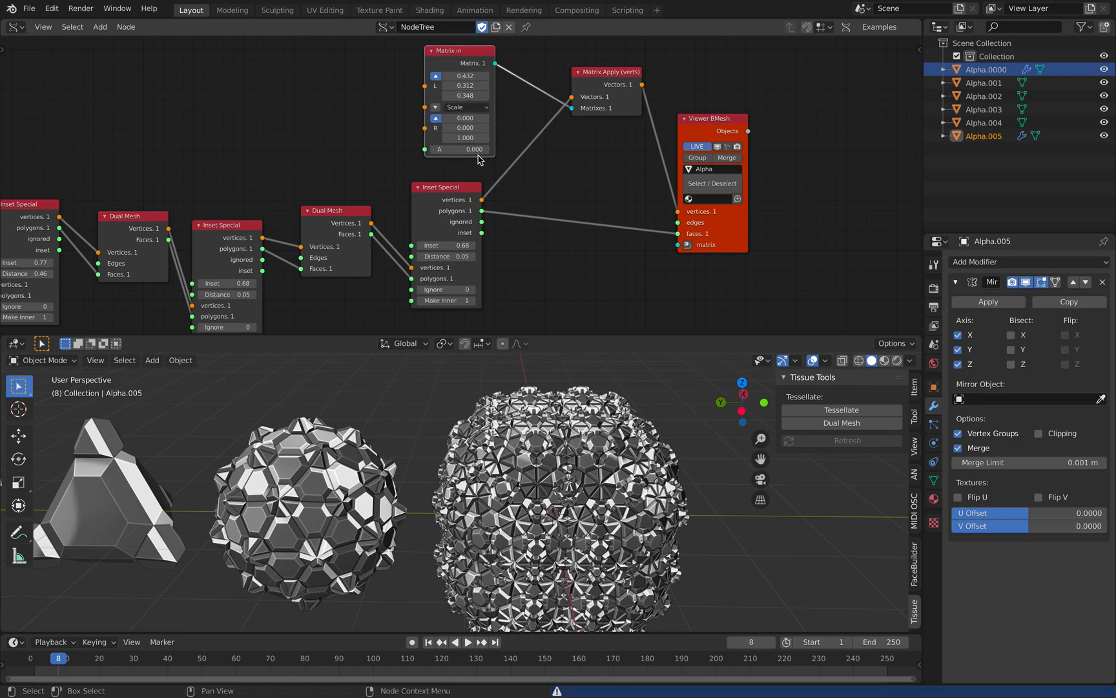
{"action": "left_click_drag", "start_coordinate": [474, 148], "coordinate": [474, 148]}
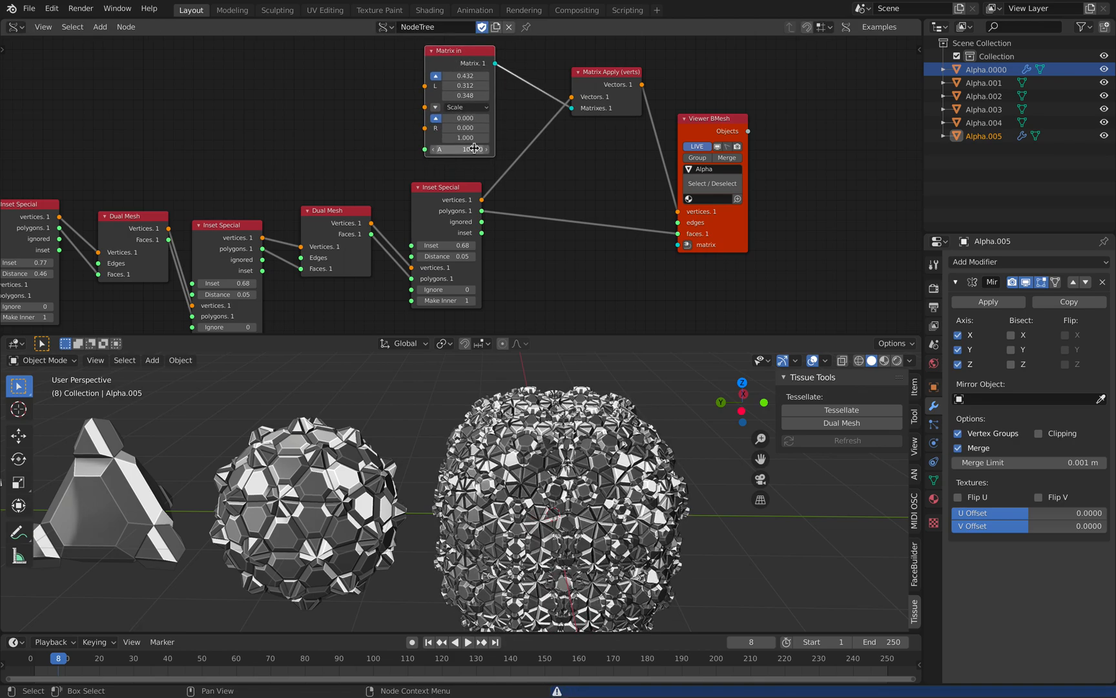
{"action": "left_click_drag", "start_coordinate": [465, 95], "coordinate": [476, 125]}
Step: Expand the Matrix In scale, set Y to 1.12 and Z to 0.76, and set the rotation angle to 27.9
{"action": "left_click", "coordinate": [436, 107]}
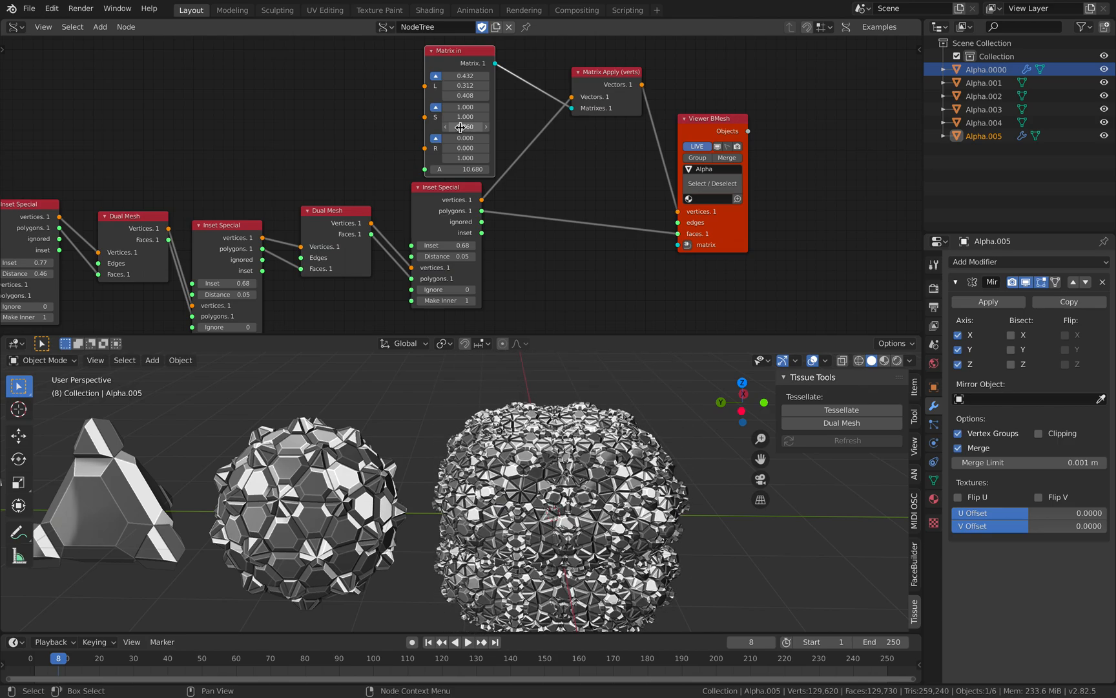
{"action": "mouse_move", "coordinate": [465, 117]}
{"action": "left_mouse_down"}
{"action": "mouse_move", "coordinate": [484, 116]}
{"action": "mouse_move", "coordinate": [471, 117]}
{"action": "left_mouse_up"}
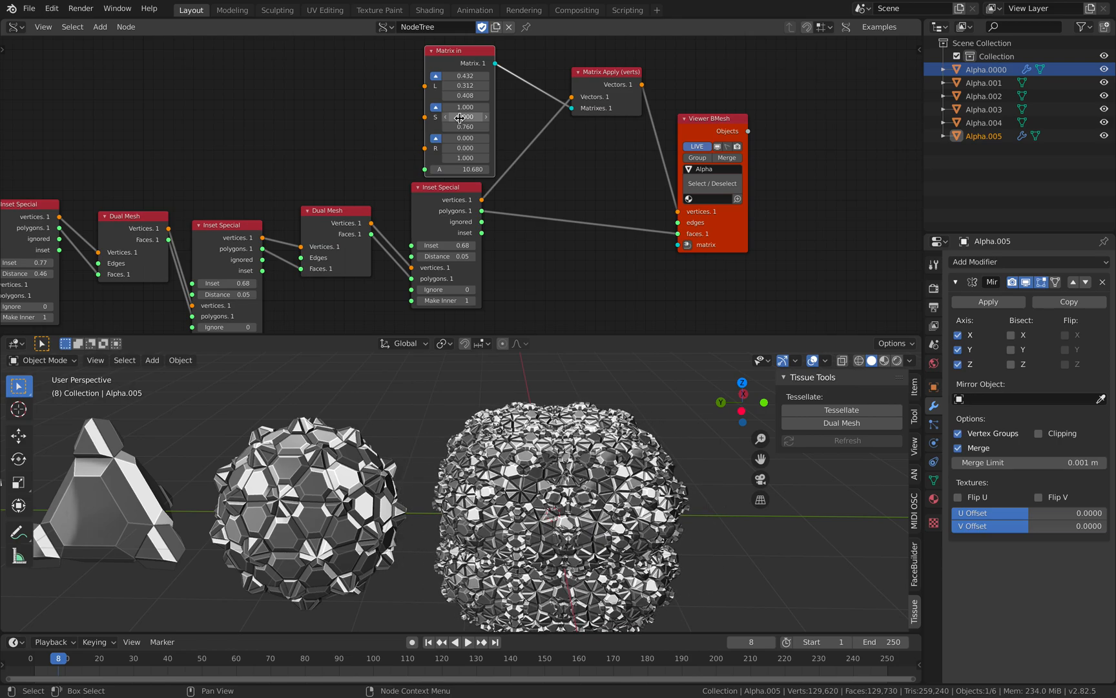
{"action": "left_click_drag", "start_coordinate": [465, 117], "coordinate": [473, 117]}
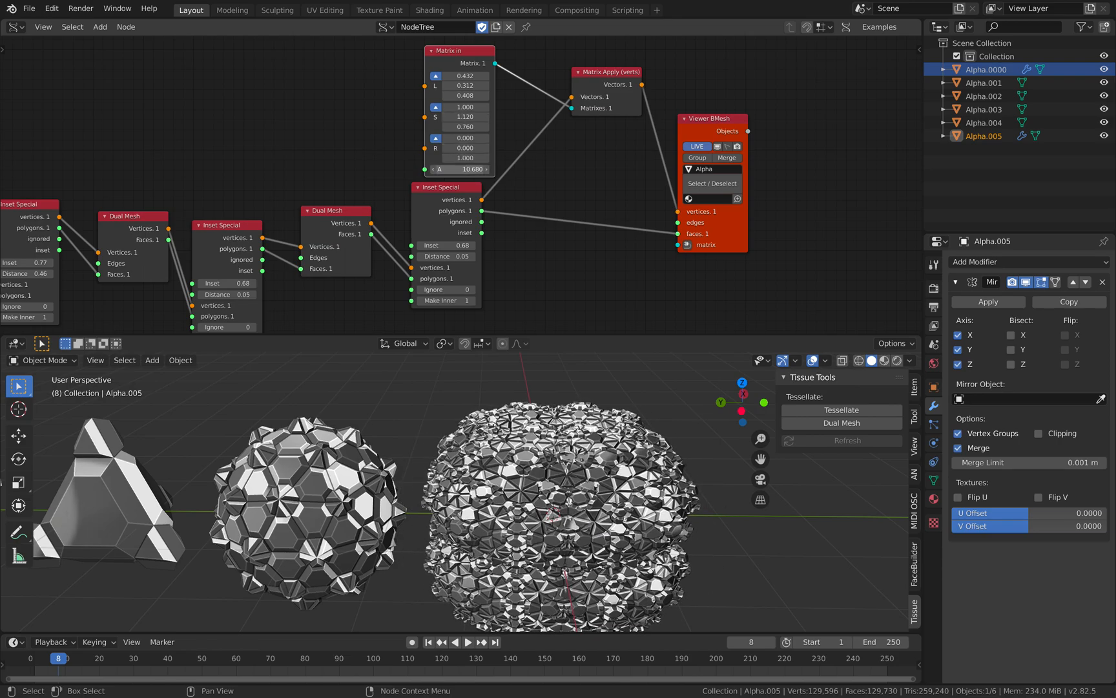
{"action": "left_click_drag", "start_coordinate": [455, 169], "coordinate": [457, 169]}
Step: Save the file and widen the outliner and properties area
{"action": "middle_click_drag", "start_coordinate": [517, 433], "coordinate": [579, 506]}
{"action": "scroll", "coordinate": [527, 428], "scroll_direction": "up", "scroll_amount": 3}
{"action": "key", "text": "ctrl+s"}
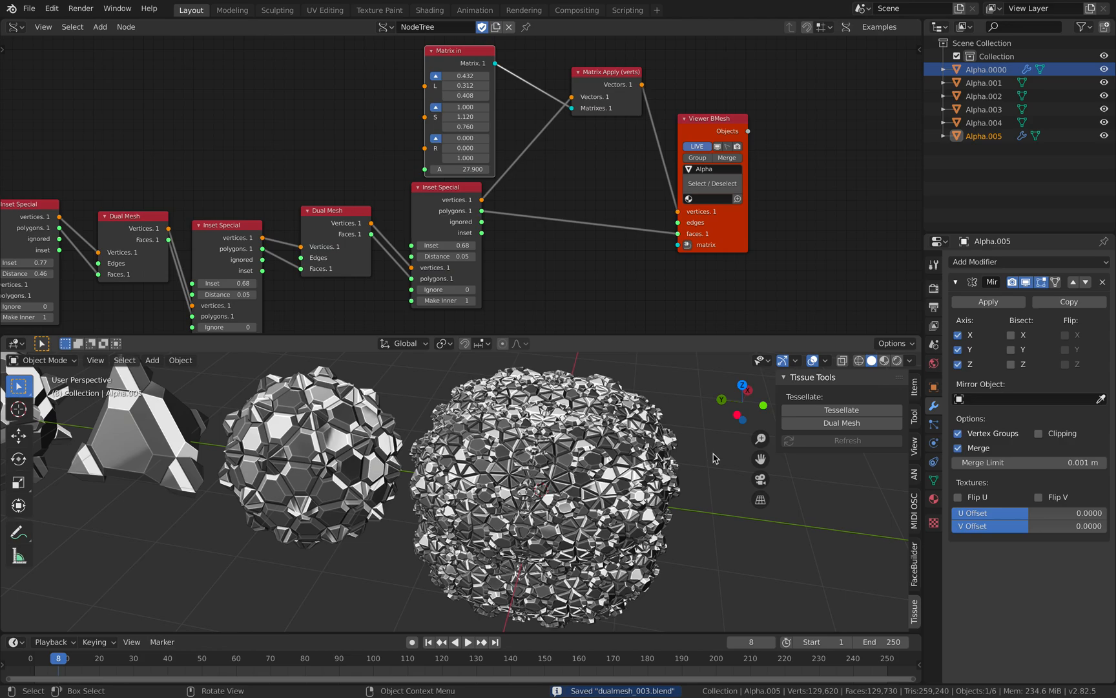
{"action": "scroll", "coordinate": [685, 481], "scroll_direction": "down", "scroll_amount": 2}
{"action": "middle_click_drag", "start_coordinate": [673, 493], "coordinate": [678, 518]}
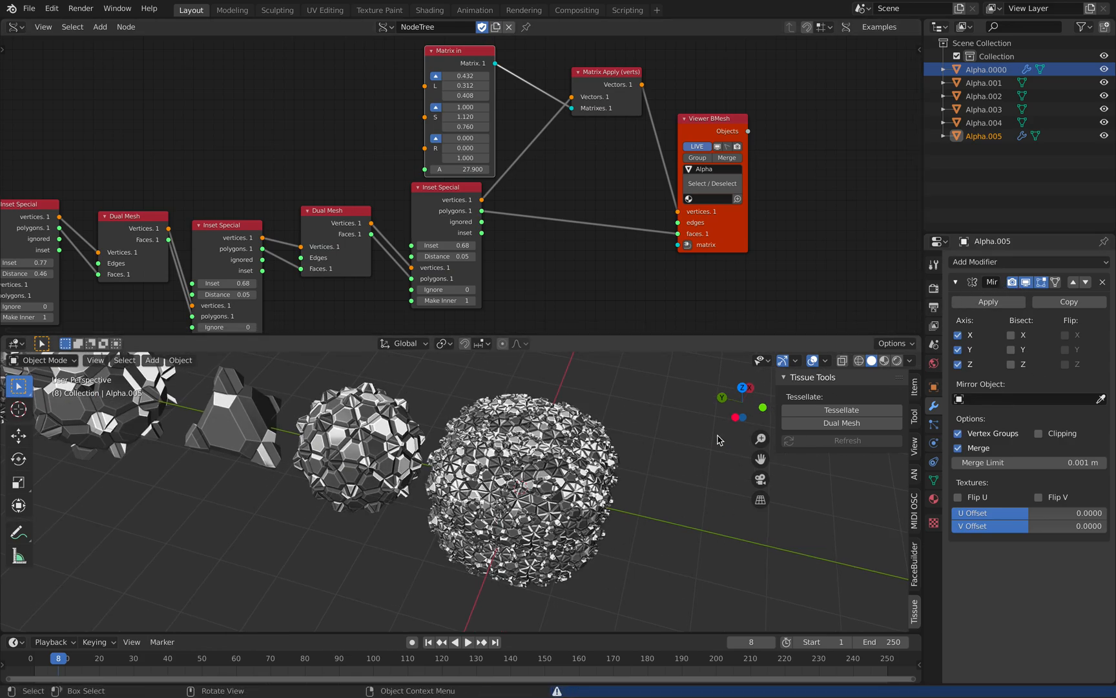
{"action": "left_click_drag", "start_coordinate": [923, 199], "coordinate": [892, 199]}
{"action": "middle_click_drag", "start_coordinate": [763, 491], "coordinate": [710, 420]}
{"action": "scroll", "coordinate": [512, 256], "scroll_direction": "up", "scroll_amount": 1}
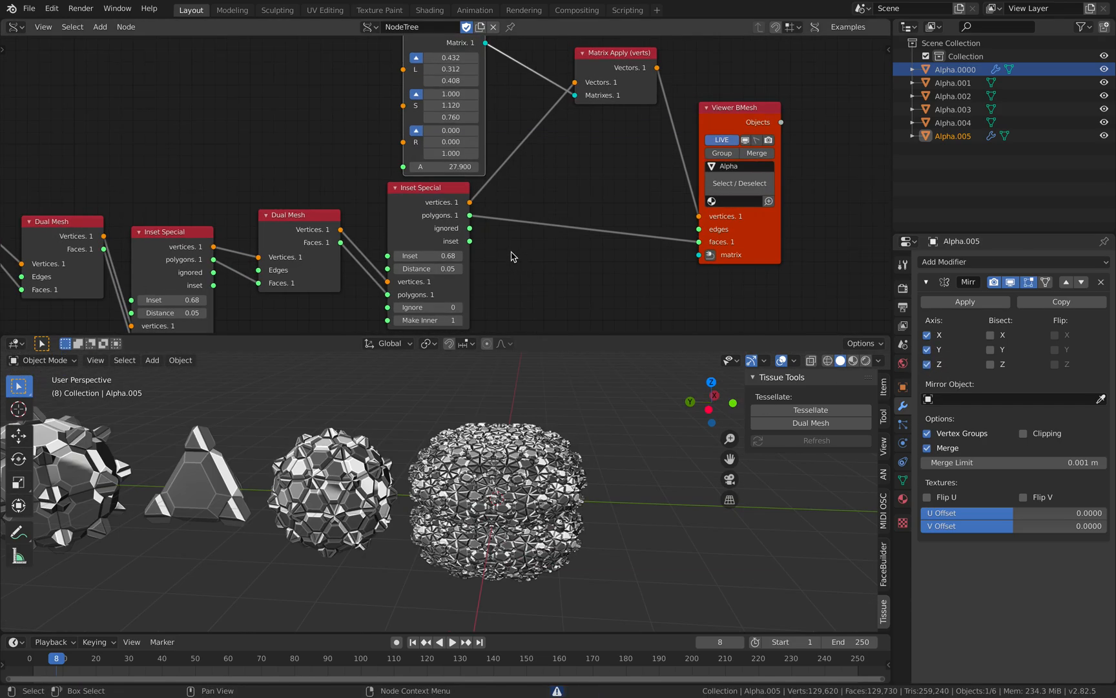
Step: Set the Matrix In Y scale to 2.56 and the rotation angle to 48.9
{"action": "mouse_move", "coordinate": [462, 105]}
{"action": "left_mouse_down"}
{"action": "mouse_move", "coordinate": [548, 105]}
{"action": "mouse_move", "coordinate": [483, 105]}
{"action": "left_mouse_up"}
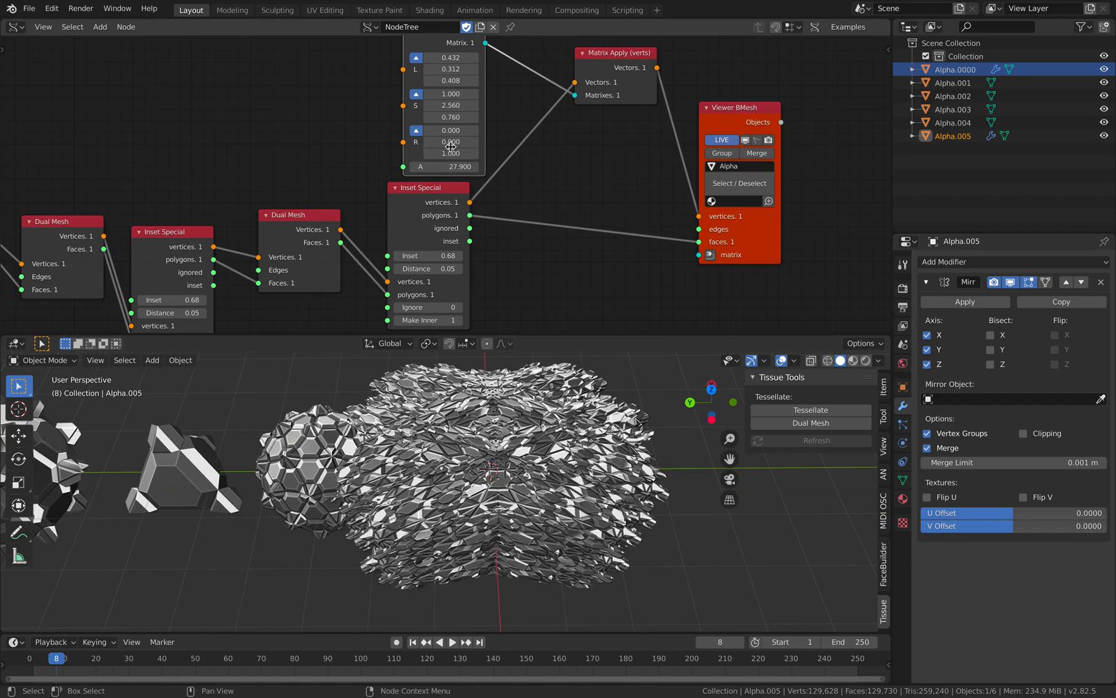
{"action": "left_click_drag", "start_coordinate": [446, 167], "coordinate": [466, 167]}
{"action": "key", "text": "a"}
{"action": "key", "text": "a"}
{"action": "middle_click_drag", "start_coordinate": [525, 452], "coordinate": [624, 442]}
Step: Delete the live mesh with its Mirror modifier and select the mesh regenerated by the node tree
{"action": "left_click", "coordinate": [483, 467]}
{"action": "key", "text": "x"}
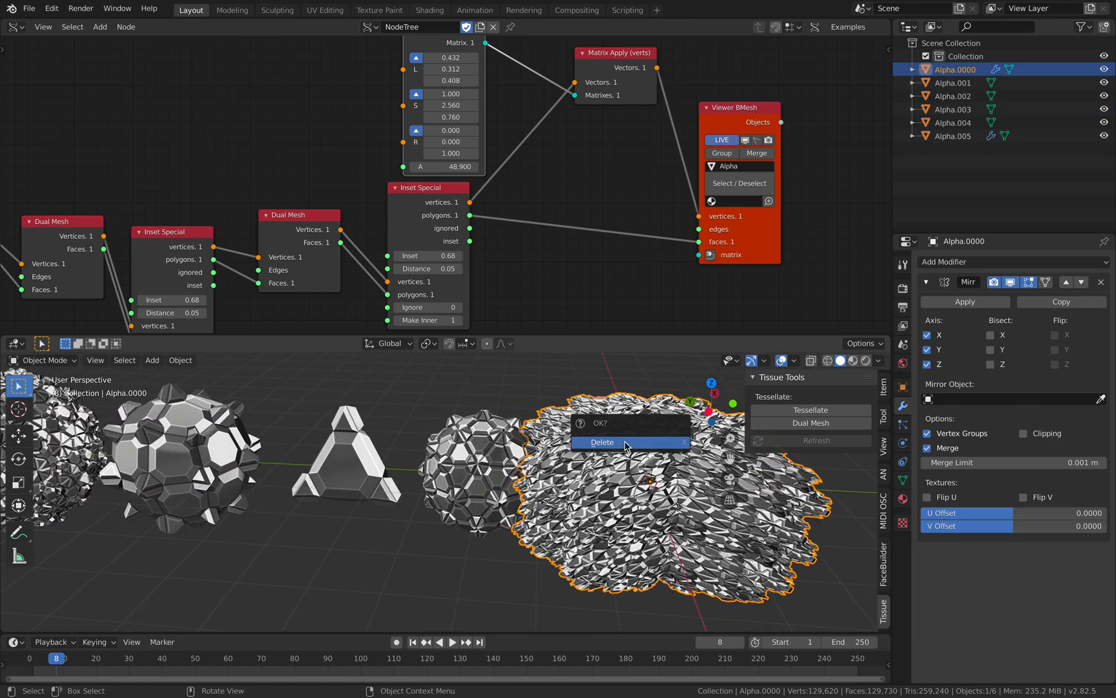
{"action": "left_click", "coordinate": [624, 447]}
{"action": "middle_click_drag", "start_coordinate": [615, 455], "coordinate": [526, 459], "text": "shift"}
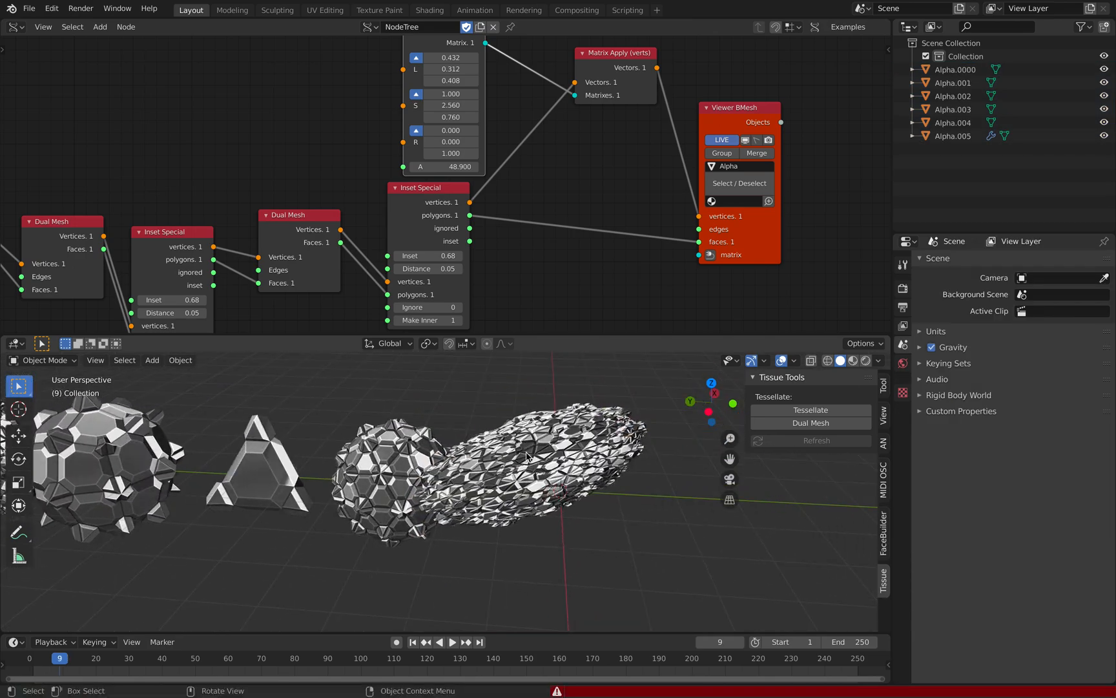
{"action": "left_click", "coordinate": [527, 459]}
Step: Reset the Matrix In node to location 0 and scale 1 on all three axes
{"action": "middle_click_drag", "start_coordinate": [526, 113], "coordinate": [516, 136]}
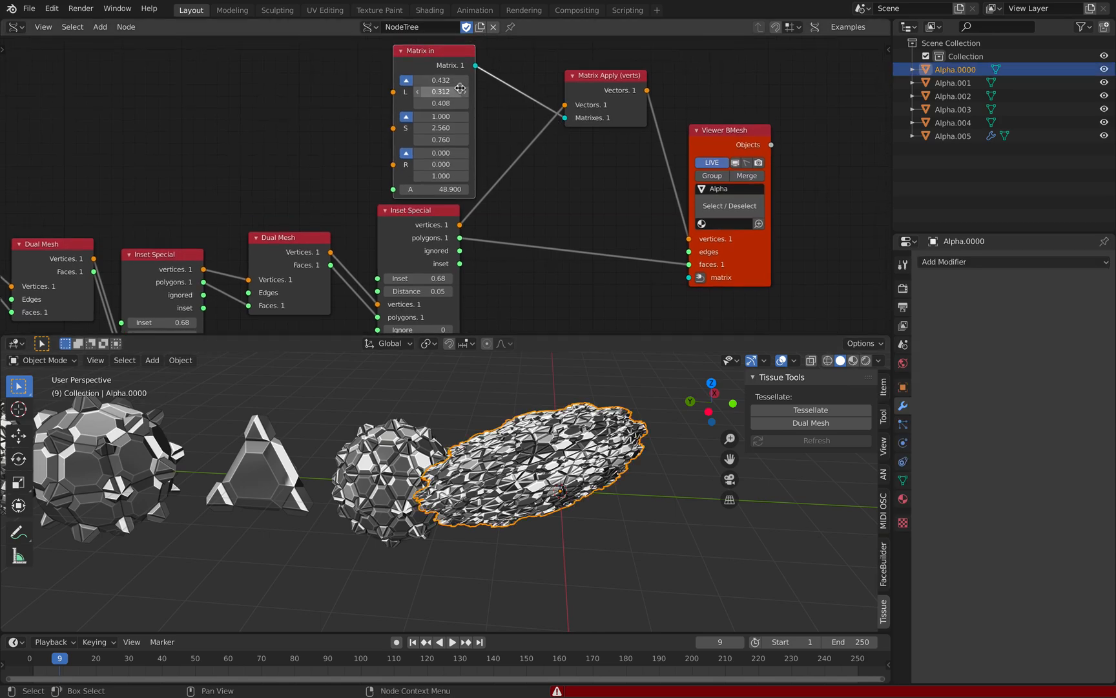
{"action": "key", "text": "Return"}
{"action": "left_click_drag", "start_coordinate": [447, 116], "coordinate": [503, 143]}
{"action": "type", "text": "0"}
{"action": "key", "text": "Return"}
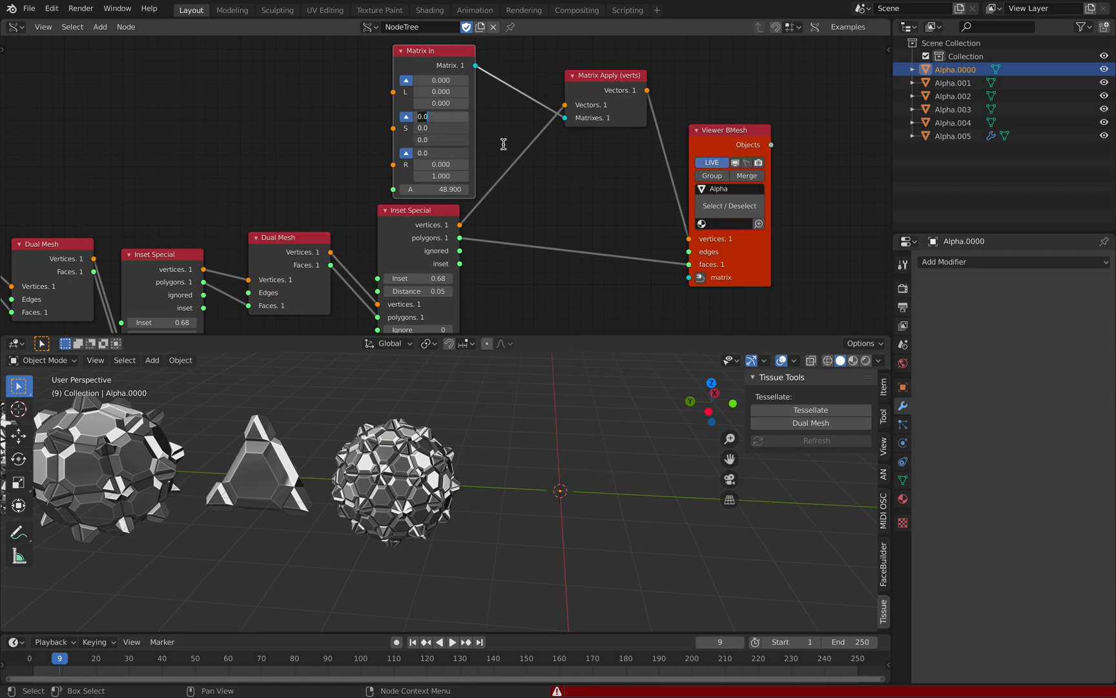
{"action": "key", "text": "Return"}
{"action": "type", "text": "1"}
{"action": "key", "text": "Return"}
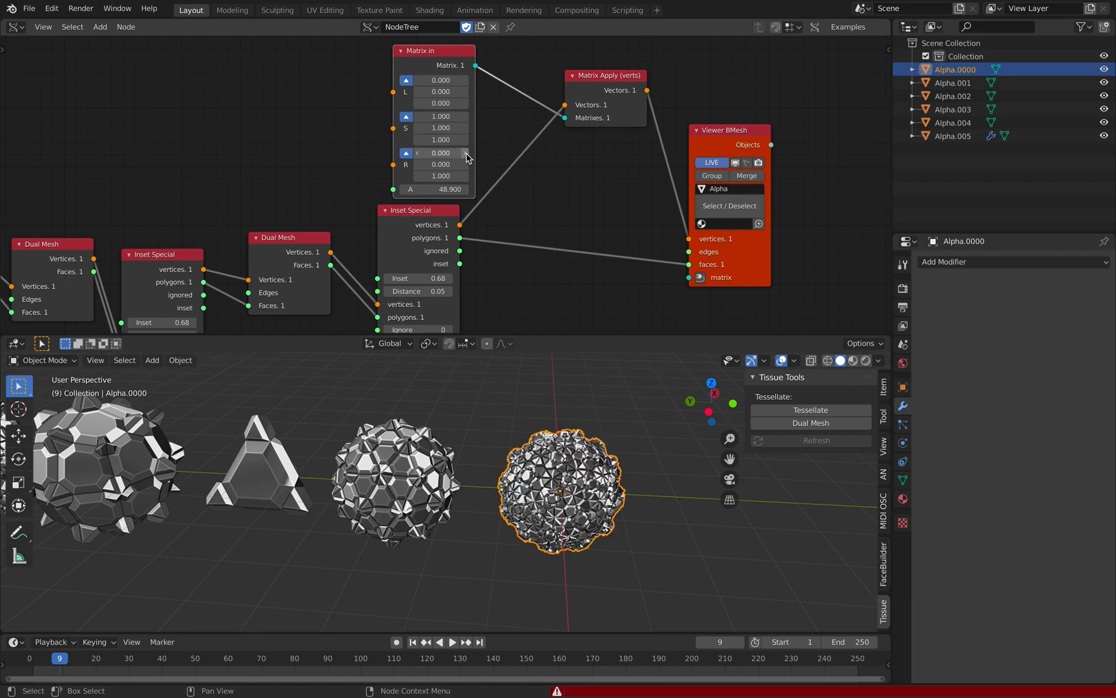
Step: Set the Matrix In rotation angle to 0
{"action": "mouse_move", "coordinate": [437, 189]}
{"action": "left_mouse_down"}
{"action": "mouse_move", "coordinate": [468, 189]}
{"action": "mouse_move", "coordinate": [452, 189]}
{"action": "left_mouse_up"}
{"action": "left_click", "coordinate": [452, 189]}
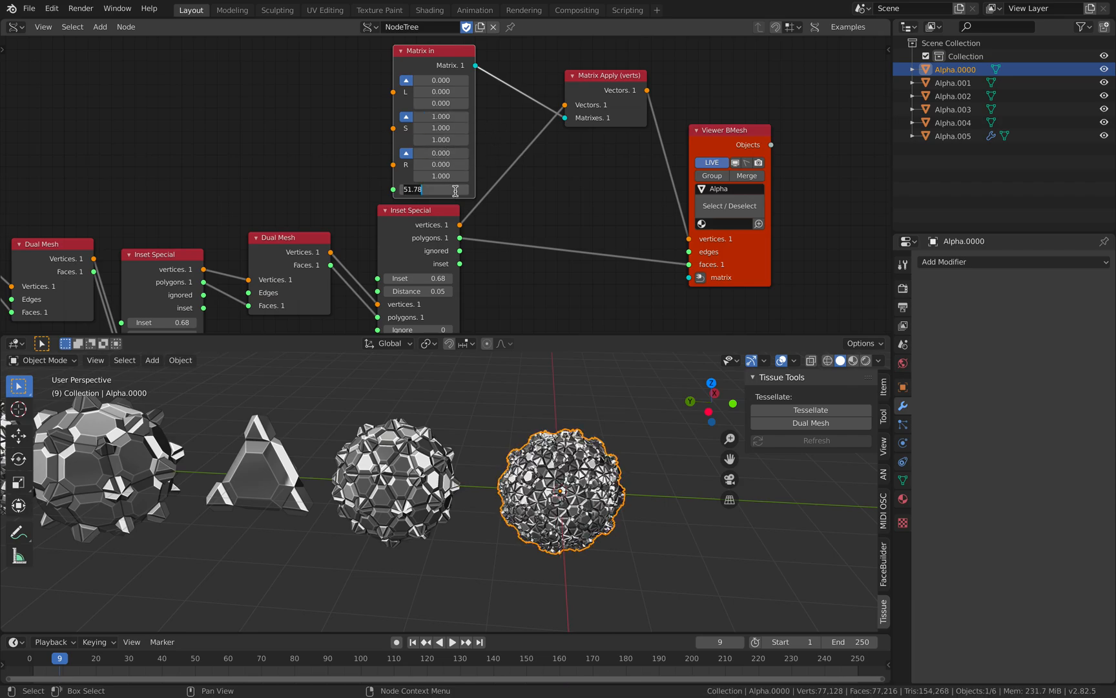
{"action": "type", "text": "0"}
{"action": "key", "text": "Return"}
Step: Spread out the Matrix In, Matrix Apply and Viewer BMesh nodes to tidy the layout, and save the file
{"action": "left_click_drag", "start_coordinate": [431, 53], "coordinate": [442, 42]}
{"action": "left_click_drag", "start_coordinate": [587, 76], "coordinate": [581, 101]}
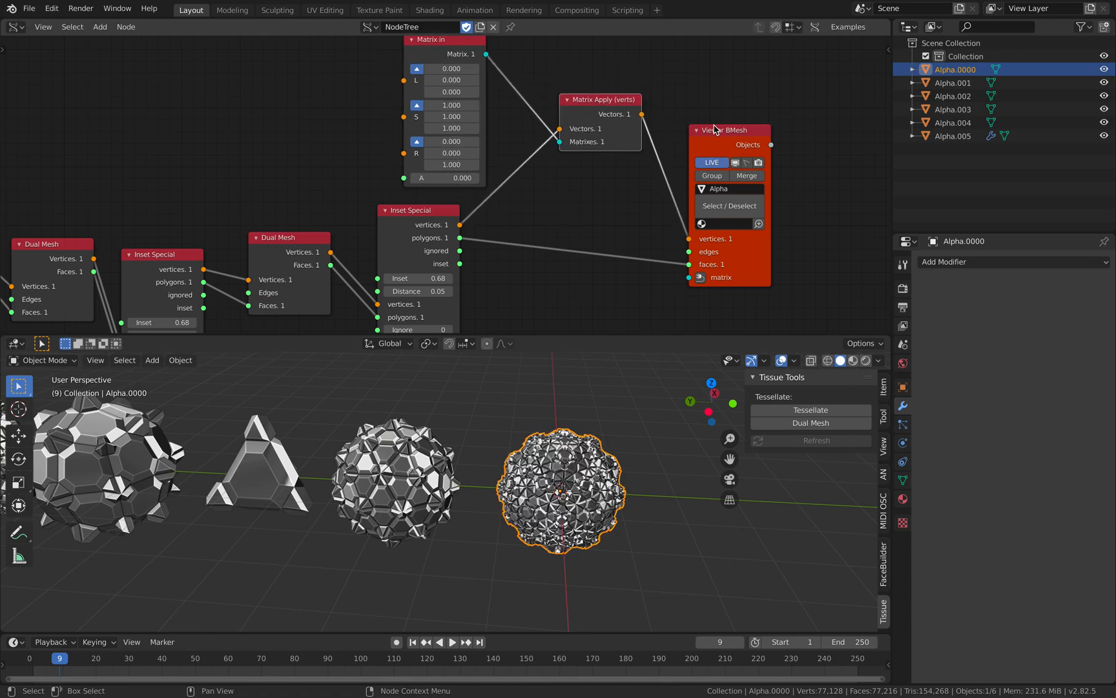
{"action": "left_click_drag", "start_coordinate": [715, 130], "coordinate": [748, 124]}
{"action": "key", "text": "ctrl+s"}
{"action": "middle_click_drag", "start_coordinate": [492, 167], "coordinate": [585, 155]}
{"action": "left_click_drag", "start_coordinate": [666, 108], "coordinate": [646, 135]}
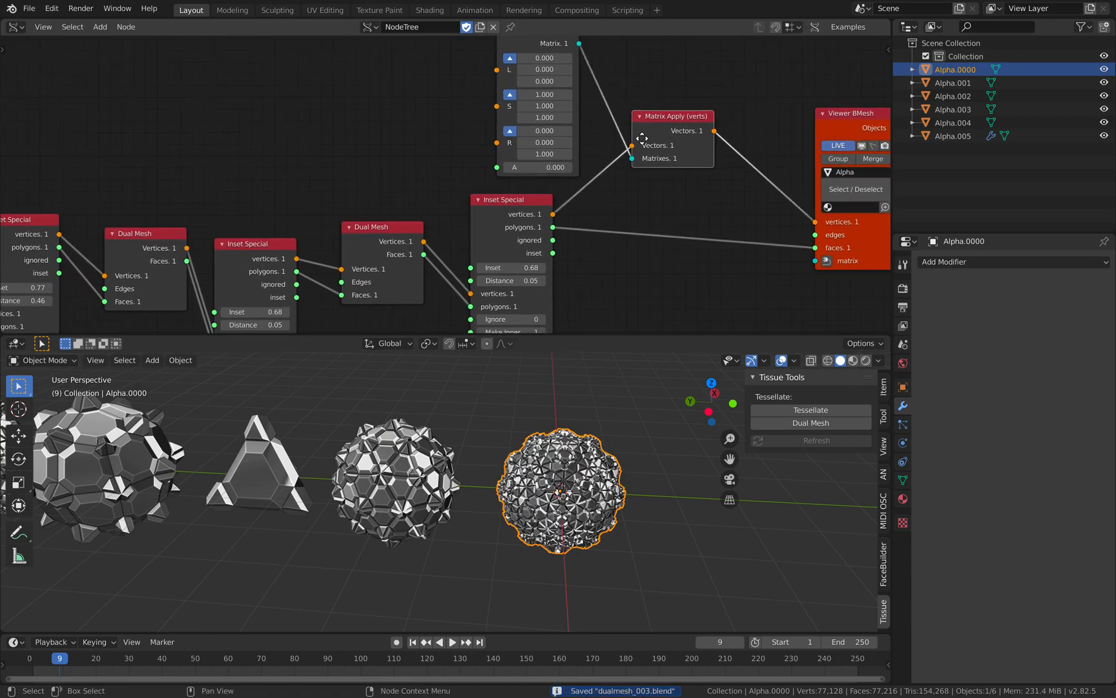
{"action": "middle_click_drag", "start_coordinate": [648, 135], "coordinate": [588, 182]}
{"action": "left_click_drag", "start_coordinate": [617, 173], "coordinate": [657, 177]}
{"action": "left_click_drag", "start_coordinate": [478, 91], "coordinate": [500, 83]}
Step: Cycle through the Regular Solid presets and settle on Truncated Octahedron
{"action": "middle_click_drag", "start_coordinate": [273, 142], "coordinate": [538, 74]}
{"action": "middle_click_drag", "start_coordinate": [188, 174], "coordinate": [372, 122]}
{"action": "middle_click_drag", "start_coordinate": [248, 145], "coordinate": [410, 105]}
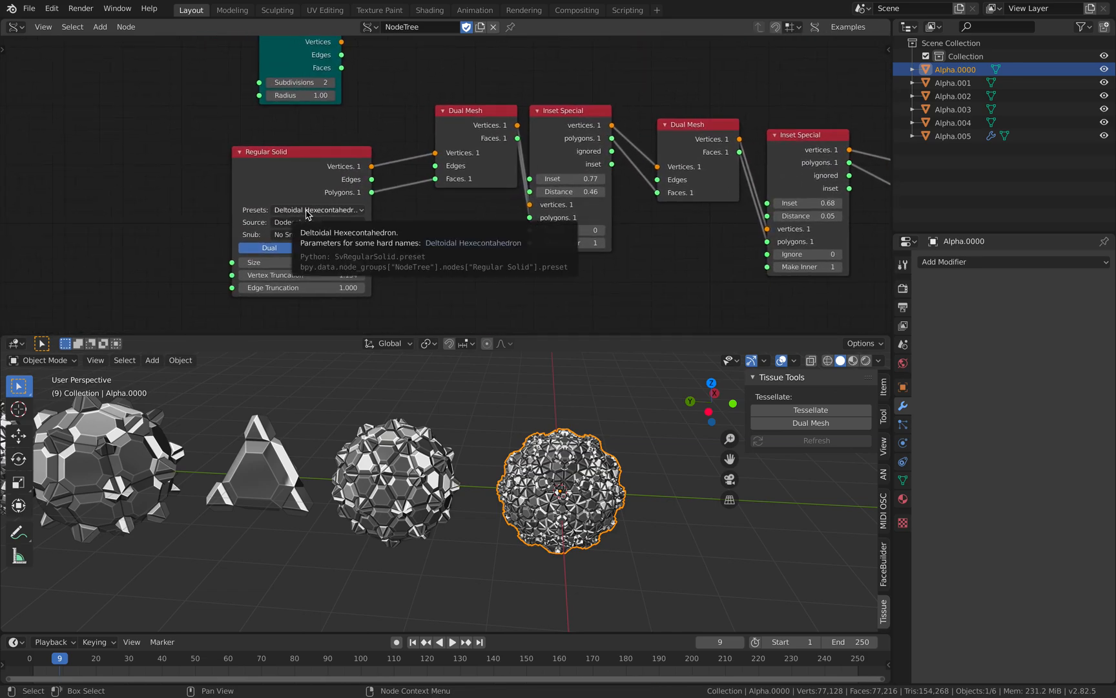
{"action": "scroll", "coordinate": [521, 423], "scroll_direction": "up", "scroll_amount": 3}
{"action": "scroll", "coordinate": [327, 216], "scroll_direction": "down", "scroll_amount": 1, "text": "ctrl"}
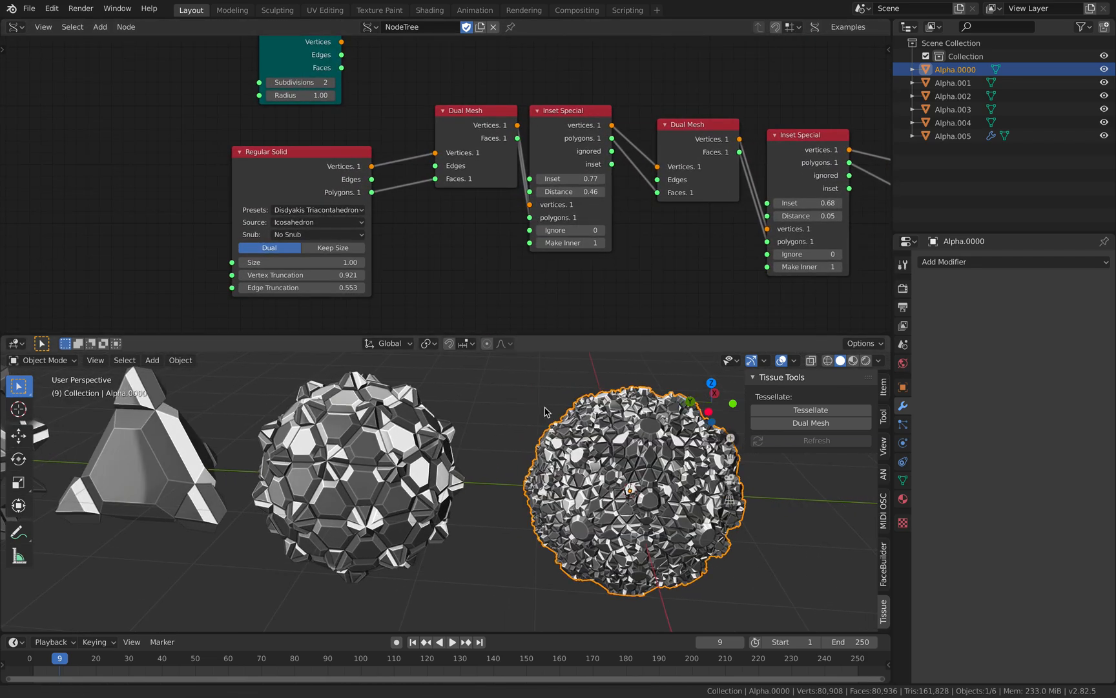
{"action": "middle_click_drag", "start_coordinate": [546, 412], "coordinate": [416, 418], "text": "shift"}
{"action": "scroll", "coordinate": [334, 215], "scroll_direction": "down", "scroll_amount": 1, "text": "ctrl"}
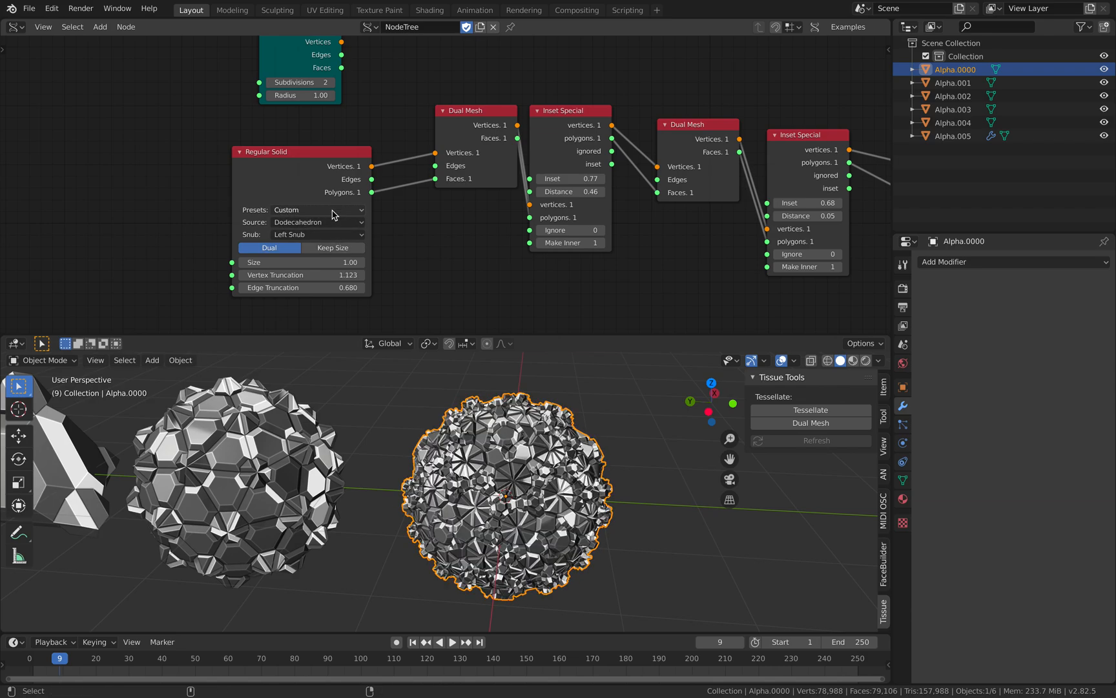
{"action": "scroll", "coordinate": [333, 215], "scroll_direction": "down", "scroll_amount": 4, "text": "ctrl"}
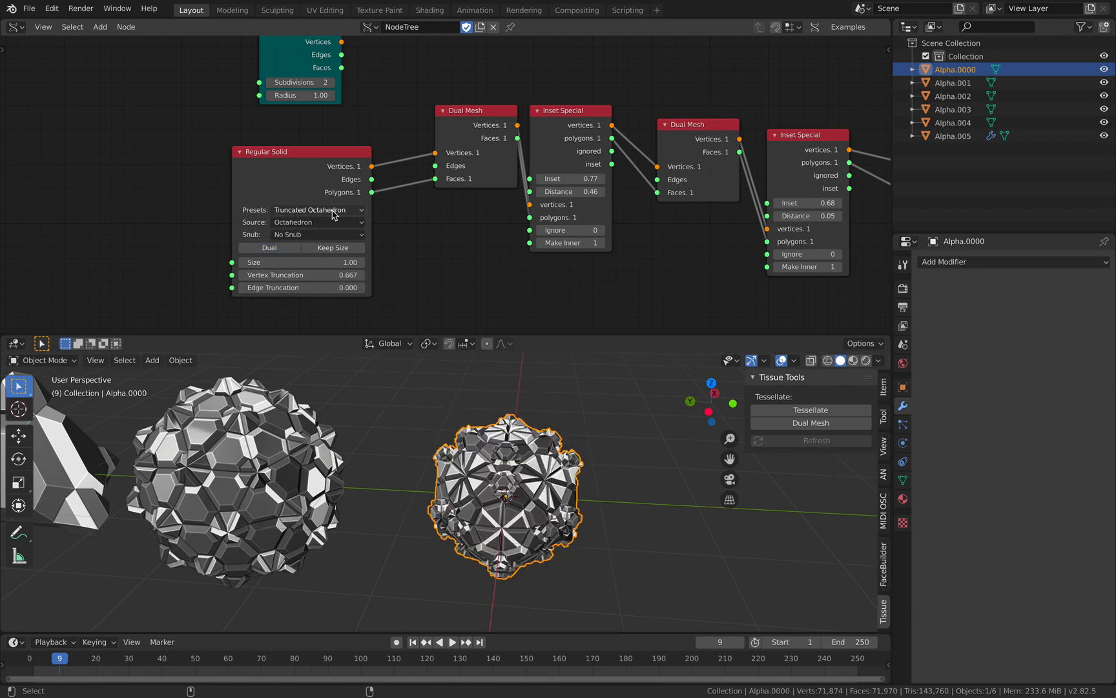
{"action": "scroll", "coordinate": [334, 215], "scroll_direction": "down", "scroll_amount": 2, "text": "ctrl"}
{"action": "scroll", "coordinate": [333, 215], "scroll_direction": "down", "scroll_amount": 1, "text": "ctrl"}
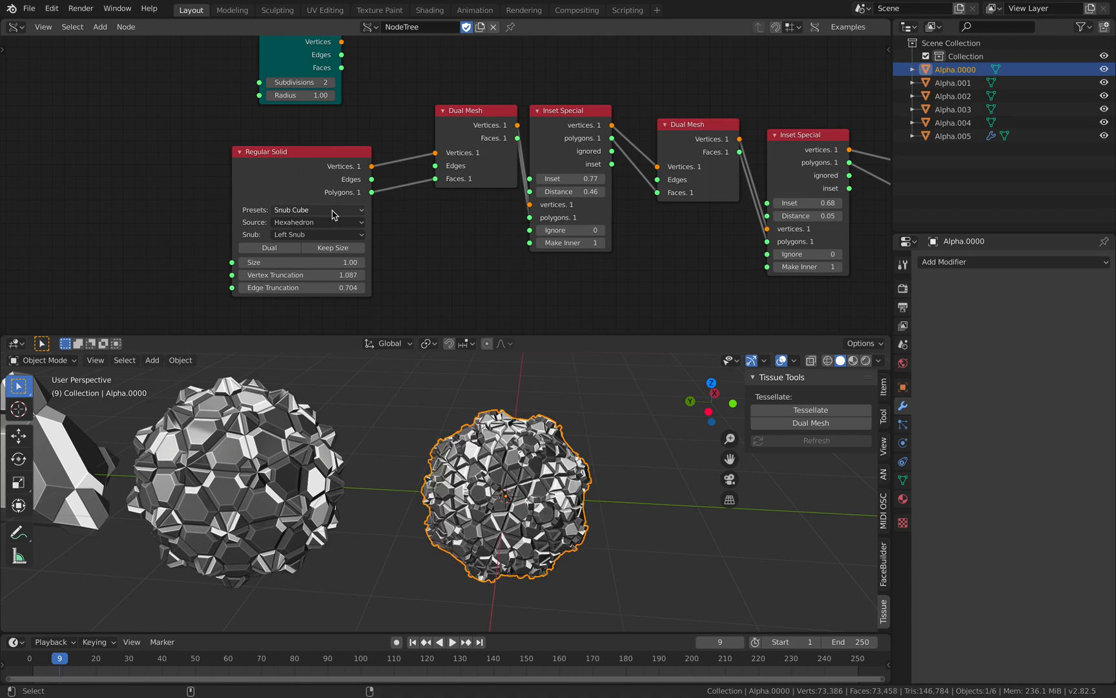
{"action": "scroll", "coordinate": [334, 215], "scroll_direction": "up", "scroll_amount": 3, "text": "ctrl"}
Step: Duplicate the Truncated Octahedron mesh and place the copy beside the live mesh along Y
{"action": "middle_click_drag", "start_coordinate": [466, 379], "coordinate": [361, 427]}
{"action": "key", "text": "shift+d"}
{"action": "key", "text": "y"}
{"action": "left_click", "coordinate": [603, 448]}
{"action": "middle_click_drag", "start_coordinate": [603, 448], "coordinate": [612, 447]}
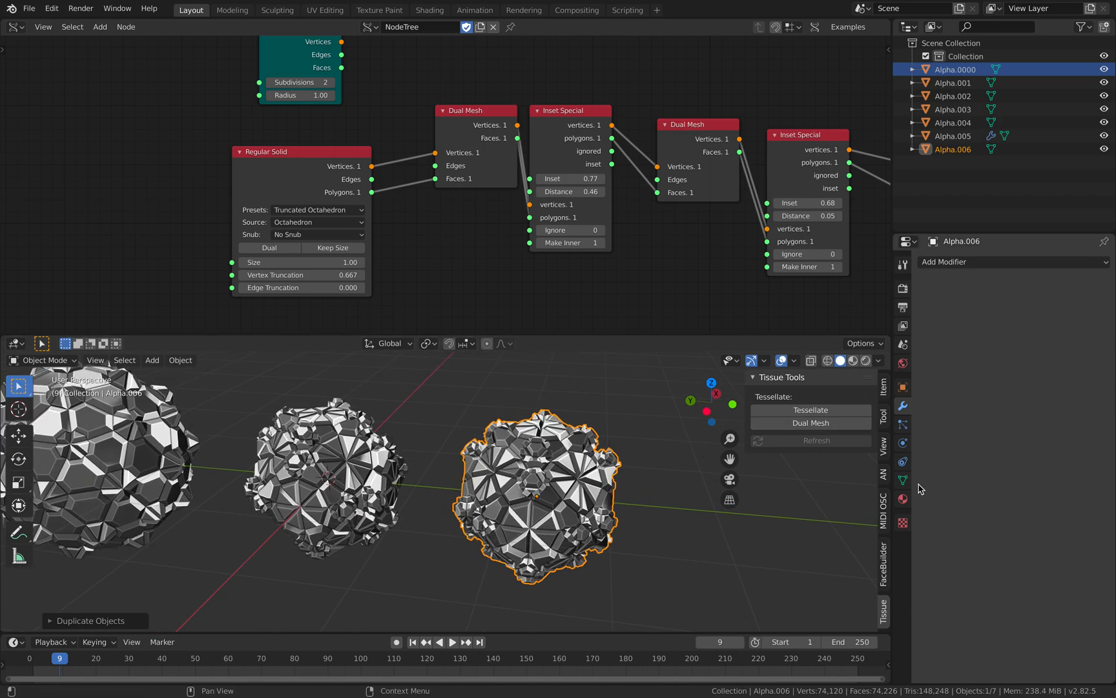
Step: Add a Subdivision Surface modifier with viewport level 2 to the copied Truncated Octahedron mesh
{"action": "left_click", "coordinate": [589, 454]}
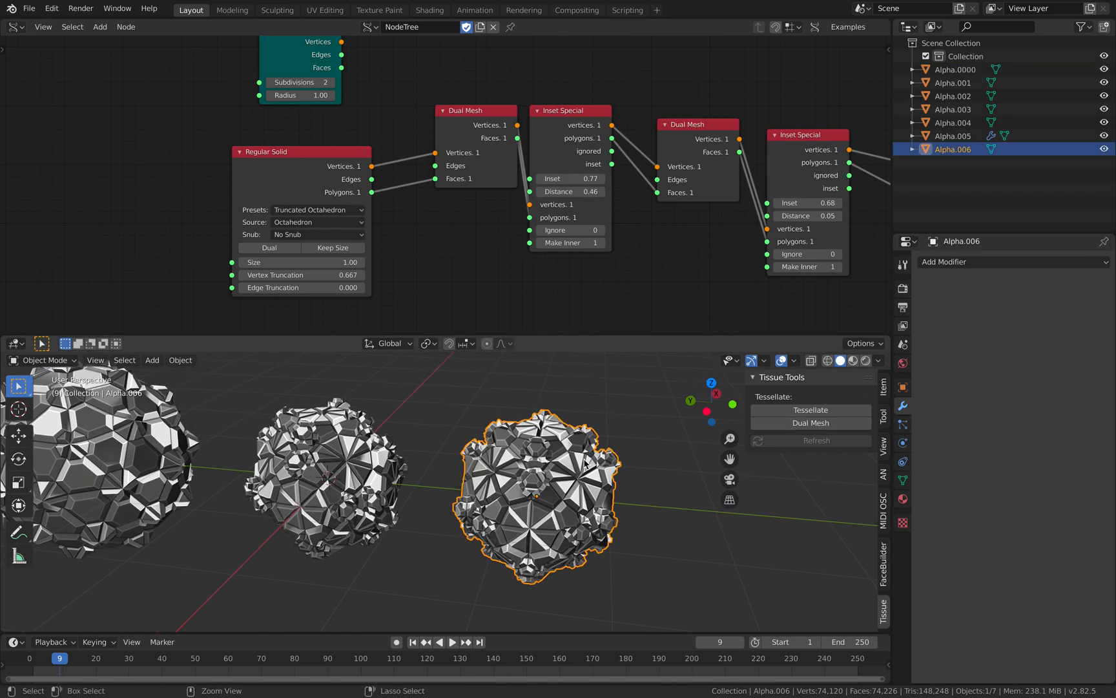
{"action": "key", "text": "ctrl+2"}
{"action": "scroll", "coordinate": [636, 490], "scroll_direction": "up", "scroll_amount": 4}
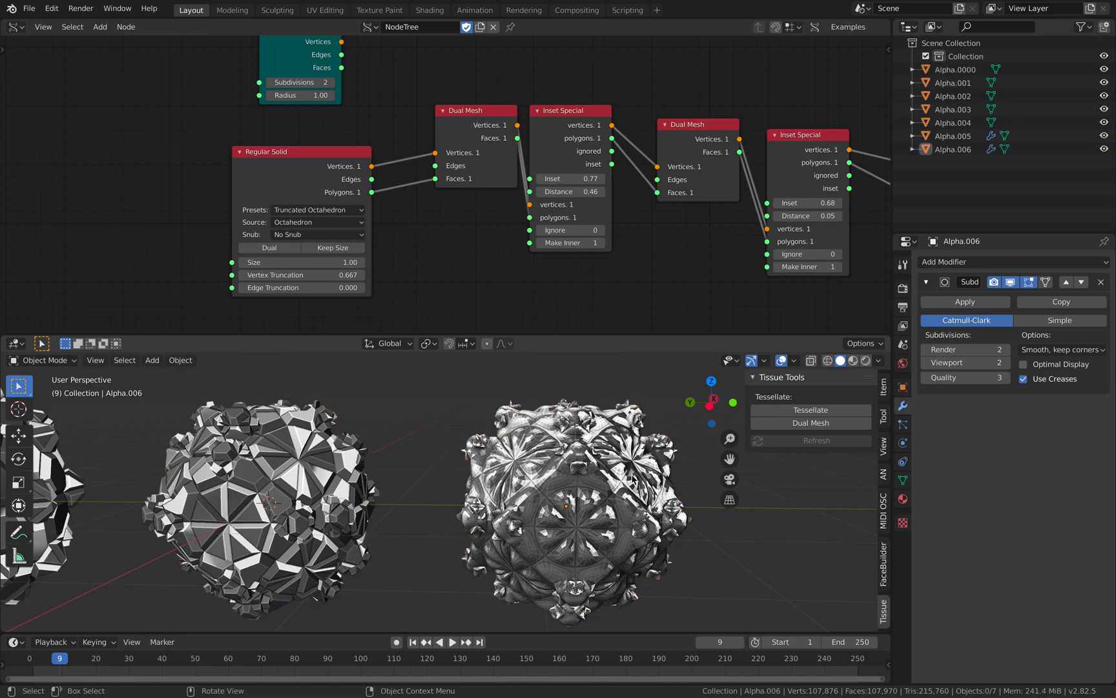
Step: Shade the subdivided copy smooth and inspect its surface with nothing selected
{"action": "middle_click_drag", "start_coordinate": [566, 458], "coordinate": [548, 484]}
{"action": "right_click", "coordinate": [548, 484]}
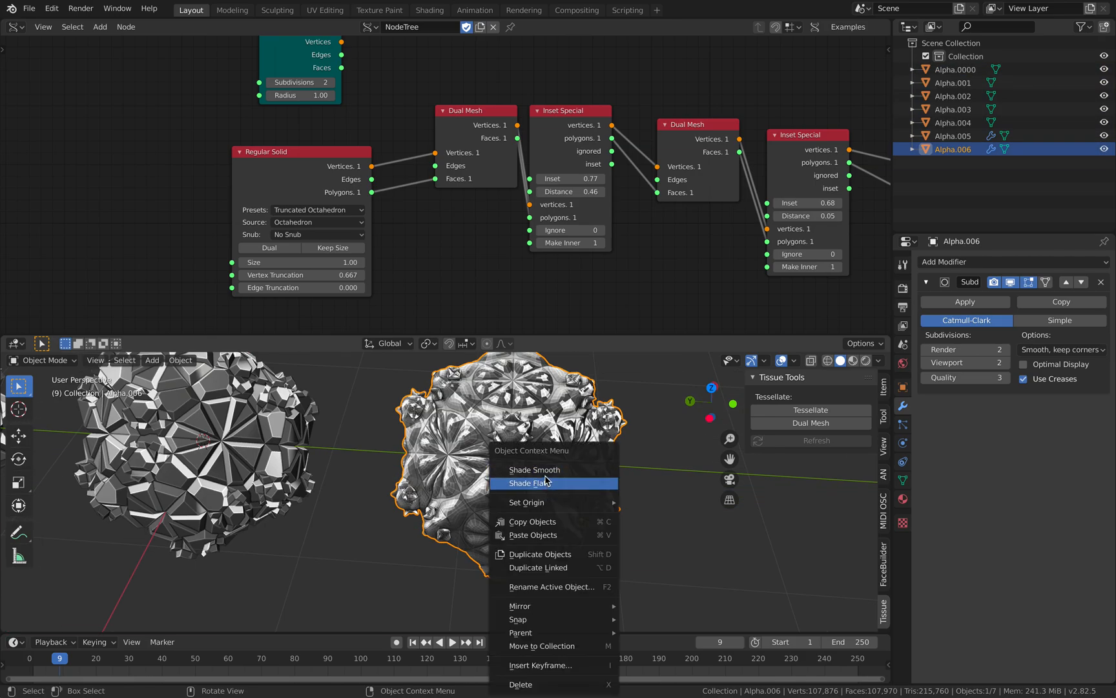
{"action": "left_click", "coordinate": [545, 471]}
{"action": "key", "text": "a"}
{"action": "key", "text": "a"}
{"action": "middle_click_drag", "start_coordinate": [624, 505], "coordinate": [569, 441]}
{"action": "mouse_move", "coordinate": [492, 494]}
{"action": "middle_mouse_down"}
{"action": "mouse_move", "coordinate": [404, 449]}
{"action": "mouse_move", "coordinate": [323, 463]}
{"action": "mouse_move", "coordinate": [482, 499]}
{"action": "middle_mouse_up"}
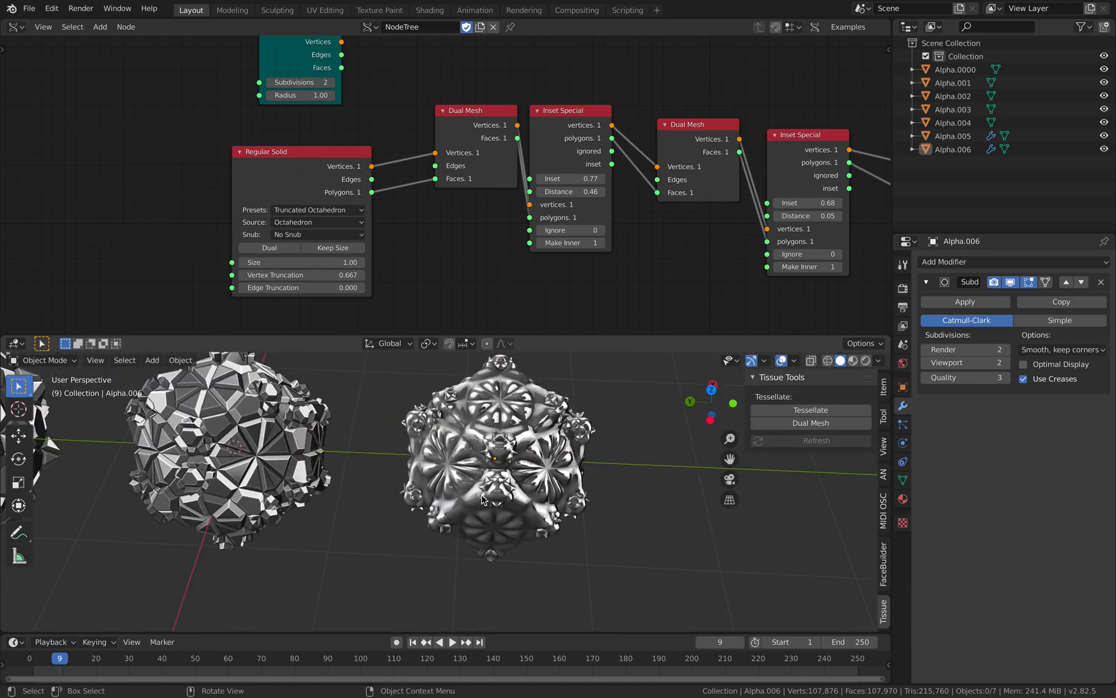
Step: Select the smoothed copy, move it out in front of the row of meshes and scale it up
{"action": "scroll", "coordinate": [523, 501], "scroll_direction": "down", "scroll_amount": 3}
{"action": "middle_click_drag", "start_coordinate": [615, 511], "coordinate": [766, 536], "text": "shift"}
{"action": "left_click", "coordinate": [665, 509]}
{"action": "scroll", "coordinate": [659, 514], "scroll_direction": "down", "scroll_amount": 3}
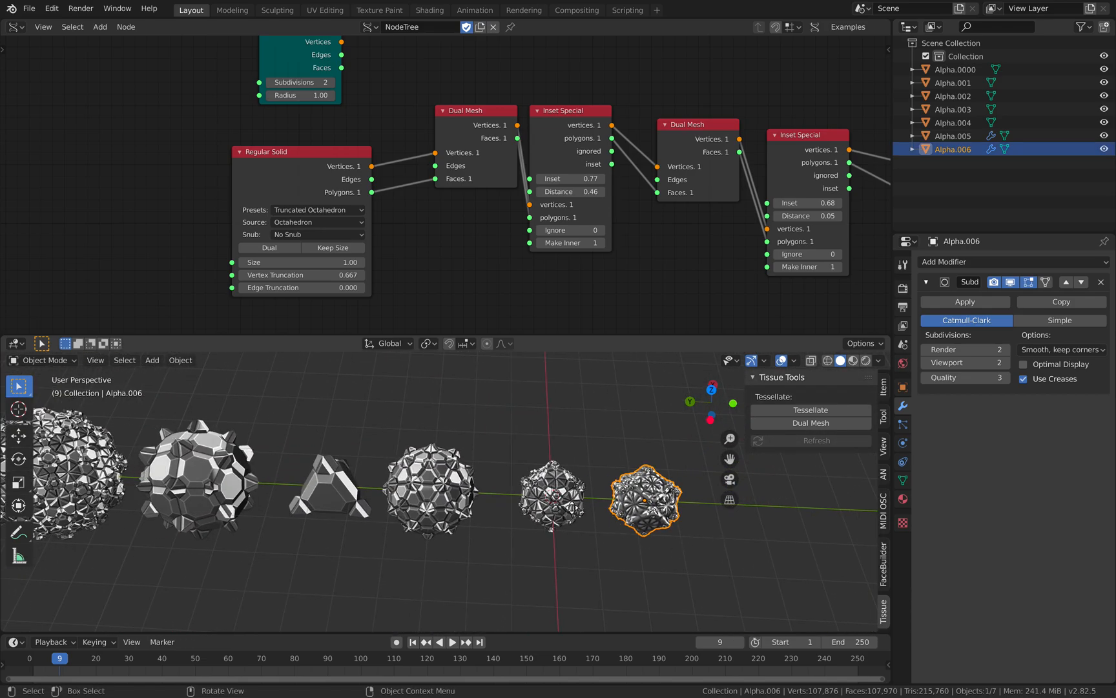
{"action": "key", "text": "g"}
{"action": "left_click", "coordinate": [366, 598]}
{"action": "middle_click_drag", "start_coordinate": [489, 569], "coordinate": [520, 442], "text": "shift"}
{"action": "key", "text": "s"}
{"action": "left_click", "coordinate": [521, 481]}
{"action": "key", "text": "g"}
{"action": "left_click", "coordinate": [523, 494]}
Step: Reposition the enlarged copy in front of the row, checking its placement from different angles
{"action": "middle_click_drag", "start_coordinate": [523, 494], "coordinate": [369, 506]}
{"action": "key", "text": "g"}
{"action": "left_click", "coordinate": [445, 530]}
{"action": "middle_click_drag", "start_coordinate": [444, 530], "coordinate": [601, 529]}
{"action": "key", "text": "g"}
{"action": "left_click", "coordinate": [470, 551]}
{"action": "middle_click_drag", "start_coordinate": [470, 550], "coordinate": [591, 546], "text": "shift"}
{"action": "middle_click_drag", "start_coordinate": [591, 546], "coordinate": [589, 516]}
{"action": "left_click", "coordinate": [429, 477]}
{"action": "left_click", "coordinate": [346, 472]}
{"action": "left_click", "coordinate": [225, 446]}
{"action": "left_click", "coordinate": [129, 443]}
{"action": "left_click", "coordinate": [366, 445]}
{"action": "left_click", "coordinate": [239, 444]}
{"action": "left_click", "coordinate": [132, 444]}
{"action": "left_click", "coordinate": [460, 427]}
Step: Reselect the smoothed copy, adjust its position in front of the row and save the file
{"action": "left_click", "coordinate": [586, 540]}
{"action": "middle_click_drag", "start_coordinate": [611, 531], "coordinate": [640, 512]}
{"action": "key", "text": "g"}
{"action": "left_click", "coordinate": [571, 496]}
{"action": "key", "text": "ctrl+s"}
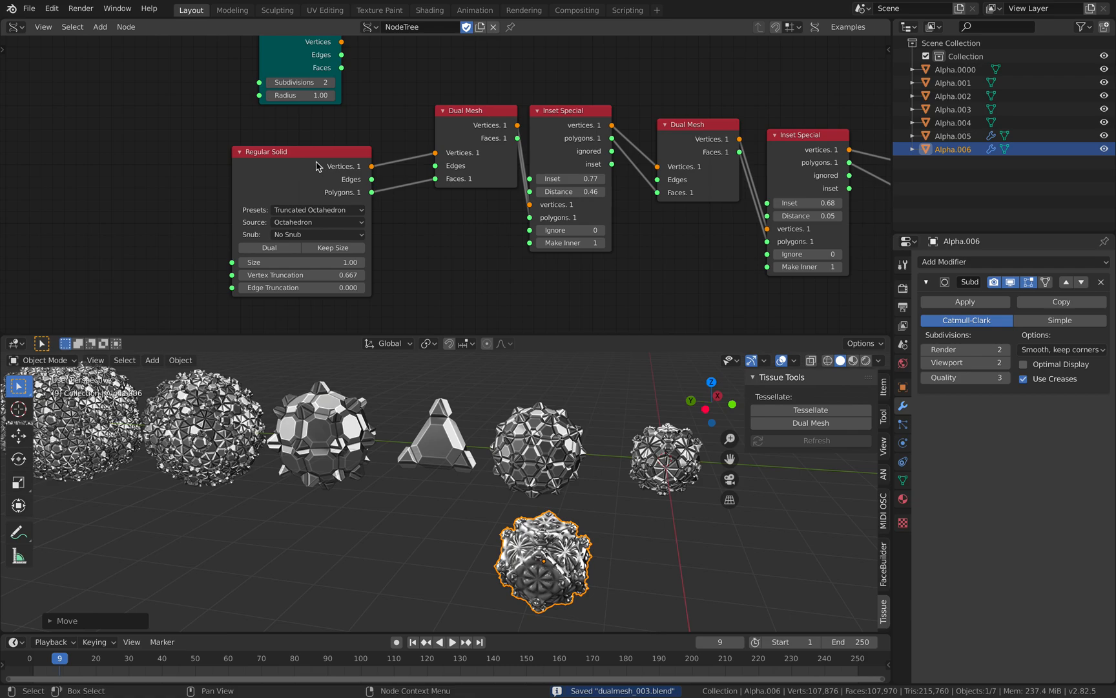
Step: Toggle the Dual option on the Regular Solid node to compare results, leaving it enabled
{"action": "left_click_drag", "start_coordinate": [316, 163], "coordinate": [295, 161]}
{"action": "middle_click_drag", "start_coordinate": [299, 172], "coordinate": [235, 151]}
{"action": "scroll", "coordinate": [252, 162], "scroll_direction": "up", "scroll_amount": 2}
{"action": "left_click_drag", "start_coordinate": [171, 135], "coordinate": [177, 134]}
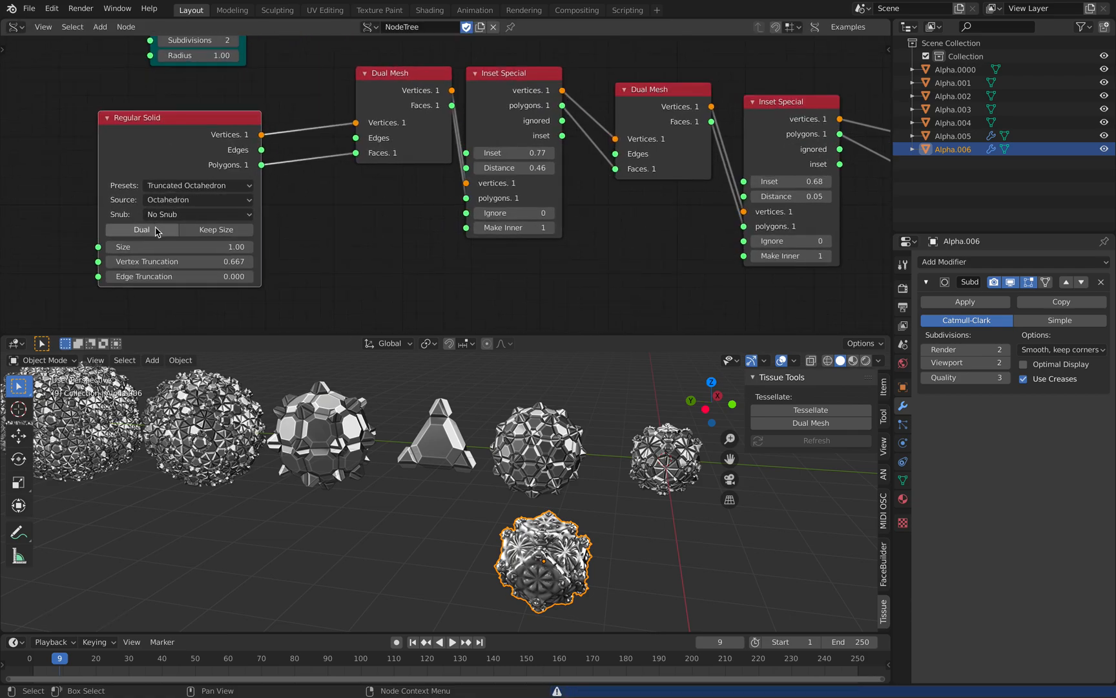
{"action": "left_click", "coordinate": [155, 231]}
{"action": "left_click", "coordinate": [156, 232]}
{"action": "left_click", "coordinate": [157, 233]}
{"action": "left_click", "coordinate": [153, 233]}
{"action": "left_click", "coordinate": [152, 234]}
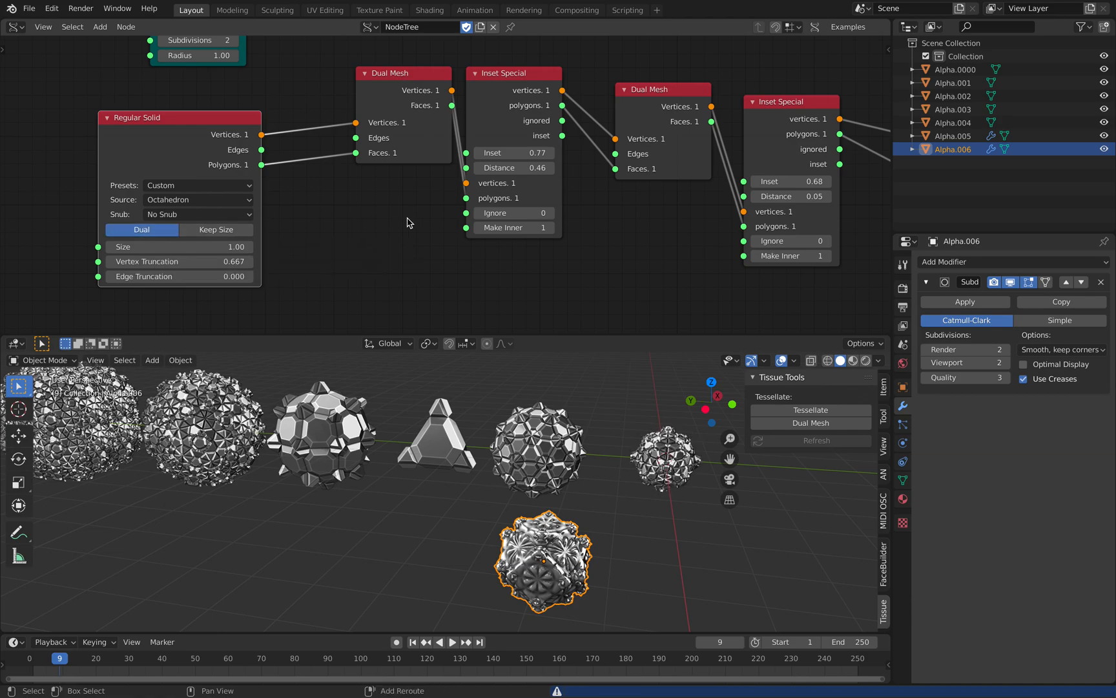
Step: Set the Regular Solid's Vertex Truncation to about 0.937 and save the file
{"action": "middle_click_drag", "start_coordinate": [152, 233], "coordinate": [89, 225]}
{"action": "left_click_drag", "start_coordinate": [175, 240], "coordinate": [156, 263]}
{"action": "key", "text": "ctrl+z"}
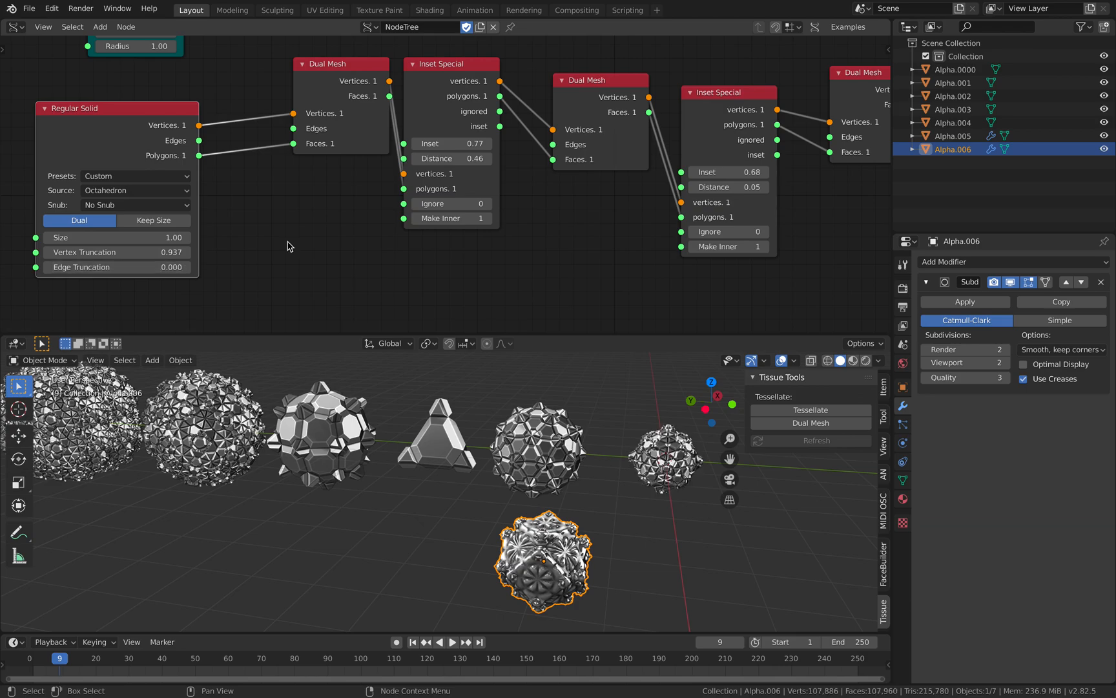
{"action": "scroll", "coordinate": [289, 219], "scroll_direction": "right", "scroll_amount": 15, "text": "ctrl"}
{"action": "key", "text": "ctrl+s"}
Step: Spread out the Viewer BMesh, Matrix In and Matrix Apply nodes to make room before the viewer
{"action": "middle_click_drag", "start_coordinate": [643, 176], "coordinate": [501, 229]}
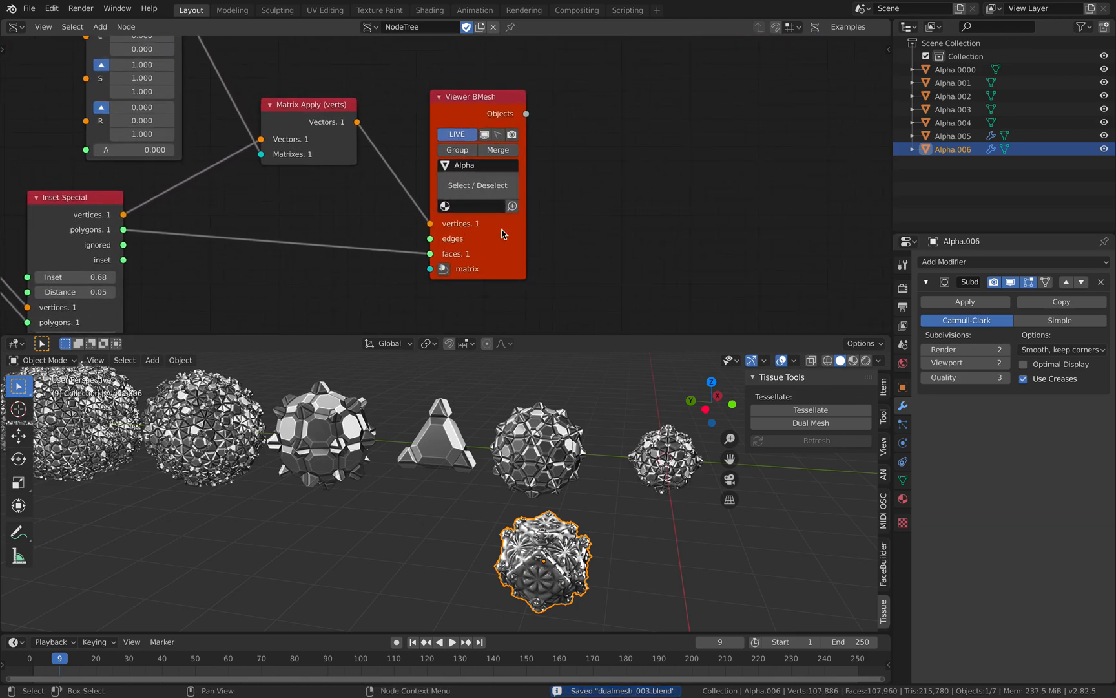
{"action": "left_click_drag", "start_coordinate": [494, 235], "coordinate": [626, 239]}
{"action": "left_click_drag", "start_coordinate": [330, 103], "coordinate": [396, 73]}
{"action": "middle_click_drag", "start_coordinate": [171, 94], "coordinate": [314, 138]}
{"action": "left_click_drag", "start_coordinate": [271, 50], "coordinate": [256, 46]}
{"action": "middle_click_drag", "start_coordinate": [491, 152], "coordinate": [389, 134]}
{"action": "left_click_drag", "start_coordinate": [394, 120], "coordinate": [315, 140]}
{"action": "middle_click_drag", "start_coordinate": [450, 154], "coordinate": [386, 139]}
Step: Insert a Subdivide node on the vertices link between Matrix Apply and Viewer BMesh
{"action": "key", "text": "shift+a"}
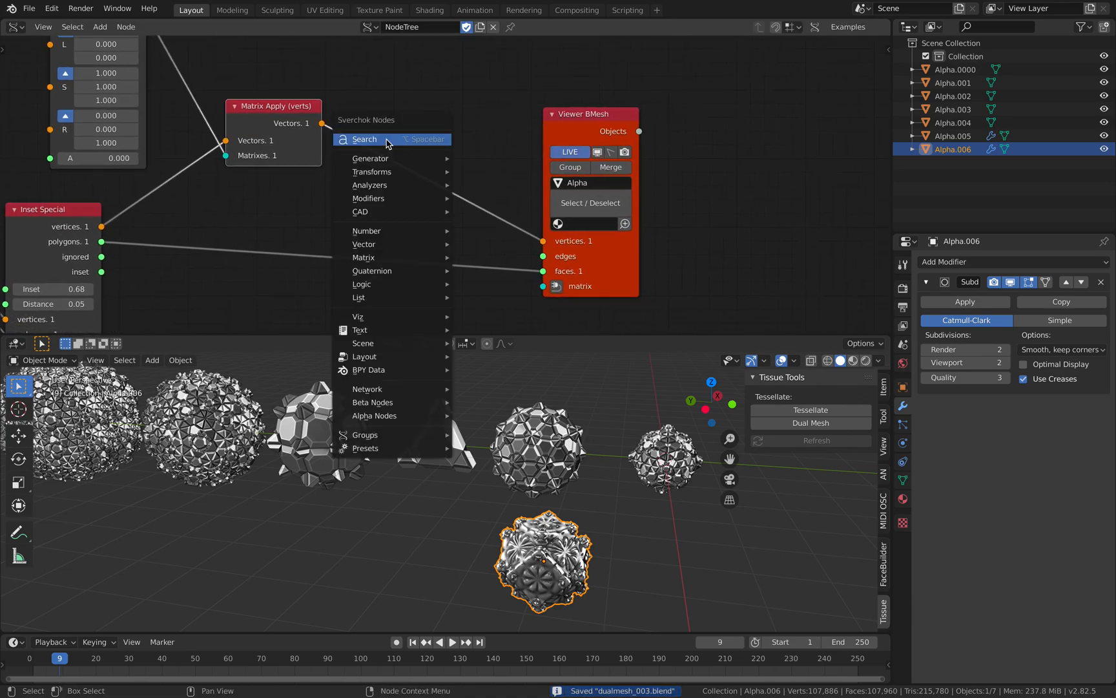
{"action": "left_click", "coordinate": [364, 139]}
{"action": "type", "text": "subd"}
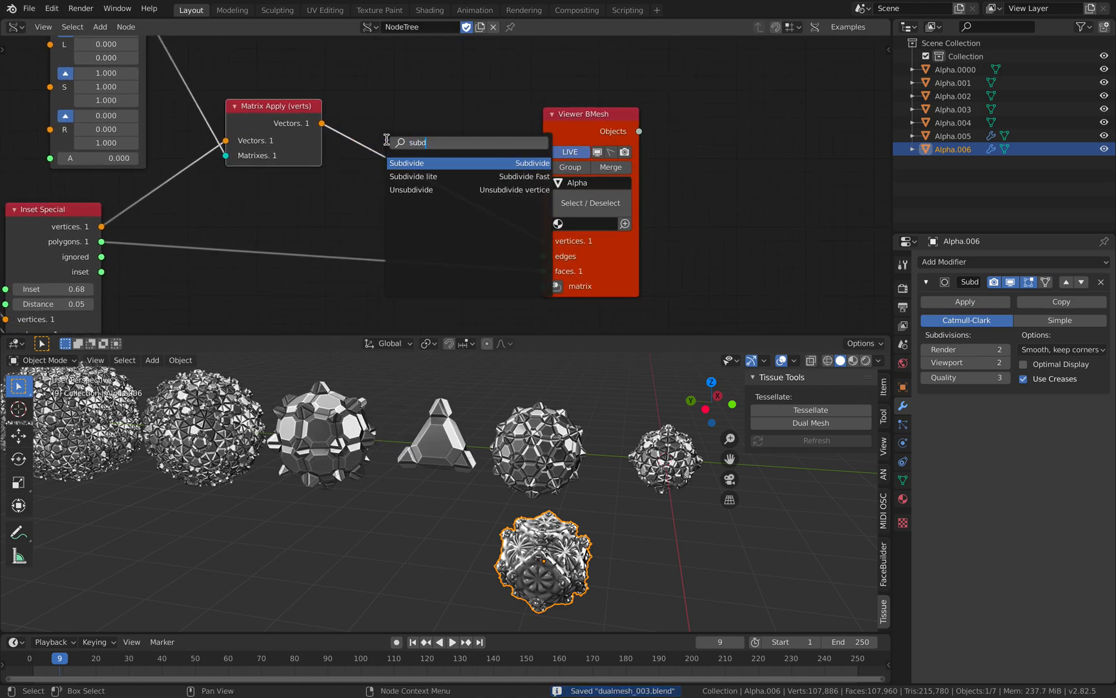
{"action": "left_click", "coordinate": [429, 163]}
{"action": "left_click", "coordinate": [328, 180]}
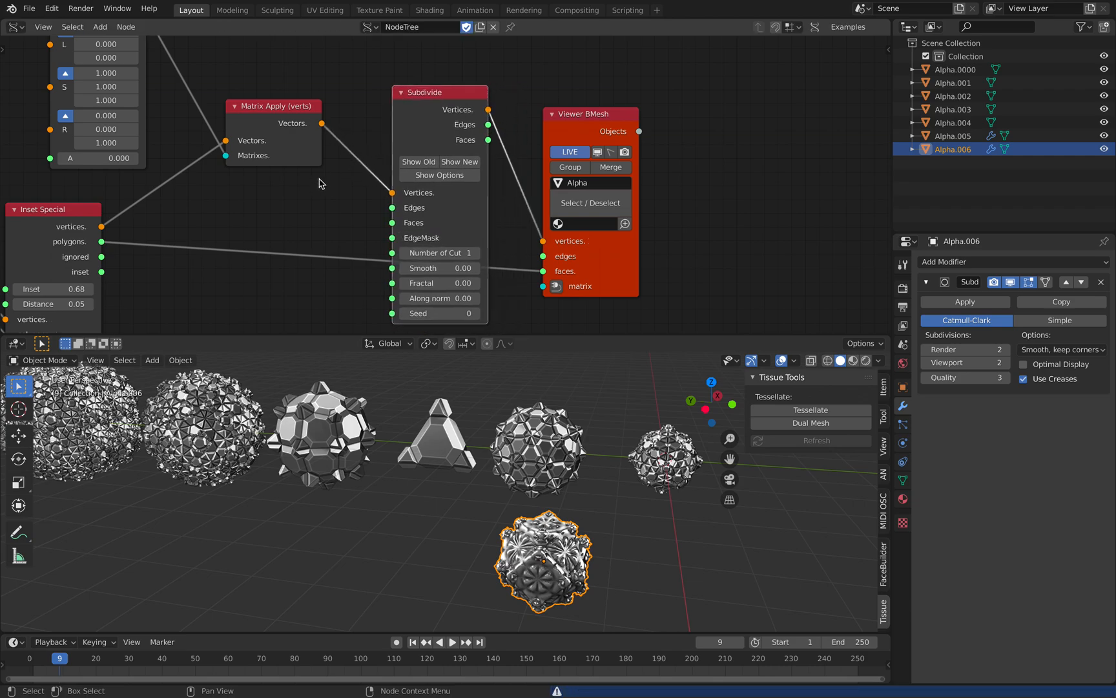
Step: Wire Inset Special's polygons through the Subdivide node's Faces to Viewer BMesh's faces, and shift the viewer aside
{"action": "left_click_drag", "start_coordinate": [103, 242], "coordinate": [393, 222]}
{"action": "left_click_drag", "start_coordinate": [489, 140], "coordinate": [548, 273]}
{"action": "left_click_drag", "start_coordinate": [597, 248], "coordinate": [630, 205]}
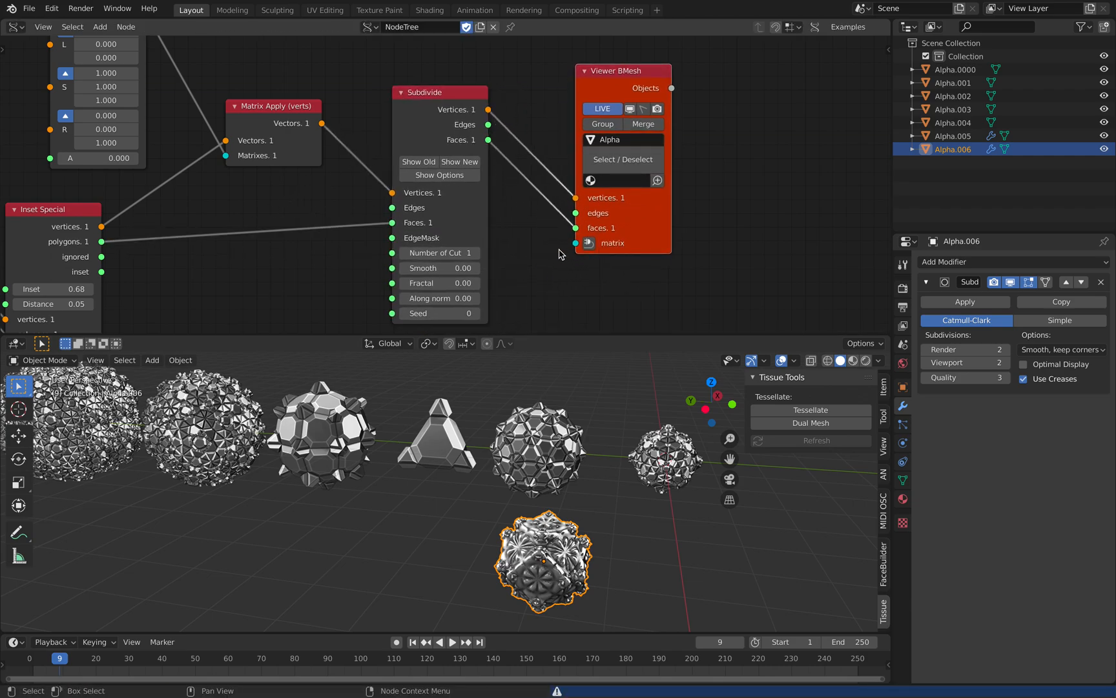
Step: Set the Subdivide node's number of cuts to 2, nudge the node and inspect the live mesh
{"action": "middle_click_drag", "start_coordinate": [494, 401], "coordinate": [510, 401]}
{"action": "middle_click_drag", "start_coordinate": [626, 401], "coordinate": [485, 424], "text": "shift"}
{"action": "scroll", "coordinate": [439, 398], "scroll_direction": "up", "scroll_amount": 3}
{"action": "left_click_drag", "start_coordinate": [420, 128], "coordinate": [435, 131]}
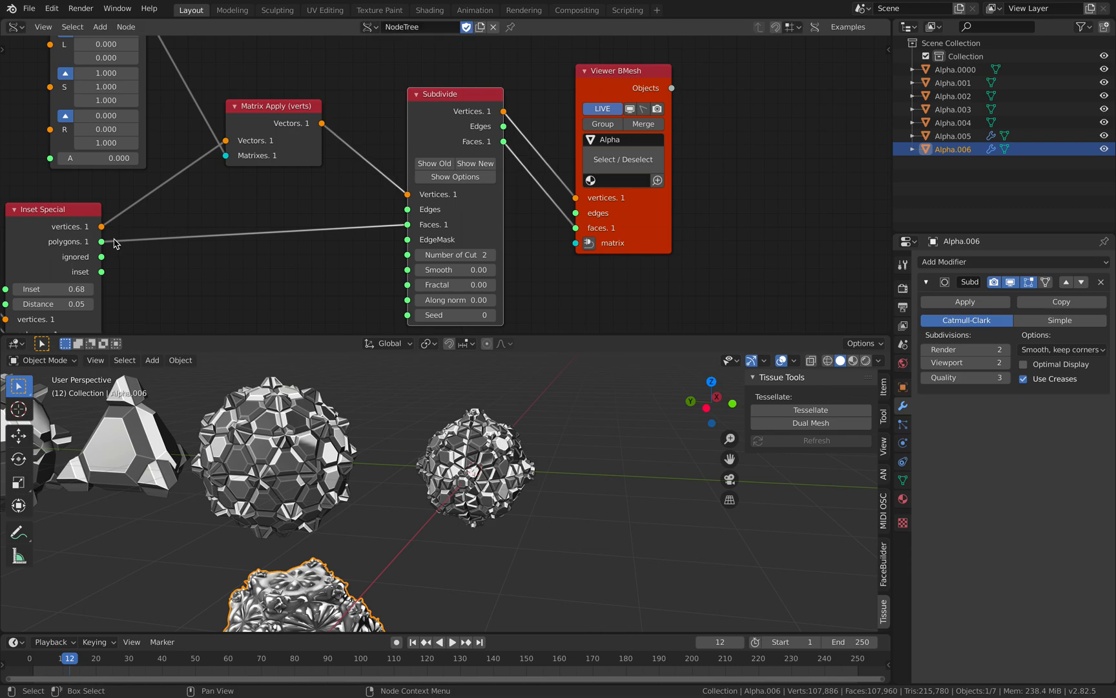
{"action": "left_click_drag", "start_coordinate": [450, 211], "coordinate": [456, 211]}
{"action": "mouse_move", "coordinate": [476, 414]}
{"action": "middle_mouse_down"}
{"action": "mouse_move", "coordinate": [496, 405]}
{"action": "mouse_move", "coordinate": [480, 398]}
{"action": "middle_mouse_up"}
{"action": "scroll", "coordinate": [496, 405], "scroll_direction": "up", "scroll_amount": 2}
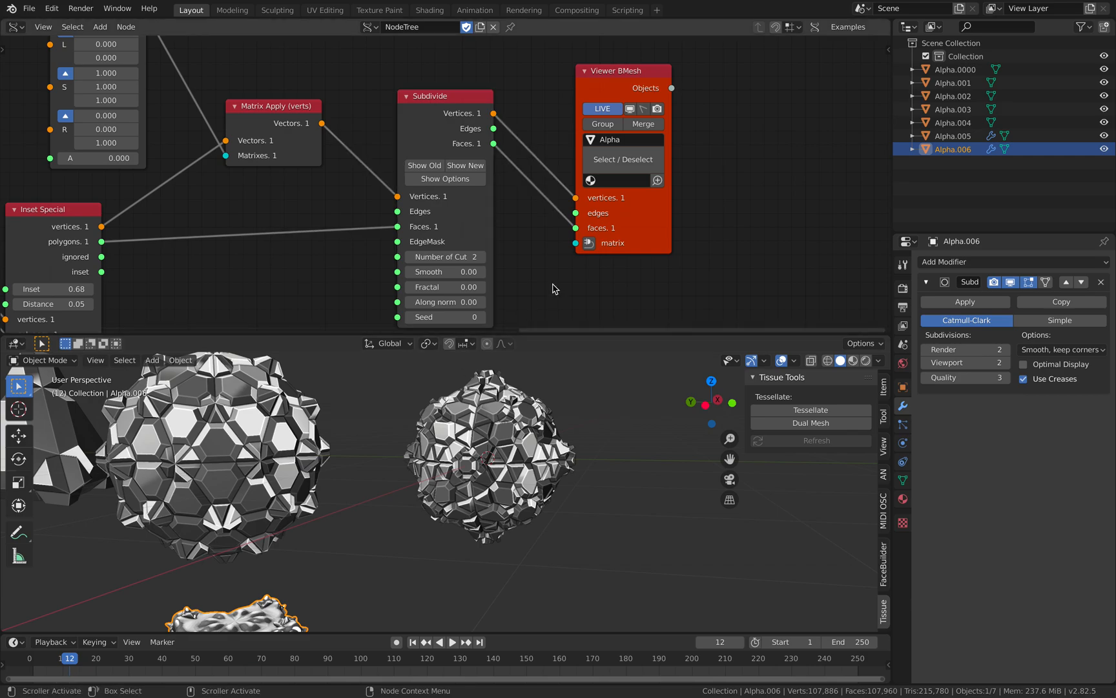
Step: Add a Polygons to Edges node and wire it from Inset Special's polygons into Subdivide's Edges
{"action": "middle_click_drag", "start_coordinate": [341, 284], "coordinate": [393, 229]}
{"action": "key", "text": "alt+space"}
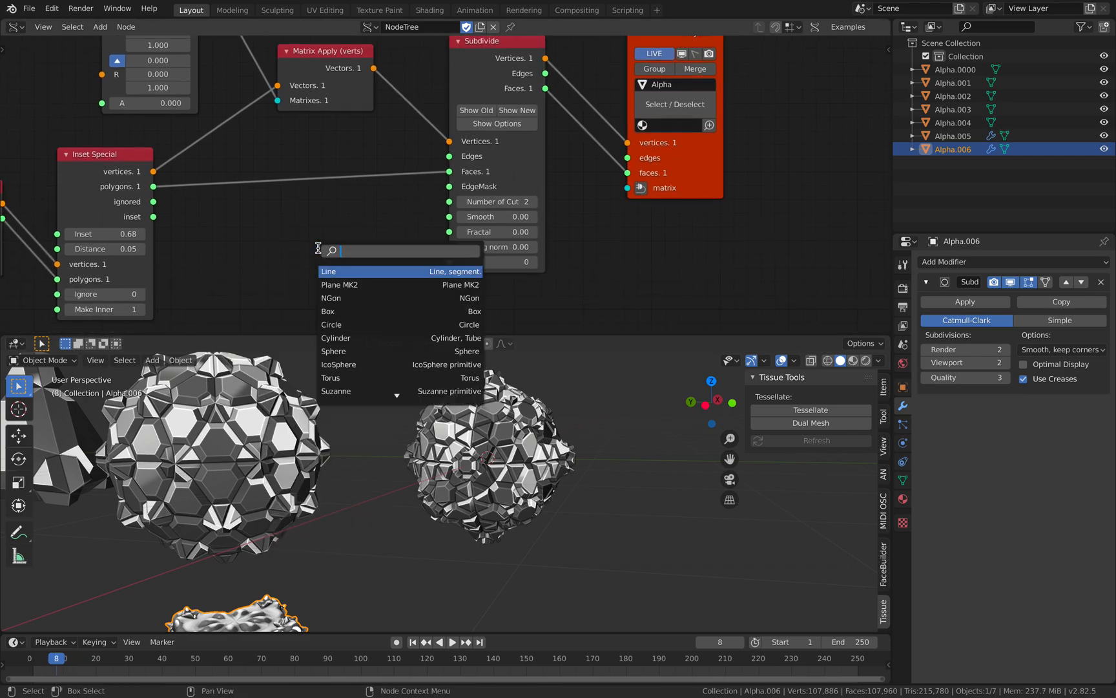
{"action": "type", "text": "polygon"}
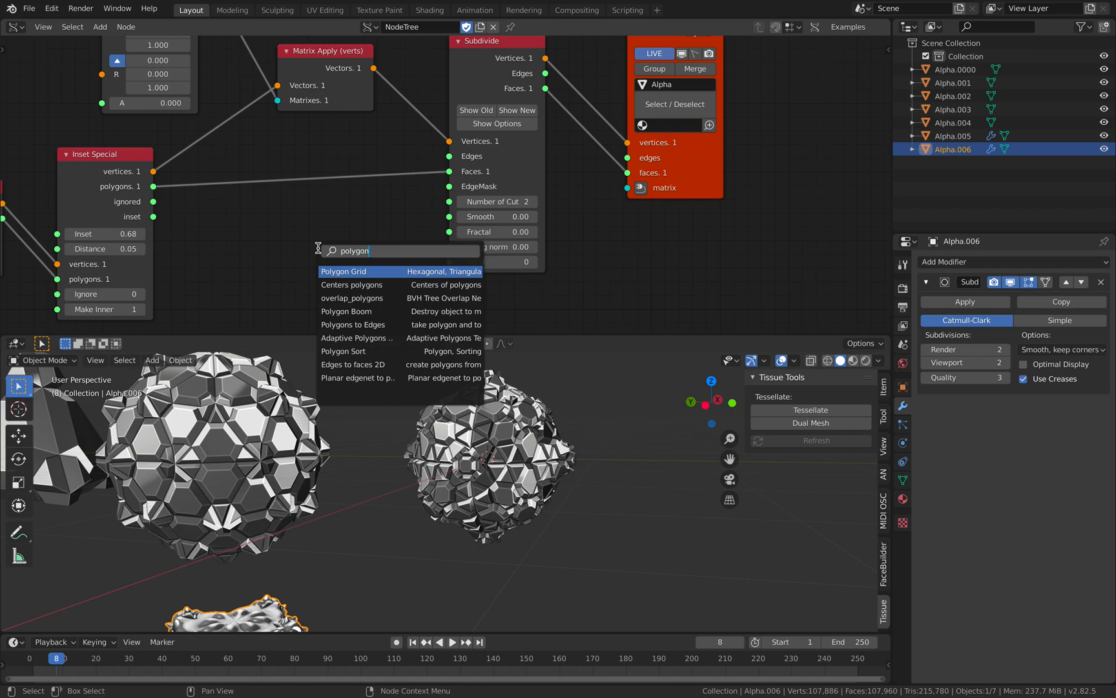
{"action": "key", "text": "Down"}
{"action": "key", "text": "Down"}
{"action": "key", "text": "Down"}
{"action": "key", "text": "Down"}
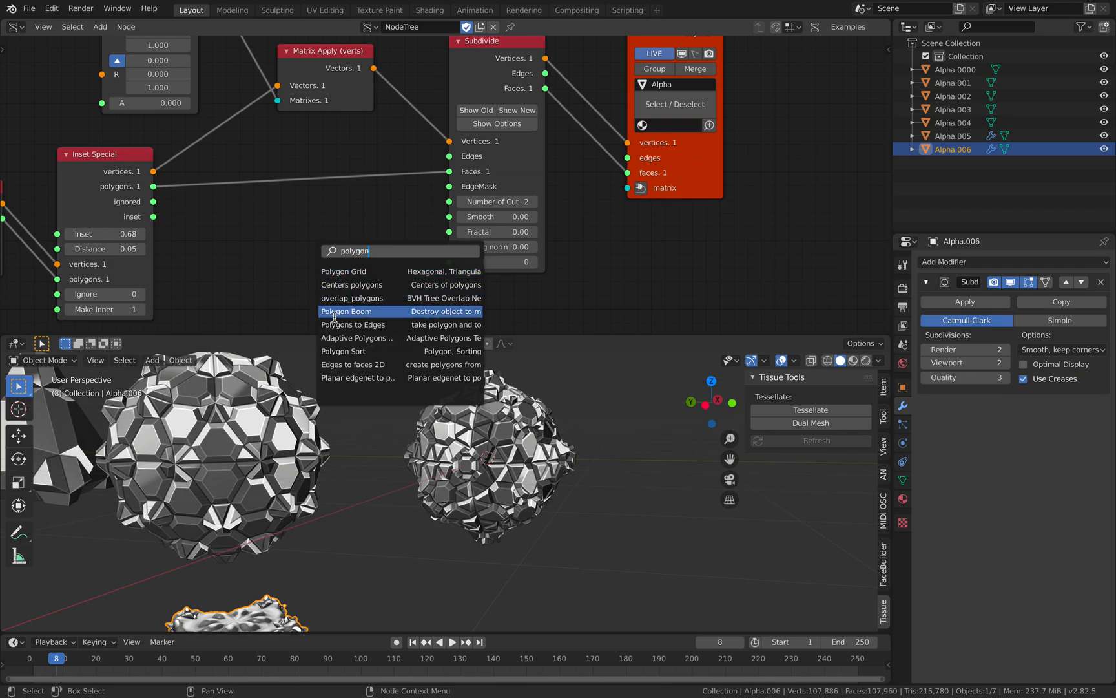
{"action": "key", "text": "Return"}
{"action": "left_click", "coordinate": [255, 201]}
{"action": "left_click_drag", "start_coordinate": [153, 186], "coordinate": [254, 263]}
{"action": "left_click_drag", "start_coordinate": [350, 225], "coordinate": [384, 205]}
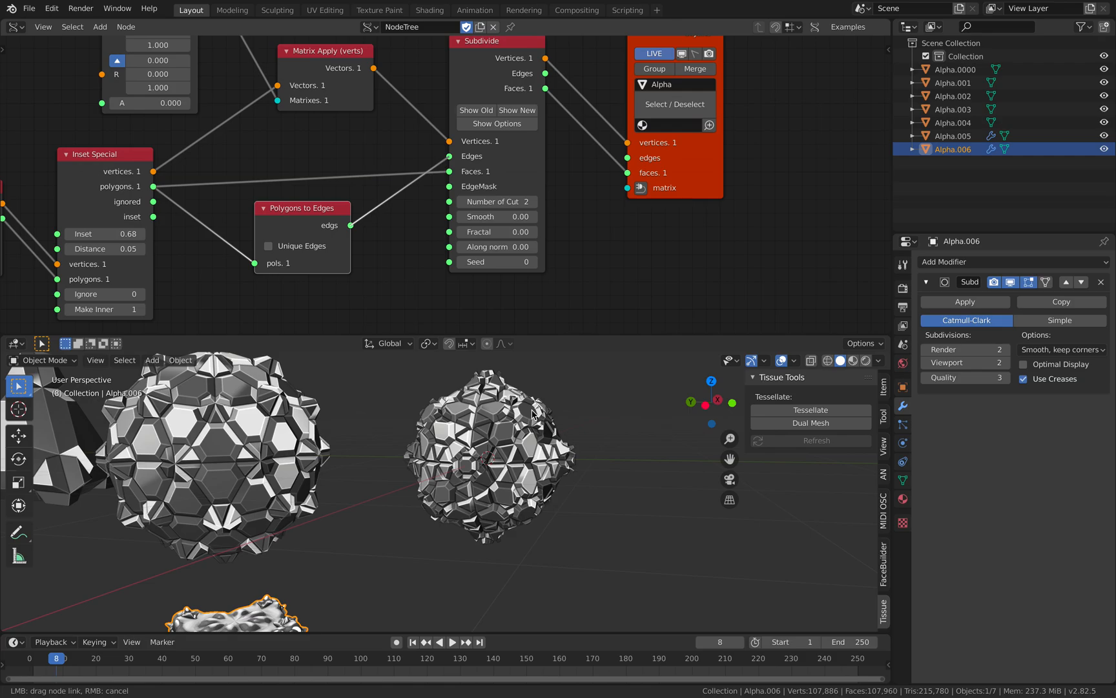
Step: Switch to the desktop and open the Force Quit Applications window
{"action": "key", "text": "ctrl+Up"}
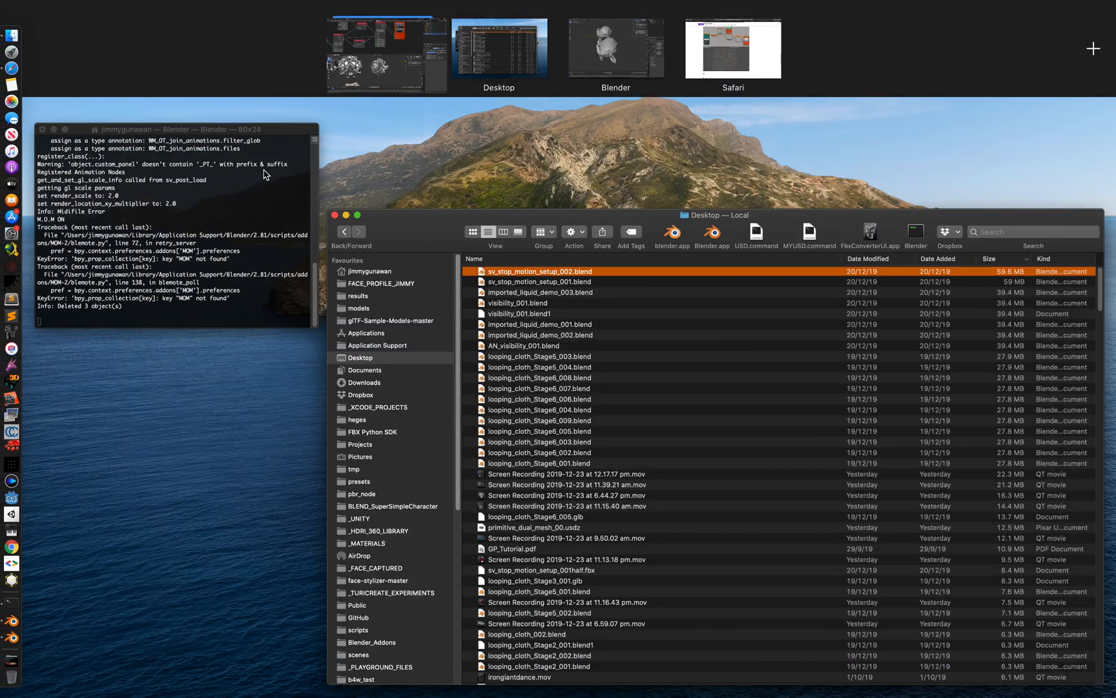
{"action": "left_click", "coordinate": [498, 68]}
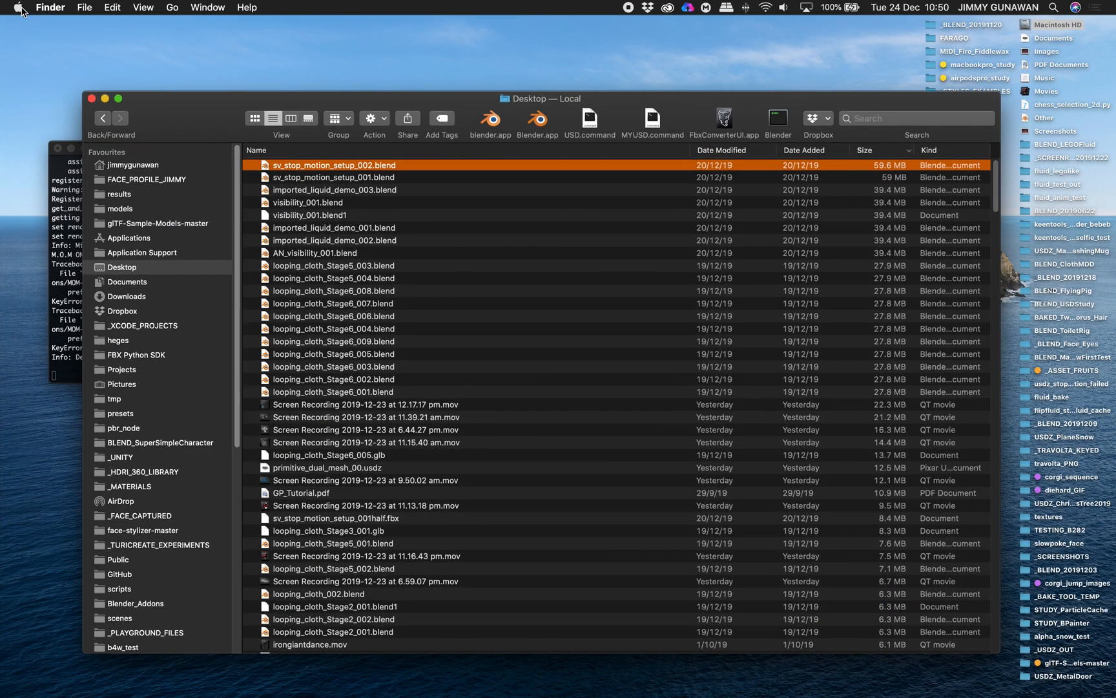
{"action": "left_click", "coordinate": [20, 9]}
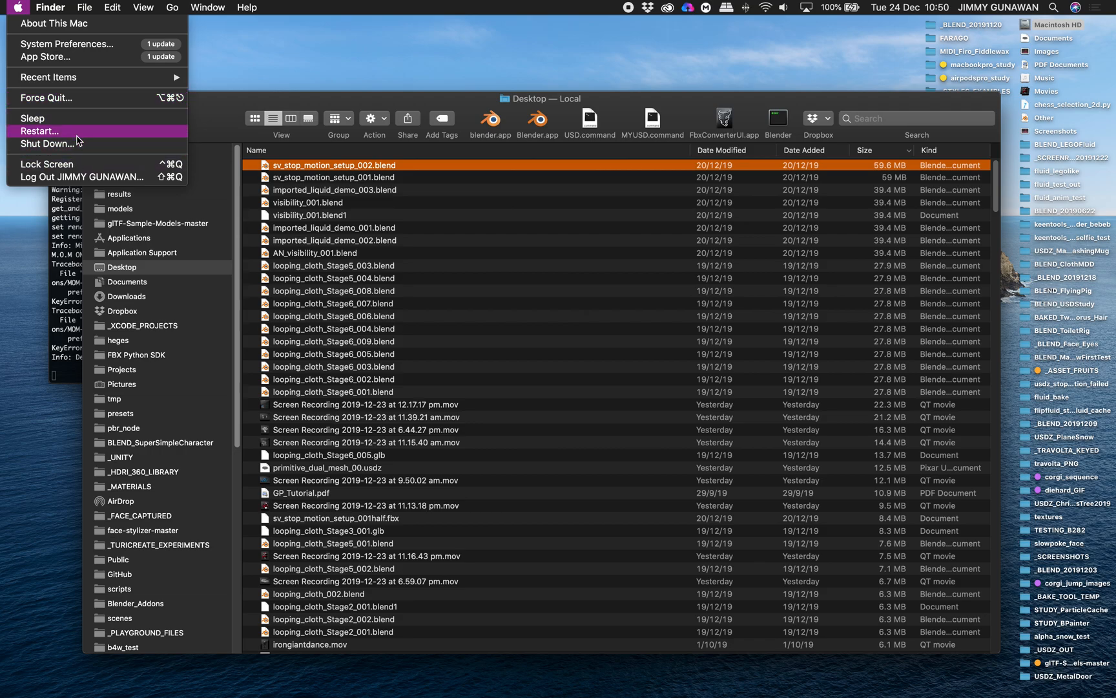
{"action": "left_click", "coordinate": [64, 98]}
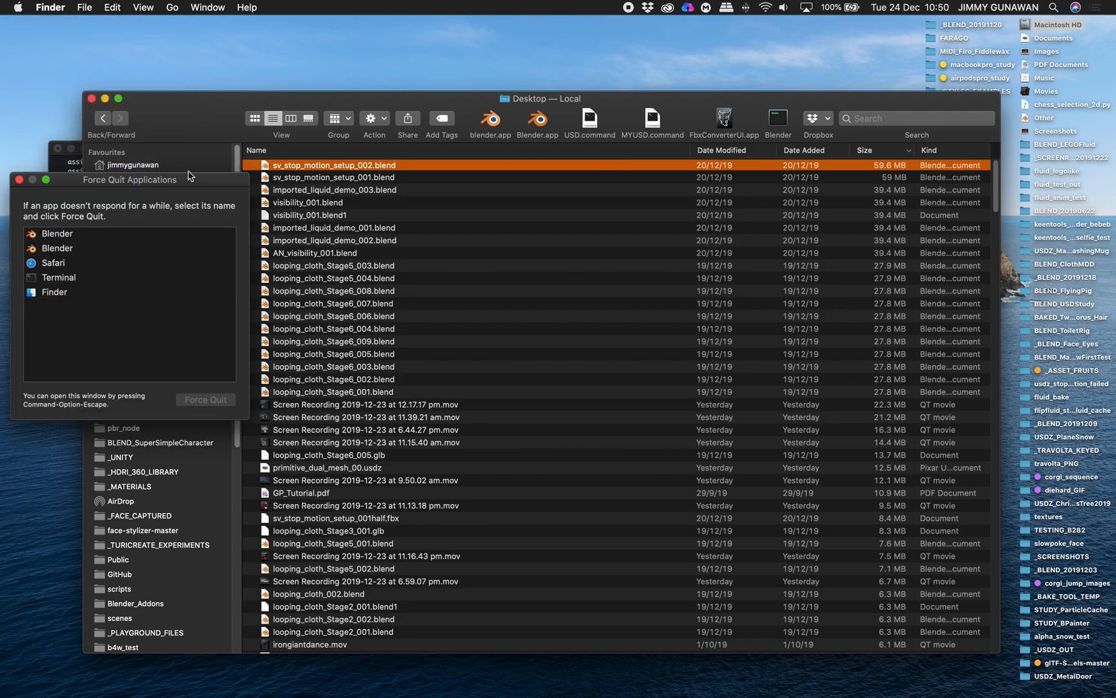
Step: Switch to the other Blender instance with the Suzanne scene and quit it without saving
{"action": "key", "text": "ctrl+Right"}
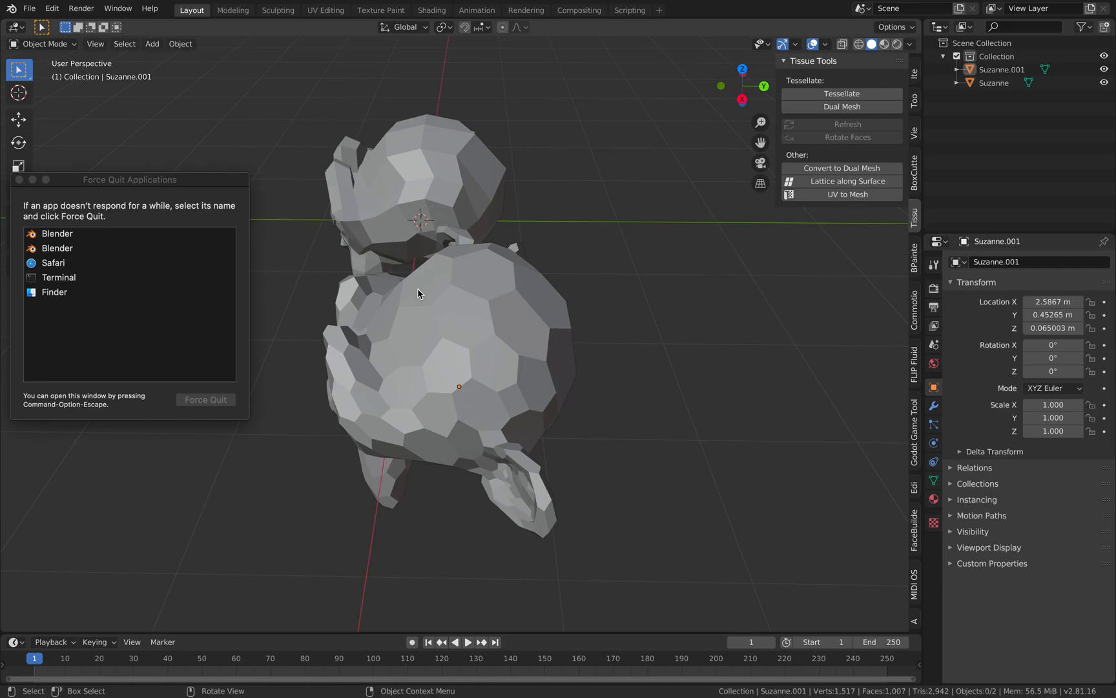
{"action": "key", "text": "ctrl+Right"}
{"action": "key", "text": "ctrl+Left"}
{"action": "key", "text": "super+q"}
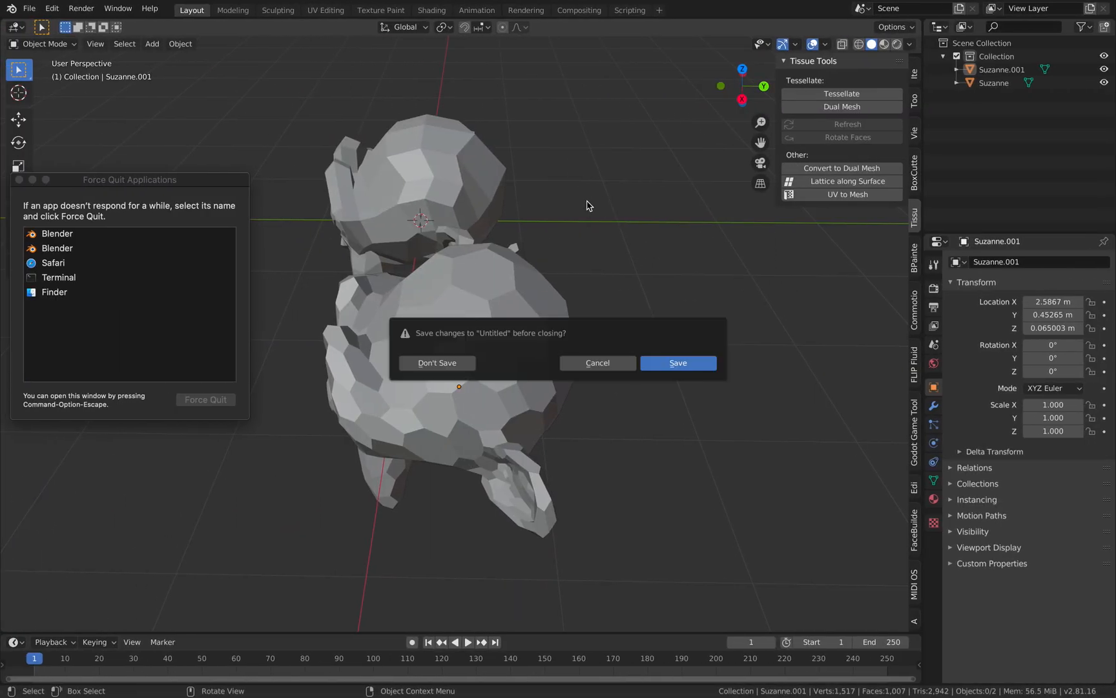
{"action": "left_click", "coordinate": [465, 361]}
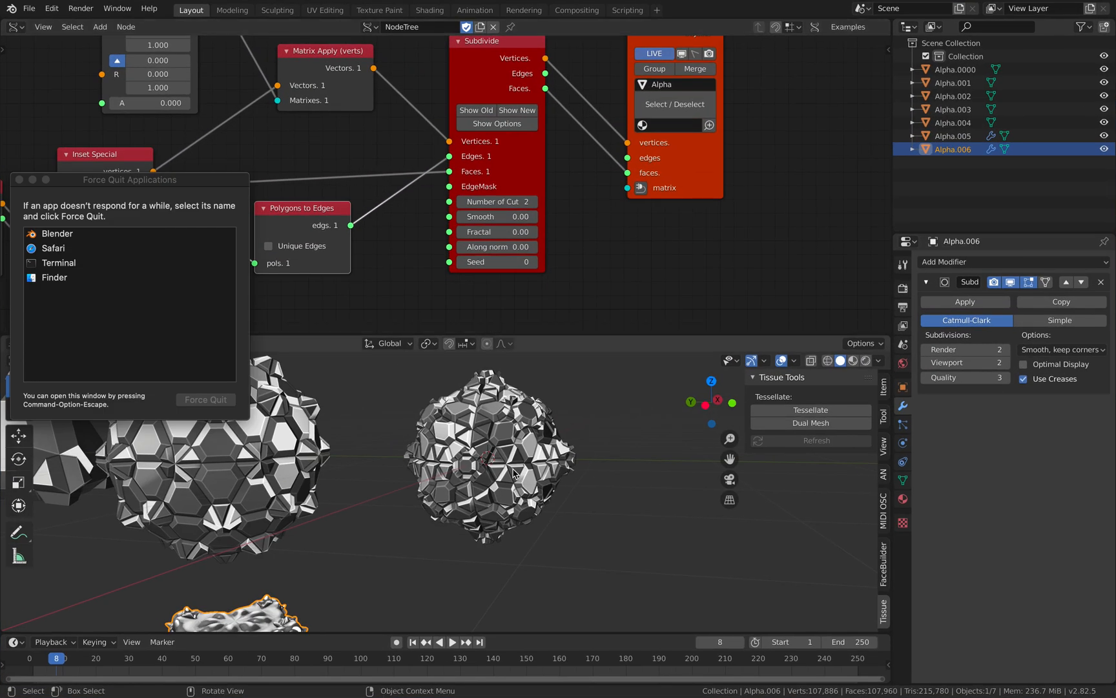
Step: Select the Polygons to Edges node feeding Subdivide and delete it
{"action": "mouse_move", "coordinate": [513, 473]}
{"action": "middle_mouse_down"}
{"action": "mouse_move", "coordinate": [524, 456]}
{"action": "mouse_move", "coordinate": [516, 468]}
{"action": "middle_mouse_up"}
{"action": "middle_click_drag", "start_coordinate": [396, 202], "coordinate": [441, 217]}
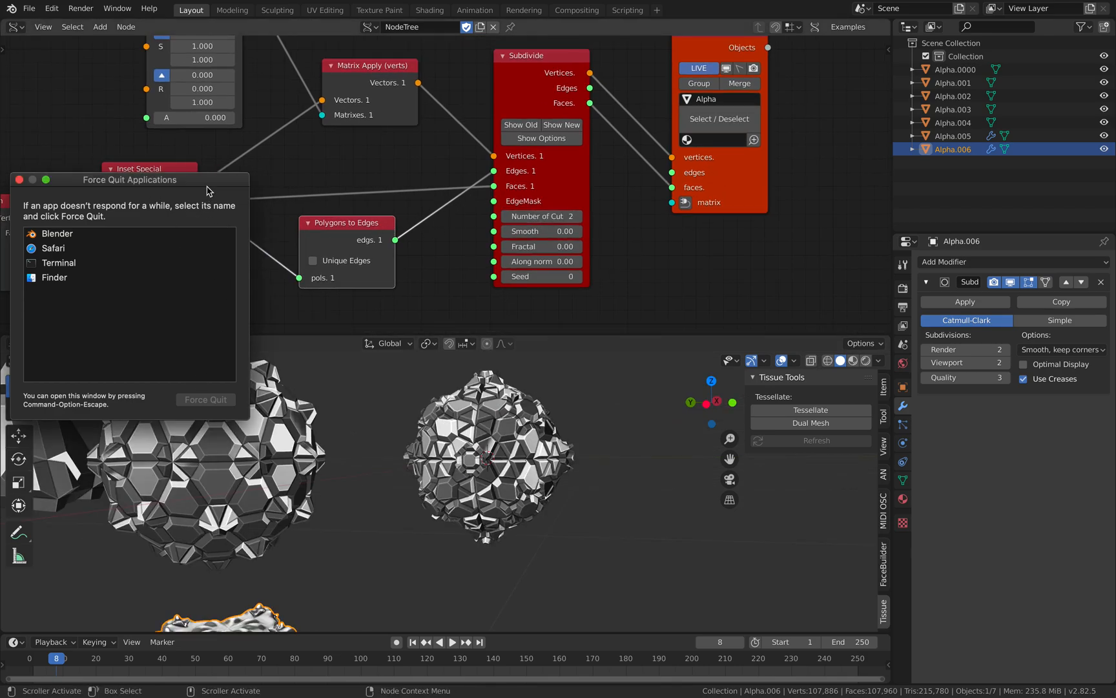
{"action": "left_click", "coordinate": [360, 239]}
{"action": "middle_click_drag", "start_coordinate": [346, 220], "coordinate": [386, 214]}
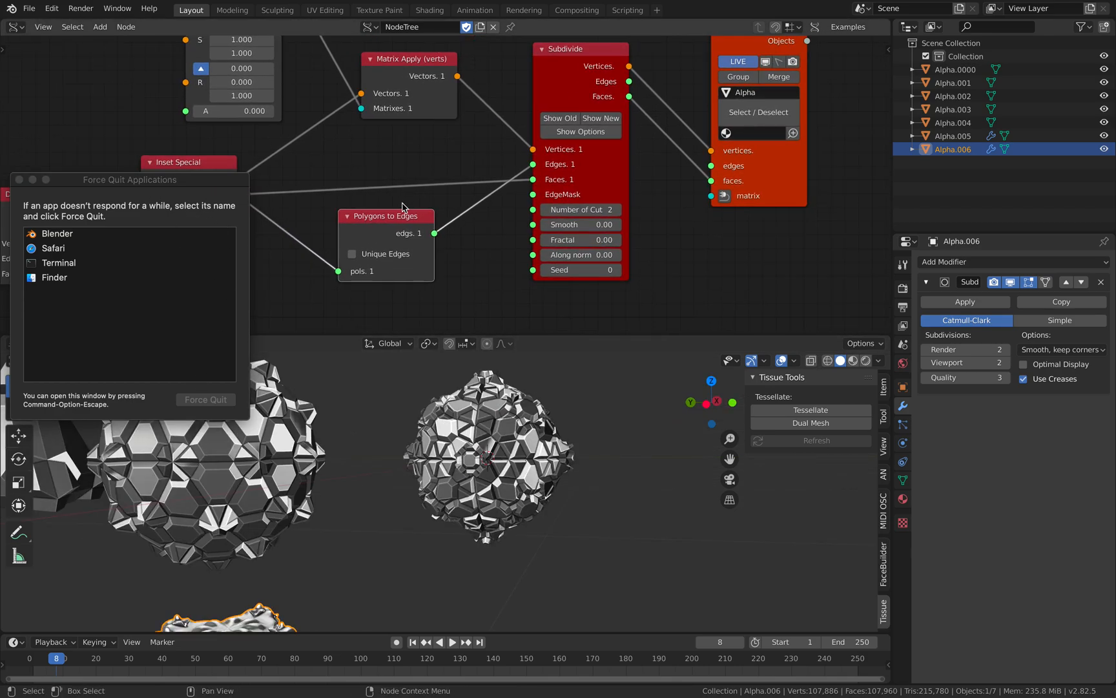
{"action": "key", "text": "x"}
{"action": "middle_click_drag", "start_coordinate": [315, 218], "coordinate": [448, 226]}
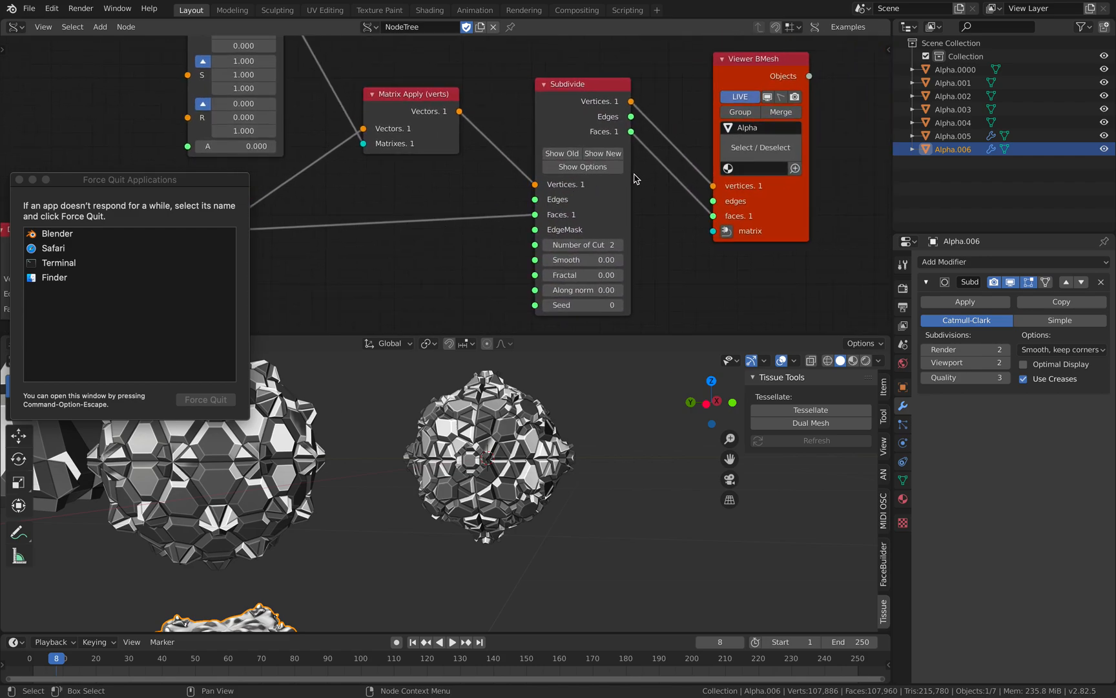
Step: Widen the Subdivide node, show its options and enable Only Quads, keeping Grid fill on
{"action": "left_click_drag", "start_coordinate": [632, 180], "coordinate": [667, 180]}
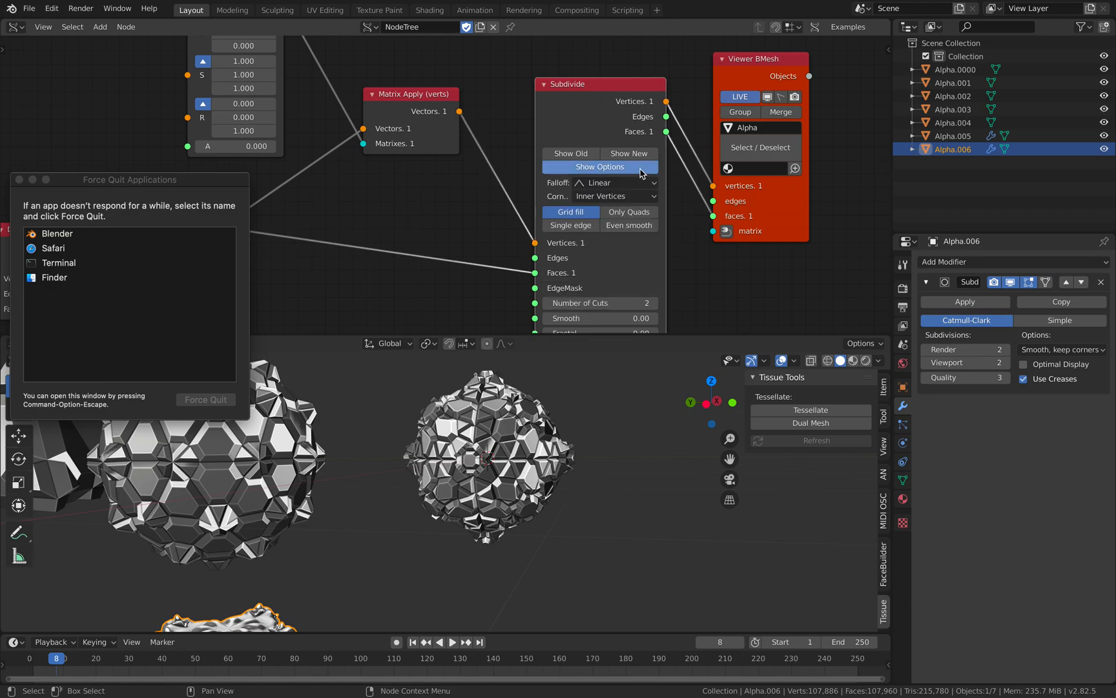
{"action": "left_click", "coordinate": [643, 169]}
{"action": "middle_click_drag", "start_coordinate": [691, 247], "coordinate": [656, 197]}
{"action": "left_click", "coordinate": [600, 163]}
{"action": "left_click", "coordinate": [549, 164]}
{"action": "left_click", "coordinate": [554, 163]}
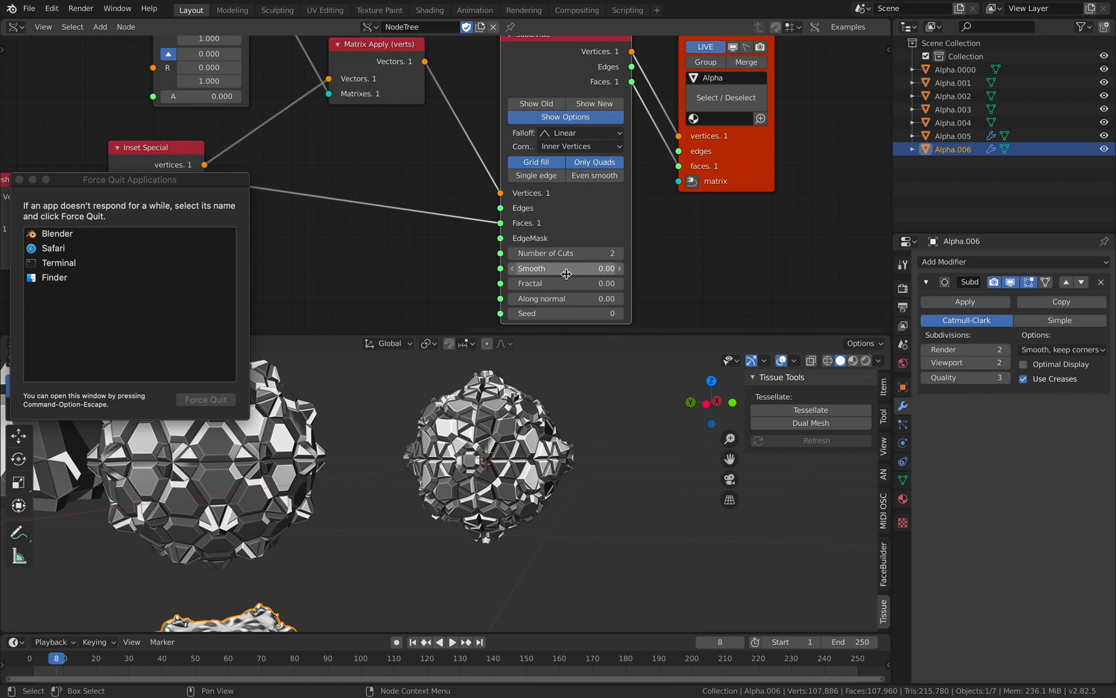
Step: Set Subdivide's Smooth to about 0.78 and Fractal to about 0.24, and adjust the Subdivide and Viewer BMesh spacing
{"action": "left_click_drag", "start_coordinate": [562, 283], "coordinate": [585, 282]}
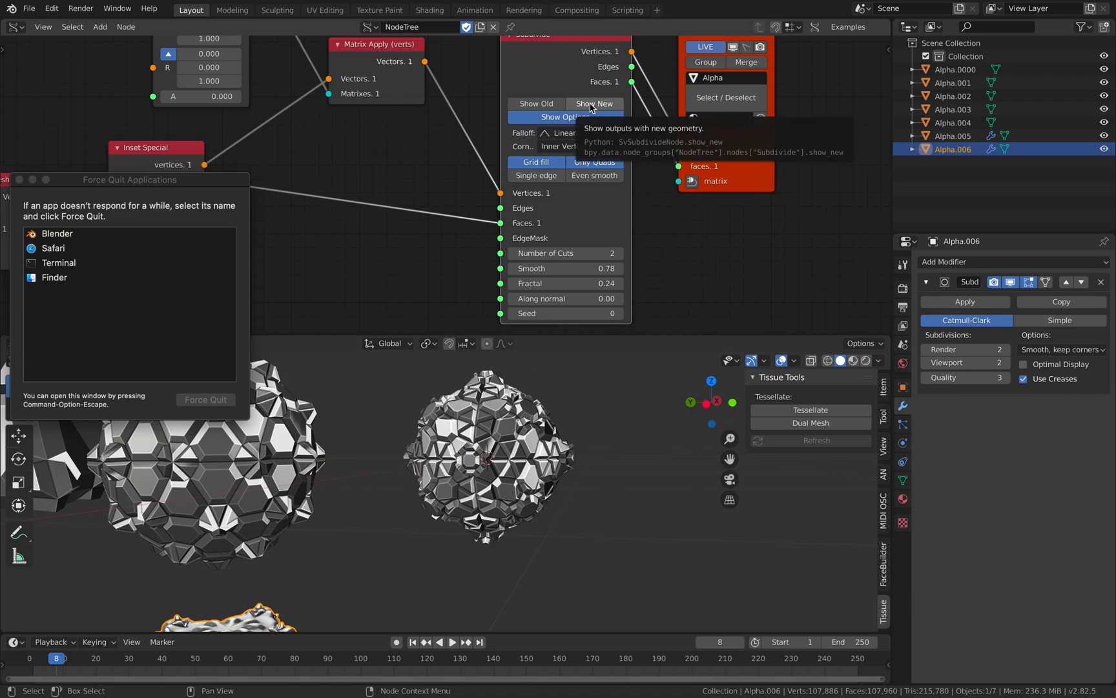
{"action": "left_click_drag", "start_coordinate": [602, 90], "coordinate": [593, 103]}
{"action": "left_click_drag", "start_coordinate": [720, 152], "coordinate": [725, 140]}
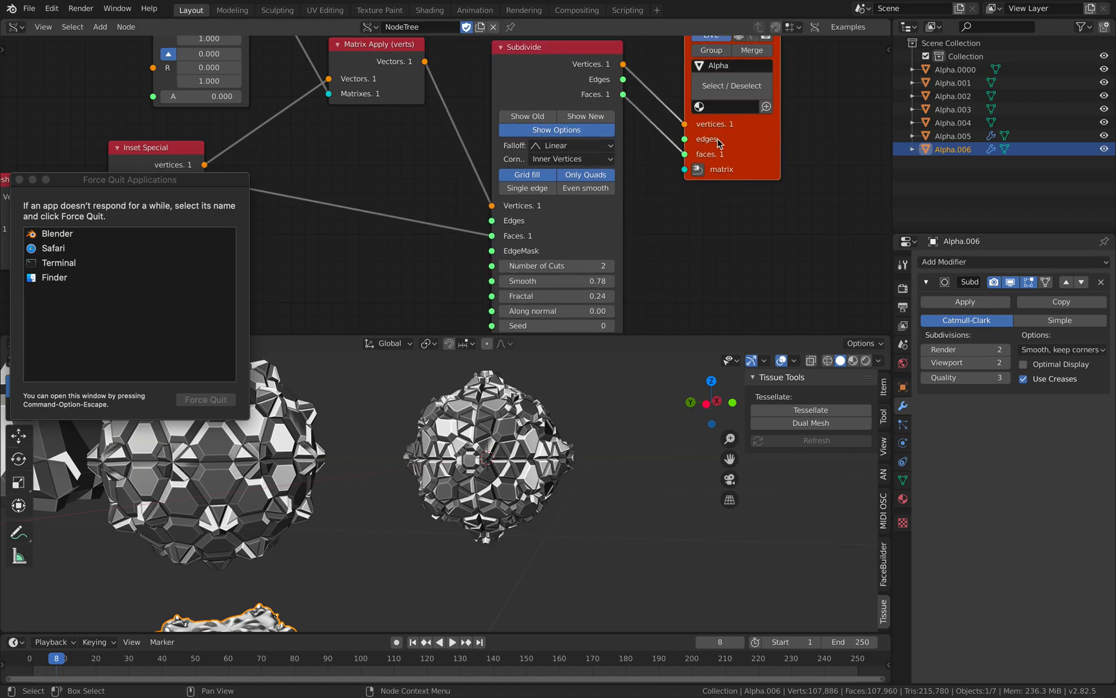
{"action": "middle_click_drag", "start_coordinate": [458, 198], "coordinate": [556, 170]}
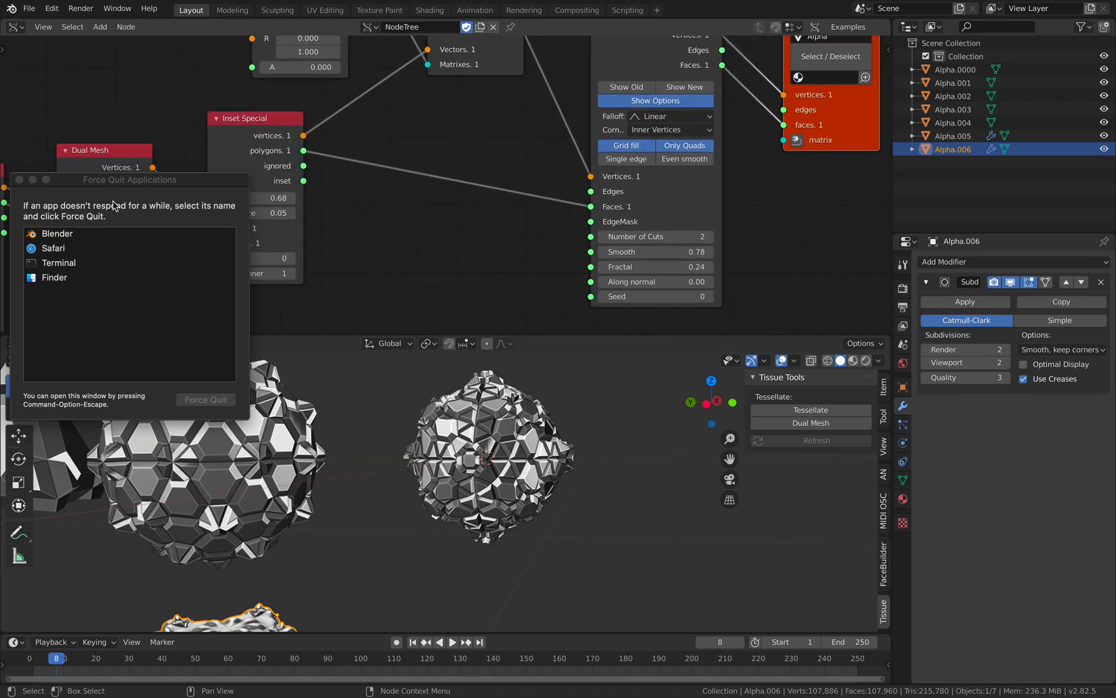
Step: Close the Force Quit Applications window and move the Inset Special node slightly away from Dual Mesh
{"action": "left_click", "coordinate": [20, 179]}
{"action": "left_click_drag", "start_coordinate": [292, 166], "coordinate": [299, 180]}
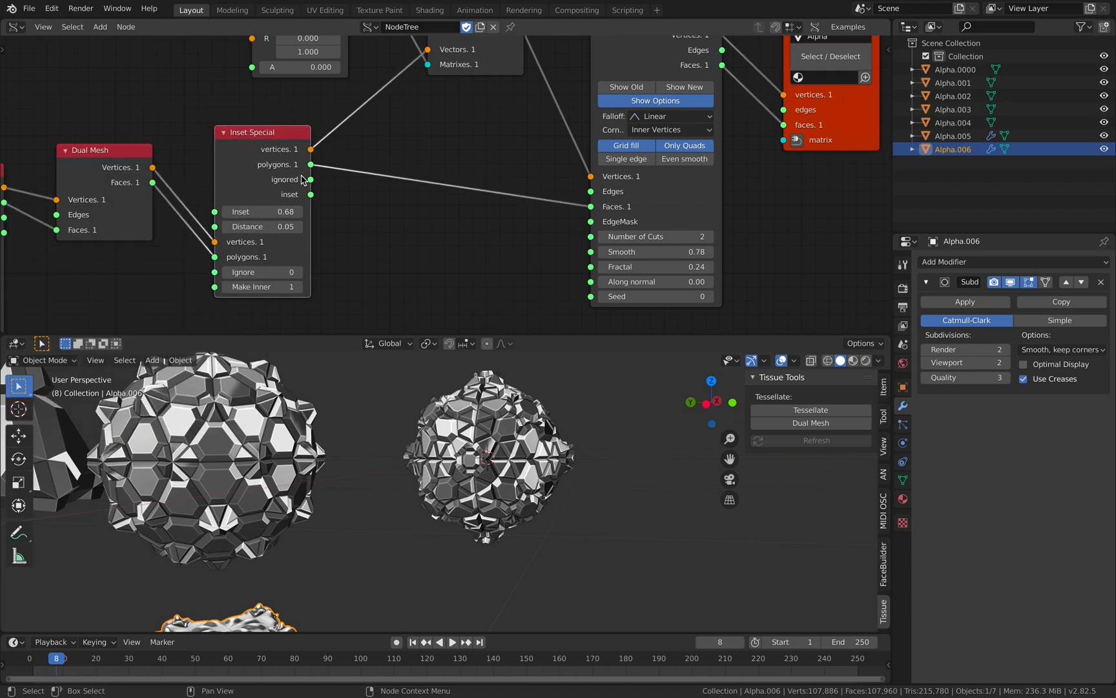
Step: Delete the Subdivide node and connect Matrix Apply's Vectors and Inset Special's polygons directly to Viewer BMesh's vertices and faces
{"action": "middle_click_drag", "start_coordinate": [348, 211], "coordinate": [265, 226]}
{"action": "middle_click_drag", "start_coordinate": [433, 207], "coordinate": [362, 254]}
{"action": "left_click", "coordinate": [463, 113]}
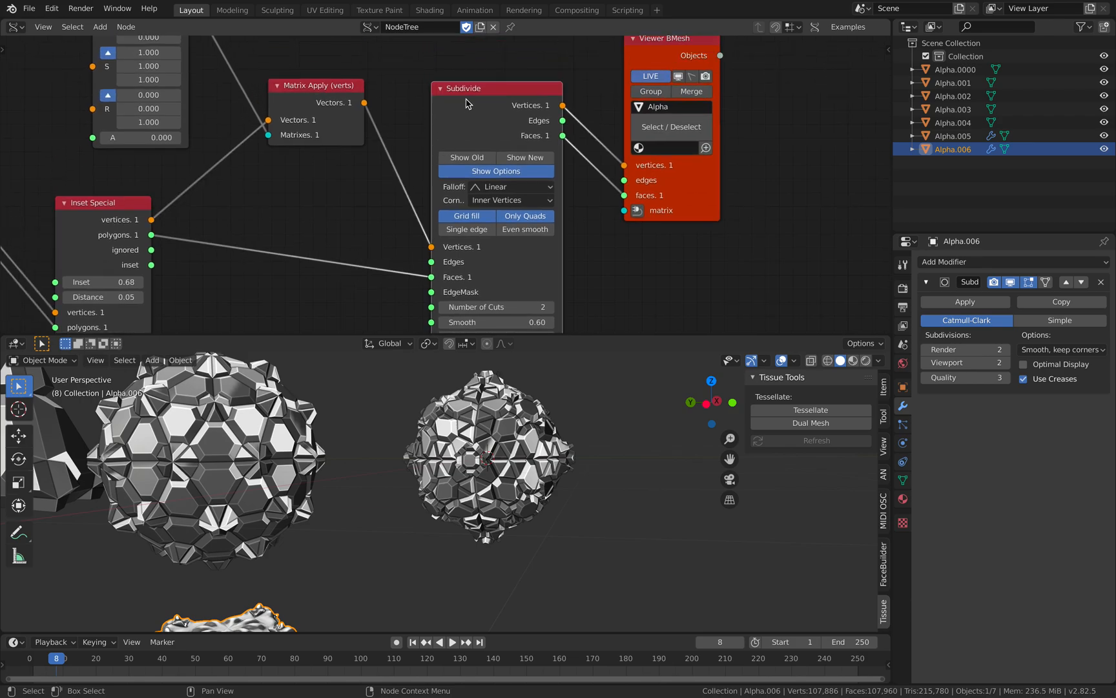
{"action": "key", "text": "x"}
{"action": "left_click_drag", "start_coordinate": [365, 103], "coordinate": [151, 235]}
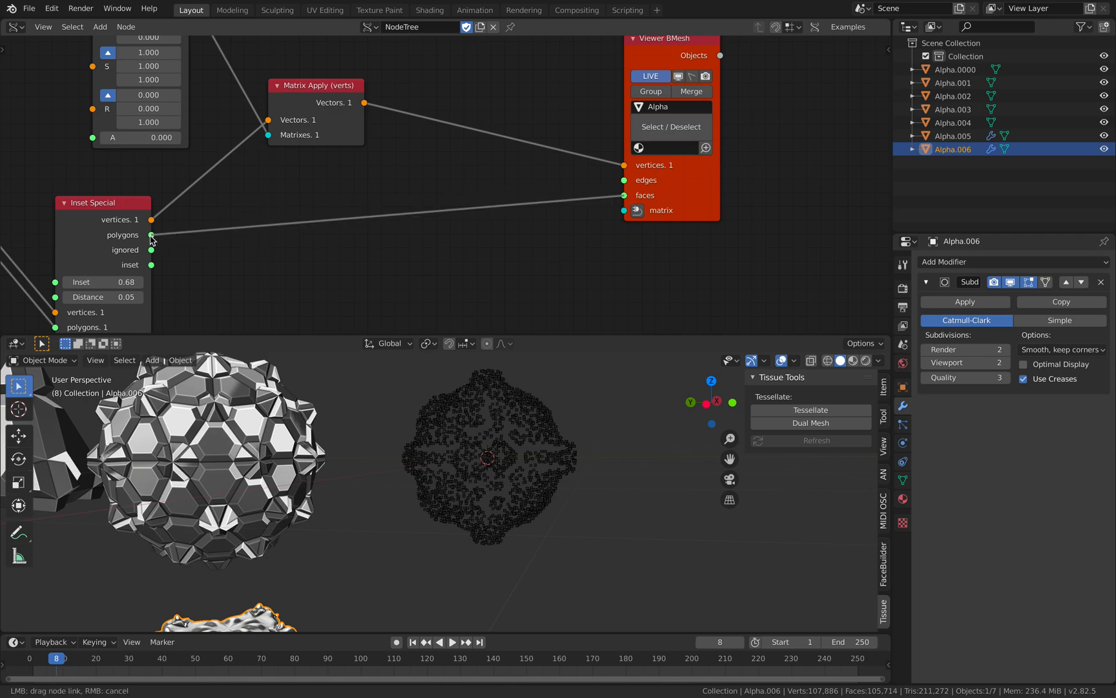
{"action": "middle_click_drag", "start_coordinate": [458, 224], "coordinate": [399, 241]}
{"action": "left_click_drag", "start_coordinate": [600, 234], "coordinate": [653, 235]}
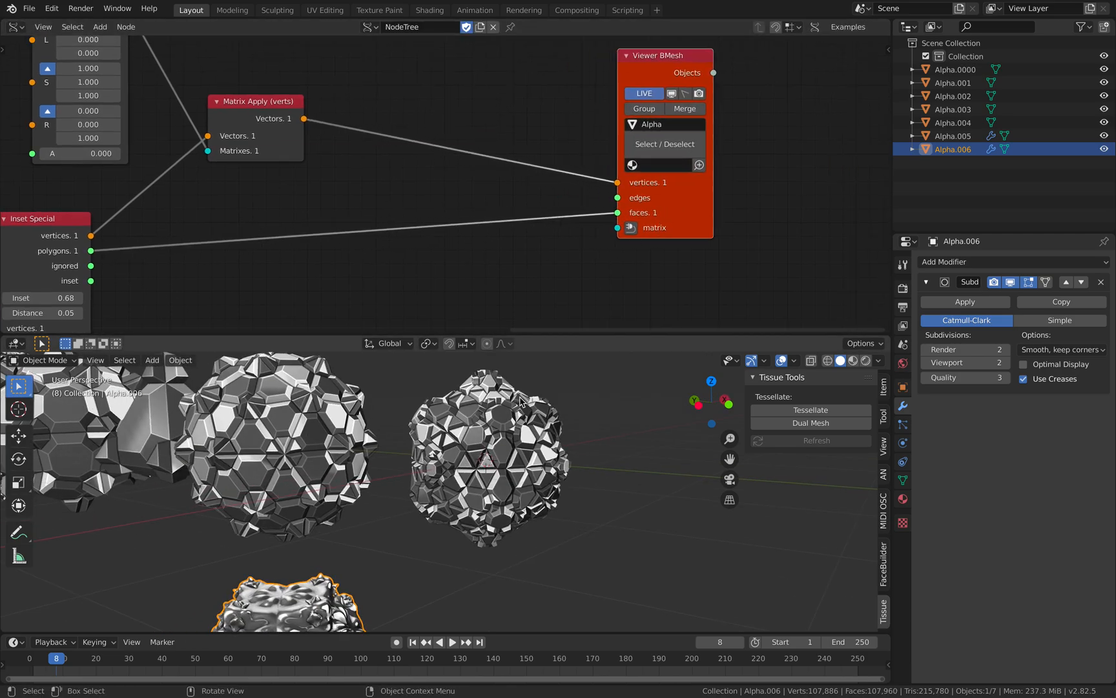
Step: Save the dualmesh_003.blend file
{"action": "middle_click_drag", "start_coordinate": [517, 407], "coordinate": [577, 425]}
{"action": "key", "text": "super+s"}
{"action": "middle_click_drag", "start_coordinate": [438, 182], "coordinate": [425, 204]}
{"action": "key", "text": "shift+a"}
{"action": "left_click", "coordinate": [424, 204]}
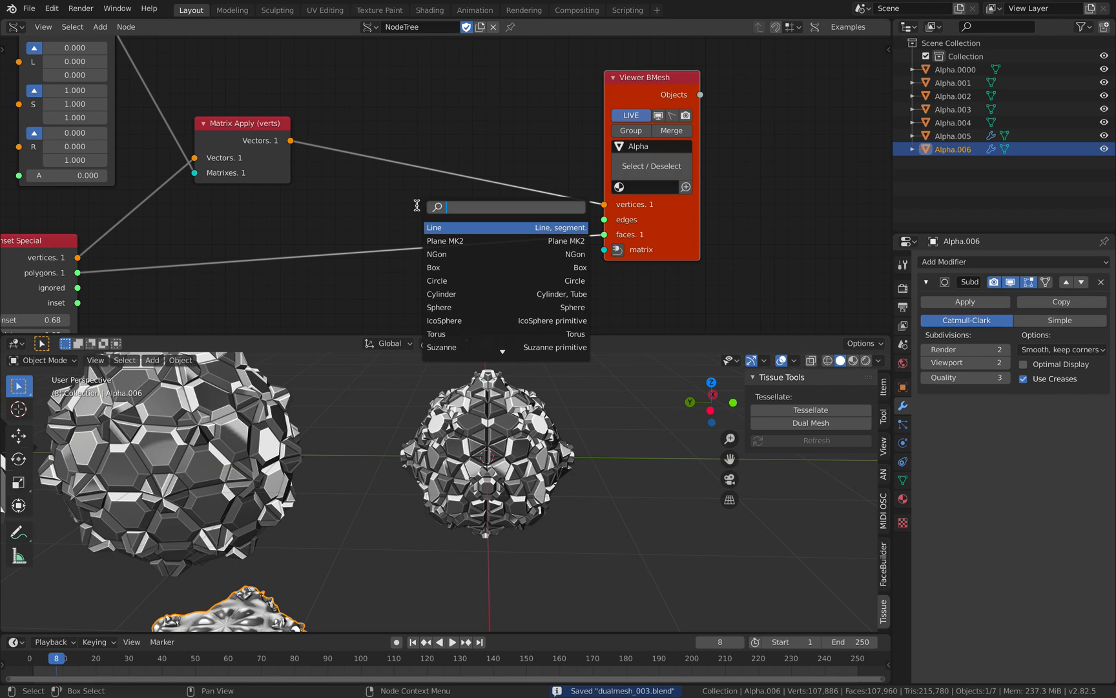
{"action": "key", "text": "Escape"}
Step: Shift the Viewer BMesh node slightly and save the file again
{"action": "scroll", "coordinate": [481, 452], "scroll_direction": "down", "scroll_amount": 4}
{"action": "middle_click_drag", "start_coordinate": [481, 462], "coordinate": [523, 482]}
{"action": "scroll", "coordinate": [510, 478], "scroll_direction": "up", "scroll_amount": 4}
{"action": "scroll", "coordinate": [478, 482], "scroll_direction": "down", "scroll_amount": 3}
{"action": "scroll", "coordinate": [478, 481], "scroll_direction": "up", "scroll_amount": 4}
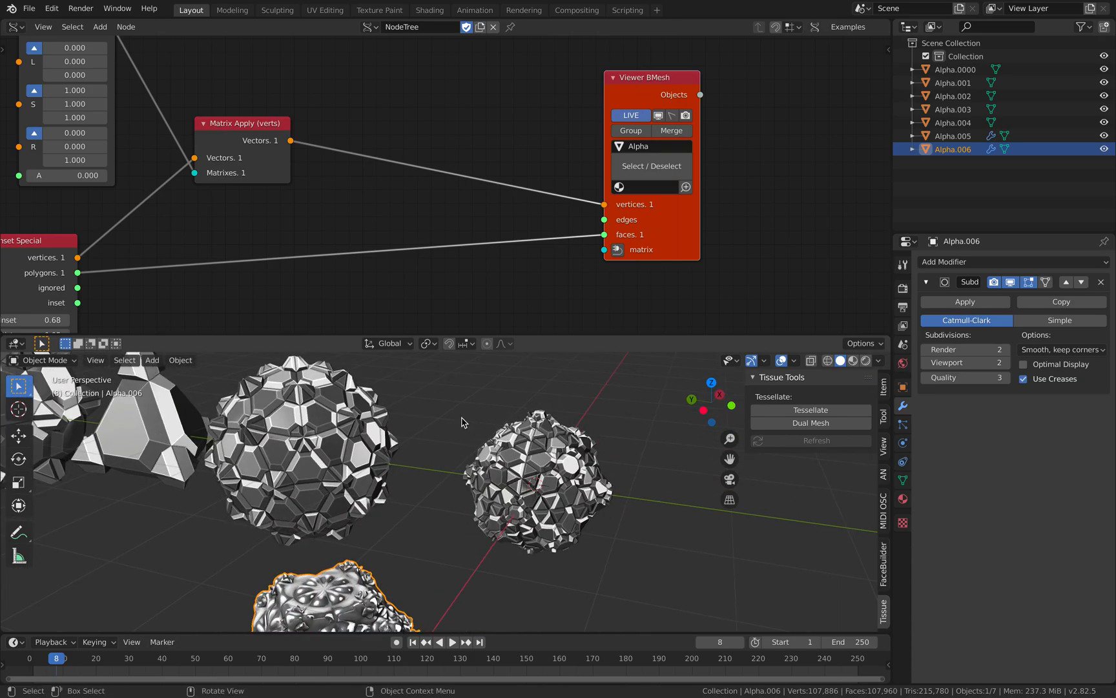
{"action": "left_click_drag", "start_coordinate": [686, 238], "coordinate": [693, 223]}
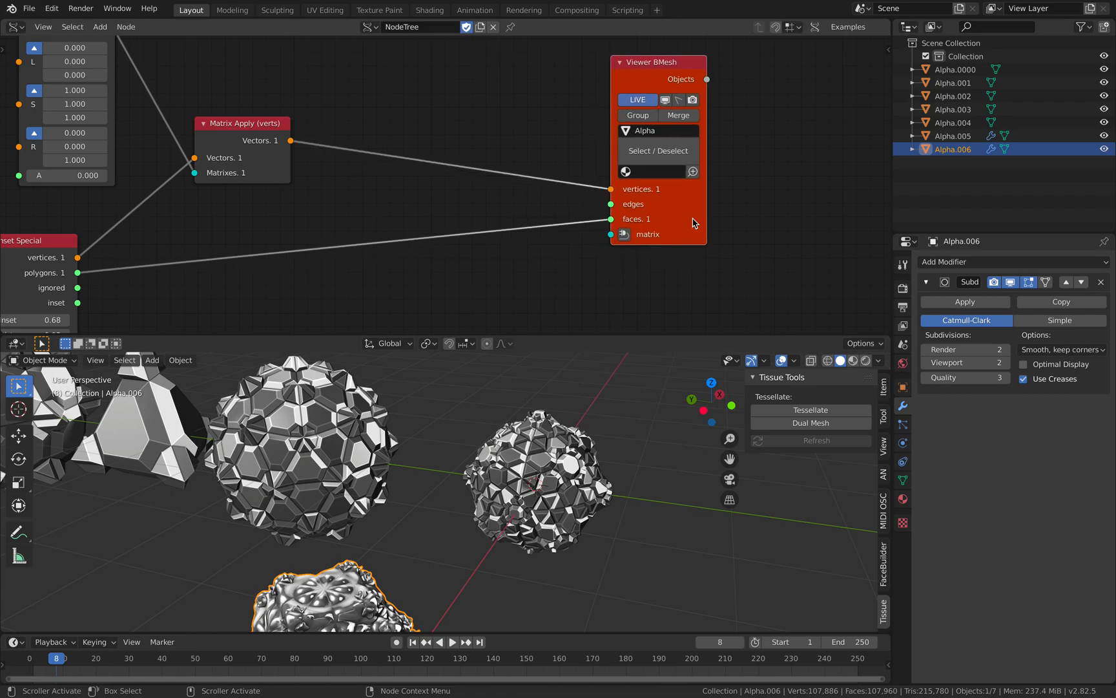
{"action": "key", "text": "ctrl+s"}
{"action": "middle_click_drag", "start_coordinate": [480, 179], "coordinate": [640, 166]}
{"action": "scroll", "coordinate": [636, 164], "scroll_direction": "down", "scroll_amount": 3}
{"action": "key", "text": "ctrl+s"}
Step: Start a new file with the default cube scene
{"action": "left_click", "coordinate": [25, 12]}
{"action": "left_click", "coordinate": [176, 24]}
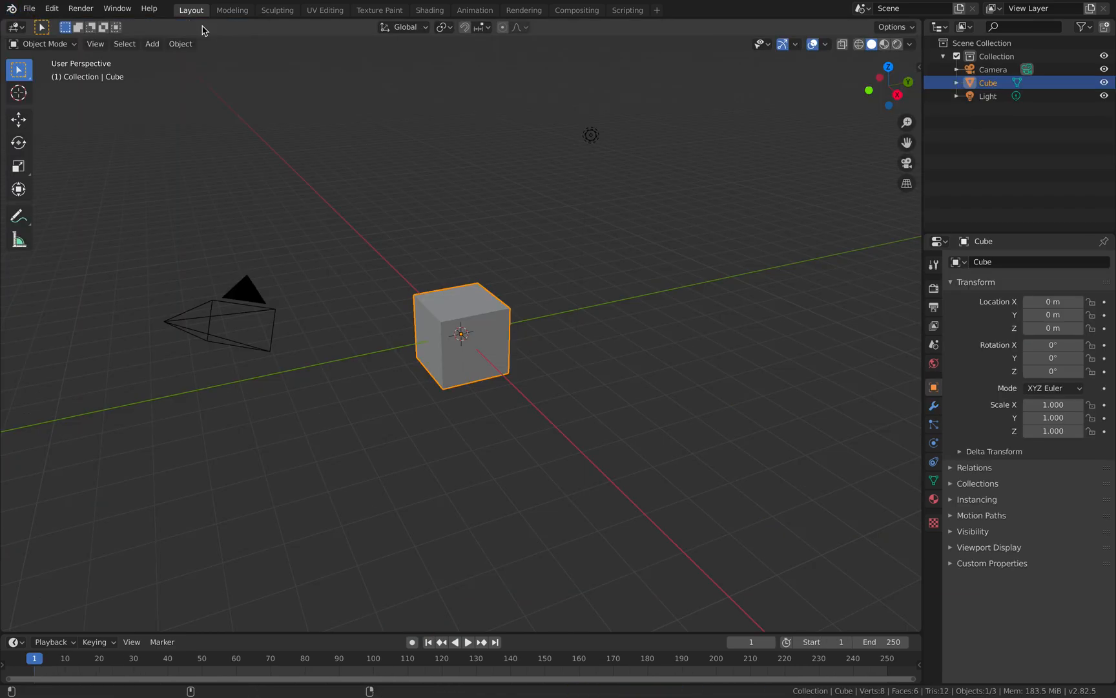
{"action": "left_click", "coordinate": [895, 27]}
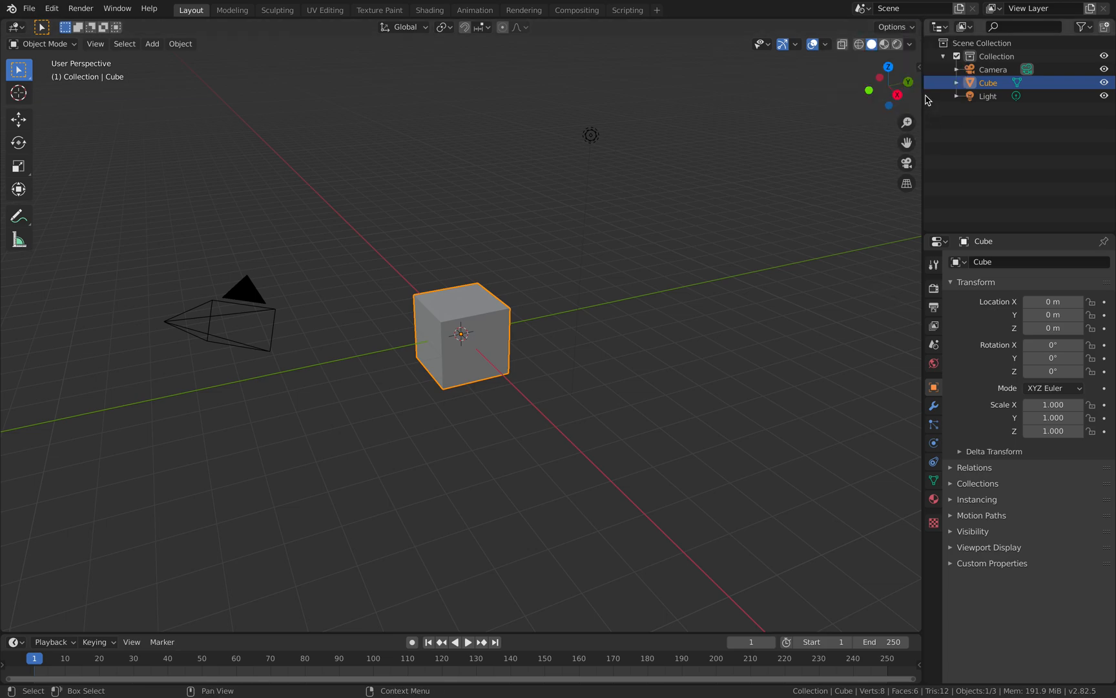
Step: Split the 3D viewport horizontally, turn the upper area into a Sverchok node editor and create a new node tree
{"action": "left_click_drag", "start_coordinate": [918, 42], "coordinate": [710, 286]}
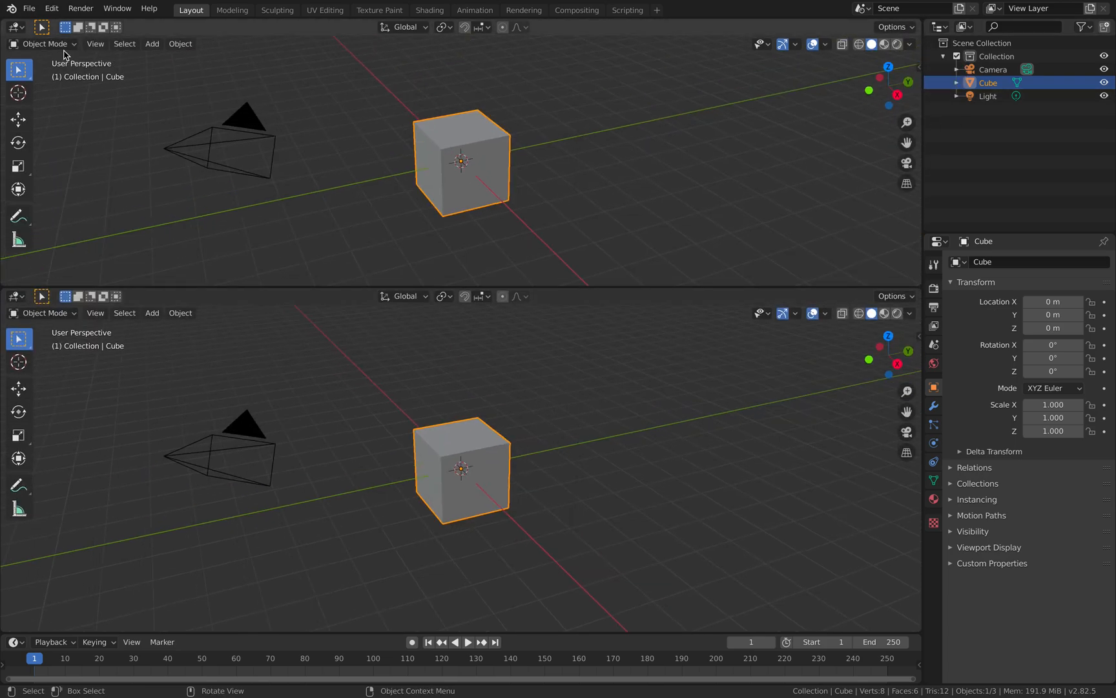
{"action": "left_click", "coordinate": [17, 27]}
{"action": "left_click", "coordinate": [52, 134]}
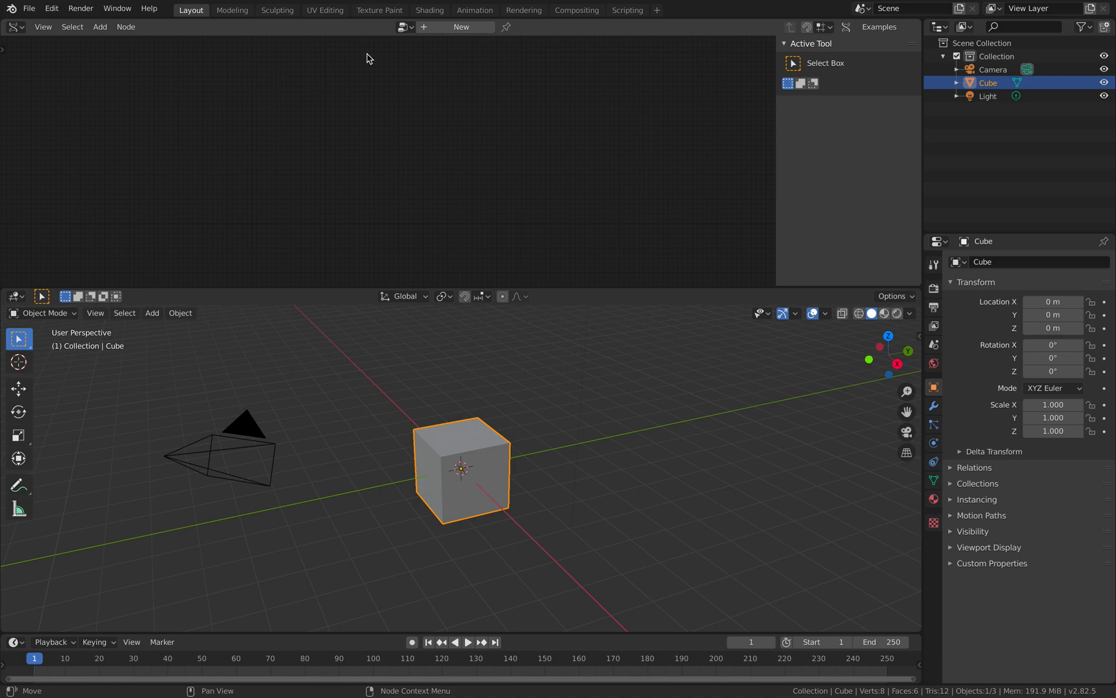
{"action": "left_click", "coordinate": [462, 28]}
Step: Add a Random Vector MK2 node and set its Count to 19
{"action": "key", "text": "shift+a"}
{"action": "left_click", "coordinate": [147, 128]}
{"action": "type", "text": "random"}
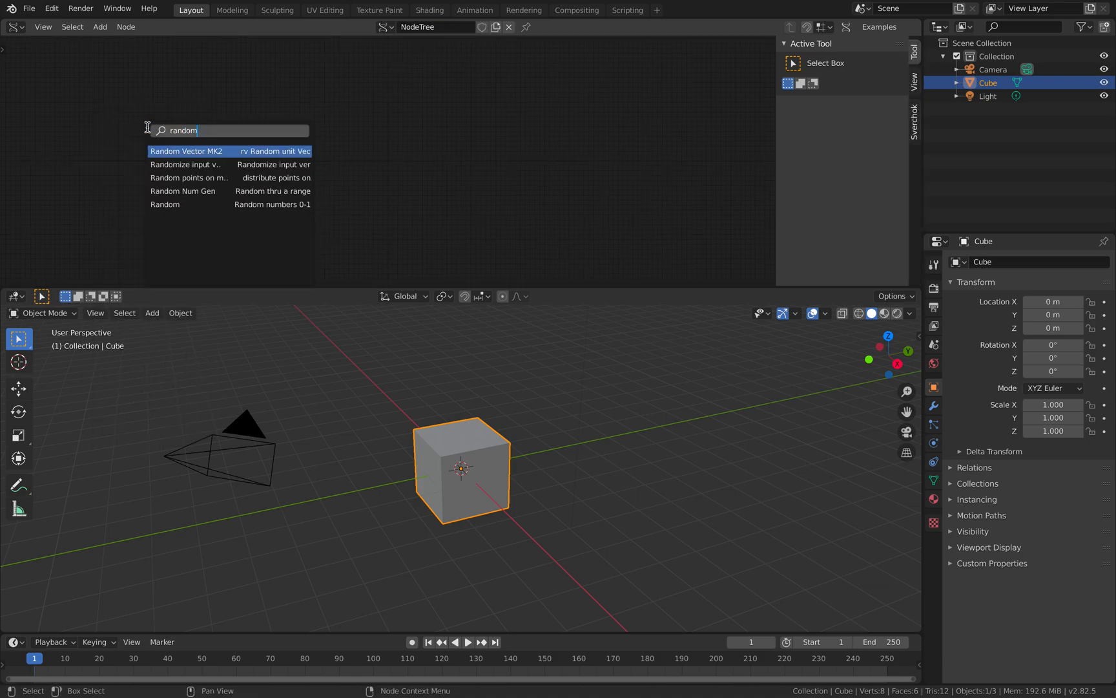
{"action": "key", "text": "Return"}
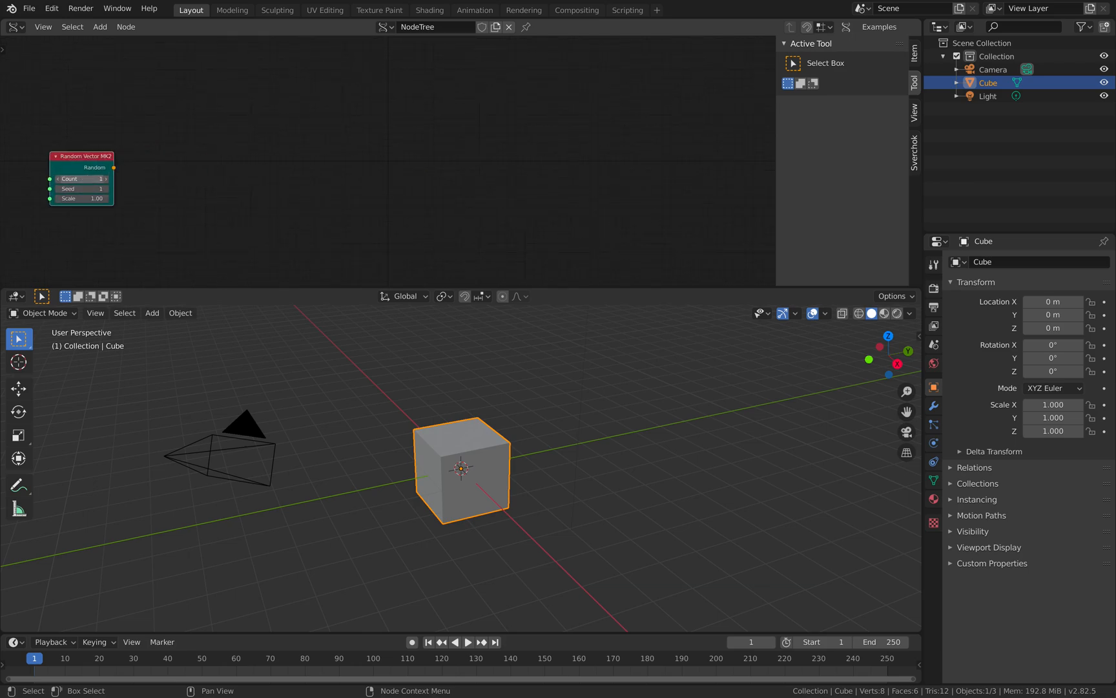
{"action": "left_click_drag", "start_coordinate": [82, 179], "coordinate": [111, 179]}
Step: Add a Delaunay 2D node and feed its Vertices from Random Vector MK2's output
{"action": "middle_click_drag", "start_coordinate": [187, 166], "coordinate": [296, 135]}
{"action": "key", "text": "shift+a"}
{"action": "left_click", "coordinate": [295, 131]}
{"action": "type", "text": "dela"}
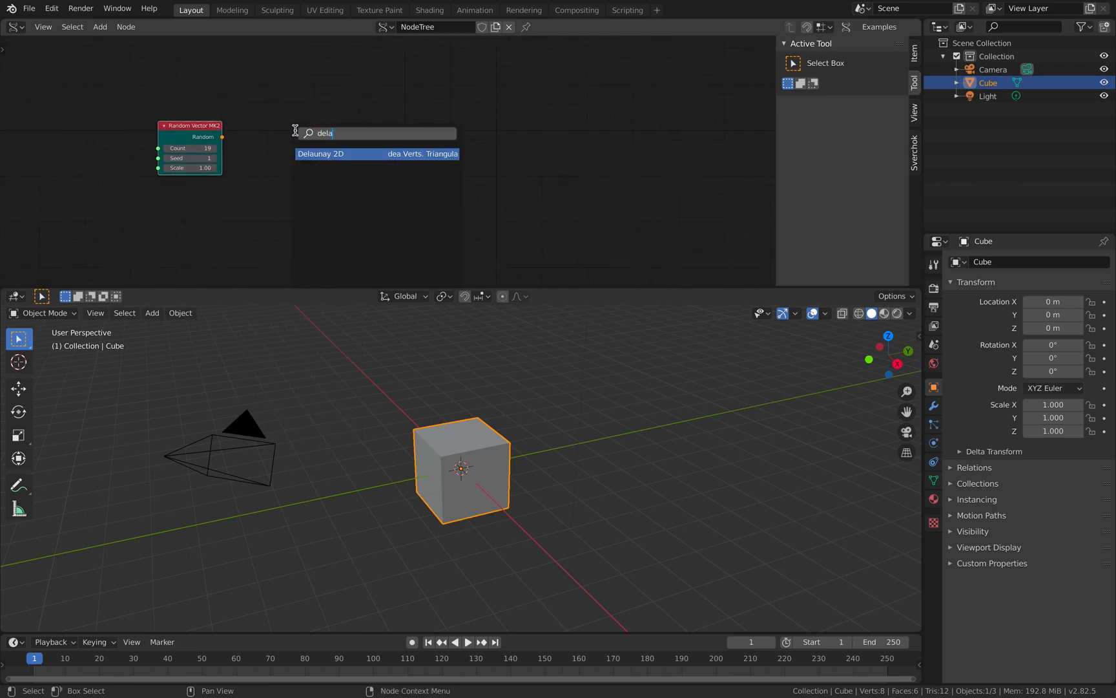
{"action": "key", "text": "Return"}
{"action": "left_click", "coordinate": [300, 134]}
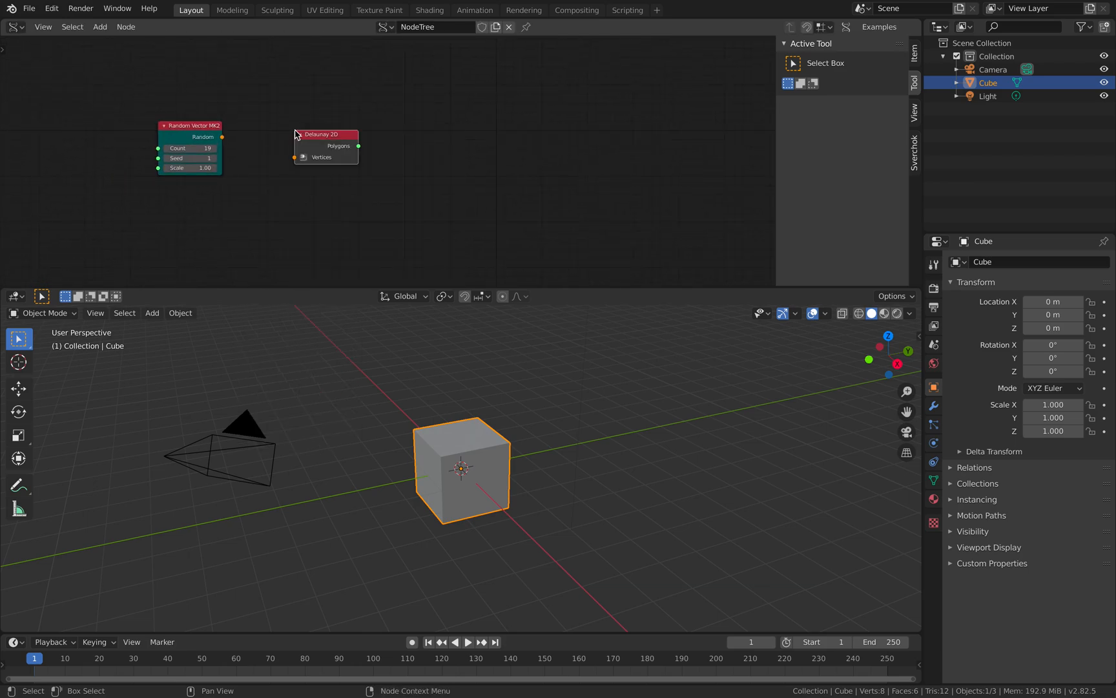
{"action": "scroll", "coordinate": [181, 132], "scroll_direction": "up", "scroll_amount": 1}
{"action": "left_click_drag", "start_coordinate": [178, 130], "coordinate": [282, 162]}
Step: Add a Dual Mesh node fed by Random Vector MK2's vertices and Delaunay 2D's polygons, and arrange the nodes
{"action": "scroll", "coordinate": [309, 140], "scroll_direction": "up", "scroll_amount": 2}
{"action": "middle_click_drag", "start_coordinate": [290, 103], "coordinate": [367, 114]}
{"action": "key", "text": "alt+space"}
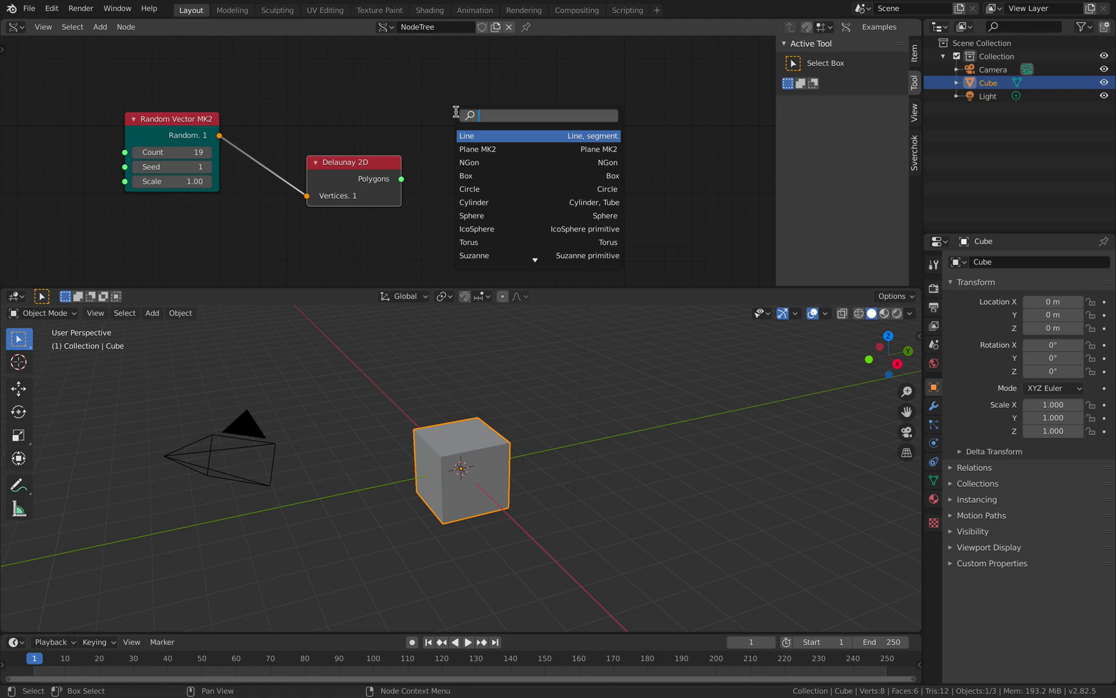
{"action": "type", "text": "dual"}
{"action": "key", "text": "Return"}
{"action": "left_click", "coordinate": [456, 112]}
{"action": "left_click_drag", "start_coordinate": [322, 186], "coordinate": [318, 210]}
{"action": "mouse_move", "coordinate": [220, 136]}
{"action": "left_mouse_down"}
{"action": "mouse_move", "coordinate": [456, 166]}
{"action": "mouse_move", "coordinate": [397, 203]}
{"action": "left_mouse_up"}
{"action": "left_click_drag", "start_coordinate": [494, 120], "coordinate": [456, 89]}
Step: Add a Viewer BMesh node and connect Dual Mesh's Vertices and Faces to it
{"action": "key", "text": "alt+space"}
{"action": "type", "text": "bme"}
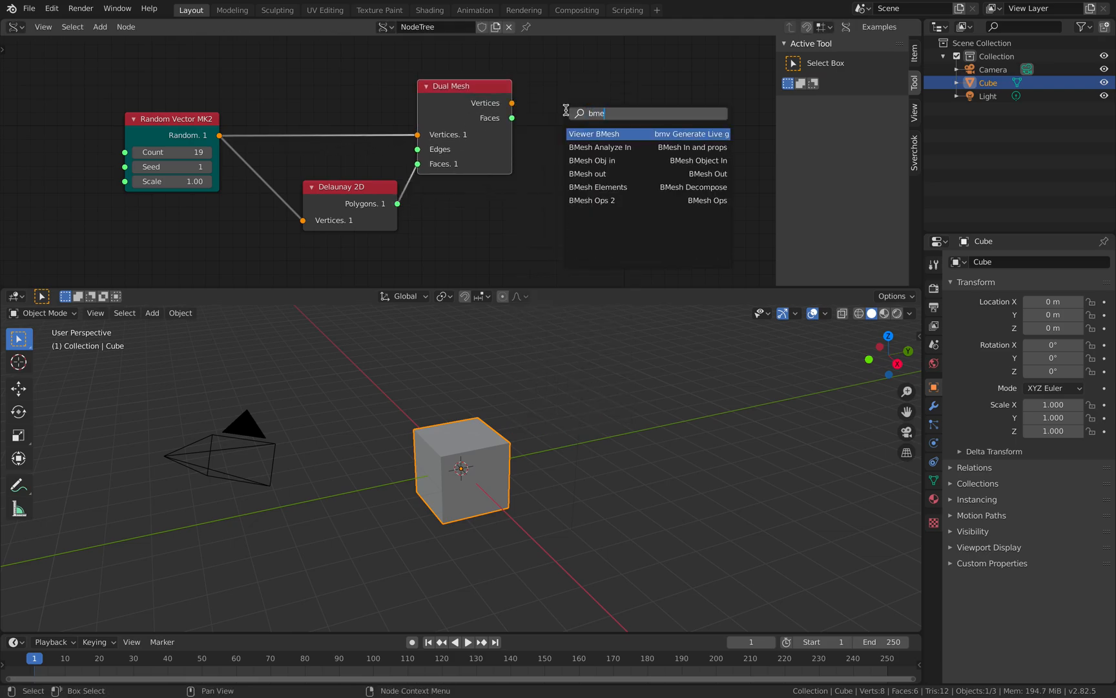
{"action": "key", "text": "Return"}
{"action": "mouse_move", "coordinate": [513, 103]}
{"action": "left_mouse_down"}
{"action": "mouse_move", "coordinate": [593, 197]}
{"action": "mouse_move", "coordinate": [593, 226]}
{"action": "left_mouse_up"}
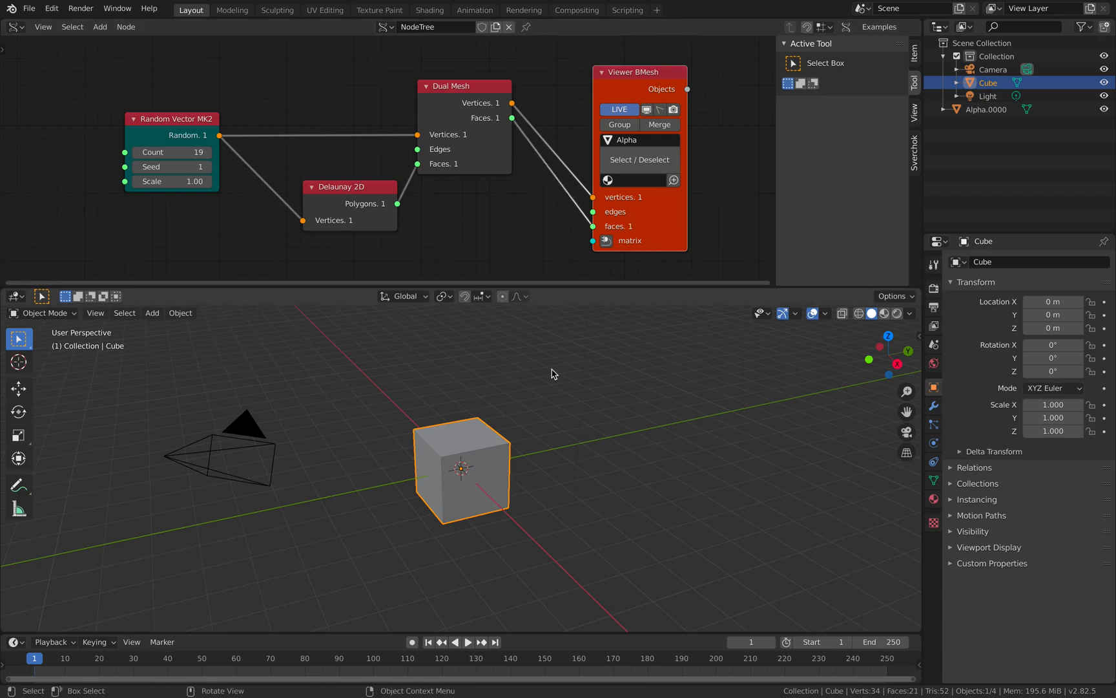
Step: Select all objects in the 3D scene and delete them
{"action": "key", "text": "a"}
{"action": "key", "text": "x"}
{"action": "key", "text": "x"}
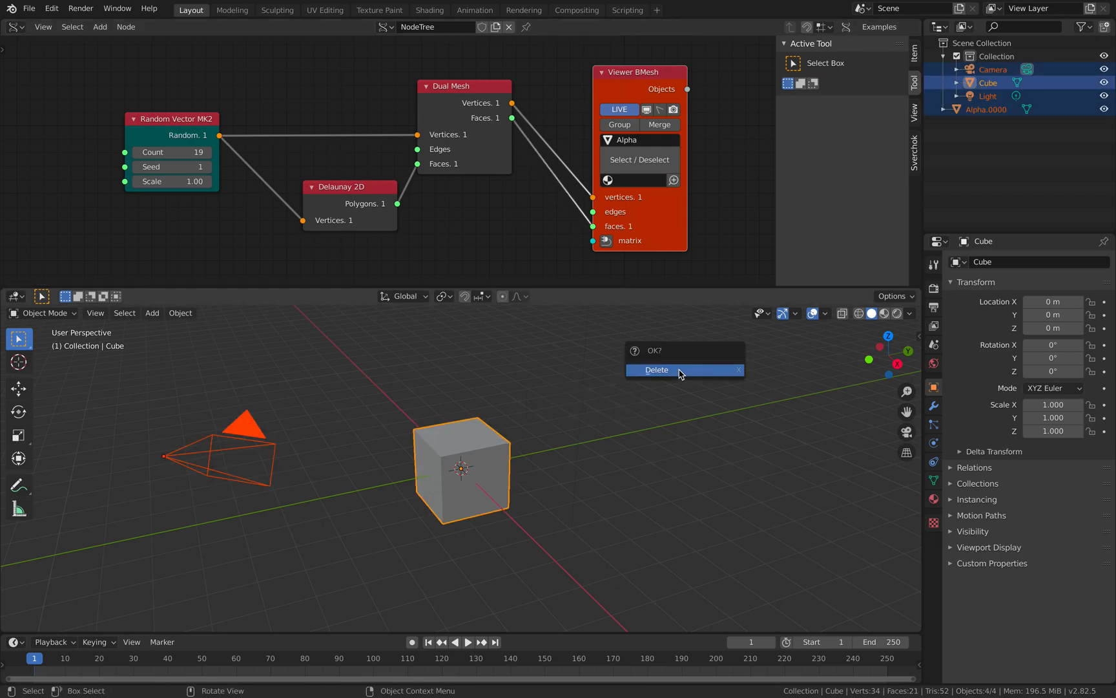
{"action": "left_click", "coordinate": [679, 373]}
Step: Set Random Vector MK2's Count to 143 and Seed to 11, and select the generated mesh
{"action": "left_click_drag", "start_coordinate": [344, 187], "coordinate": [317, 200]}
{"action": "mouse_move", "coordinate": [186, 151]}
{"action": "left_mouse_down"}
{"action": "mouse_move", "coordinate": [198, 151]}
{"action": "mouse_move", "coordinate": [191, 167]}
{"action": "left_mouse_up"}
{"action": "scroll", "coordinate": [485, 470], "scroll_direction": "up", "scroll_amount": 4}
{"action": "middle_click_drag", "start_coordinate": [458, 511], "coordinate": [468, 468]}
{"action": "left_click_drag", "start_coordinate": [171, 152], "coordinate": [227, 152]}
{"action": "middle_click_drag", "start_coordinate": [588, 493], "coordinate": [414, 400]}
{"action": "left_click", "coordinate": [465, 478]}
Step: Insert a Vector Rewire node between Random Vector MK2 and Dual Mesh
{"action": "left_click_drag", "start_coordinate": [190, 120], "coordinate": [56, 129]}
{"action": "key", "text": "alt+space"}
{"action": "type", "text": "r"}
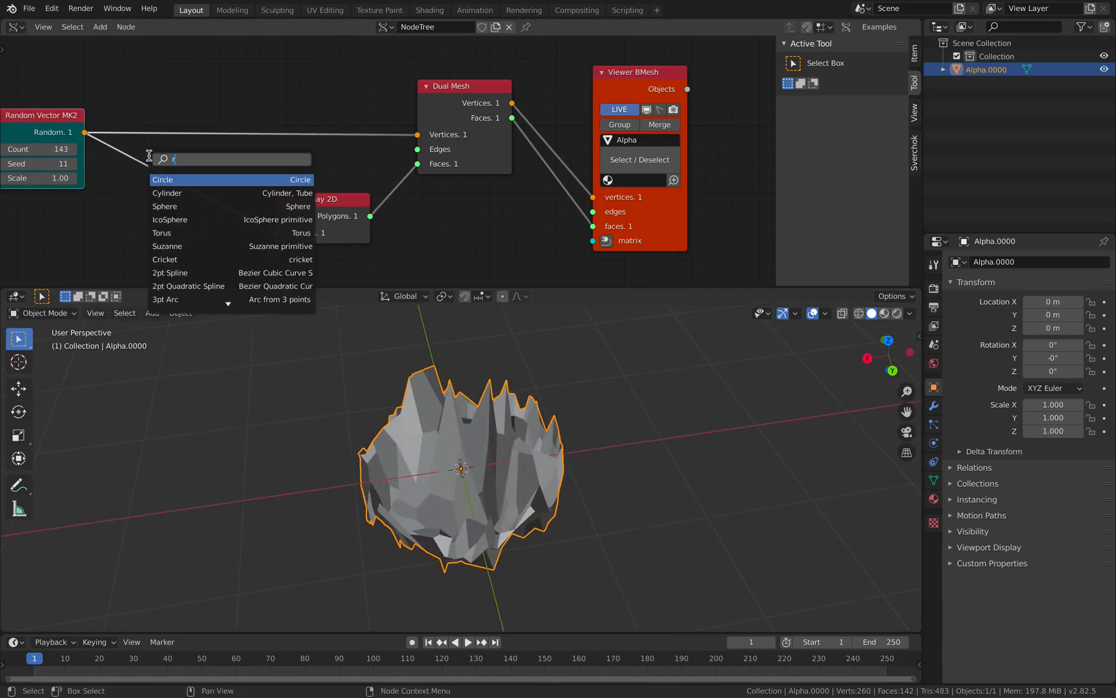
{"action": "type", "text": "ew"}
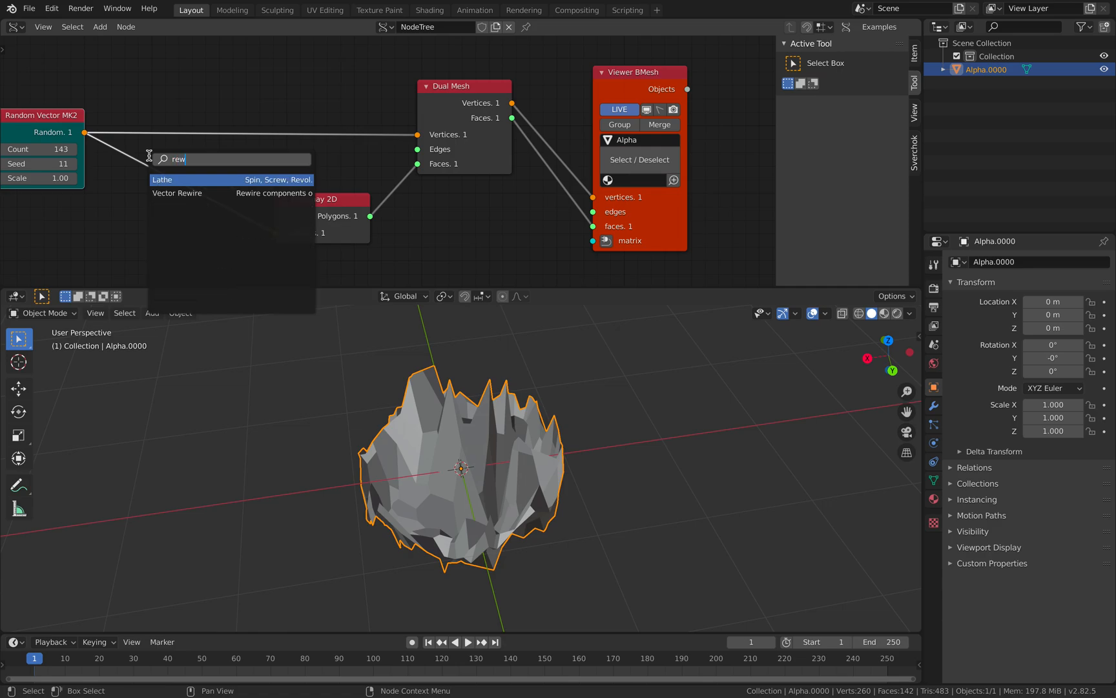
{"action": "key", "text": "Down"}
{"action": "key", "text": "BackSpace"}
{"action": "left_click", "coordinate": [197, 192]}
{"action": "left_click", "coordinate": [163, 103]}
Step: Set Vector Rewire to swap Scalar with Z and connect its Vectors output to Delaunay 2D
{"action": "left_click", "coordinate": [186, 142]}
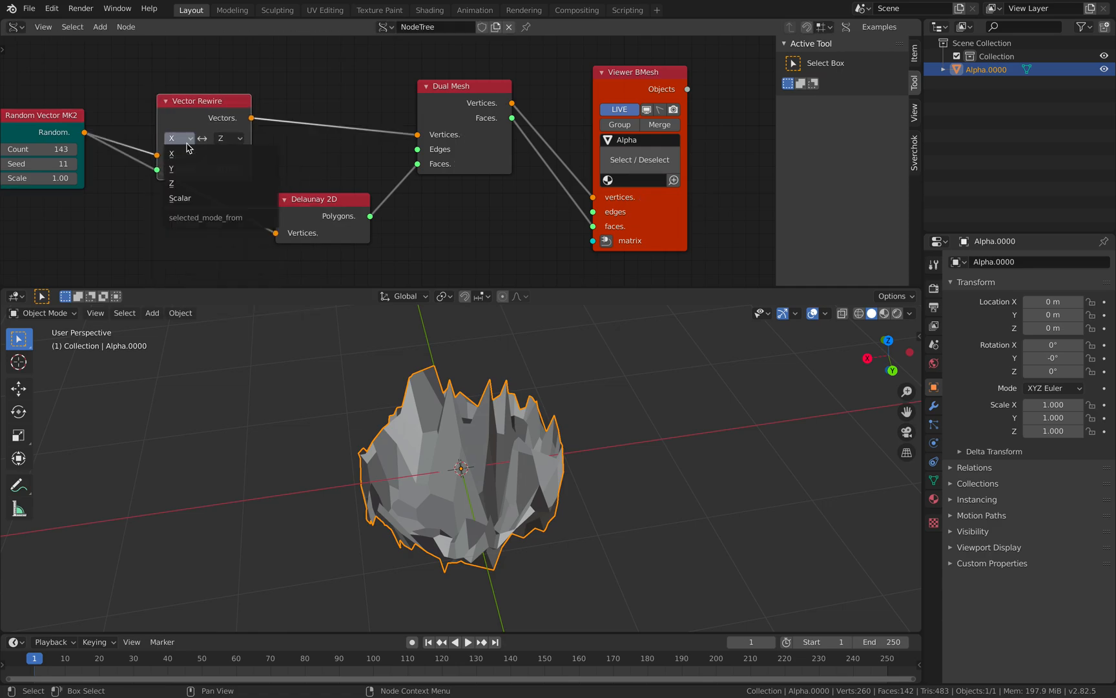
{"action": "left_click", "coordinate": [193, 198]}
{"action": "left_click_drag", "start_coordinate": [256, 121], "coordinate": [275, 233]}
Step: Insert a Randomize input vertices node between Random Vector MK2 and Vector Rewire, with X, Y and Z amplitude at 0.58
{"action": "middle_click_drag", "start_coordinate": [179, 153], "coordinate": [205, 152]}
{"action": "left_click_drag", "start_coordinate": [194, 118], "coordinate": [71, 115]}
{"action": "middle_click_drag", "start_coordinate": [120, 118], "coordinate": [249, 100]}
{"action": "key", "text": "g"}
{"action": "left_click", "coordinate": [169, 100]}
{"action": "key", "text": "alt+space"}
{"action": "type", "text": "randomize"}
{"action": "key", "text": "Return"}
{"action": "left_click", "coordinate": [194, 102]}
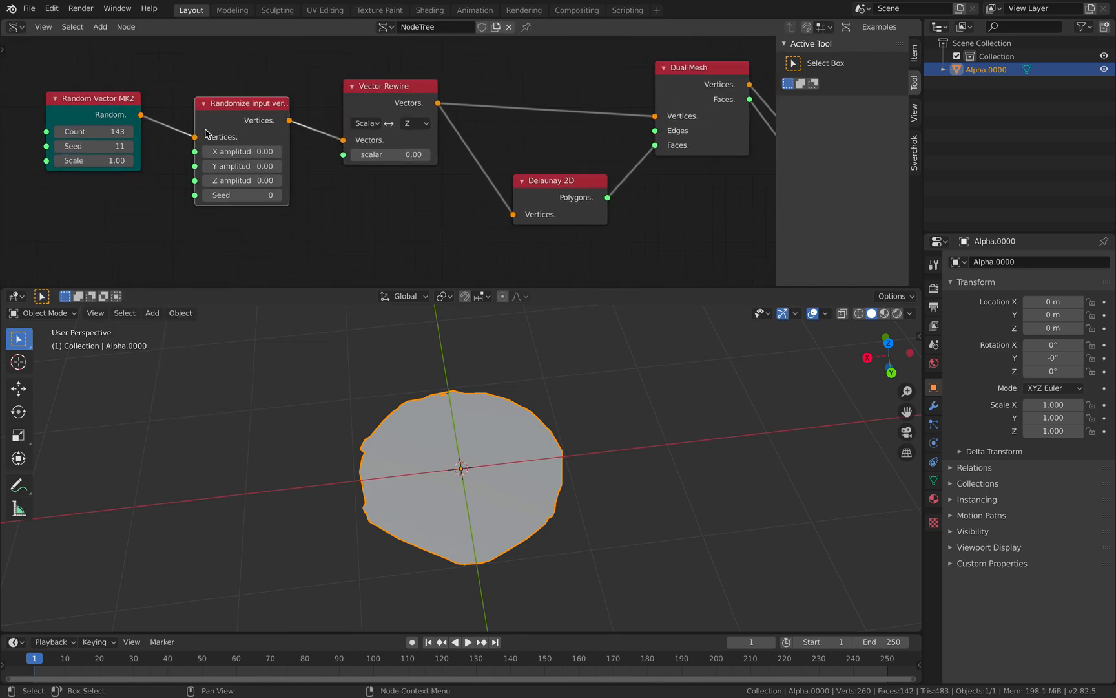
{"action": "left_click_drag", "start_coordinate": [243, 151], "coordinate": [294, 180]}
{"action": "middle_click_drag", "start_coordinate": [460, 409], "coordinate": [431, 409]}
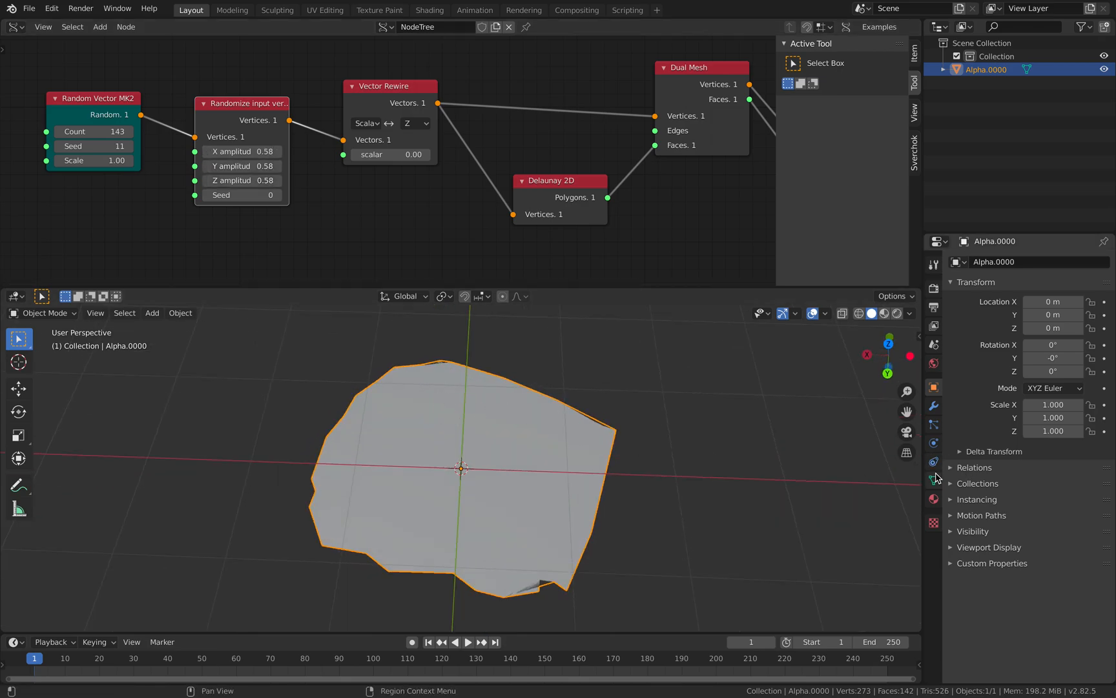
Step: Enable Wireframe in the viewport display settings of Alpha.0000, deselect it and examine its cells
{"action": "left_click", "coordinate": [978, 546]}
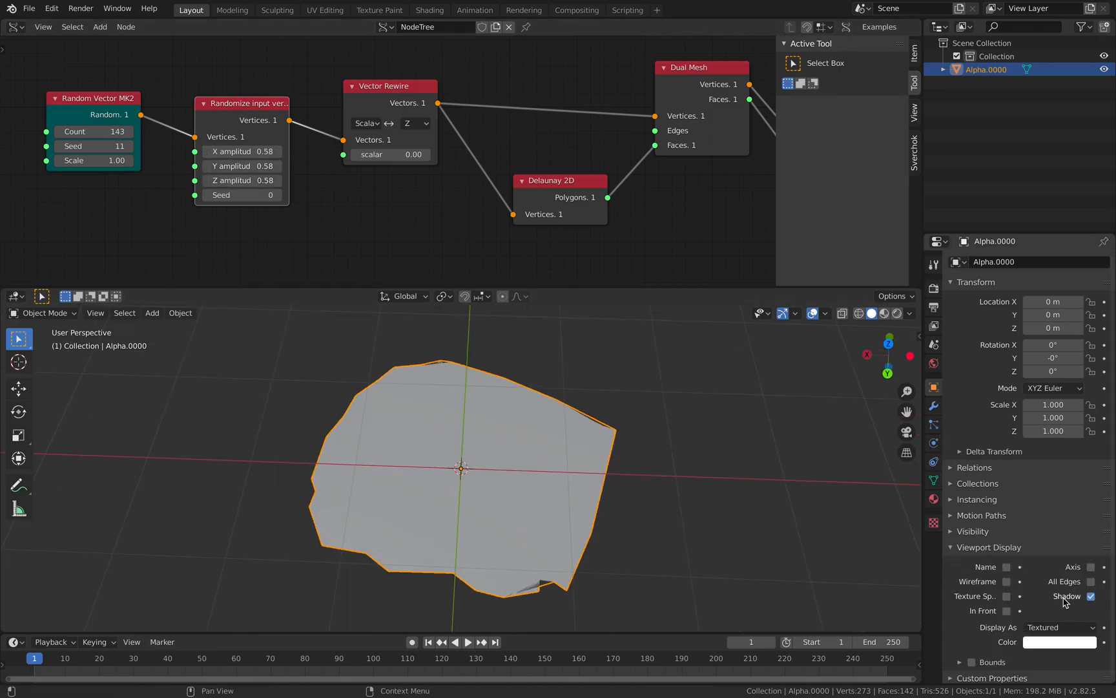
{"action": "left_click", "coordinate": [1006, 581]}
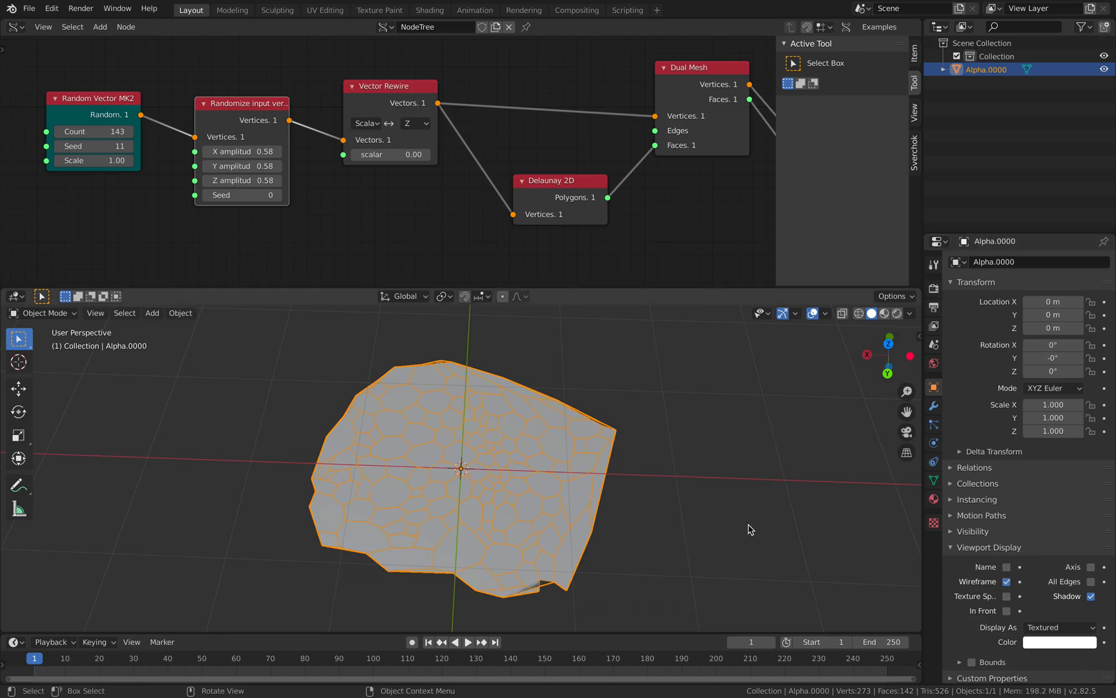
{"action": "left_click", "coordinate": [690, 445]}
{"action": "middle_click_drag", "start_coordinate": [690, 446], "coordinate": [390, 530]}
{"action": "scroll", "coordinate": [622, 438], "scroll_direction": "down", "scroll_amount": 2}
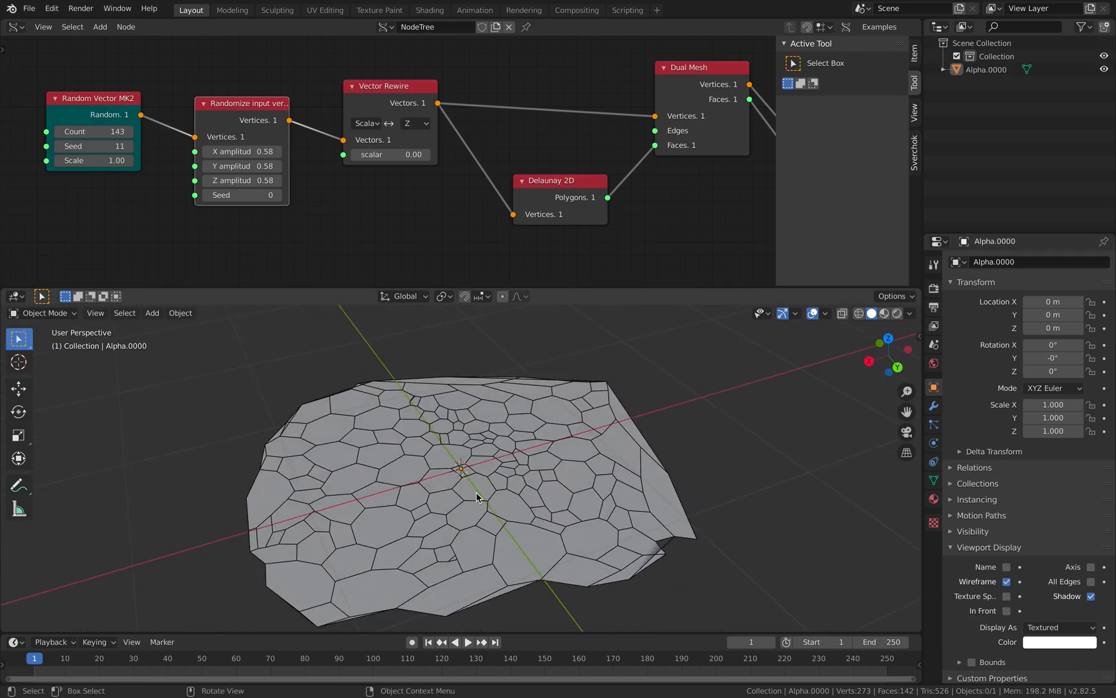
{"action": "middle_click_drag", "start_coordinate": [471, 491], "coordinate": [414, 499]}
{"action": "scroll", "coordinate": [413, 499], "scroll_direction": "up", "scroll_amount": 2}
{"action": "scroll", "coordinate": [546, 332], "scroll_direction": "down", "scroll_amount": 3}
{"action": "middle_click_drag", "start_coordinate": [572, 439], "coordinate": [559, 444]}
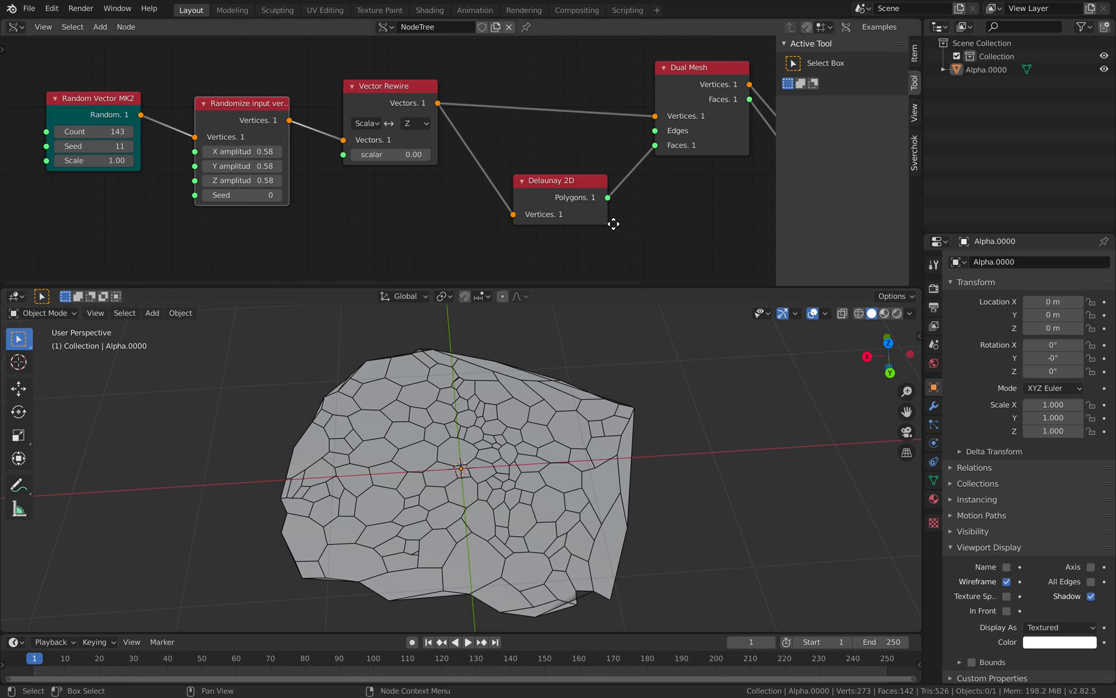
Step: Make room before Viewer BMesh and add an Inset Special node after Dual Mesh
{"action": "scroll", "coordinate": [618, 227], "scroll_direction": "down", "scroll_amount": 2}
{"action": "middle_click_drag", "start_coordinate": [618, 227], "coordinate": [505, 238]}
{"action": "middle_click_drag", "start_coordinate": [741, 214], "coordinate": [559, 196]}
{"action": "left_click_drag", "start_coordinate": [561, 185], "coordinate": [643, 182]}
{"action": "key", "text": "alt+space"}
{"action": "type", "text": "inse"}
{"action": "key", "text": "Down"}
{"action": "key", "text": "Down"}
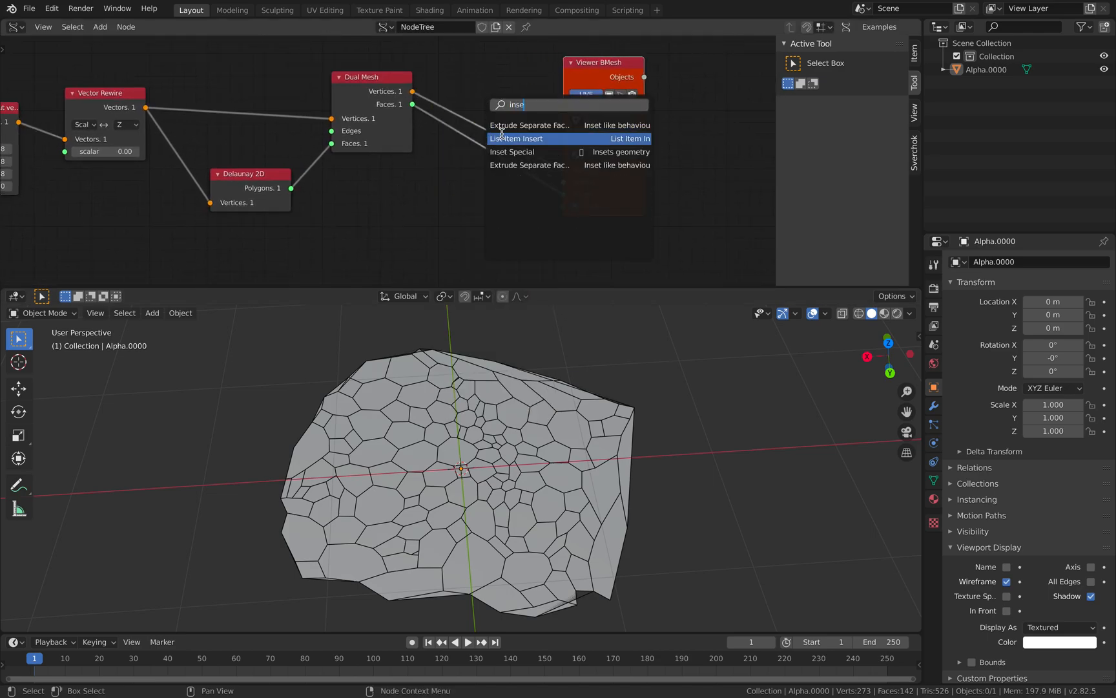
{"action": "key", "text": "Return"}
{"action": "left_click", "coordinate": [456, 95]}
{"action": "left_click_drag", "start_coordinate": [483, 124], "coordinate": [478, 69]}
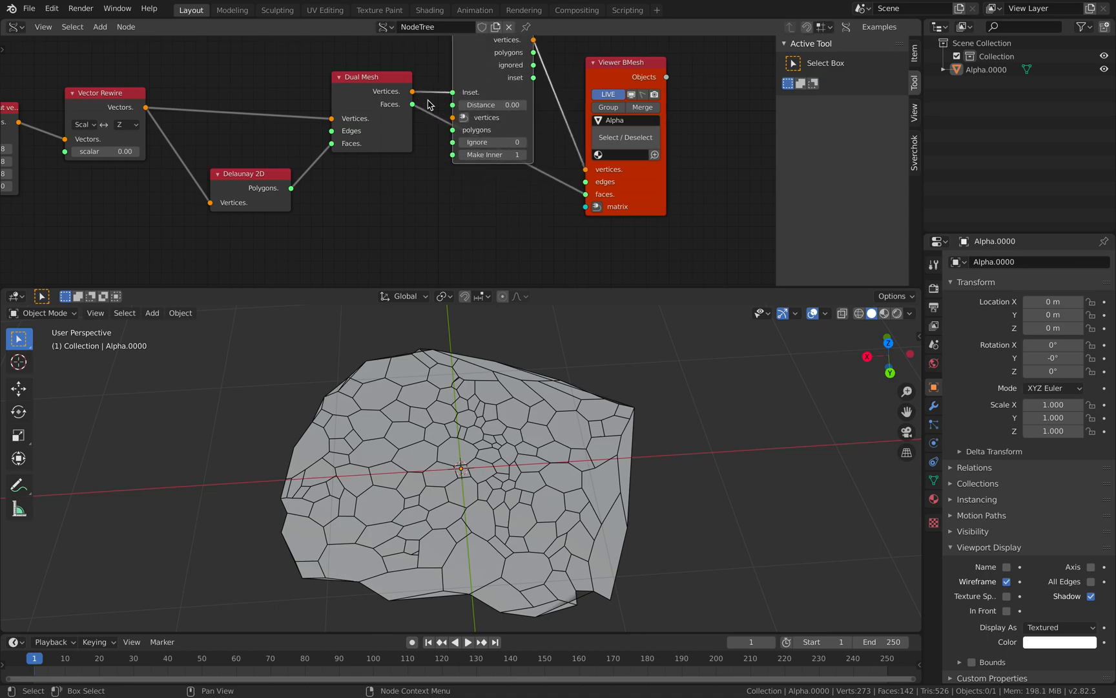
Step: Connect Dual Mesh's Vertices and Faces to Inset Special, link its vertices and polygons to Viewer BMesh, and tidy the nodes
{"action": "left_click_drag", "start_coordinate": [411, 91], "coordinate": [452, 131]}
{"action": "left_click_drag", "start_coordinate": [452, 92], "coordinate": [436, 81]}
{"action": "left_click_drag", "start_coordinate": [533, 52], "coordinate": [584, 195]}
{"action": "left_click_drag", "start_coordinate": [598, 184], "coordinate": [621, 163]}
{"action": "left_click_drag", "start_coordinate": [493, 67], "coordinate": [501, 107]}
Step: Set Inset Special's Inset to about 0.57 and view the inset cells
{"action": "middle_click_drag", "start_coordinate": [506, 435], "coordinate": [516, 450]}
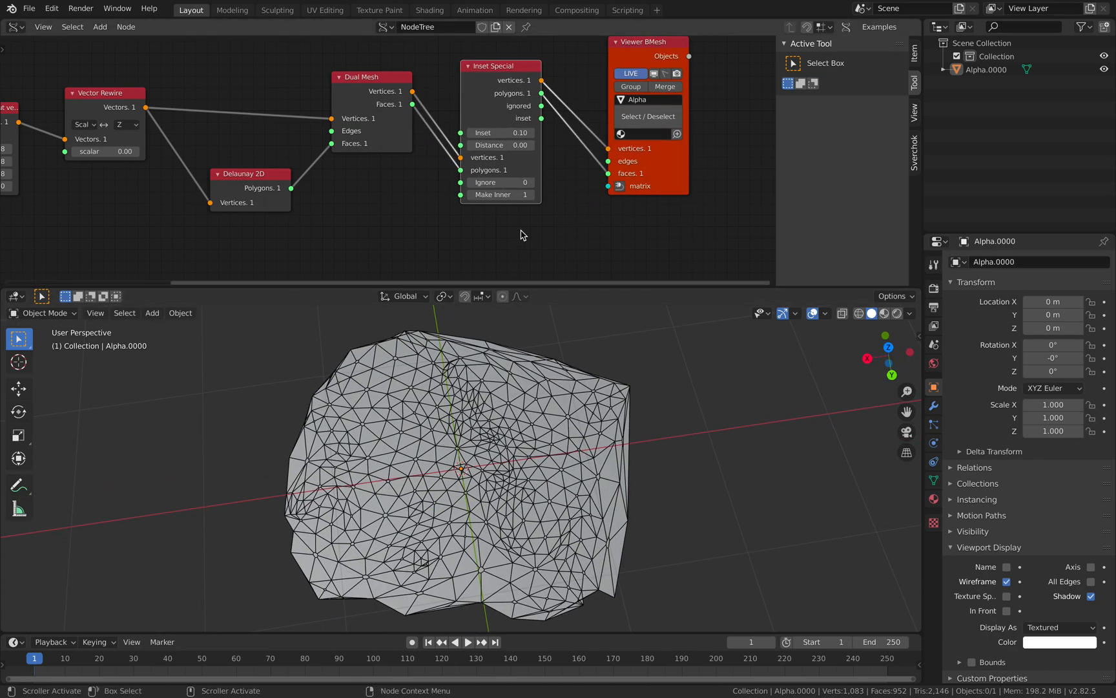
{"action": "left_click_drag", "start_coordinate": [504, 133], "coordinate": [554, 132]}
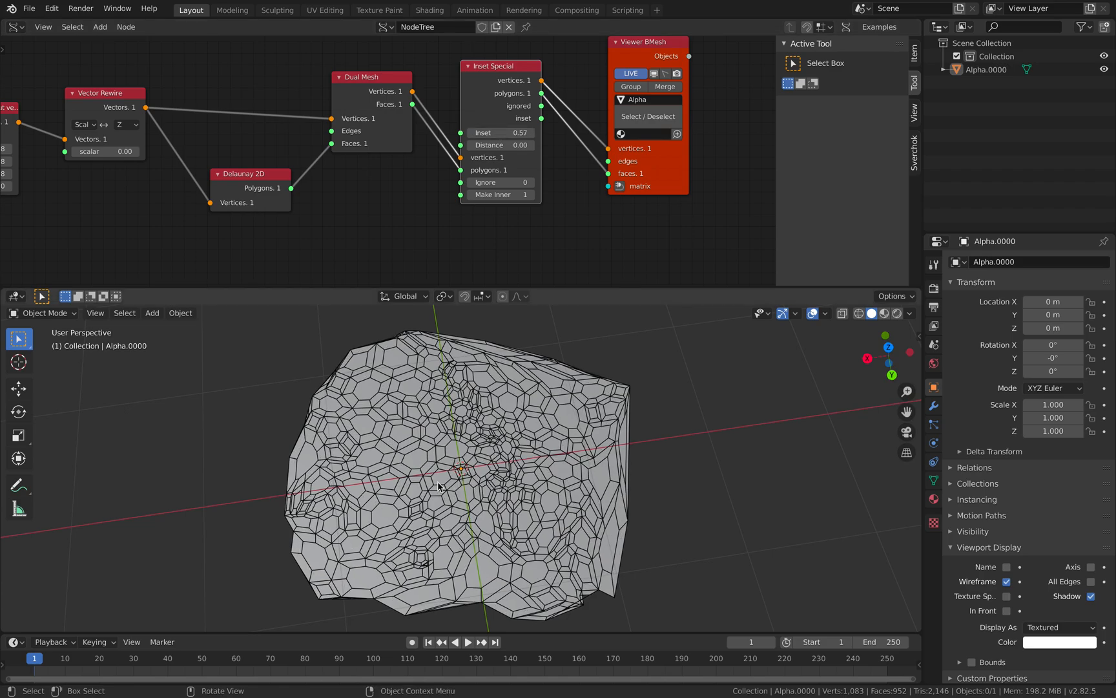
{"action": "middle_click_drag", "start_coordinate": [442, 483], "coordinate": [456, 544]}
{"action": "middle_click_drag", "start_coordinate": [475, 423], "coordinate": [468, 433]}
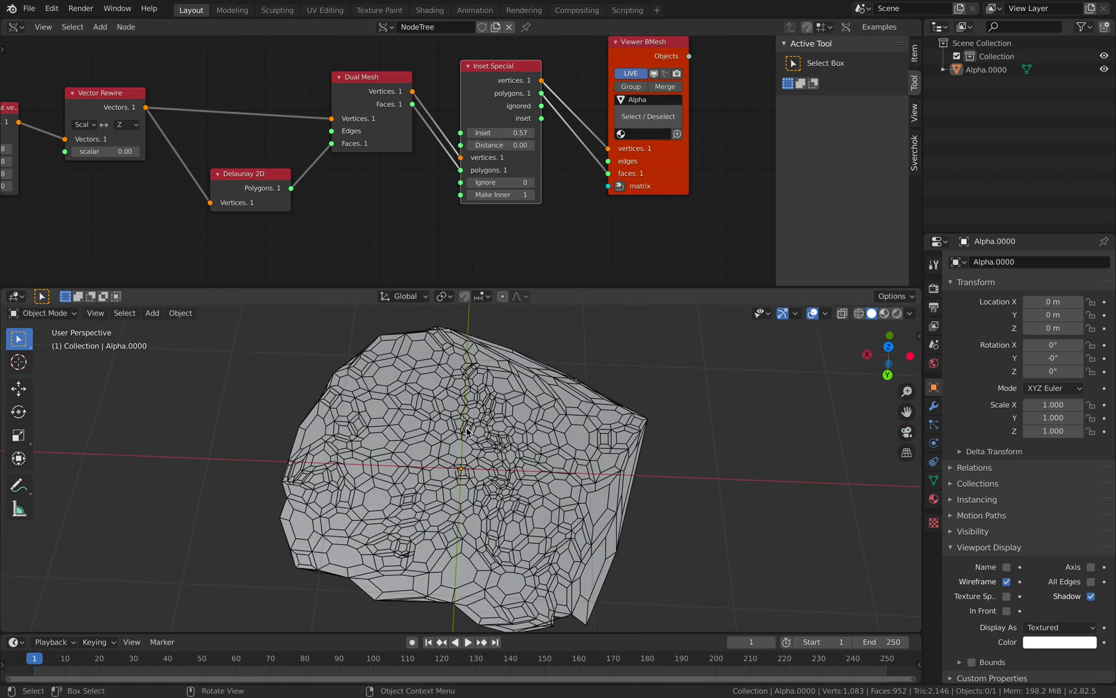
Step: Try Inset Special's Make Inner value at 0 and return it to 1
{"action": "left_click", "coordinate": [471, 194]}
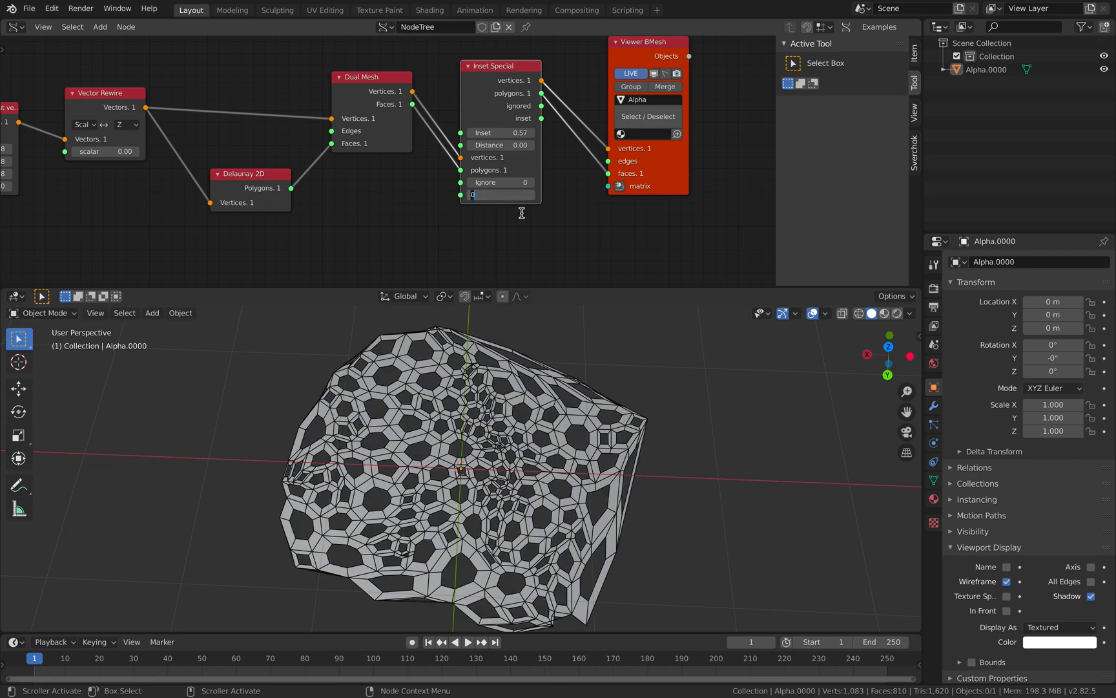
{"action": "type", "text": "1"}
{"action": "key", "text": "Return"}
Step: Examine the inset mesh from several angles and select it in the viewport
{"action": "left_click", "coordinate": [318, 498]}
{"action": "left_click", "coordinate": [652, 492]}
{"action": "middle_click_drag", "start_coordinate": [623, 503], "coordinate": [714, 420]}
{"action": "middle_click_drag", "start_coordinate": [591, 349], "coordinate": [534, 401]}
{"action": "middle_click_drag", "start_coordinate": [449, 411], "coordinate": [536, 443]}
{"action": "left_click", "coordinate": [536, 443]}
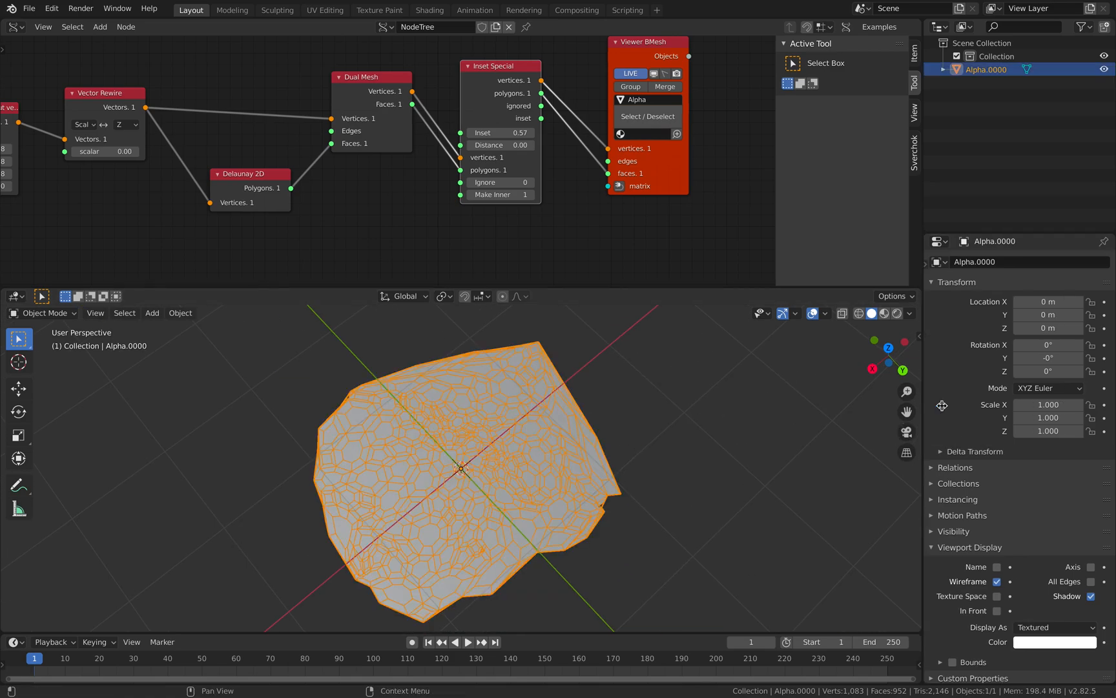
Step: Add a Mirror modifier to the inset mesh with the X axis and enable Bisect on X
{"action": "left_click", "coordinate": [934, 406]}
{"action": "left_click", "coordinate": [979, 263]}
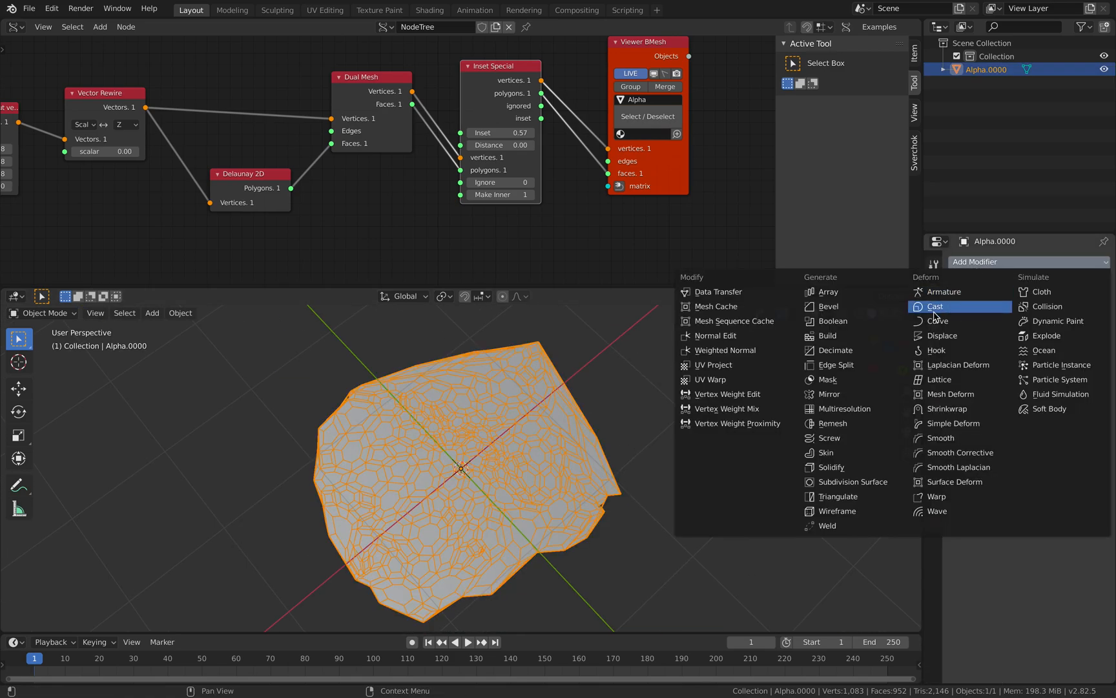
{"action": "left_click", "coordinate": [836, 393]}
{"action": "middle_click_drag", "start_coordinate": [598, 417], "coordinate": [677, 421]}
{"action": "left_click", "coordinate": [1012, 336]}
{"action": "middle_click_drag", "start_coordinate": [732, 483], "coordinate": [572, 499]}
{"action": "left_click", "coordinate": [685, 488]}
{"action": "scroll", "coordinate": [682, 489], "scroll_direction": "up", "scroll_amount": 2}
{"action": "scroll", "coordinate": [572, 499], "scroll_direction": "down", "scroll_amount": 2}
{"action": "middle_click_drag", "start_coordinate": [476, 579], "coordinate": [456, 559]}
Step: Set the Randomize node's amplitudes to X 0.48, Y 3.04 and Z 1.00, and Random Vector's Seed to 63
{"action": "middle_click_drag", "start_coordinate": [160, 208], "coordinate": [384, 214]}
{"action": "middle_click_drag", "start_coordinate": [233, 201], "coordinate": [280, 199]}
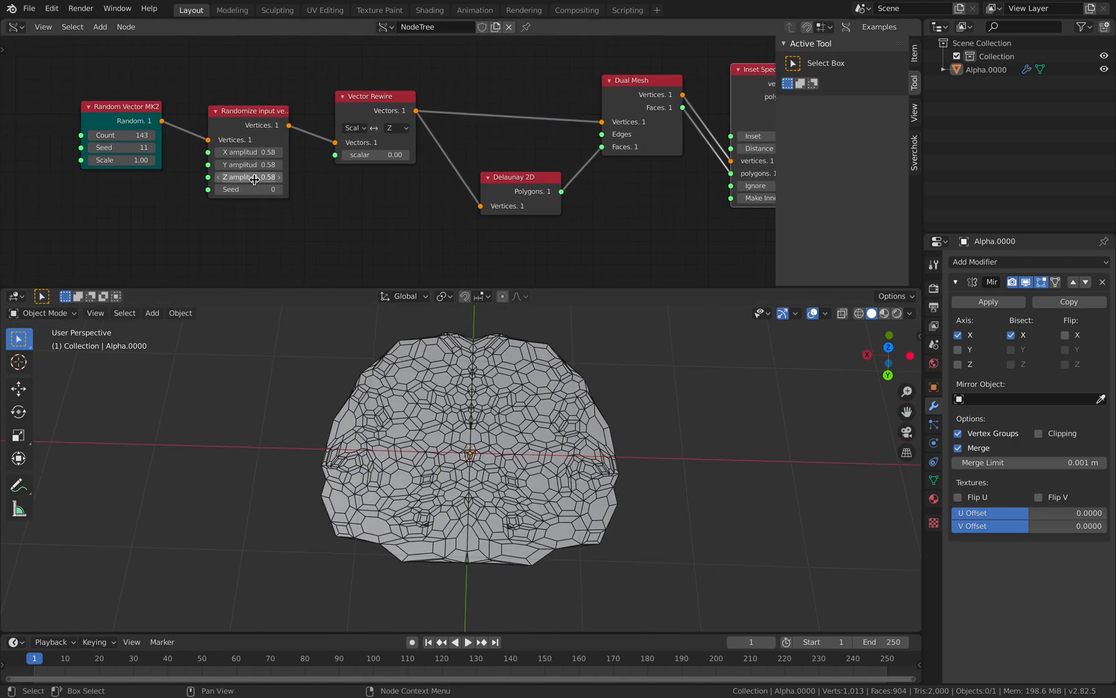
{"action": "left_click_drag", "start_coordinate": [270, 165], "coordinate": [303, 164]}
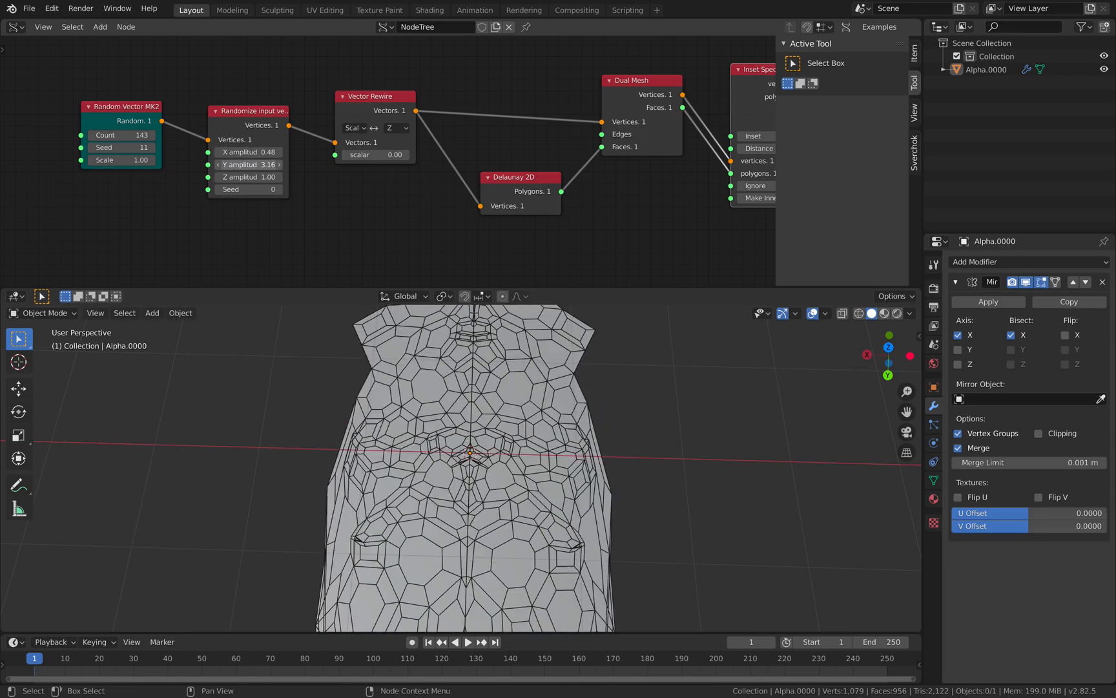
{"action": "scroll", "coordinate": [583, 498], "scroll_direction": "down", "scroll_amount": 6}
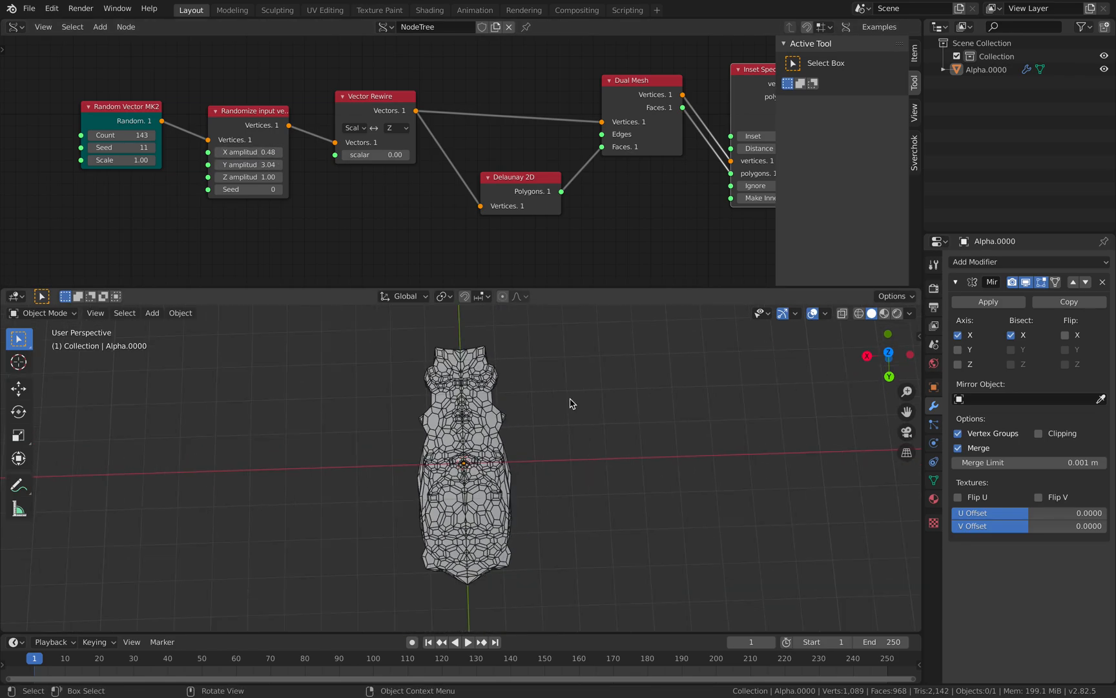
{"action": "scroll", "coordinate": [489, 412], "scroll_direction": "up", "scroll_amount": 2}
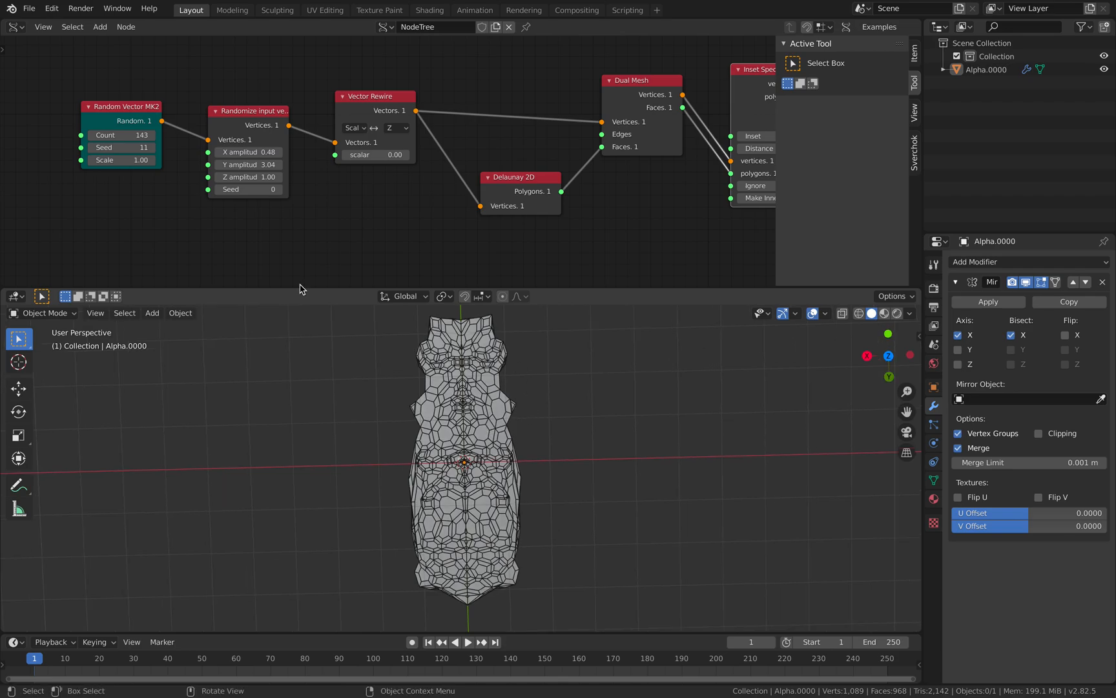
{"action": "left_click_drag", "start_coordinate": [123, 147], "coordinate": [139, 174]}
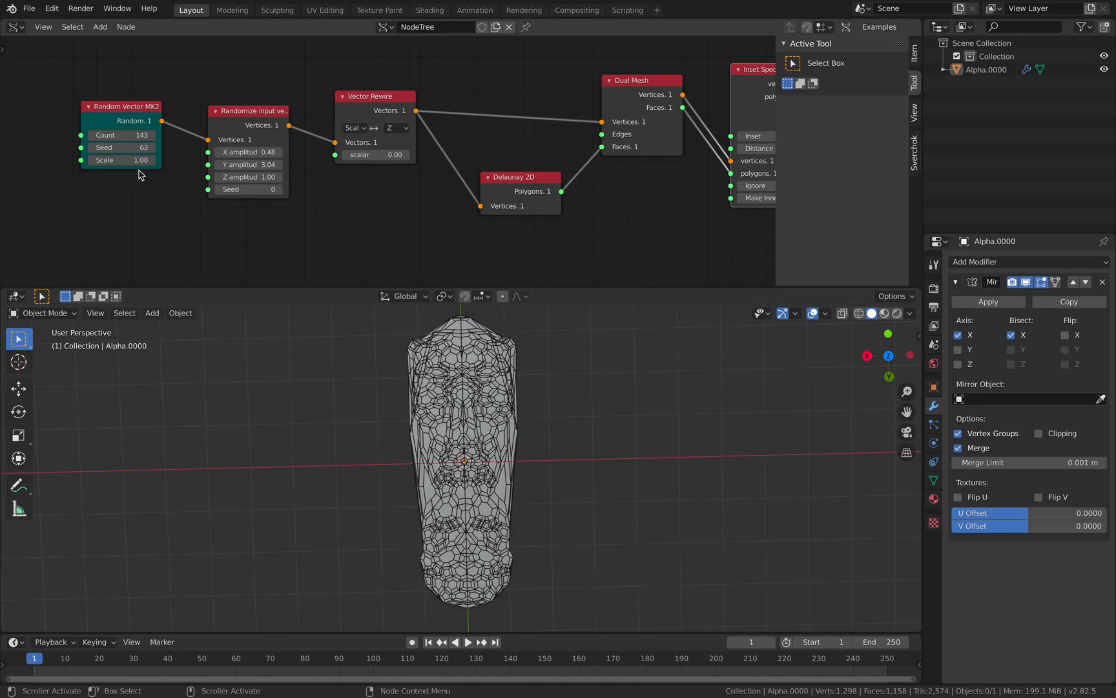
Step: Save the file to the Desktop as randomize_points_dual_mesh_mirror_001.blend
{"action": "left_click", "coordinate": [29, 9]}
{"action": "left_click", "coordinate": [47, 110]}
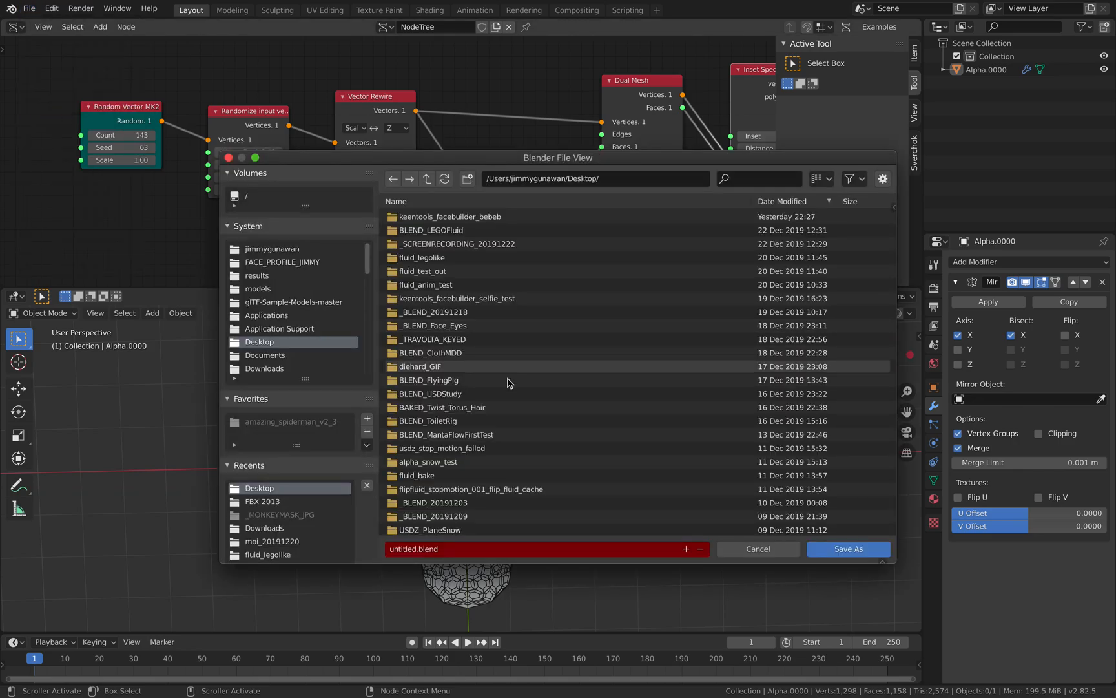
{"action": "left_click", "coordinate": [425, 551]}
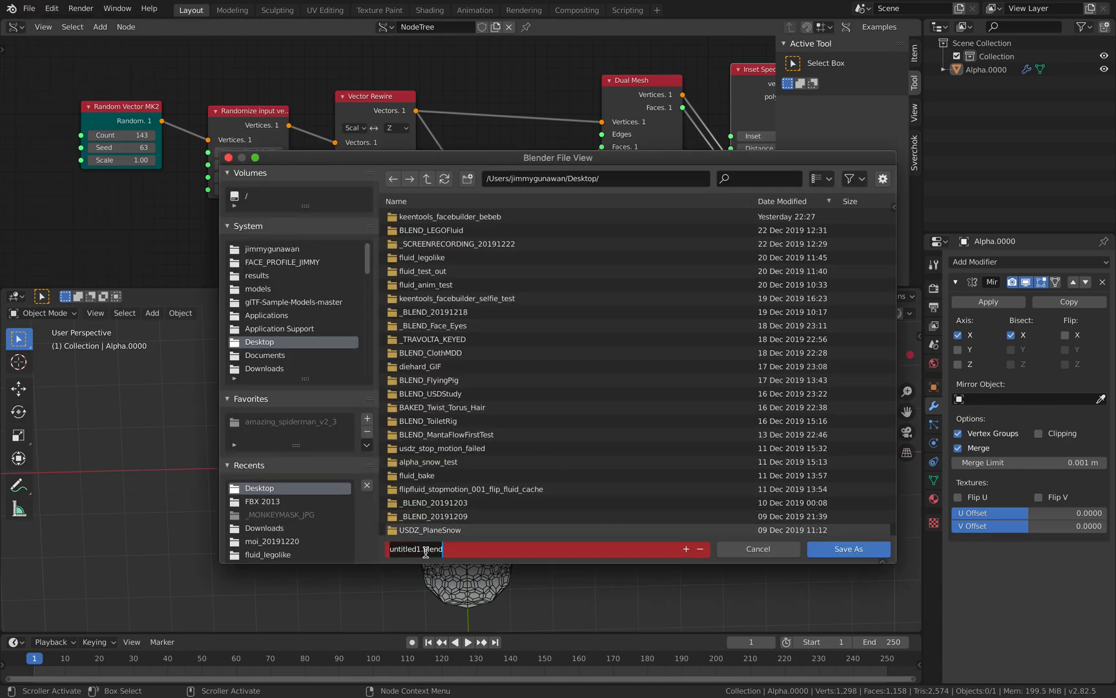
{"action": "left_click_drag", "start_coordinate": [420, 549], "coordinate": [337, 530]}
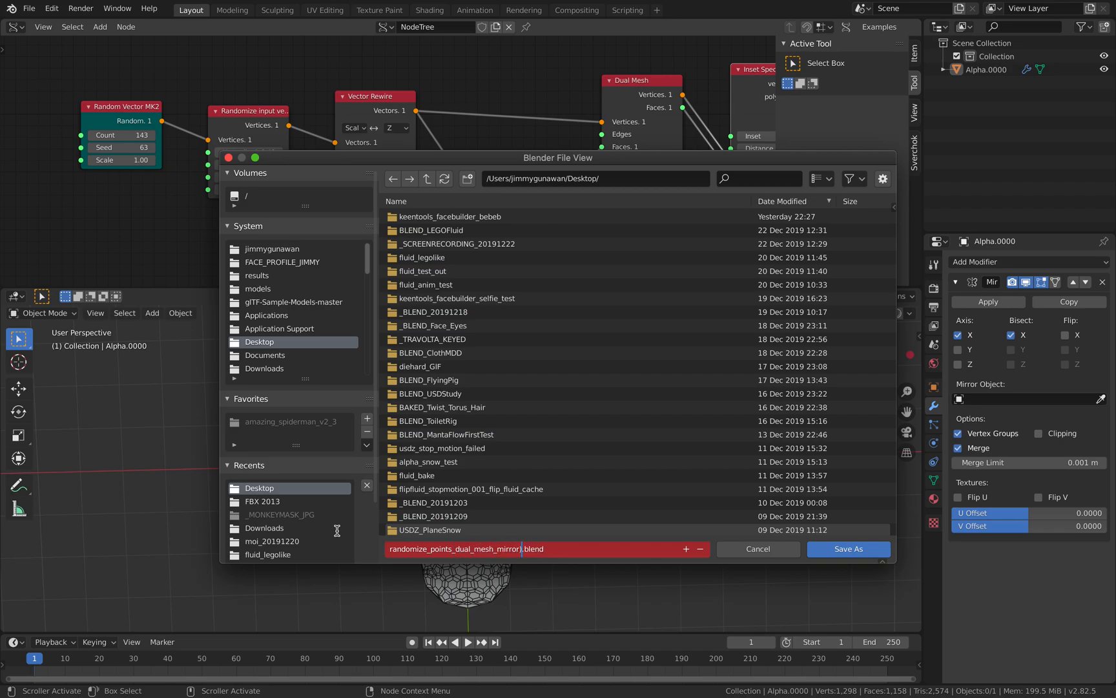
{"action": "left_click", "coordinate": [843, 550]}
Step: Switch to the bottom orthographic view, enlarge the 3D viewport and try further Seed values on Random Vector
{"action": "left_click", "coordinate": [884, 352]}
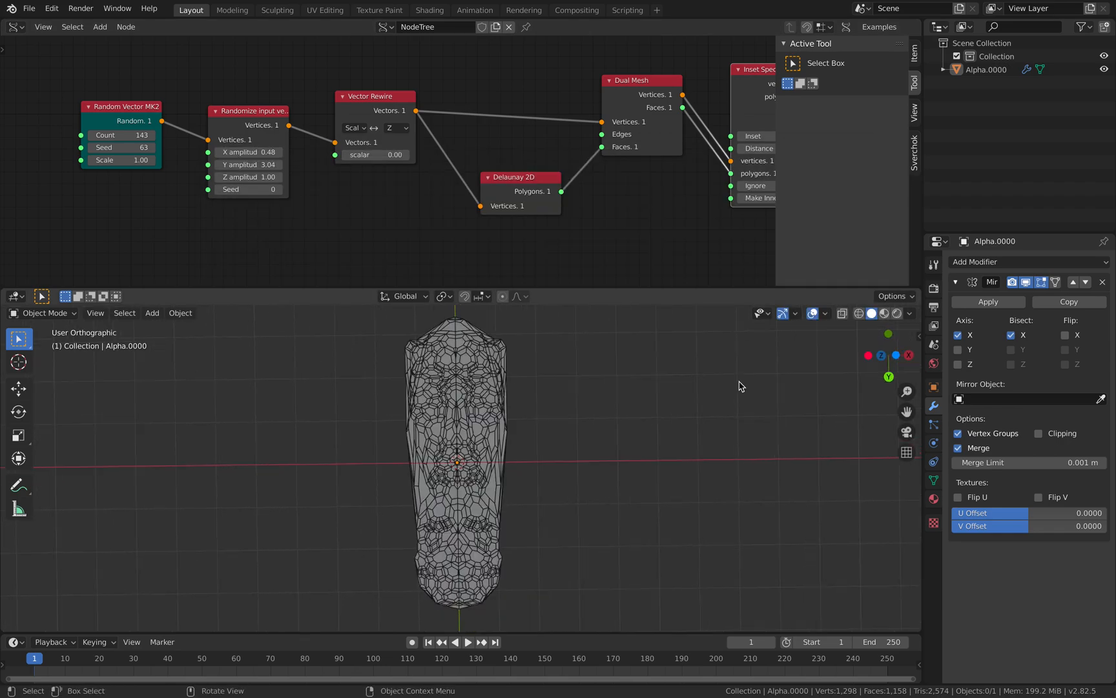
{"action": "scroll", "coordinate": [611, 403], "scroll_direction": "up", "scroll_amount": 1}
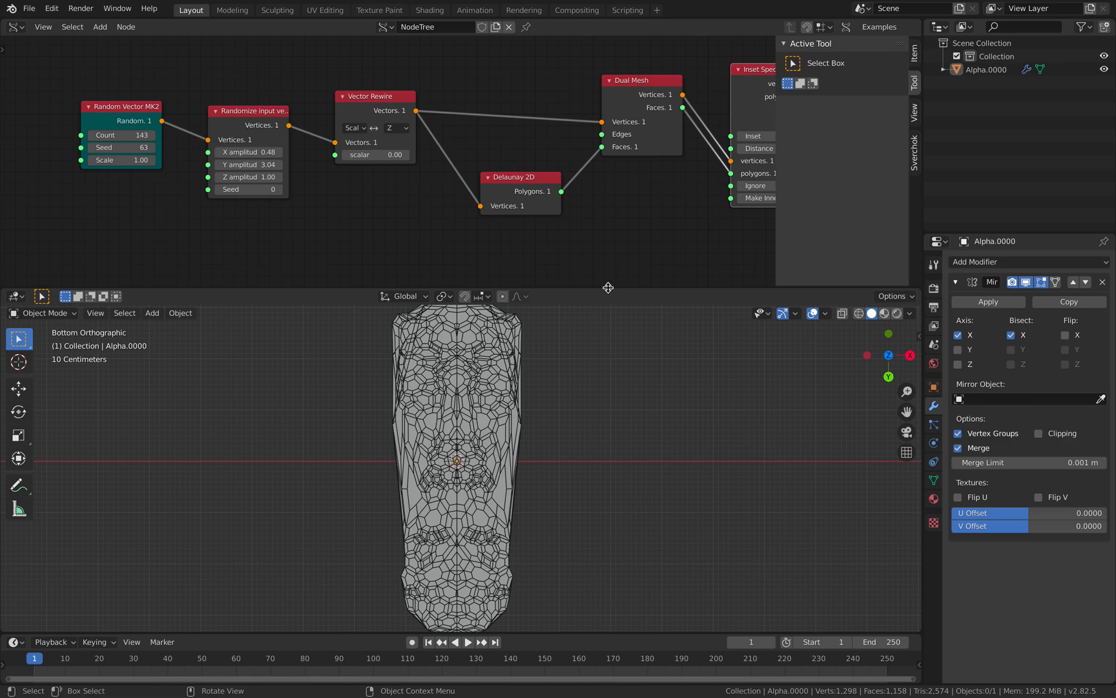
{"action": "left_click_drag", "start_coordinate": [608, 289], "coordinate": [561, 216]}
{"action": "middle_click_drag", "start_coordinate": [439, 102], "coordinate": [384, 102]}
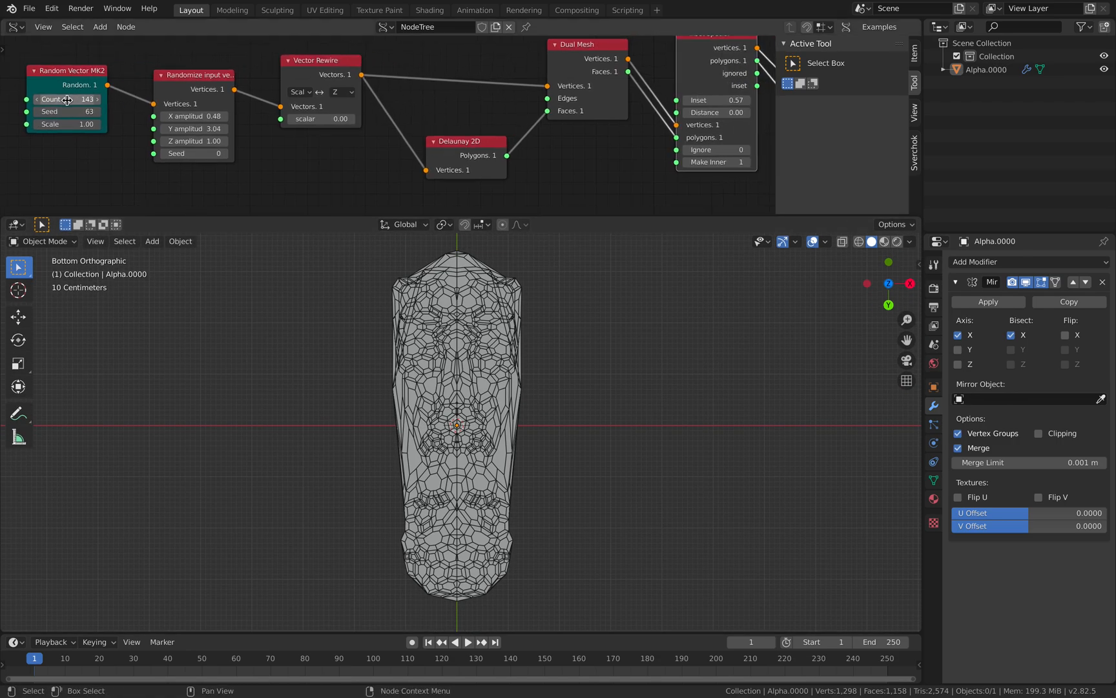
{"action": "left_click_drag", "start_coordinate": [62, 111], "coordinate": [140, 111]}
Step: Set Inset Special's Distance to 0.09 and its Inset to 0.68
{"action": "middle_click_drag", "start_coordinate": [741, 117], "coordinate": [405, 145]}
{"action": "left_click_drag", "start_coordinate": [400, 142], "coordinate": [408, 142]}
{"action": "scroll", "coordinate": [510, 326], "scroll_direction": "up", "scroll_amount": 3}
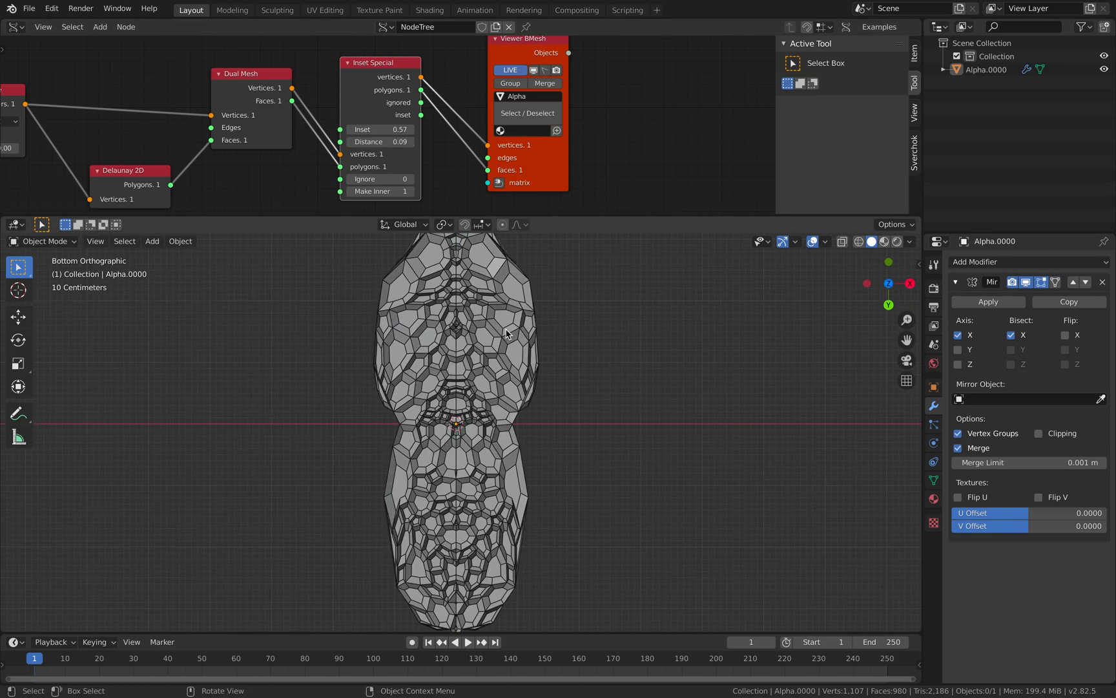
{"action": "left_click_drag", "start_coordinate": [381, 129], "coordinate": [396, 129]}
{"action": "scroll", "coordinate": [386, 264], "scroll_direction": "down", "scroll_amount": 4}
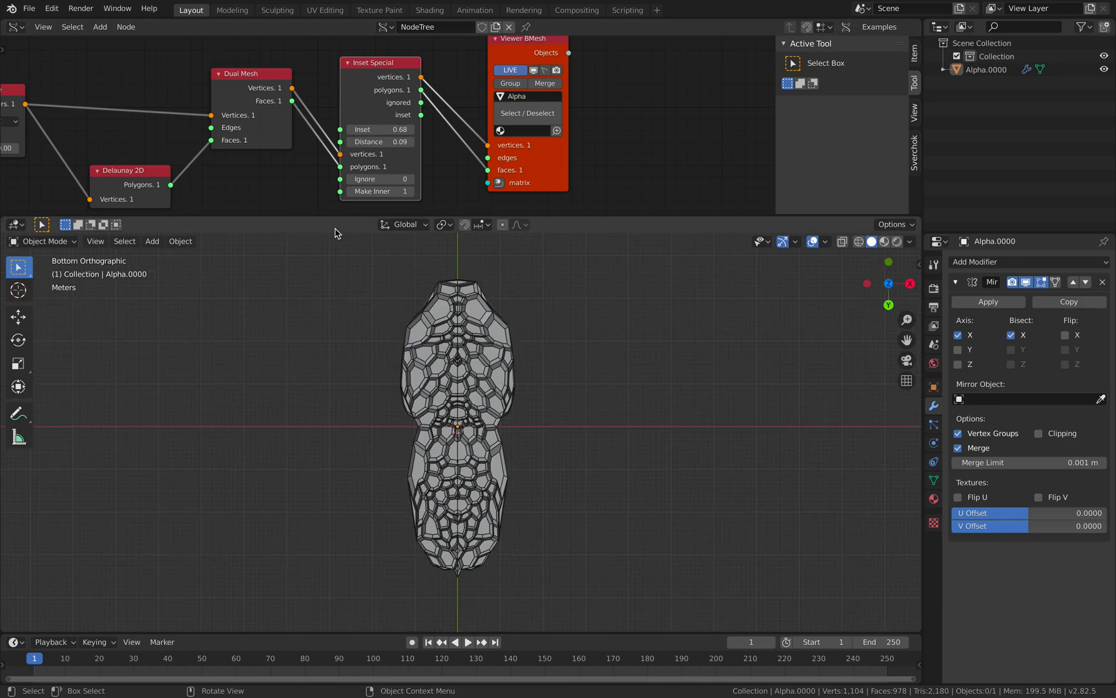
Step: Save the file and set Random Vector's Seed to 429
{"action": "middle_click_drag", "start_coordinate": [310, 148], "coordinate": [675, 115]}
{"action": "middle_click_drag", "start_coordinate": [242, 117], "coordinate": [410, 123]}
{"action": "key", "text": "ctrl+s"}
{"action": "left_click_drag", "start_coordinate": [265, 109], "coordinate": [352, 110]}
{"action": "scroll", "coordinate": [588, 418], "scroll_direction": "up", "scroll_amount": 2}
Step: Sketch annotation outlines of a winged insect-like figure, from the front and from the side, beside the mesh
{"action": "middle_click_drag", "start_coordinate": [537, 313], "coordinate": [494, 347], "text": "shift"}
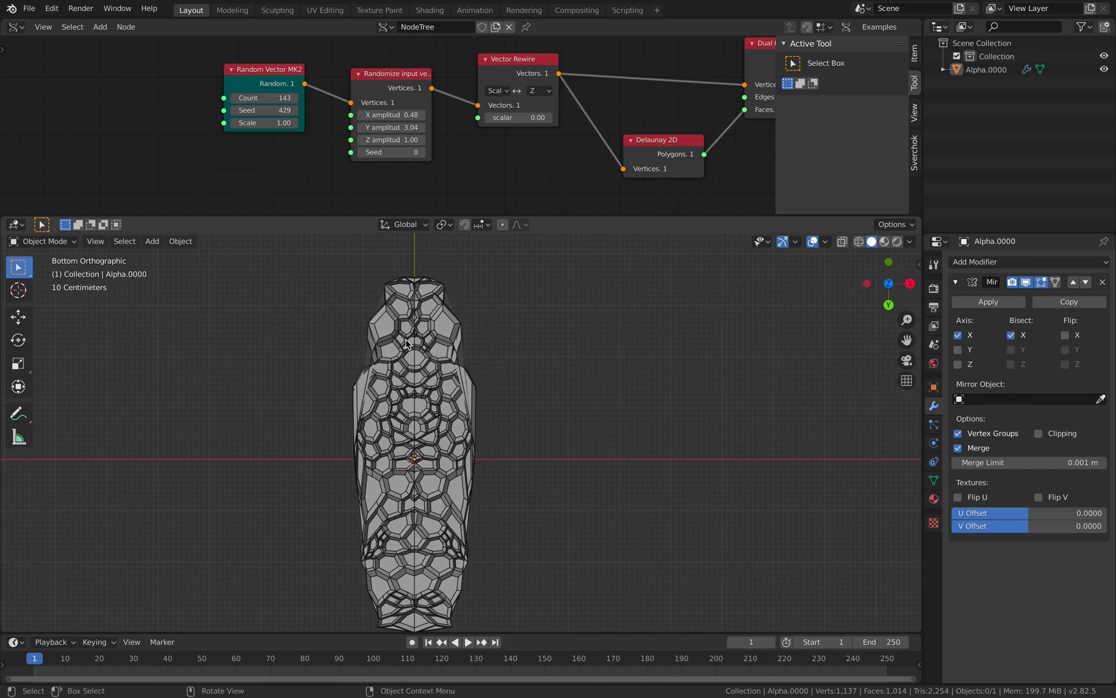
{"action": "scroll", "coordinate": [475, 377], "scroll_direction": "down", "scroll_amount": 2}
{"action": "scroll", "coordinate": [478, 380], "scroll_direction": "up", "scroll_amount": 2}
{"action": "middle_click_drag", "start_coordinate": [531, 410], "coordinate": [402, 368], "text": "shift"}
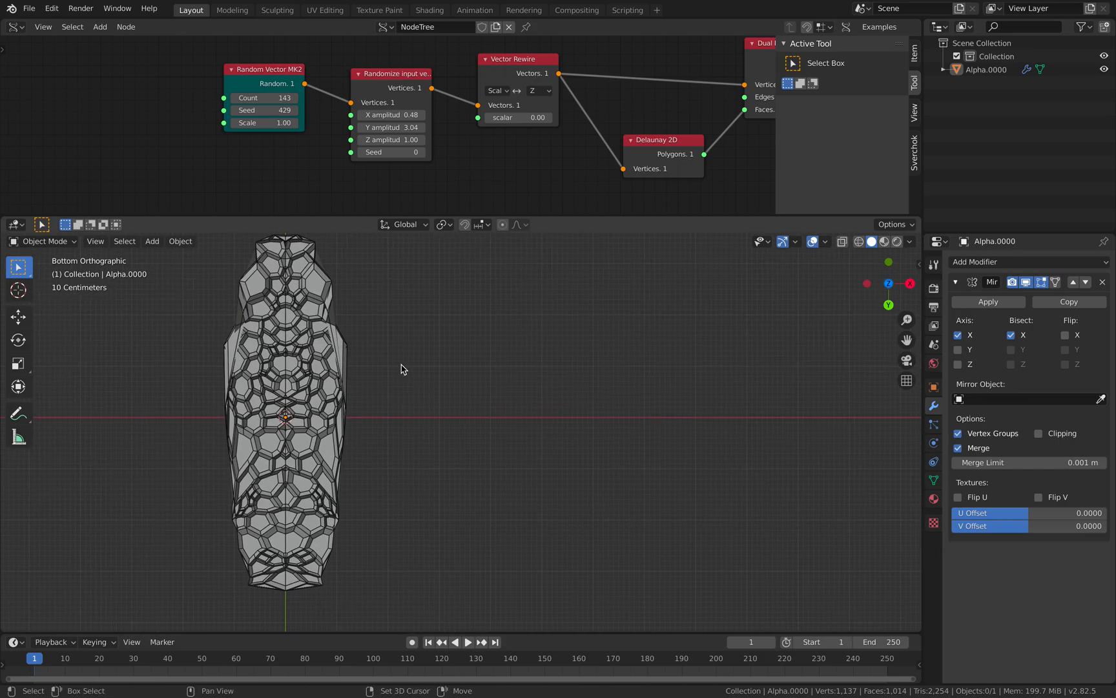
{"action": "middle_click_drag", "start_coordinate": [478, 284], "coordinate": [475, 308], "text": "shift"}
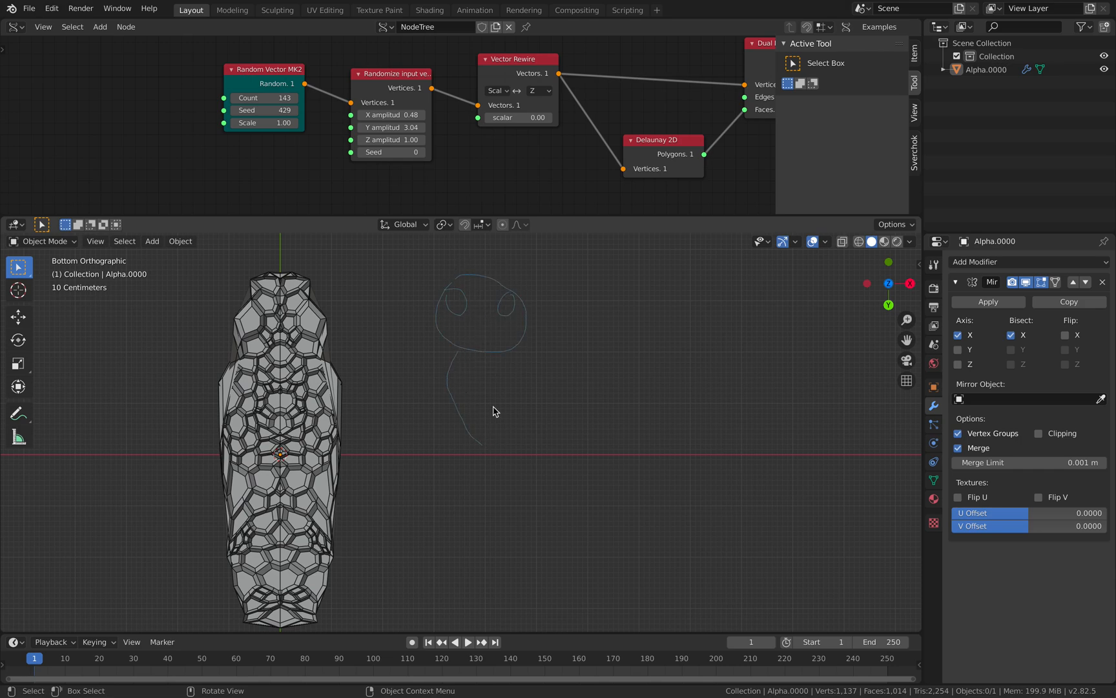
{"action": "left_click_drag", "start_coordinate": [498, 449], "coordinate": [498, 458]}
{"action": "middle_click_drag", "start_coordinate": [521, 441], "coordinate": [533, 399], "text": "shift"}
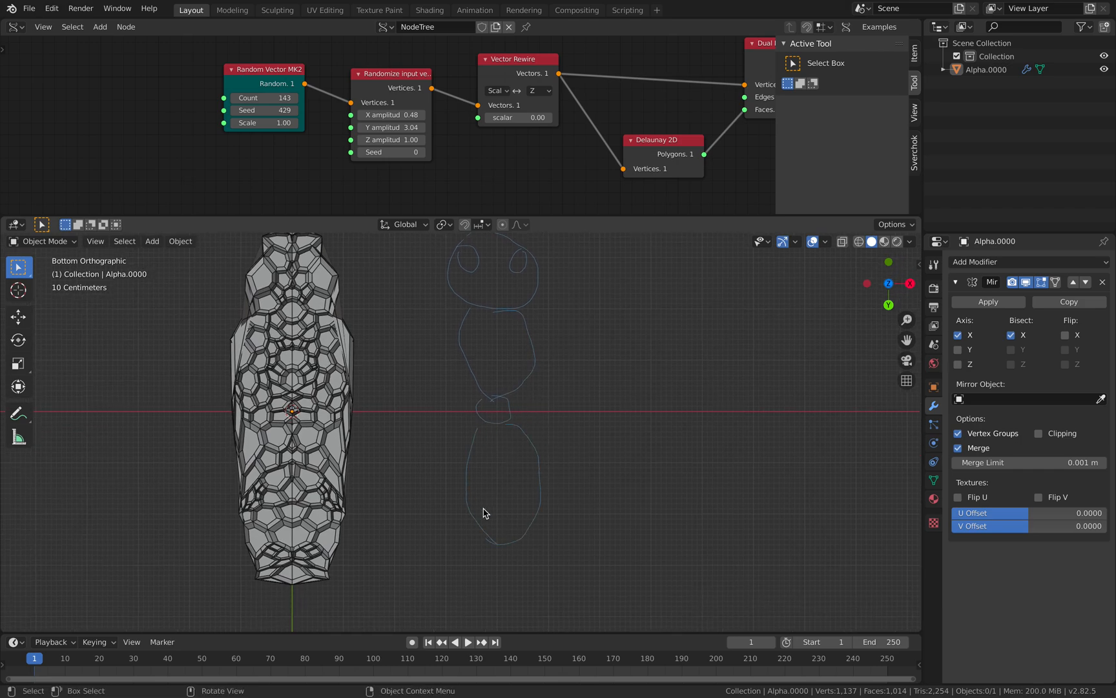
{"action": "scroll", "coordinate": [553, 367], "scroll_direction": "down", "scroll_amount": 2}
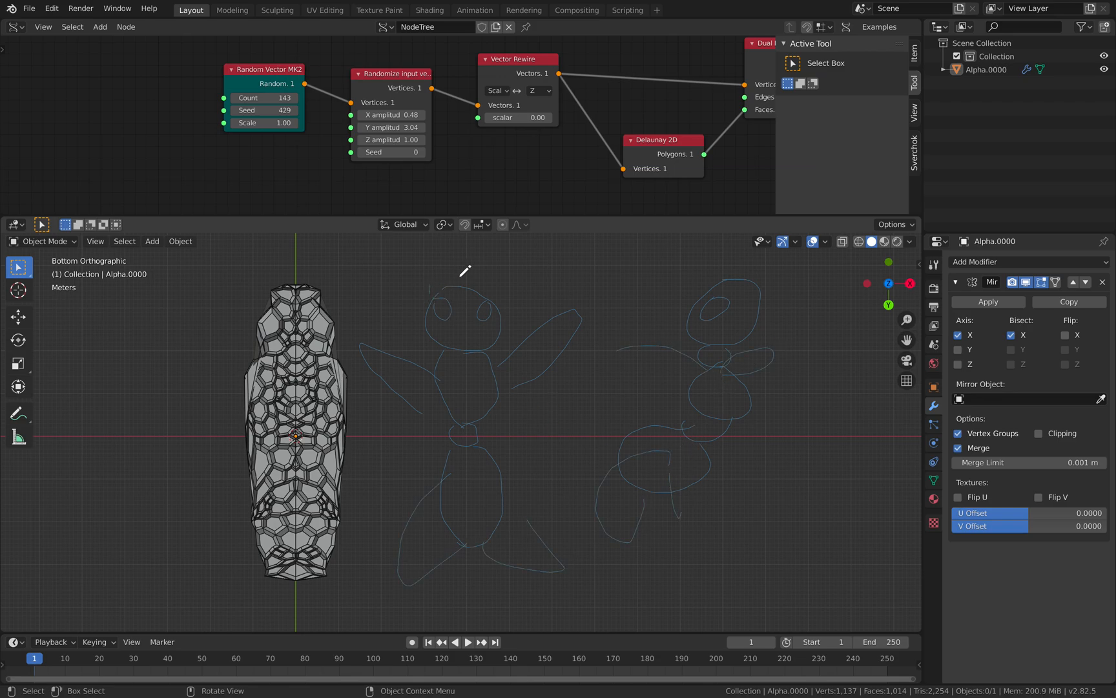
{"action": "middle_click_drag", "start_coordinate": [497, 303], "coordinate": [528, 304], "text": "shift"}
Step: Set Random Vector's Seed to 505 and add a second Mirror modifier using only the Z axis with Bisect on Z
{"action": "left_click_drag", "start_coordinate": [274, 112], "coordinate": [322, 112]}
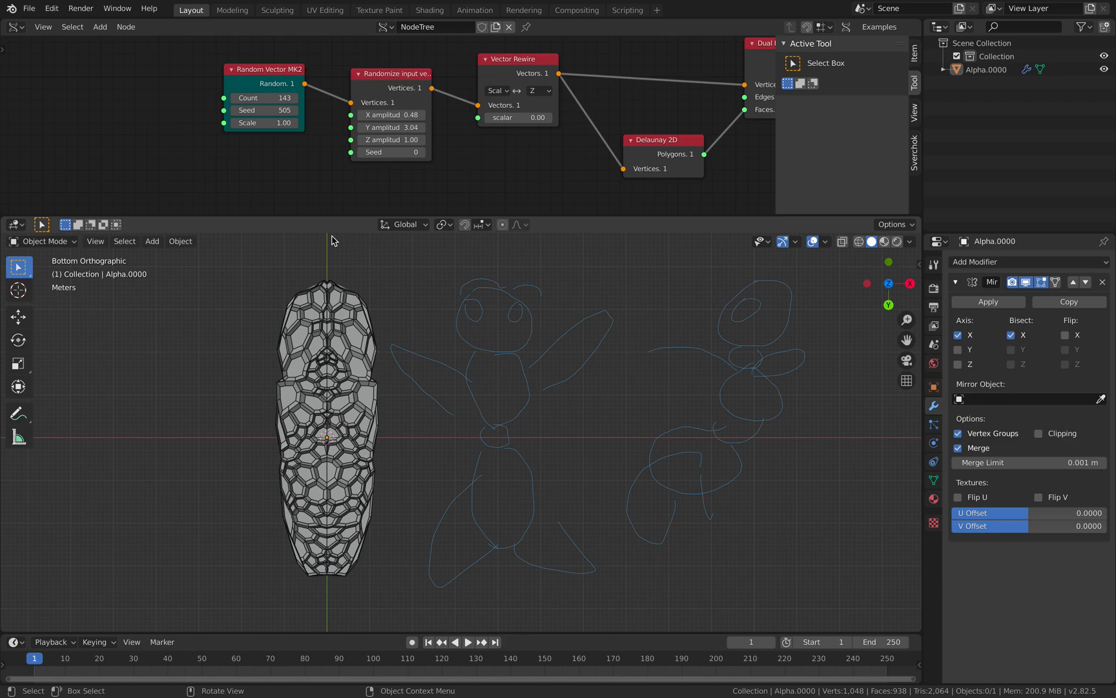
{"action": "middle_click_drag", "start_coordinate": [495, 405], "coordinate": [465, 381]}
{"action": "left_click", "coordinate": [374, 419]}
{"action": "left_click", "coordinate": [1015, 262]}
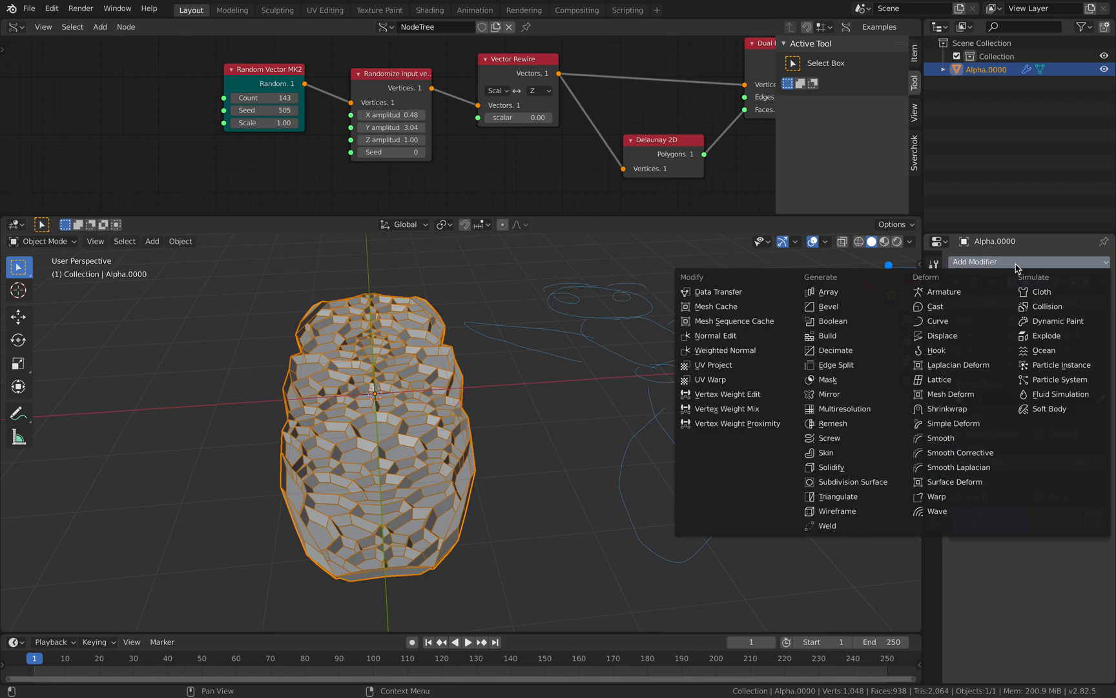
{"action": "left_click", "coordinate": [858, 399]}
{"action": "middle_click_drag", "start_coordinate": [857, 398], "coordinate": [588, 428]}
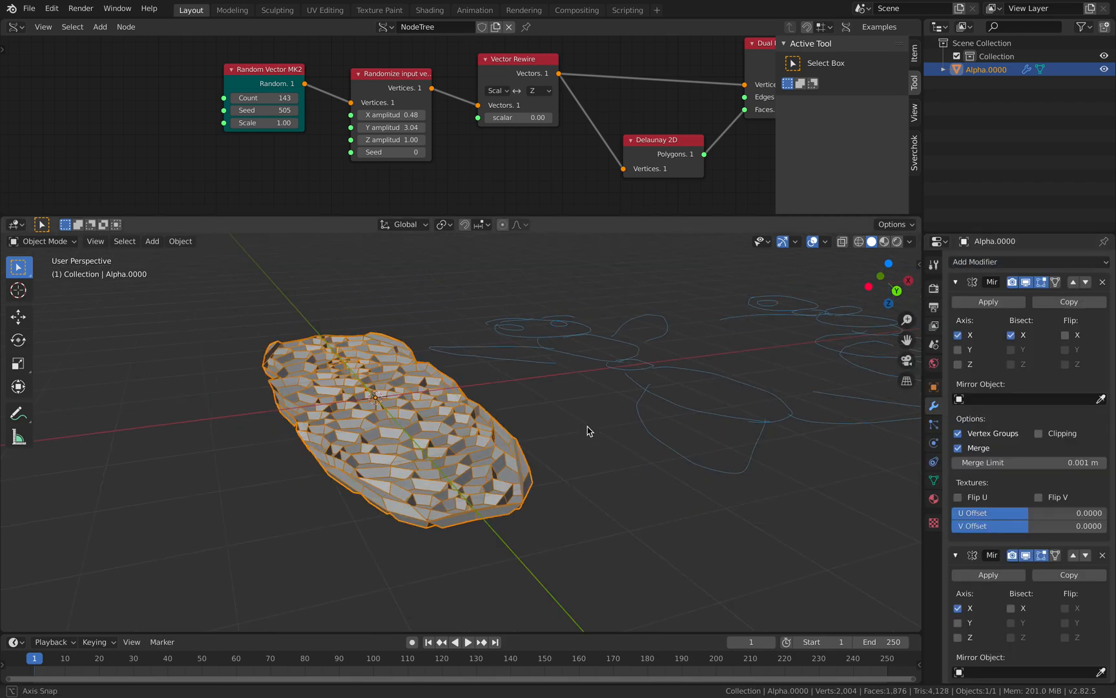
{"action": "scroll", "coordinate": [1031, 484], "scroll_direction": "down", "scroll_amount": 3}
{"action": "middle_click_drag", "start_coordinate": [825, 537], "coordinate": [904, 531]}
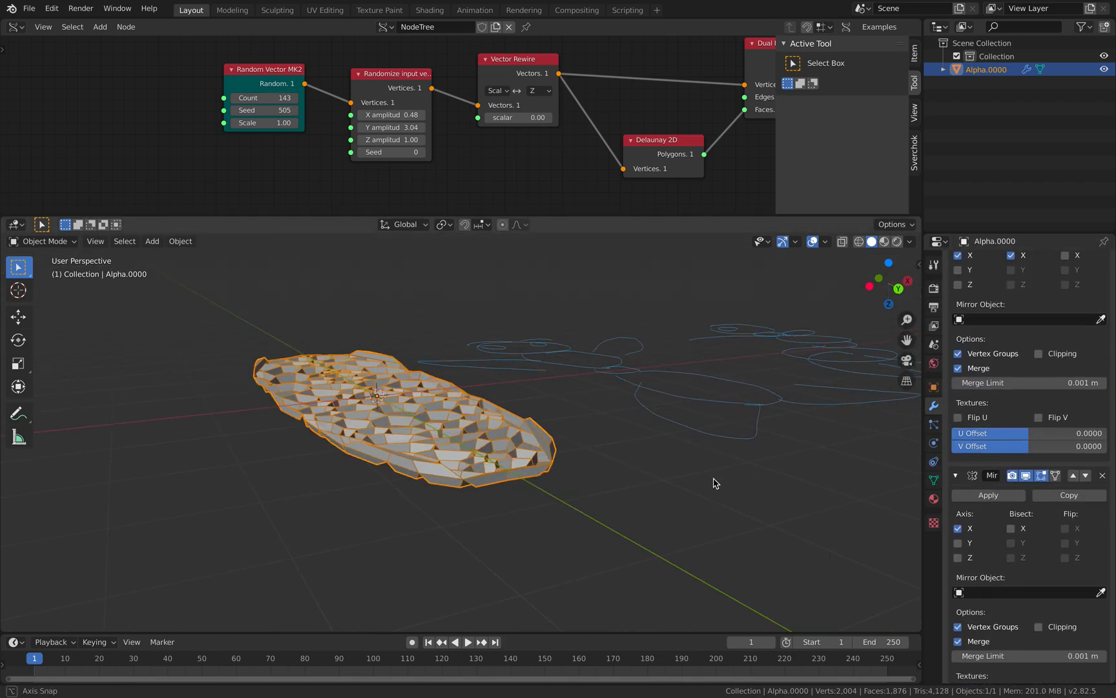
{"action": "left_click", "coordinate": [959, 558]}
{"action": "middle_click_drag", "start_coordinate": [601, 430], "coordinate": [611, 287]}
Step: Set Inset Special's Distance to 0.34, save the file and inspect the mirrored mesh's thickness
{"action": "middle_click_drag", "start_coordinate": [762, 145], "coordinate": [530, 165]}
{"action": "mouse_move", "coordinate": [525, 130]}
{"action": "left_mouse_down"}
{"action": "mouse_move", "coordinate": [543, 130]}
{"action": "mouse_move", "coordinate": [523, 125]}
{"action": "left_mouse_up"}
{"action": "middle_click_drag", "start_coordinate": [540, 362], "coordinate": [500, 428]}
{"action": "key", "text": "ctrl+s"}
{"action": "left_click", "coordinate": [493, 424]}
{"action": "left_click", "coordinate": [439, 372]}
{"action": "middle_click_drag", "start_coordinate": [439, 372], "coordinate": [315, 391]}
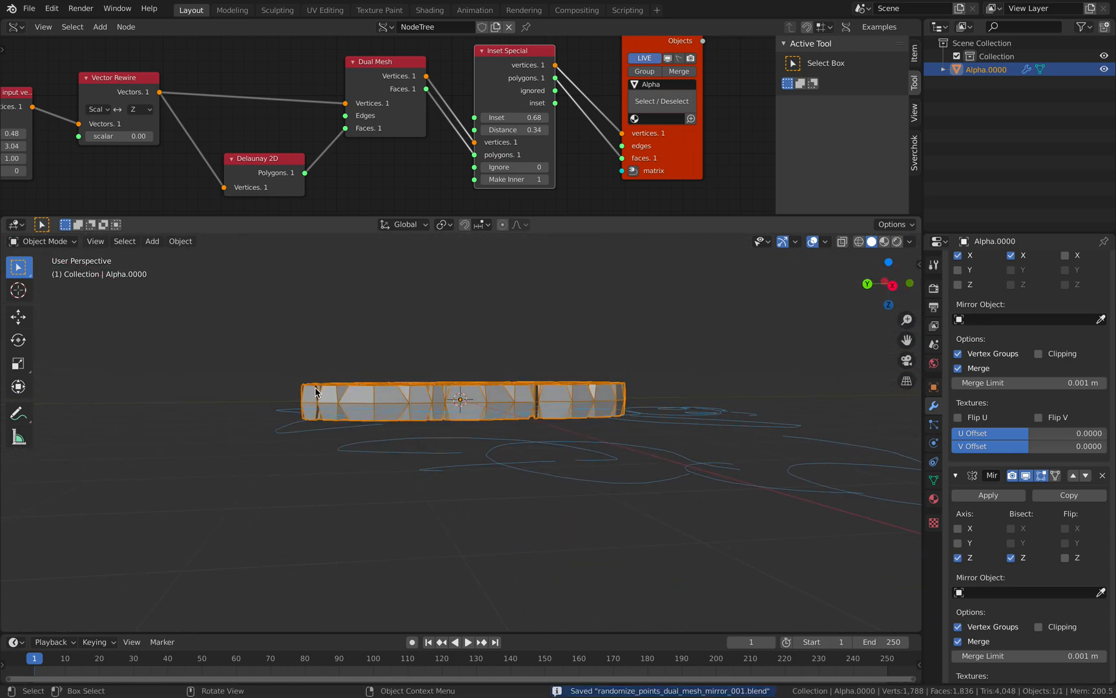
{"action": "middle_click_drag", "start_coordinate": [582, 396], "coordinate": [546, 458]}
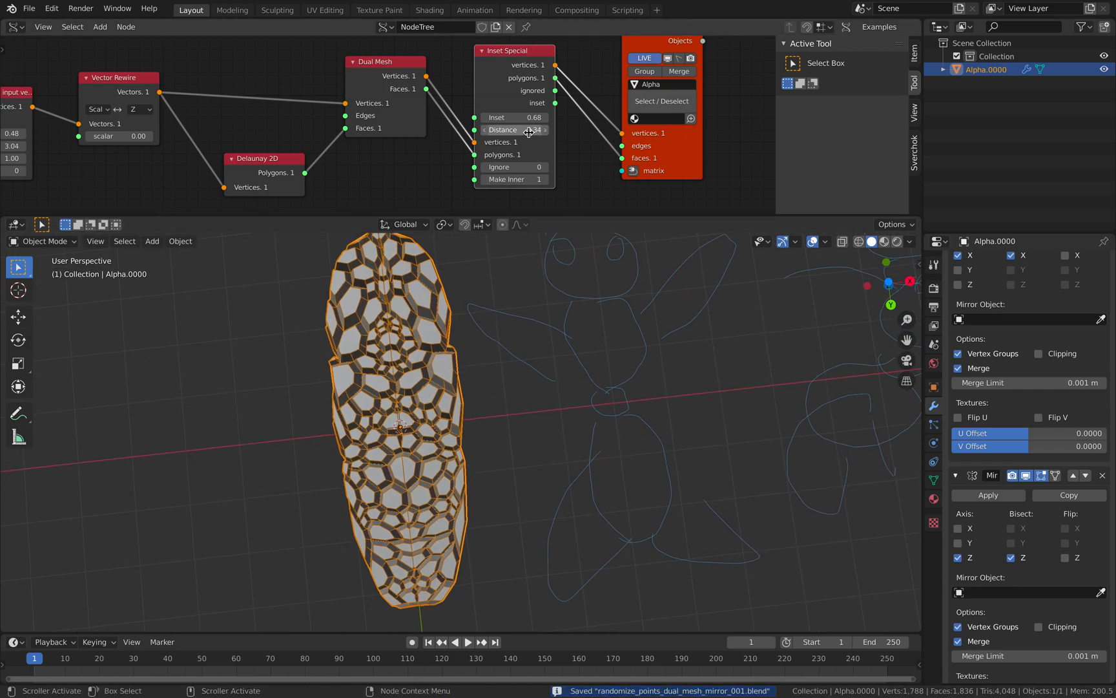
Step: Duplicate the mirrored mesh and place the copy beside the original along the X axis
{"action": "scroll", "coordinate": [1101, 356], "scroll_direction": "up", "scroll_amount": 3}
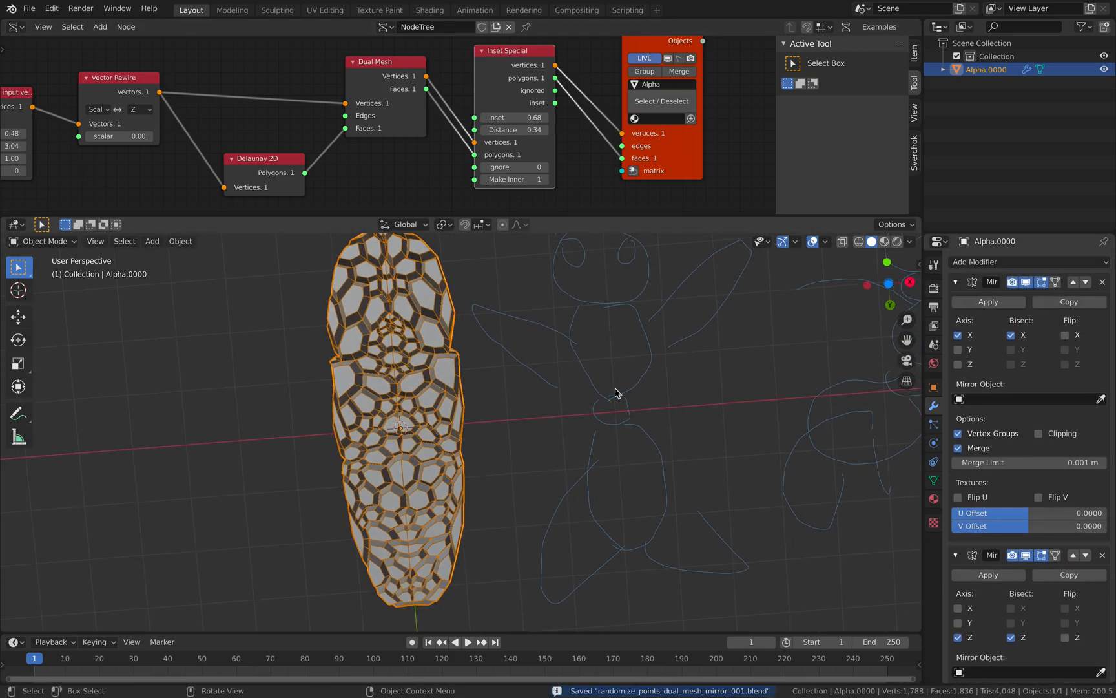
{"action": "scroll", "coordinate": [613, 394], "scroll_direction": "down", "scroll_amount": 3}
{"action": "key", "text": "shift+d"}
{"action": "key", "text": "x"}
{"action": "left_click", "coordinate": [423, 420]}
{"action": "middle_click_drag", "start_coordinate": [429, 420], "coordinate": [504, 401], "text": "shift"}
{"action": "scroll", "coordinate": [516, 404], "scroll_direction": "up", "scroll_amount": 2}
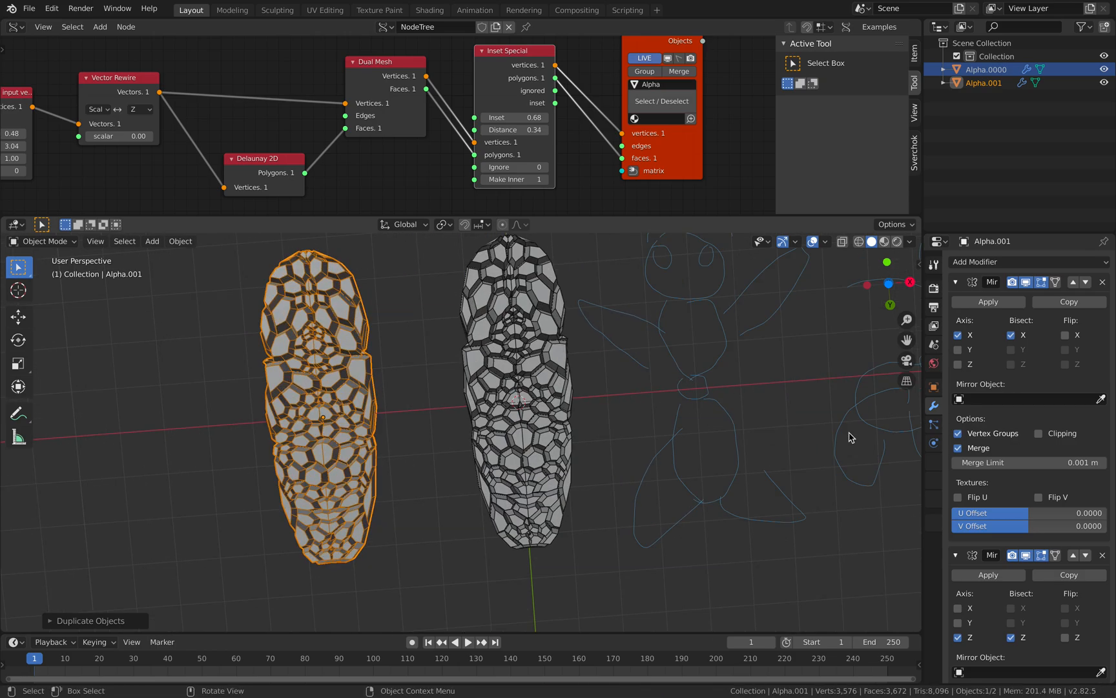
Step: Apply the duplicate's Mirror modifiers and try a QuadriFlow remesh with 4000 faces
{"action": "left_click", "coordinate": [934, 479]}
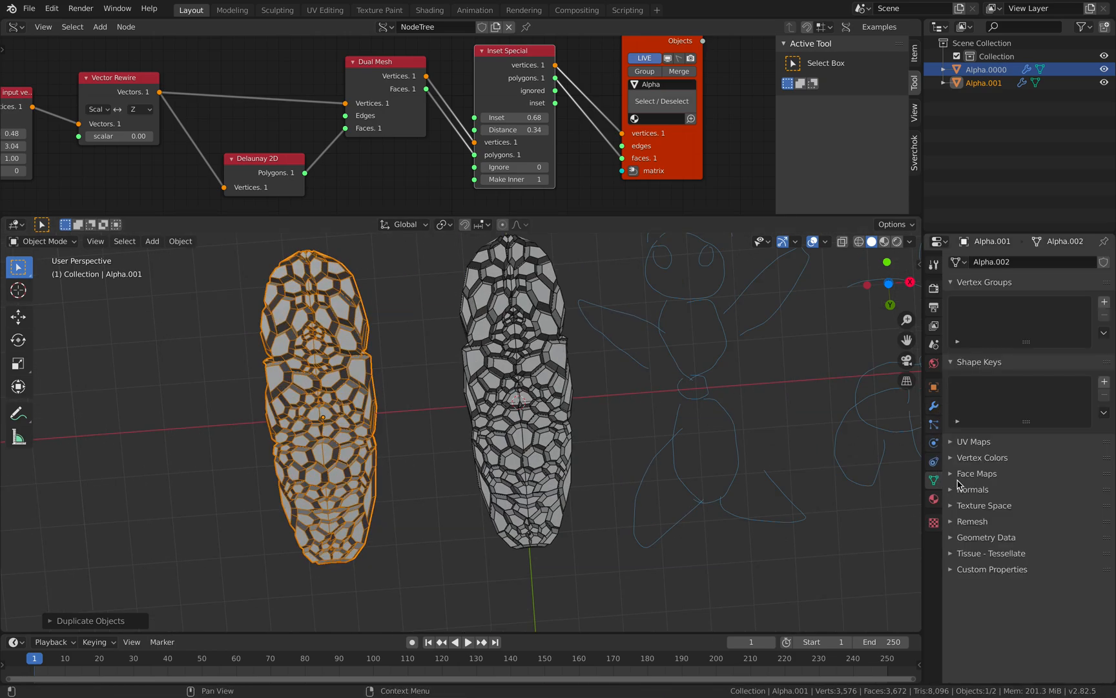
{"action": "left_click", "coordinate": [966, 521]}
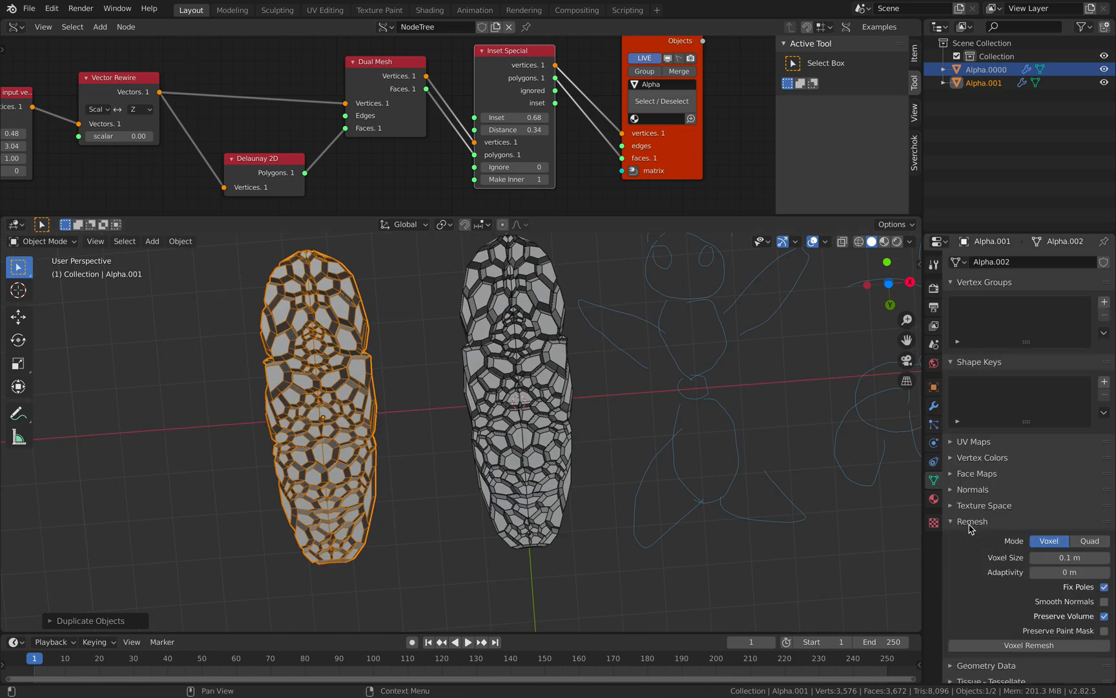
{"action": "left_click", "coordinate": [1089, 543]}
{"action": "left_click", "coordinate": [934, 405]}
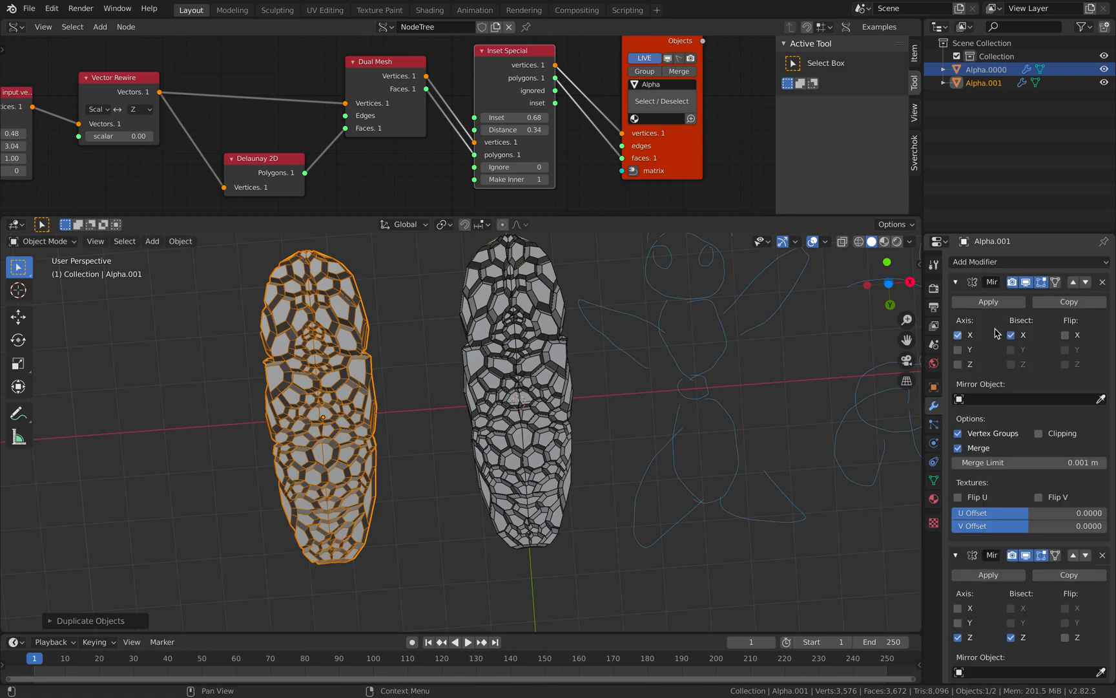
{"action": "left_click", "coordinate": [994, 304]}
{"action": "left_click", "coordinate": [933, 480]}
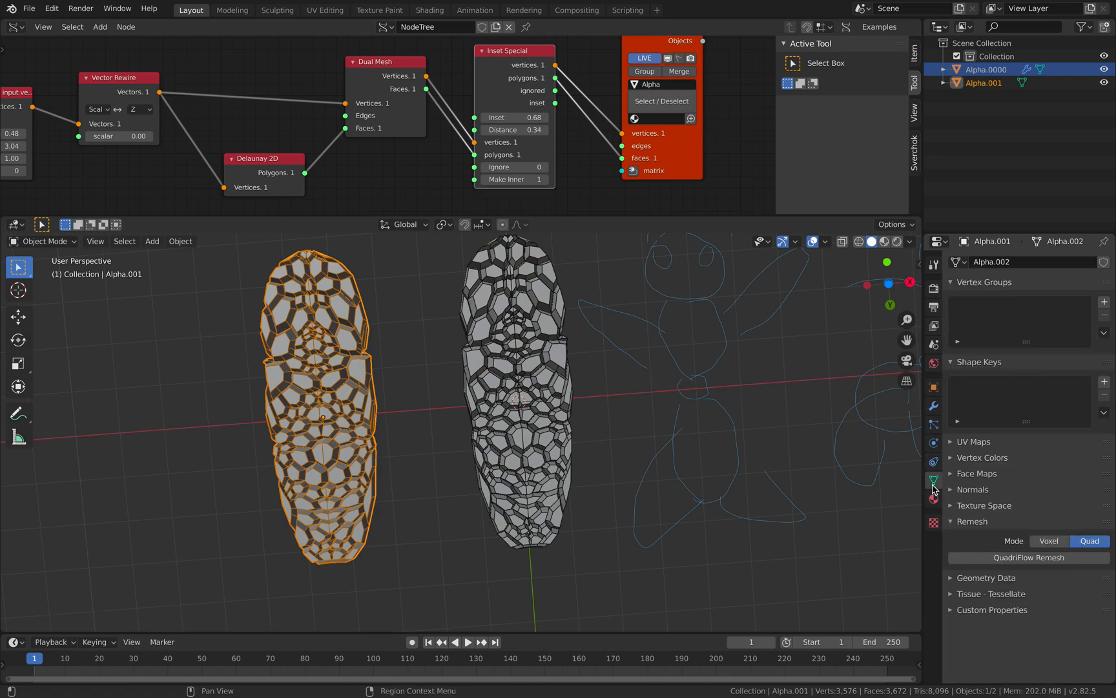
{"action": "left_click", "coordinate": [1047, 557]}
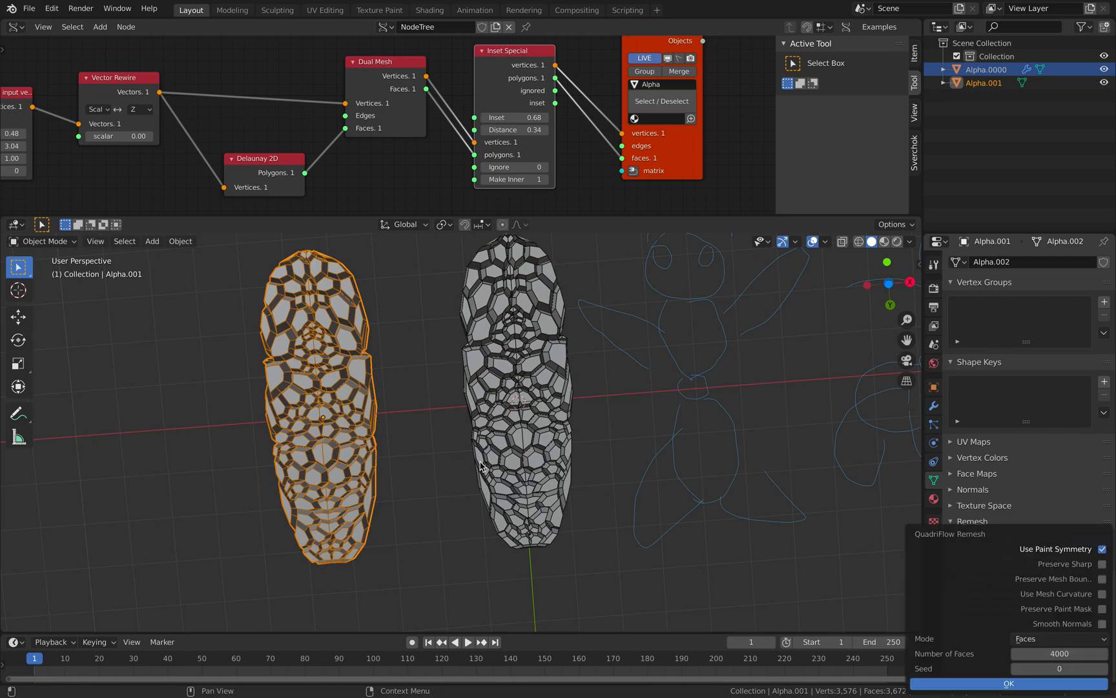
{"action": "left_click", "coordinate": [949, 683]}
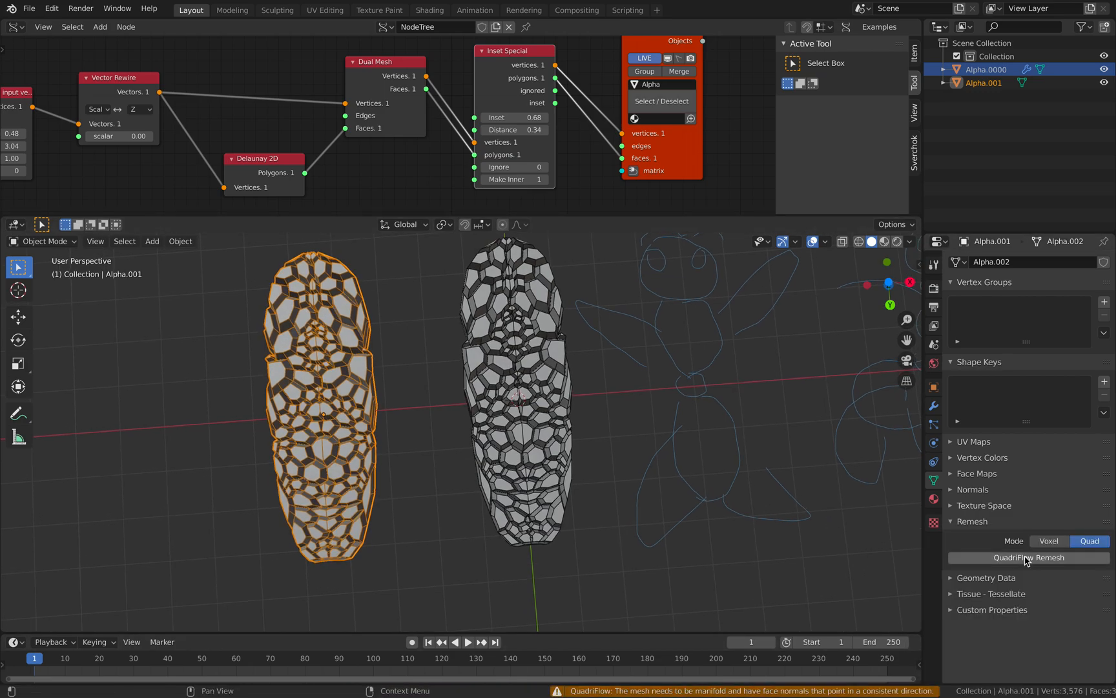
Step: Try a Voxel remesh on the duplicate, inspect it and delete the duplicate
{"action": "left_click", "coordinate": [1046, 541]}
{"action": "left_click", "coordinate": [1030, 645]}
{"action": "middle_click_drag", "start_coordinate": [491, 453], "coordinate": [508, 367]}
{"action": "left_click", "coordinate": [479, 452]}
{"action": "left_click", "coordinate": [460, 436]}
{"action": "middle_click_drag", "start_coordinate": [669, 390], "coordinate": [527, 387]}
{"action": "key", "text": "Delete"}
Step: Set Inset Special's Distance to 0.16 and view the mesh from several angles
{"action": "left_click_drag", "start_coordinate": [515, 126], "coordinate": [491, 127]}
{"action": "middle_click_drag", "start_coordinate": [458, 372], "coordinate": [523, 291]}
{"action": "scroll", "coordinate": [510, 381], "scroll_direction": "up", "scroll_amount": 3}
{"action": "middle_click_drag", "start_coordinate": [508, 388], "coordinate": [416, 404]}
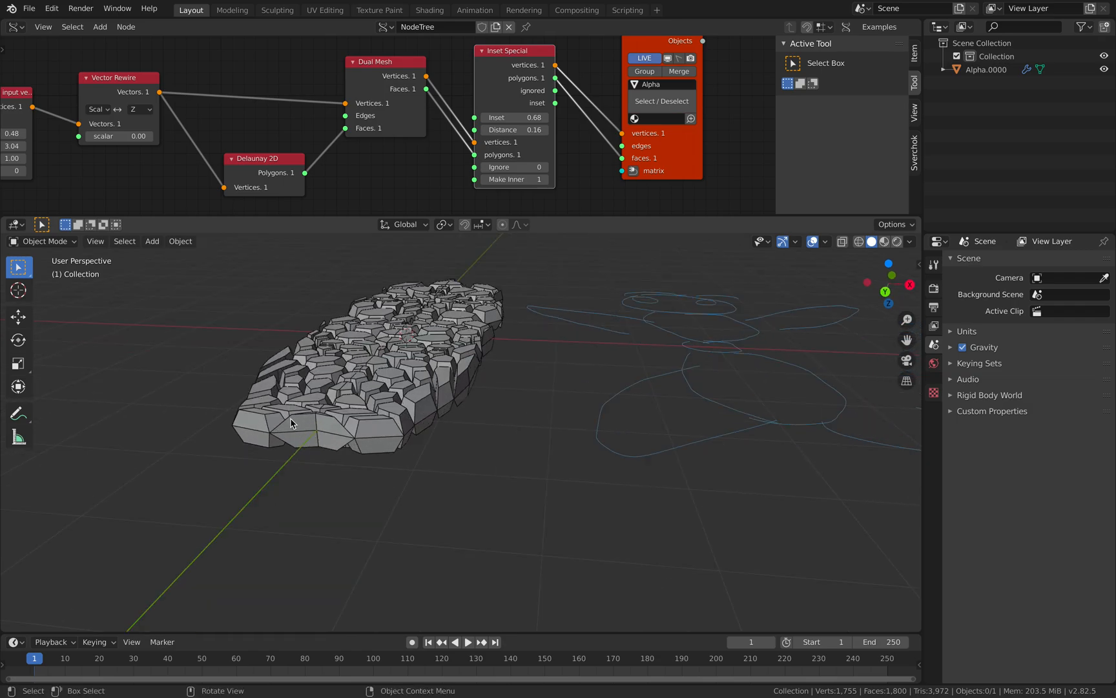
{"action": "middle_click_drag", "start_coordinate": [372, 346], "coordinate": [445, 339]}
Step: Save the file again and change Random Vector's Seed to generate other body patterns
{"action": "middle_click_drag", "start_coordinate": [95, 184], "coordinate": [450, 169]}
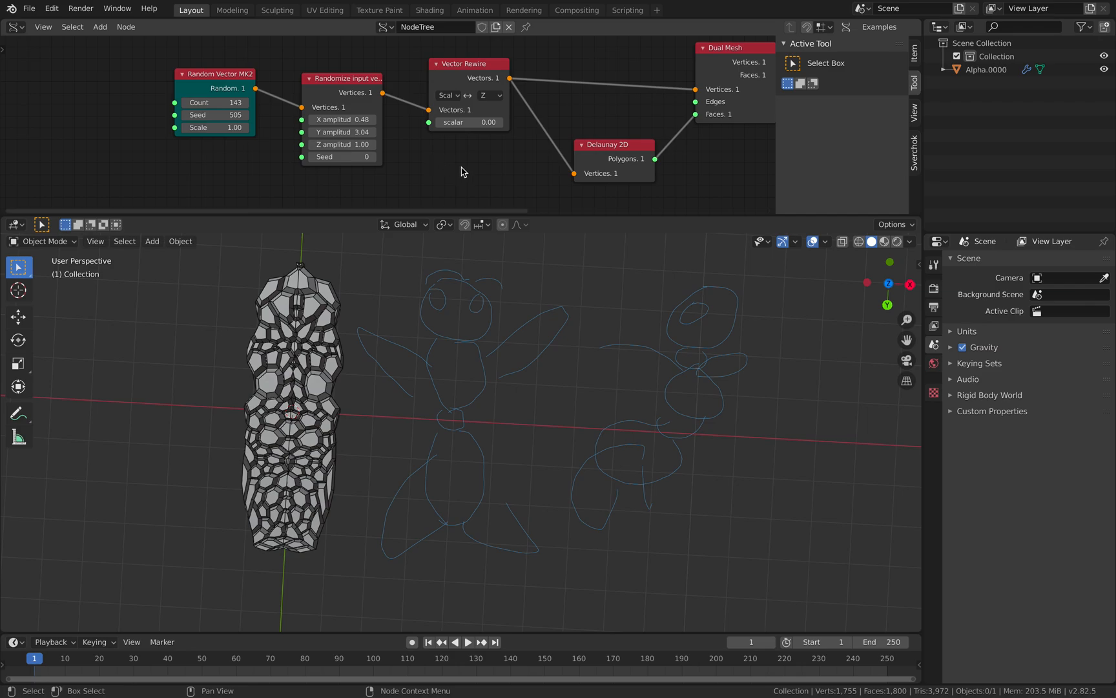
{"action": "key", "text": "ctrl+s"}
{"action": "left_click_drag", "start_coordinate": [245, 115], "coordinate": [272, 115]}
{"action": "middle_click_drag", "start_coordinate": [509, 337], "coordinate": [523, 325]}
{"action": "left_click_drag", "start_coordinate": [236, 117], "coordinate": [254, 117]}
Step: Rearrange the Dual Mesh and Inset Special nodes to tidy the node tree, and view the mesh beside the sketches
{"action": "middle_click_drag", "start_coordinate": [428, 162], "coordinate": [257, 182]}
{"action": "left_click_drag", "start_coordinate": [585, 80], "coordinate": [579, 88]}
{"action": "scroll", "coordinate": [364, 112], "scroll_direction": "up", "scroll_amount": 1}
{"action": "middle_click_drag", "start_coordinate": [601, 95], "coordinate": [415, 74]}
{"action": "mouse_move", "coordinate": [373, 65]}
{"action": "left_mouse_down"}
{"action": "mouse_move", "coordinate": [358, 93]}
{"action": "mouse_move", "coordinate": [368, 87]}
{"action": "left_mouse_up"}
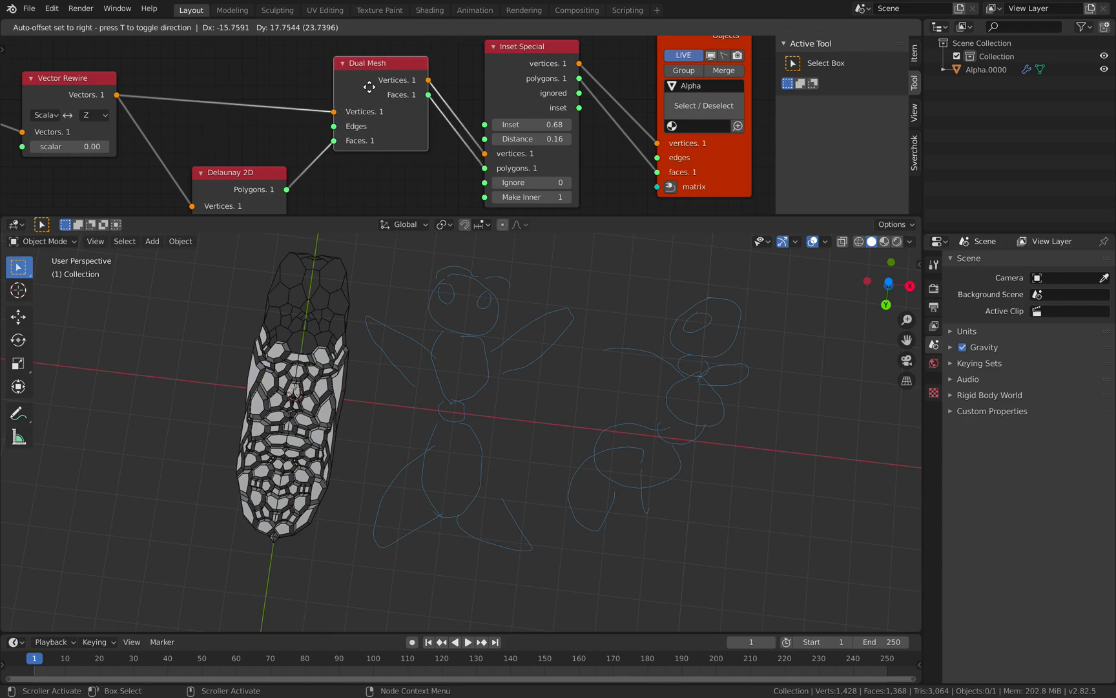
{"action": "left_click_drag", "start_coordinate": [532, 53], "coordinate": [509, 56]}
{"action": "scroll", "coordinate": [531, 395], "scroll_direction": "down", "scroll_amount": 1}
{"action": "middle_click_drag", "start_coordinate": [531, 395], "coordinate": [561, 370]}
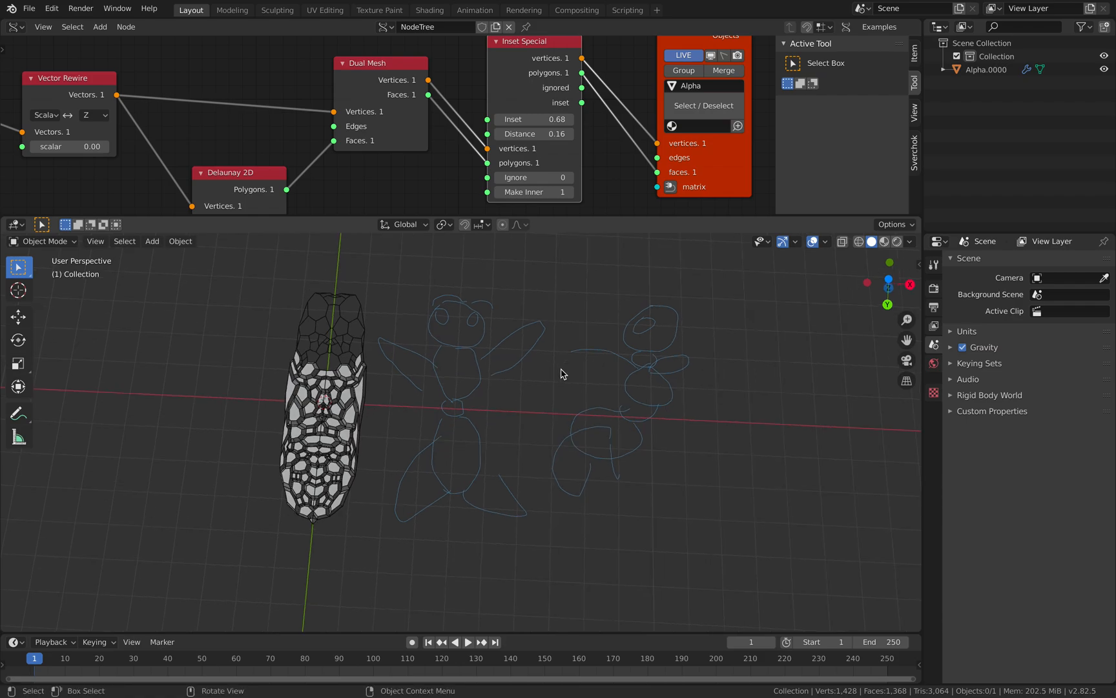